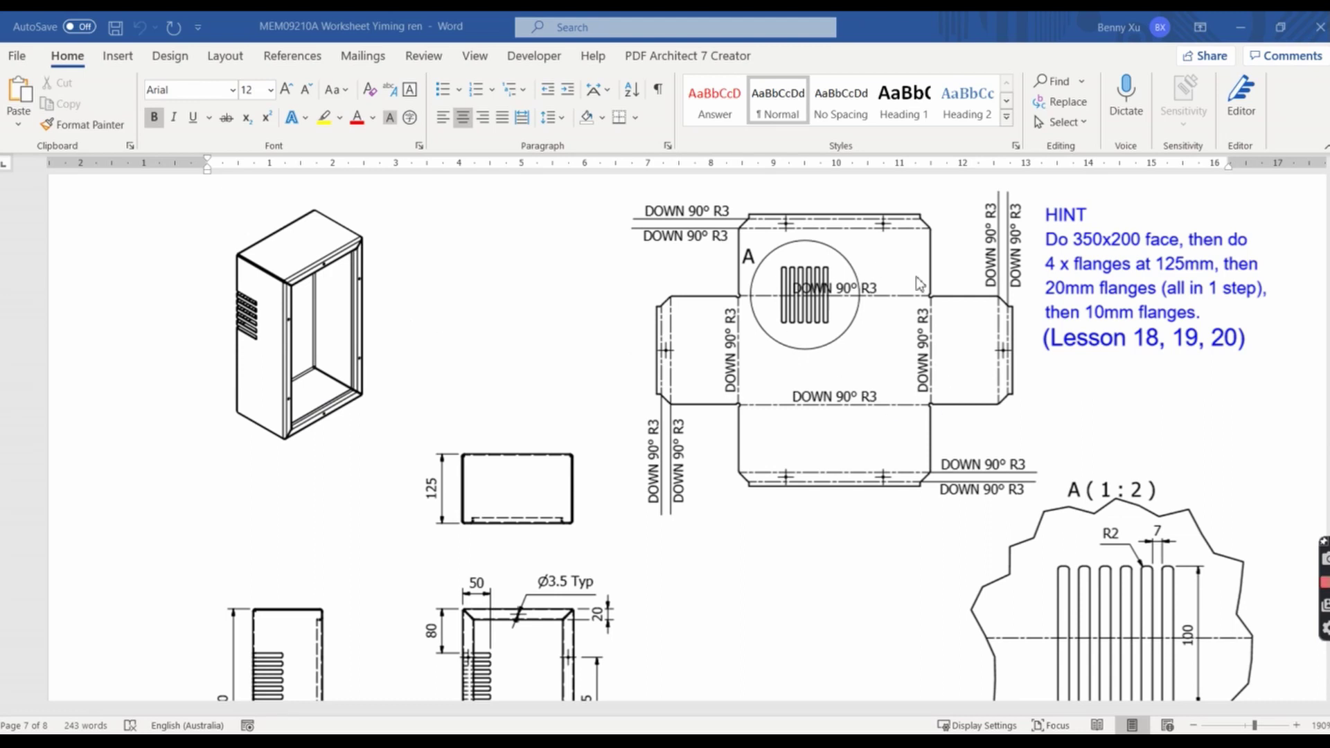
# Create a new part from the Sheet Metal.ipt template.
pyautogui.scroll(-3, 925, 368)
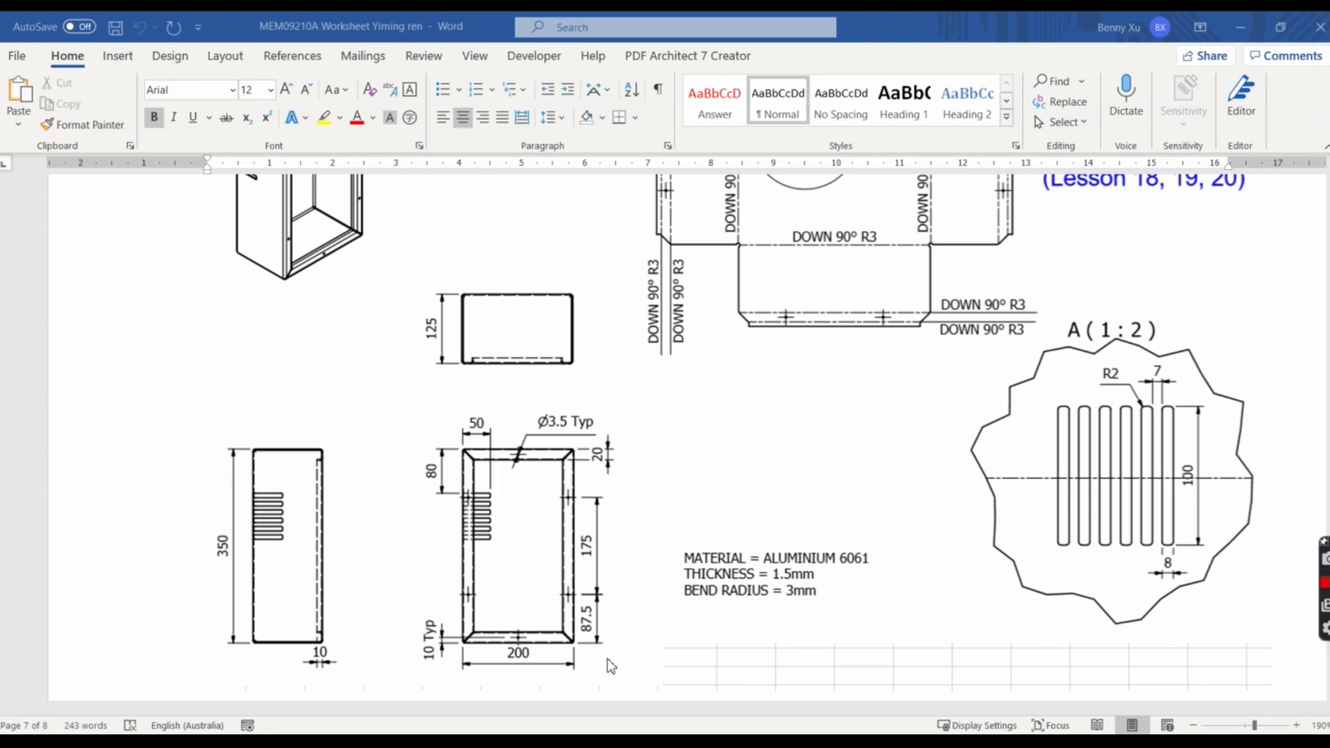
pyautogui.scroll(2, 509, 548)
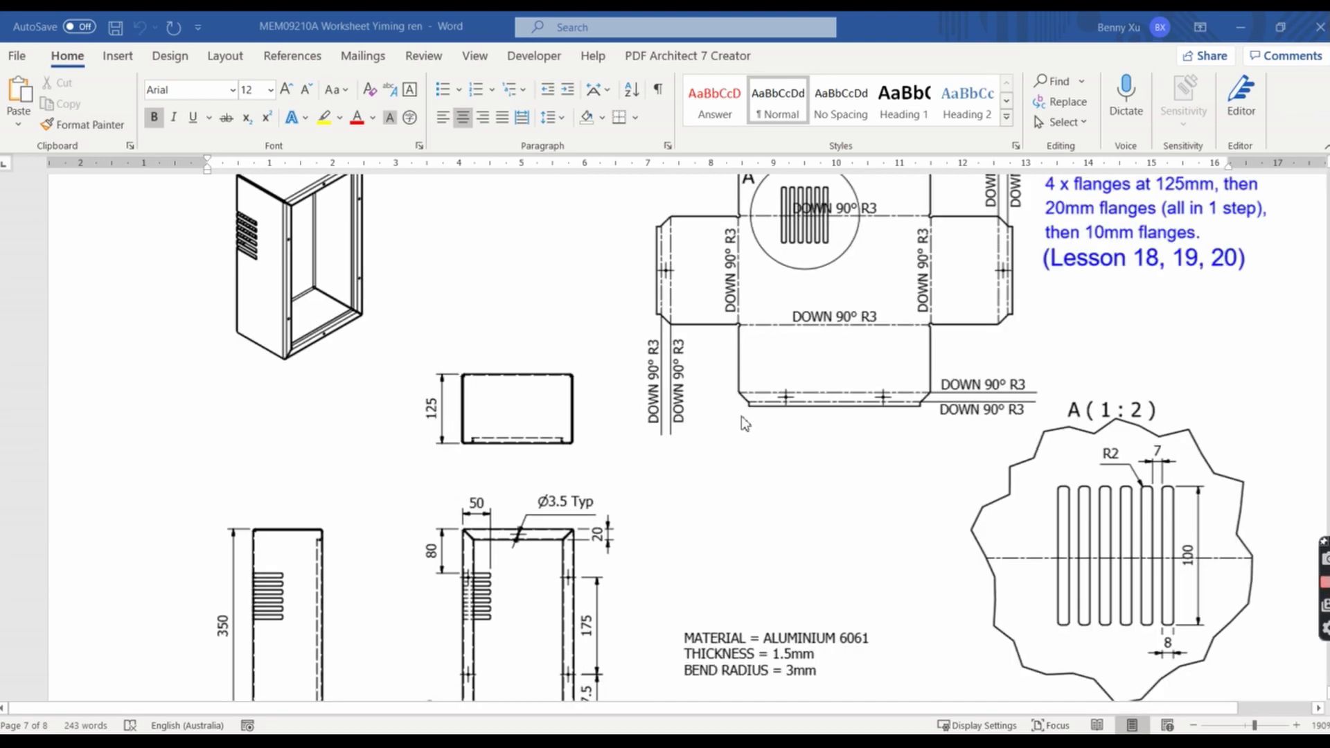
pyautogui.scroll(4, 773, 412)
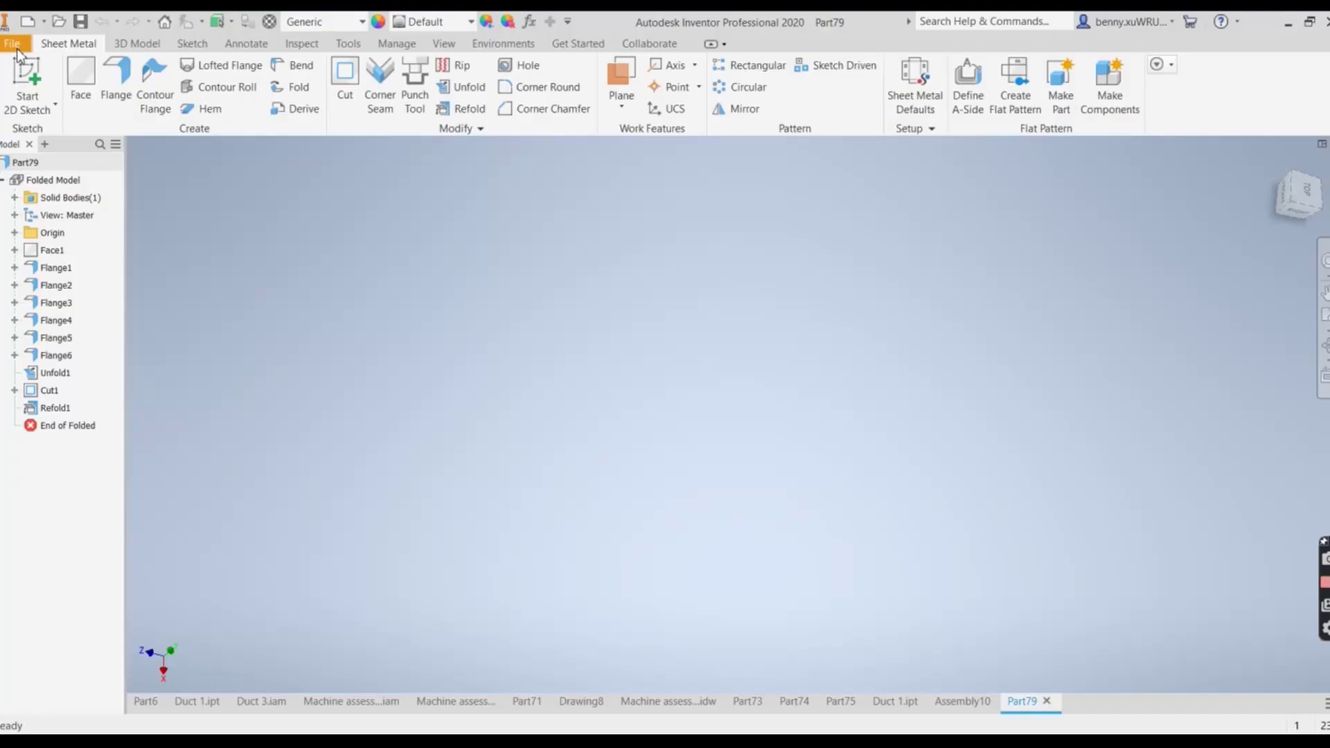
pyautogui.click(14, 44)
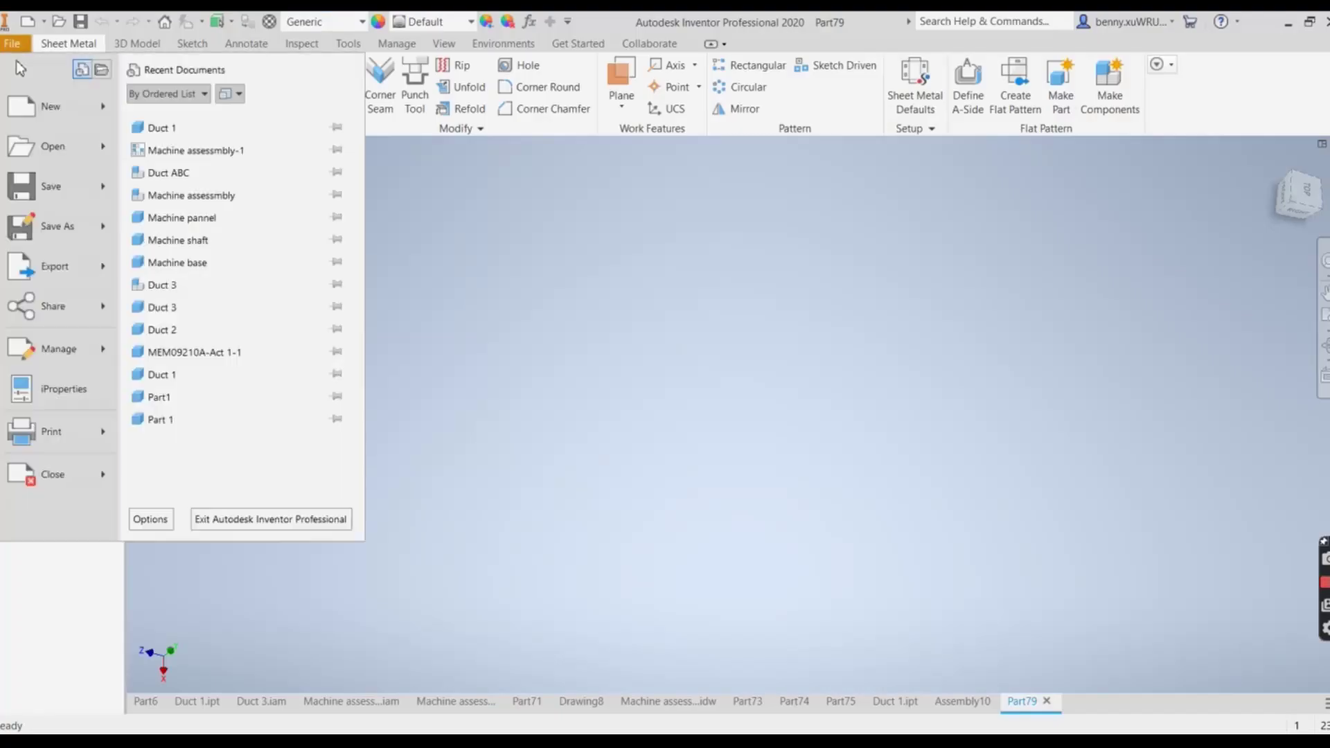
pyautogui.click(61, 111)
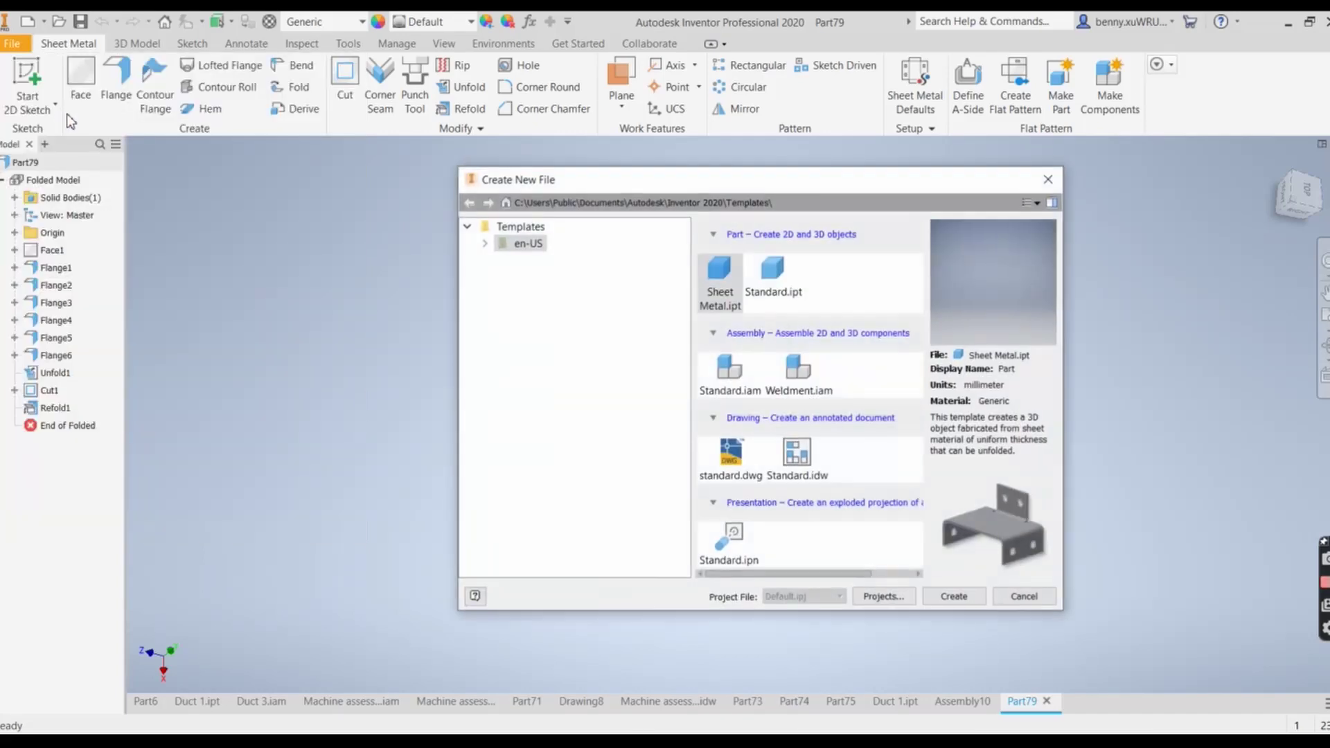
pyautogui.click(713, 279)
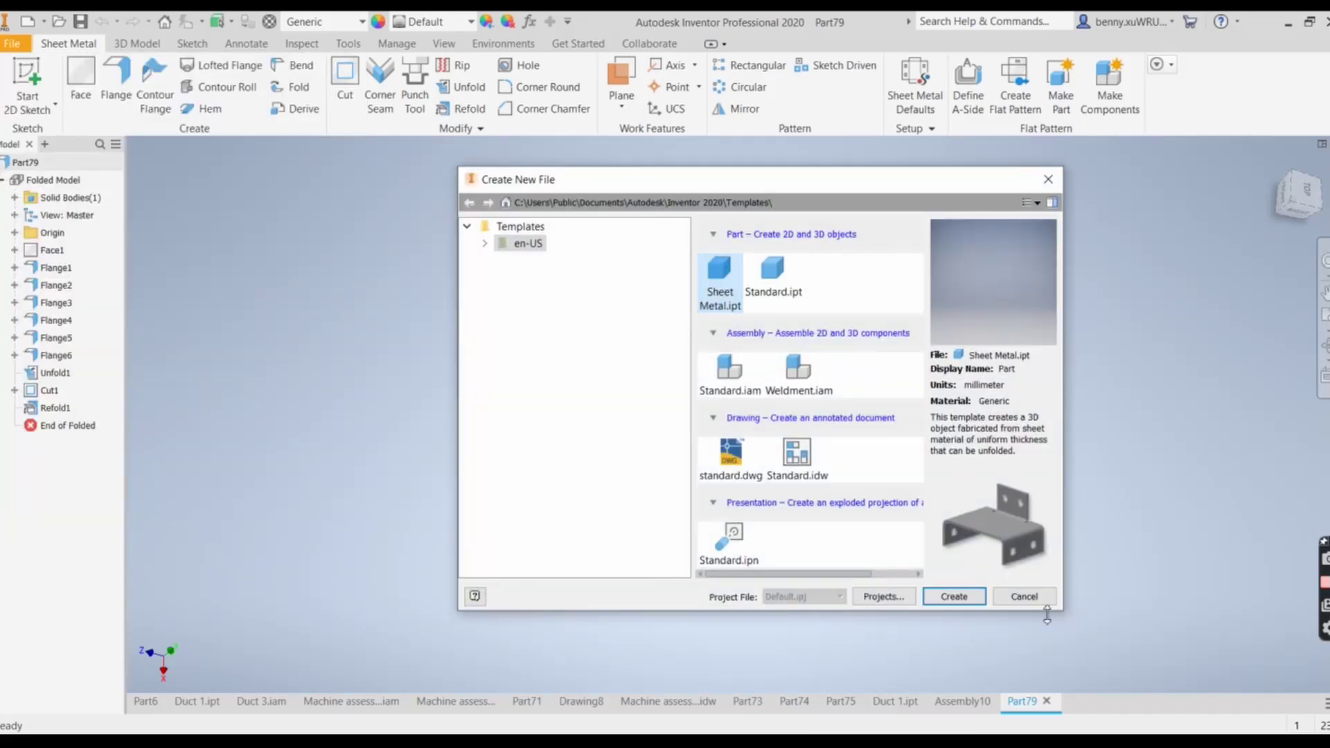
pyautogui.click(958, 598)
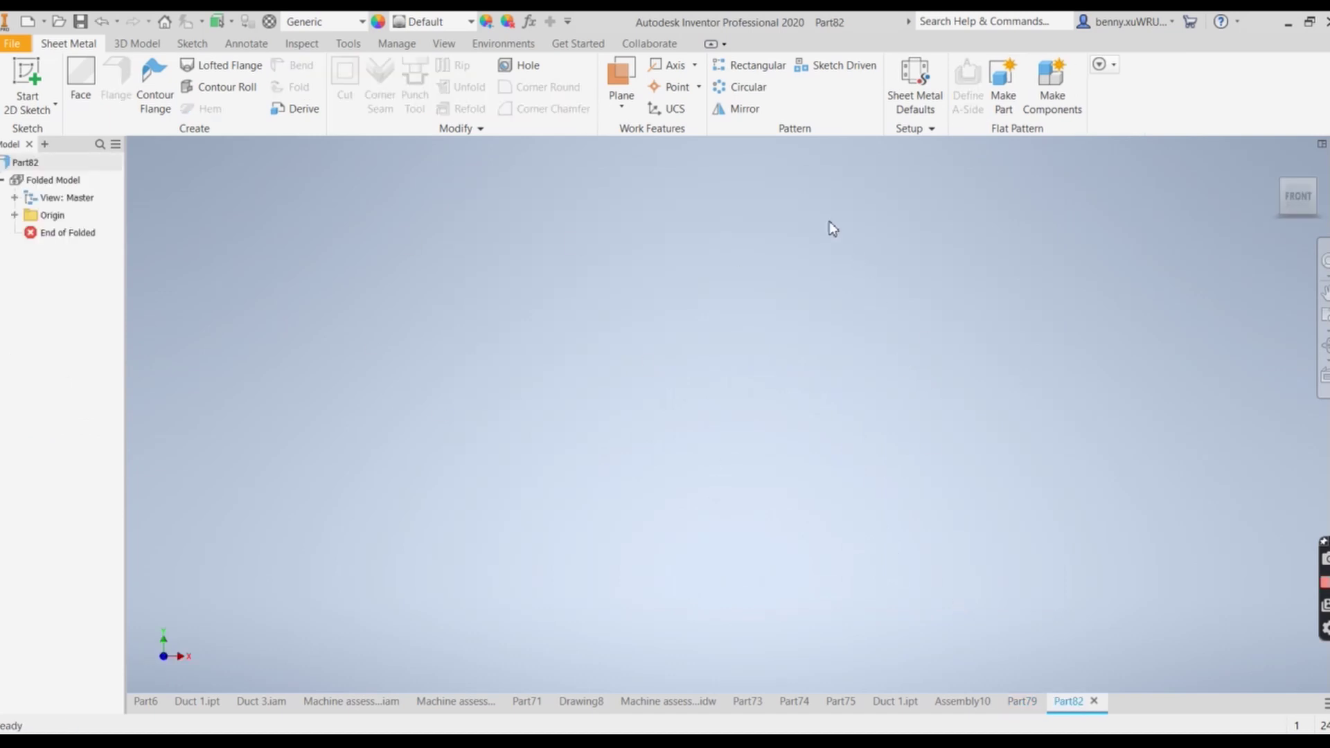
# Edit the sheet-metal default rule to Aluminum 6061 at 1.5 mm thickness and save it.
pyautogui.click(918, 108)
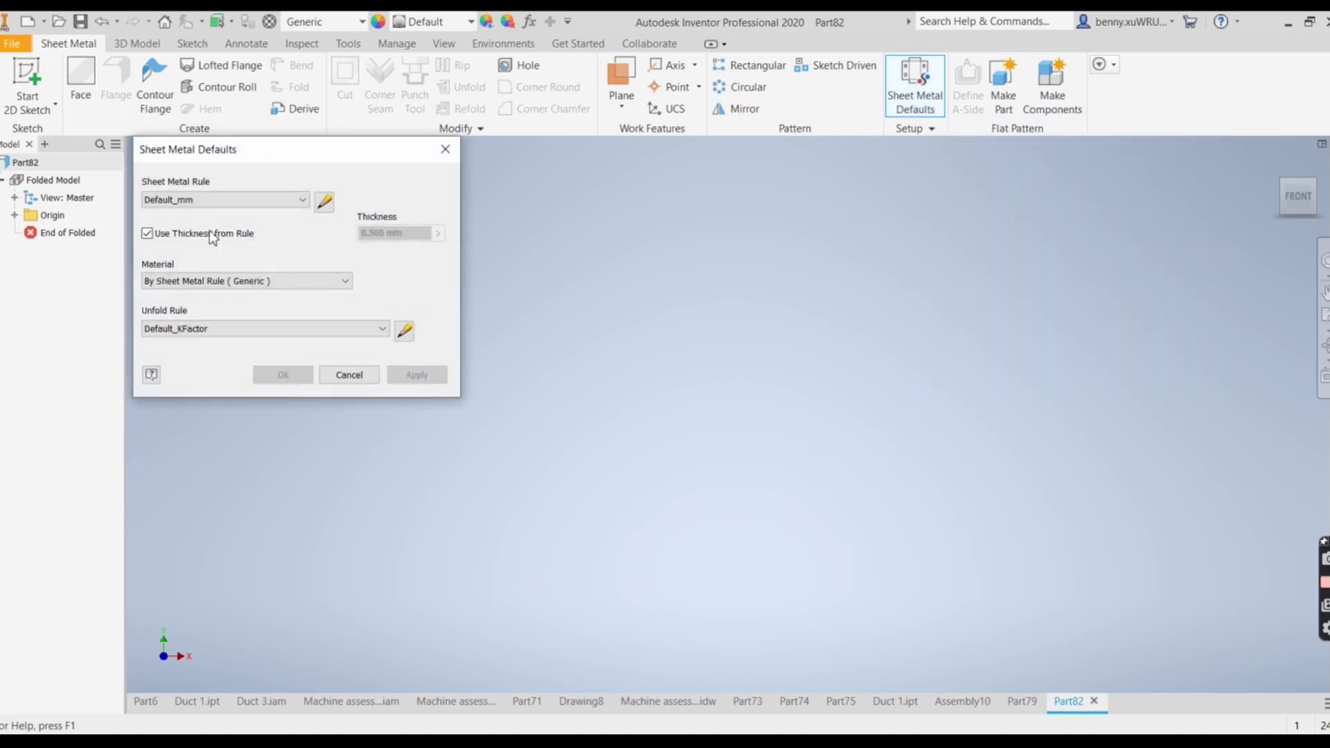
pyautogui.hotkey('alt', 'Tab')
pyautogui.scroll(-3, 838, 519)
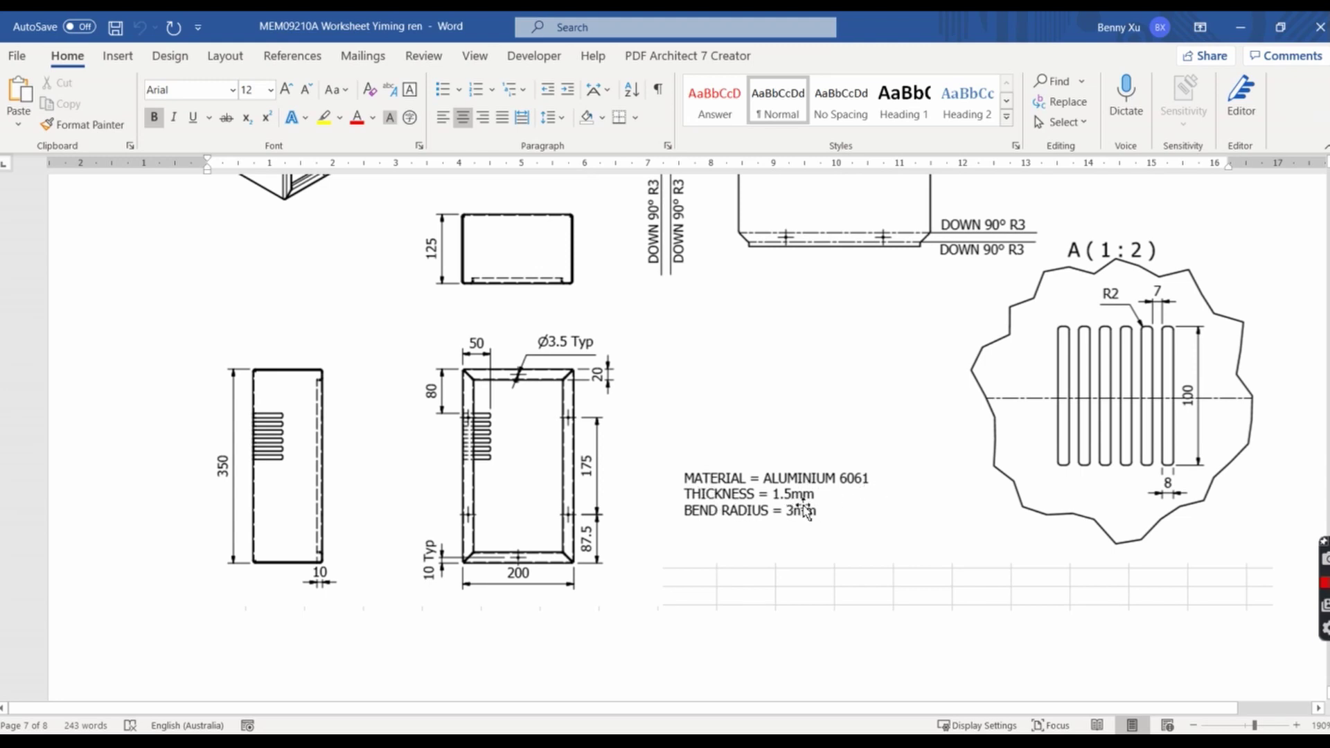
pyautogui.click(1240, 26)
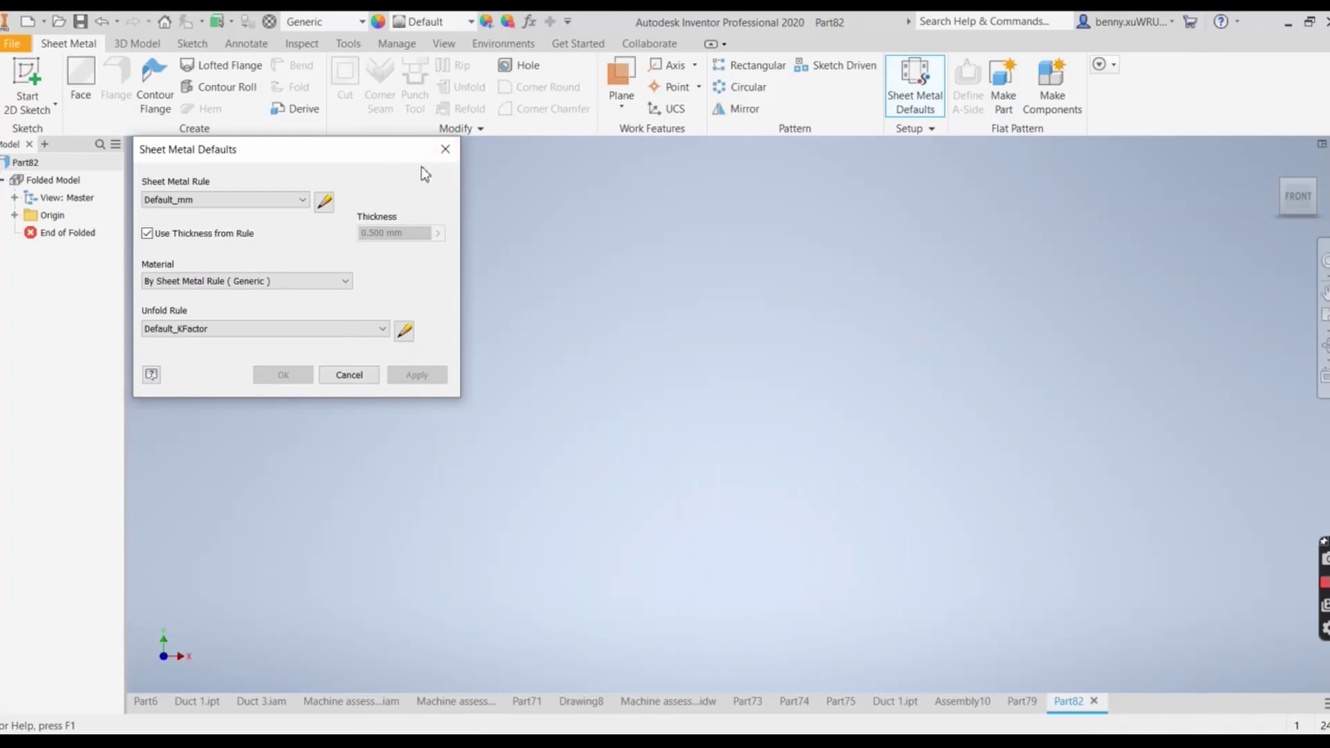
pyautogui.click(323, 202)
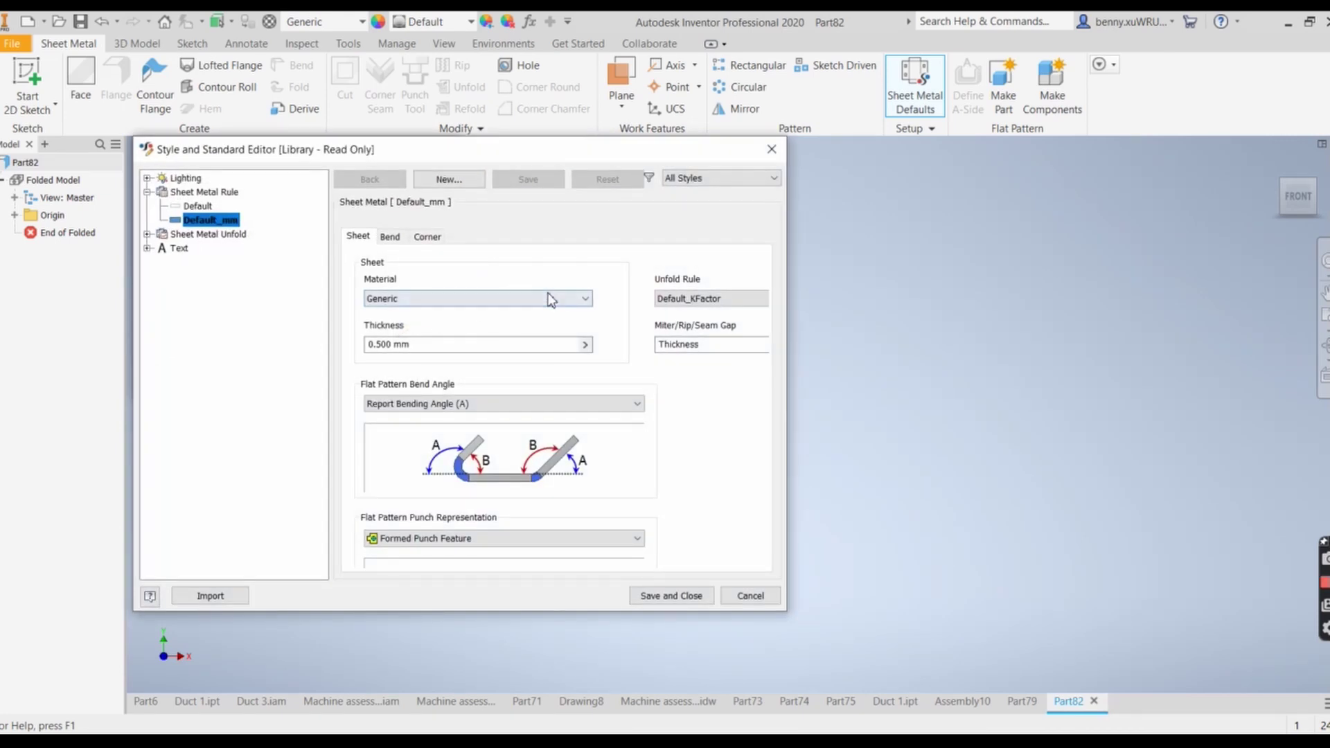
pyautogui.click(511, 303)
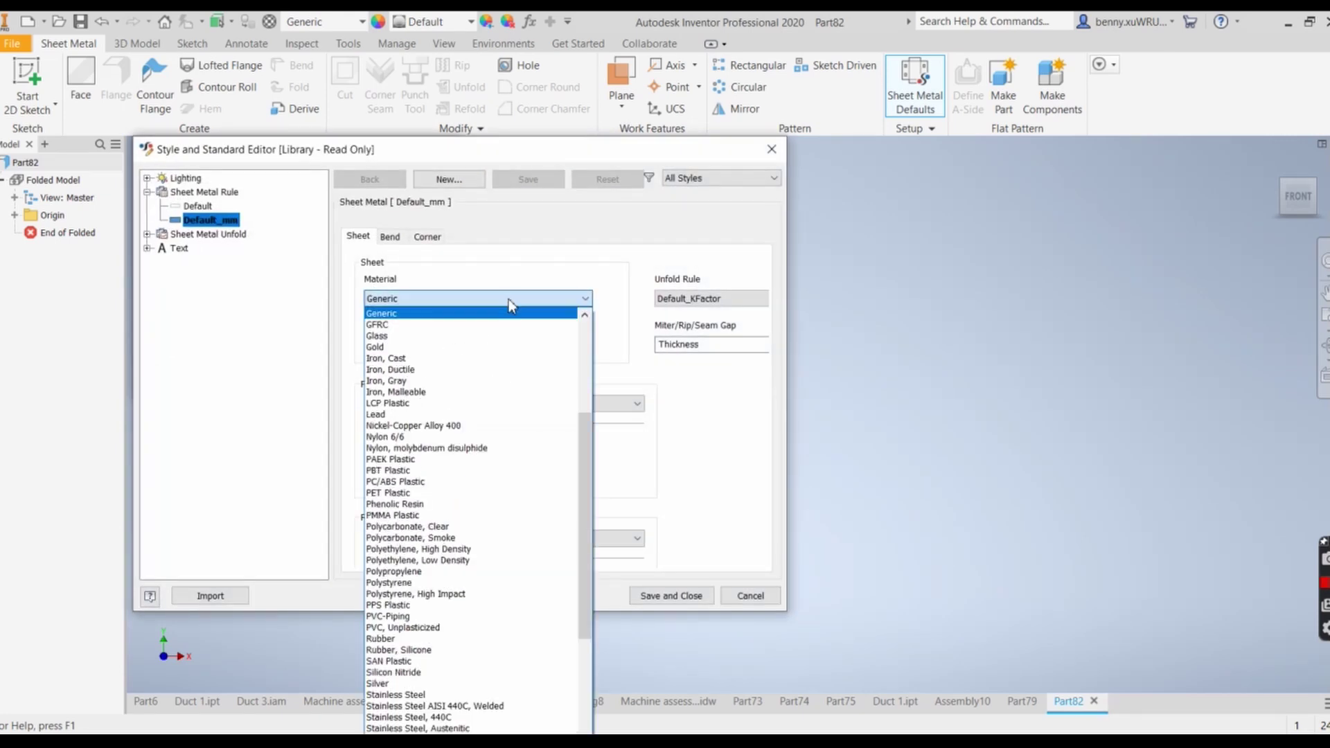
pyautogui.scroll(8, 537, 336)
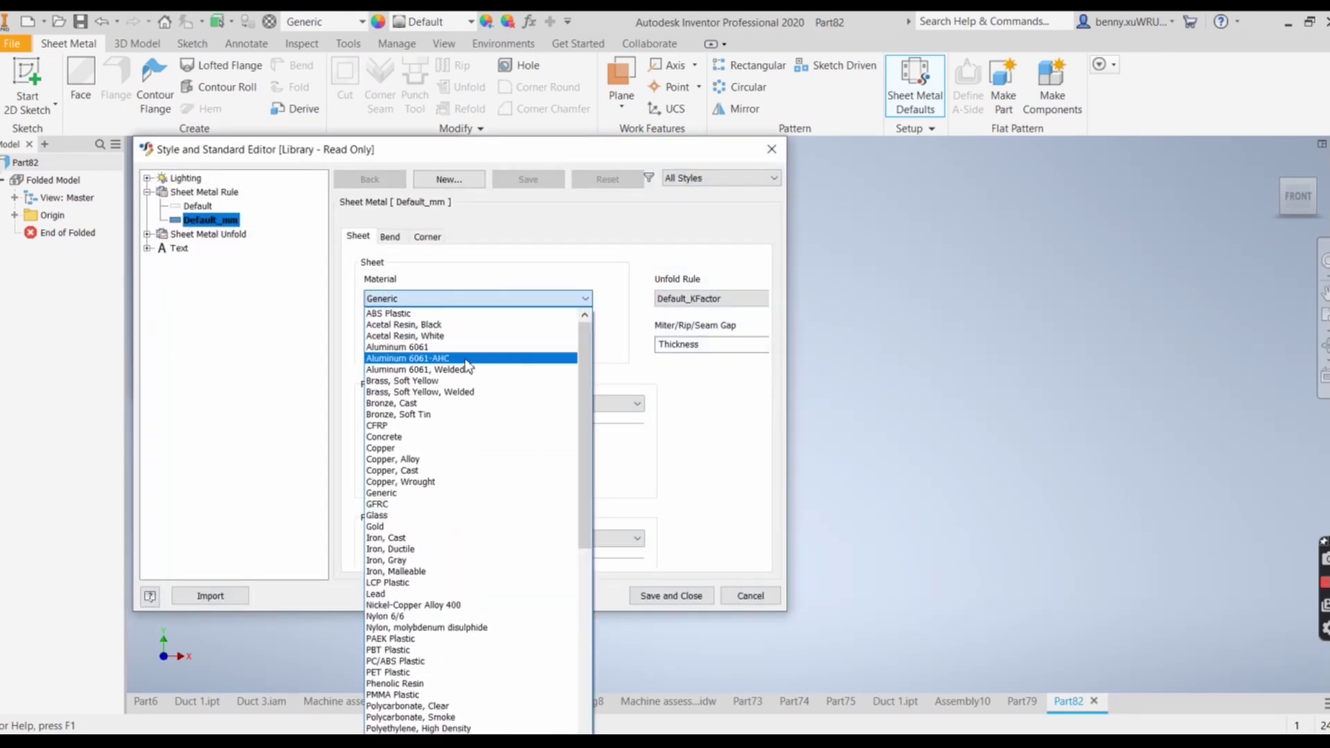
pyautogui.click(457, 347)
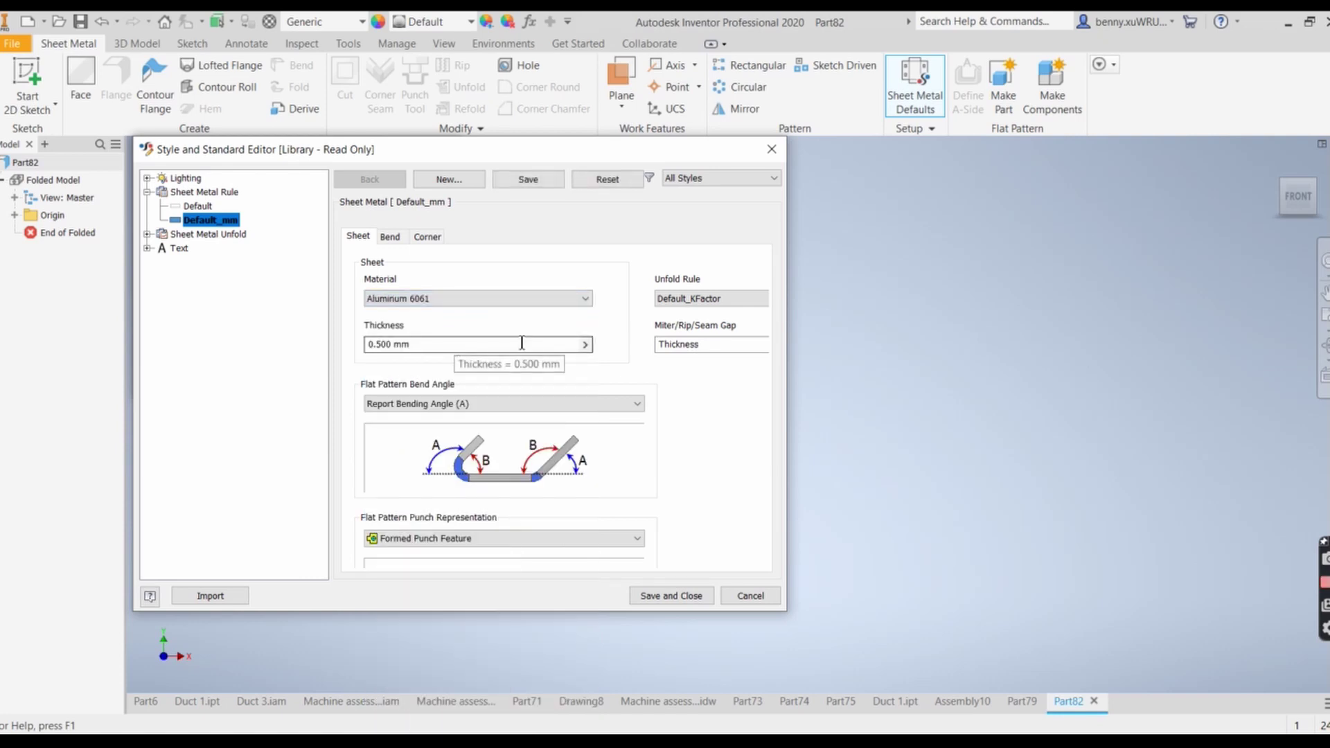
pyautogui.click(371, 344)
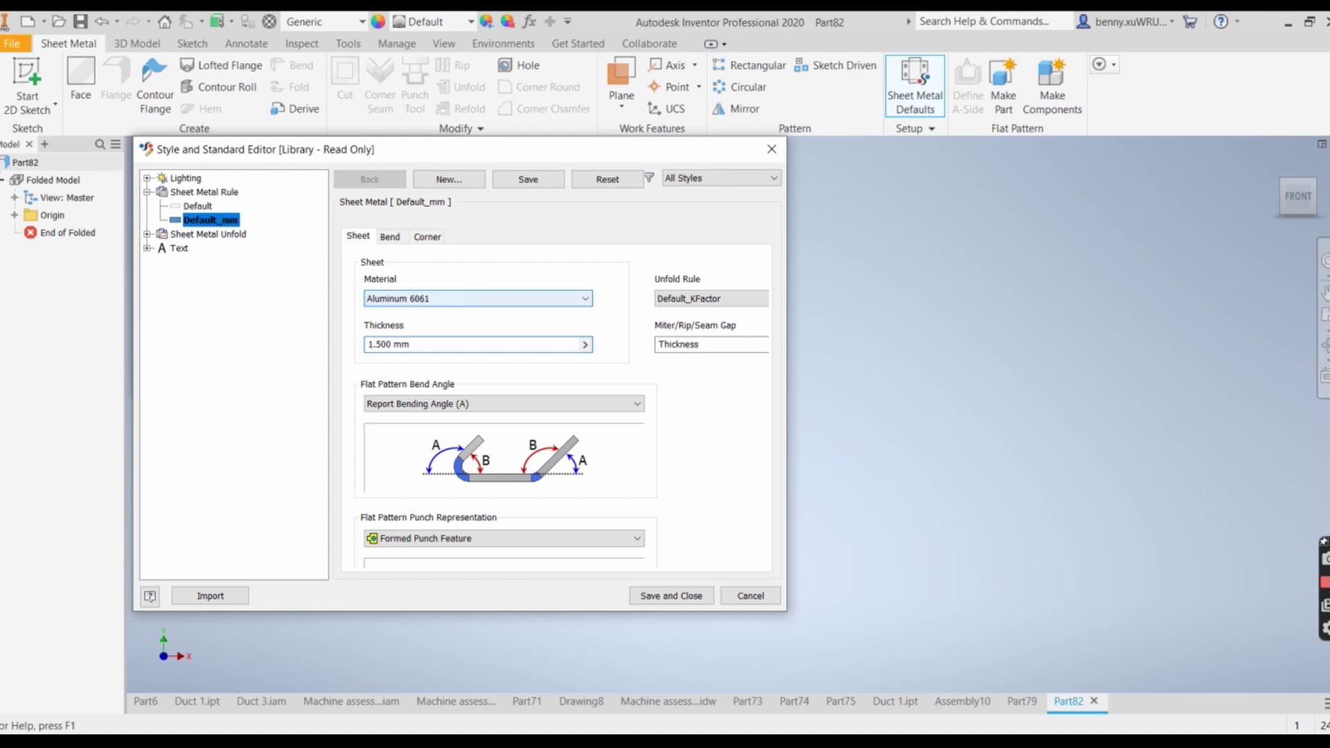
pyautogui.click(668, 594)
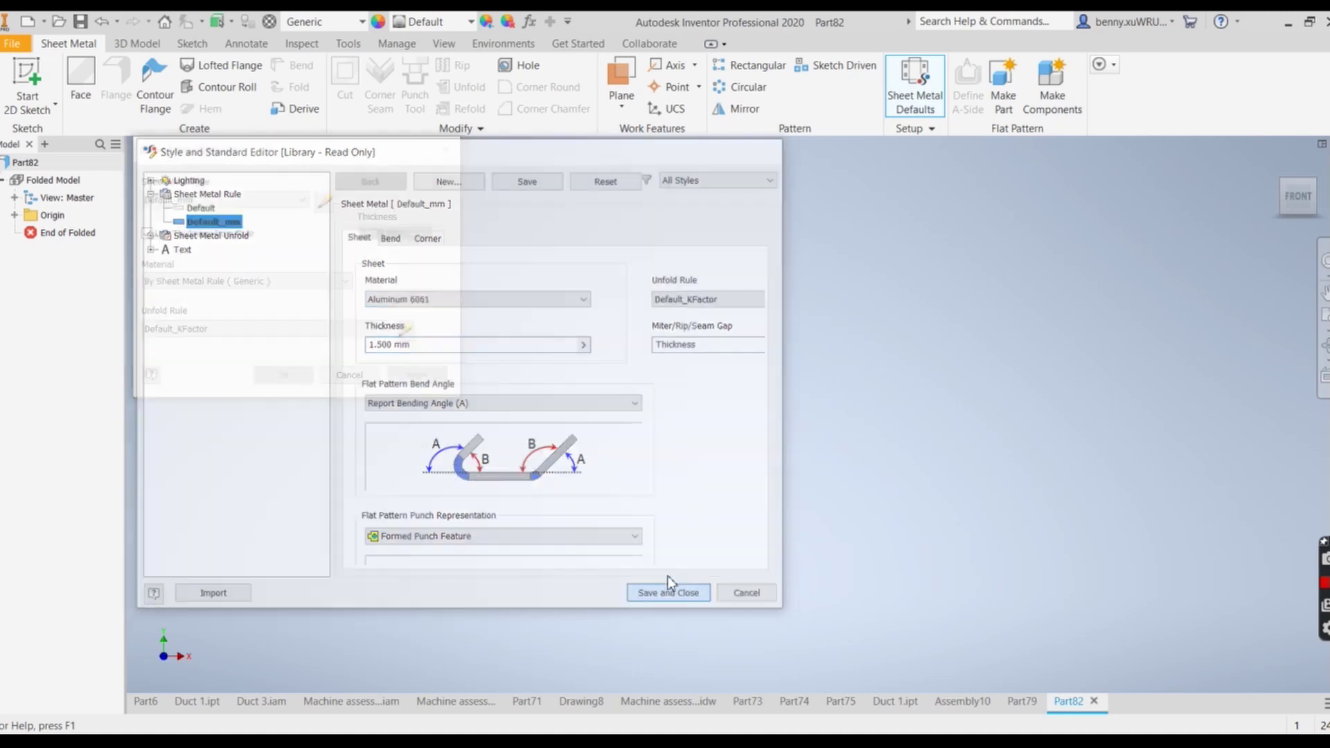
pyautogui.click(423, 373)
pyautogui.press('Return')
# Sketch a 200 × 350 mm centre-point rectangle at the origin on the XZ plane, then finish the sketch.
pyautogui.press('F6')
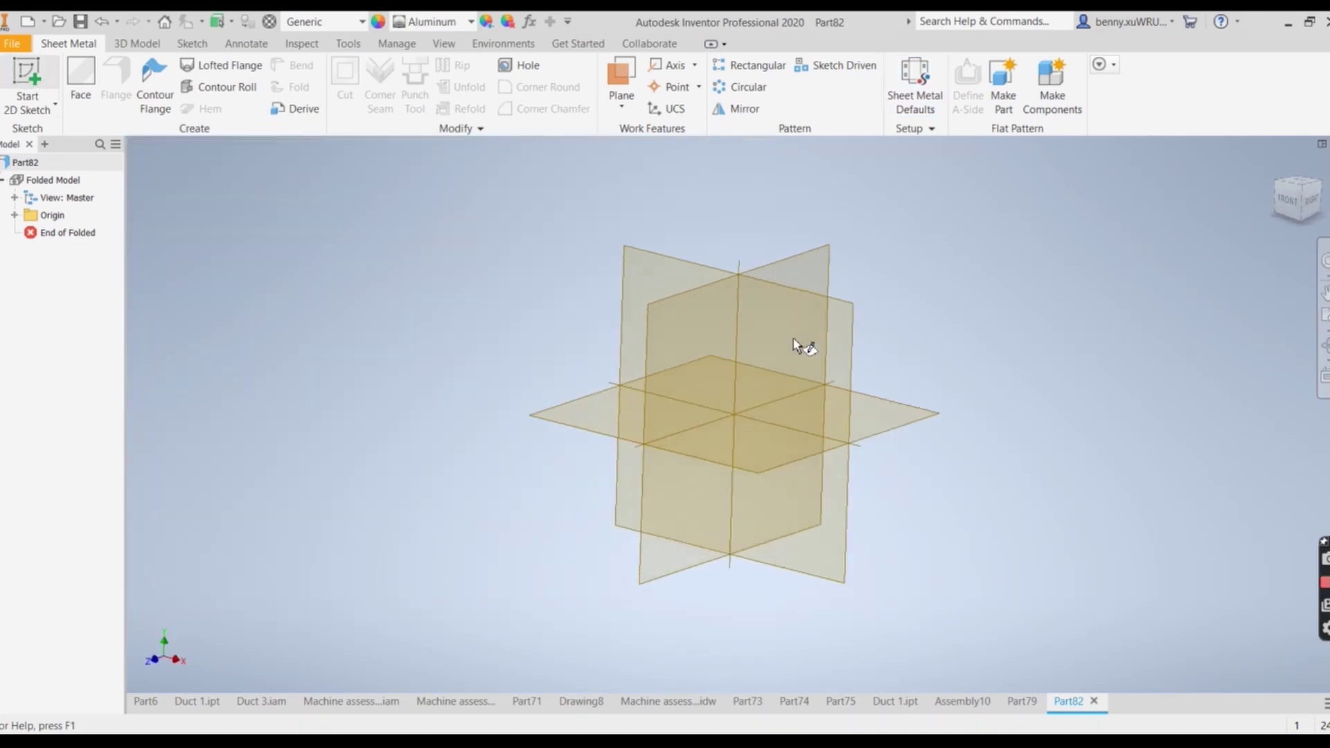
pyautogui.click(892, 422)
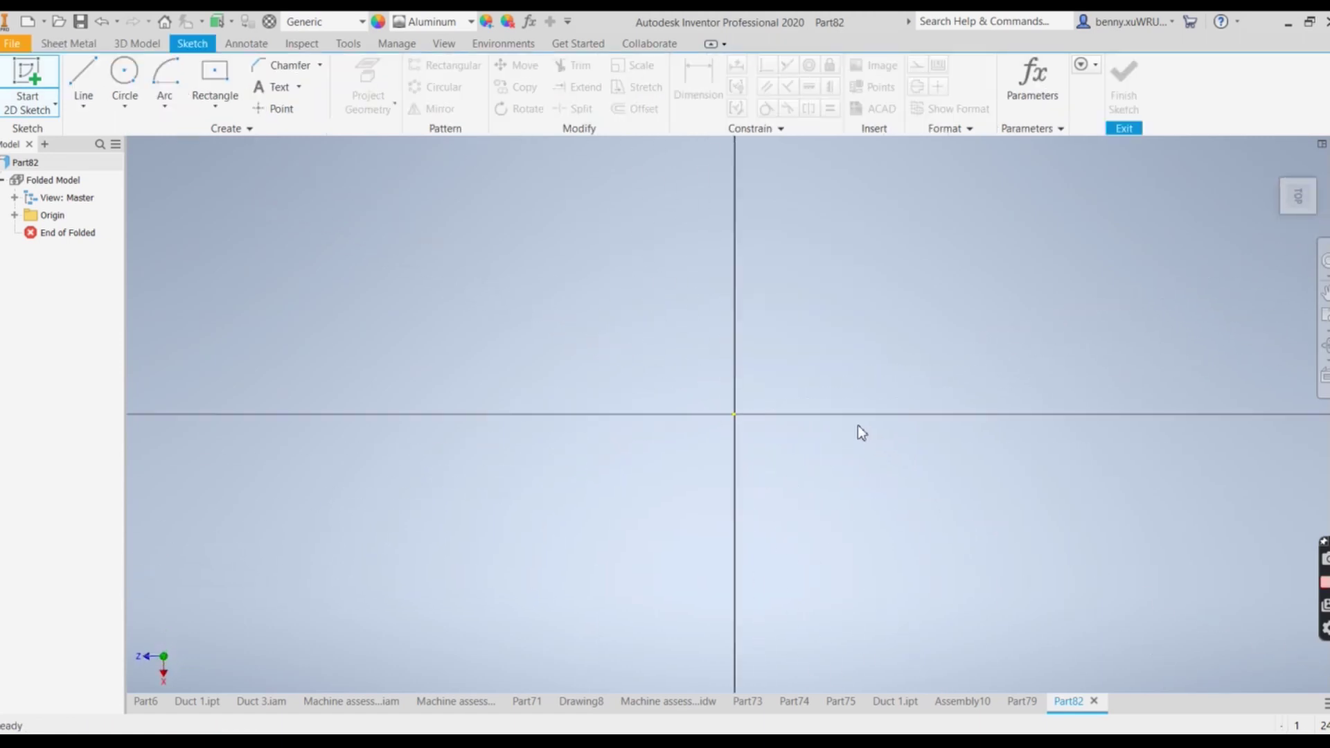
pyautogui.click(220, 72)
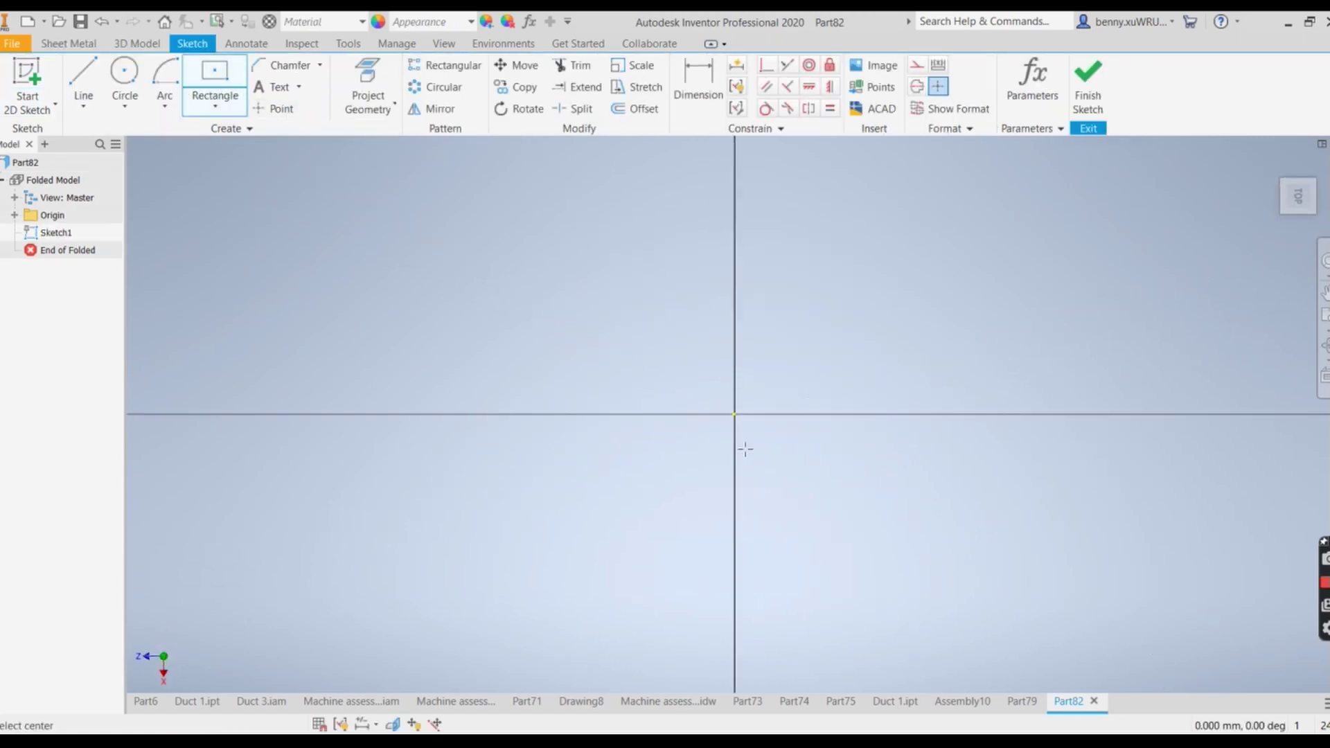
pyautogui.click(734, 414)
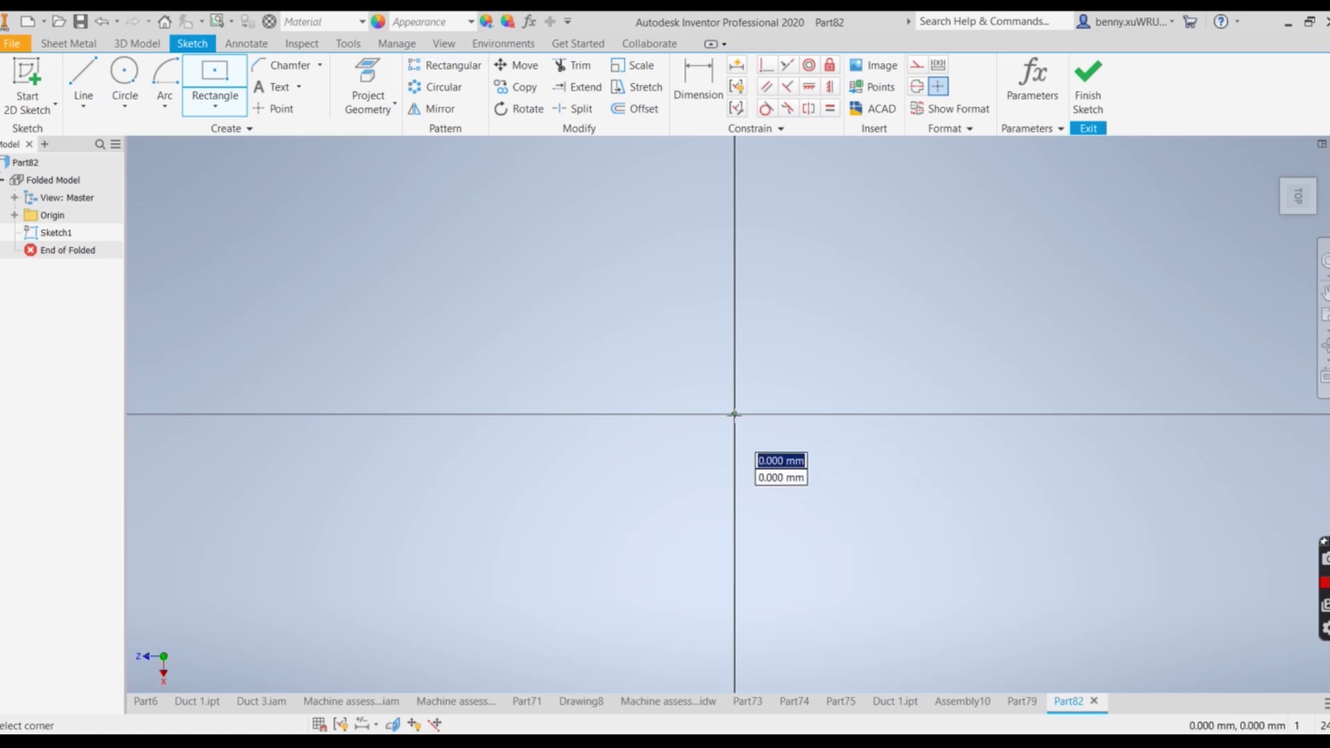
pyautogui.write('200')
pyautogui.press('Tab')
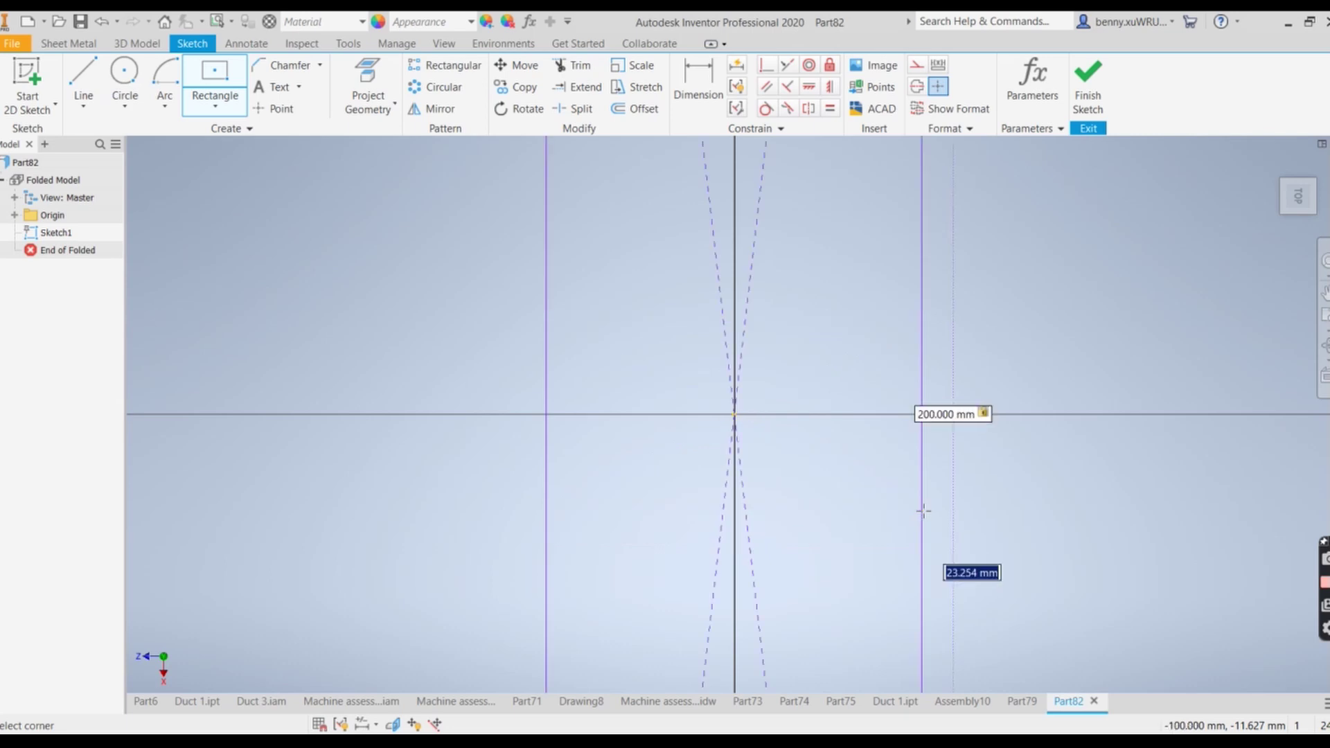
pyautogui.write('350')
pyautogui.press('Return')
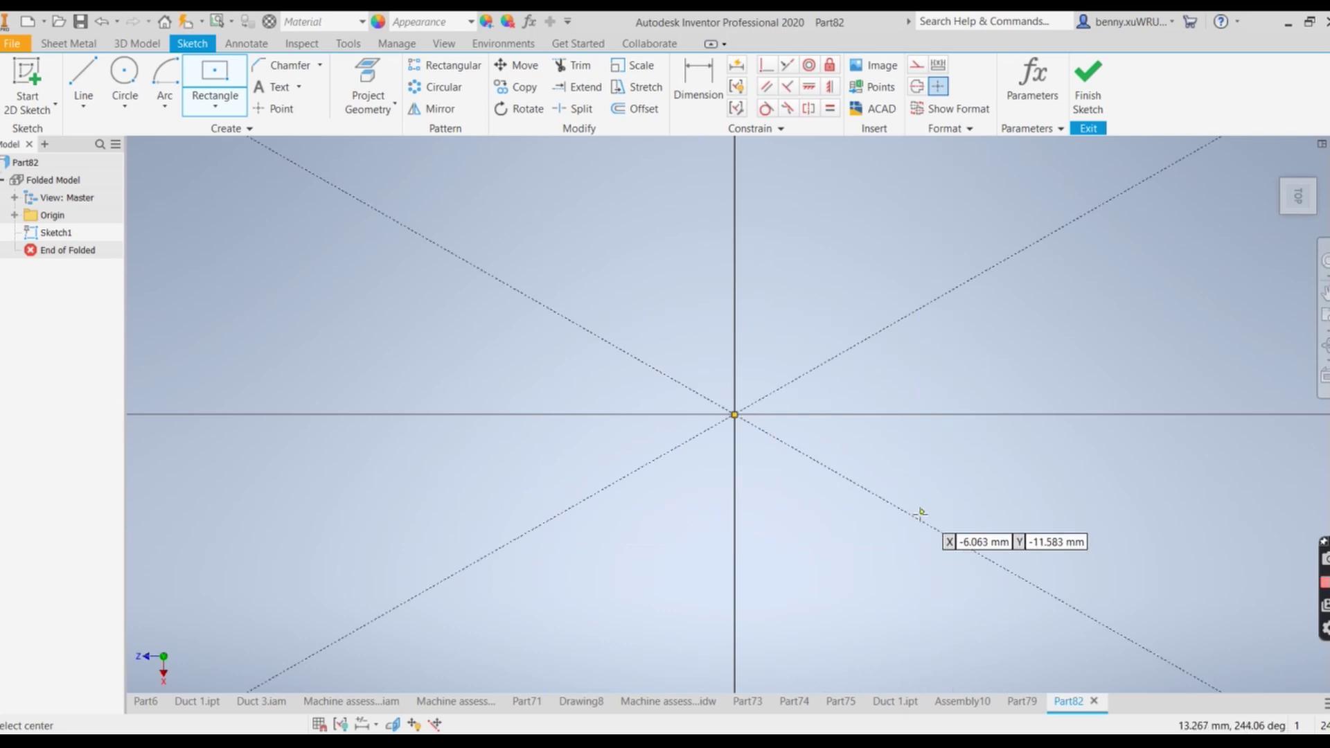
pyautogui.moveTo(1119, 506)
pyautogui.mouseDown(button='middle')
pyautogui.moveTo(873, 418)
pyautogui.moveTo(902, 403)
pyautogui.mouseUp(button='middle')
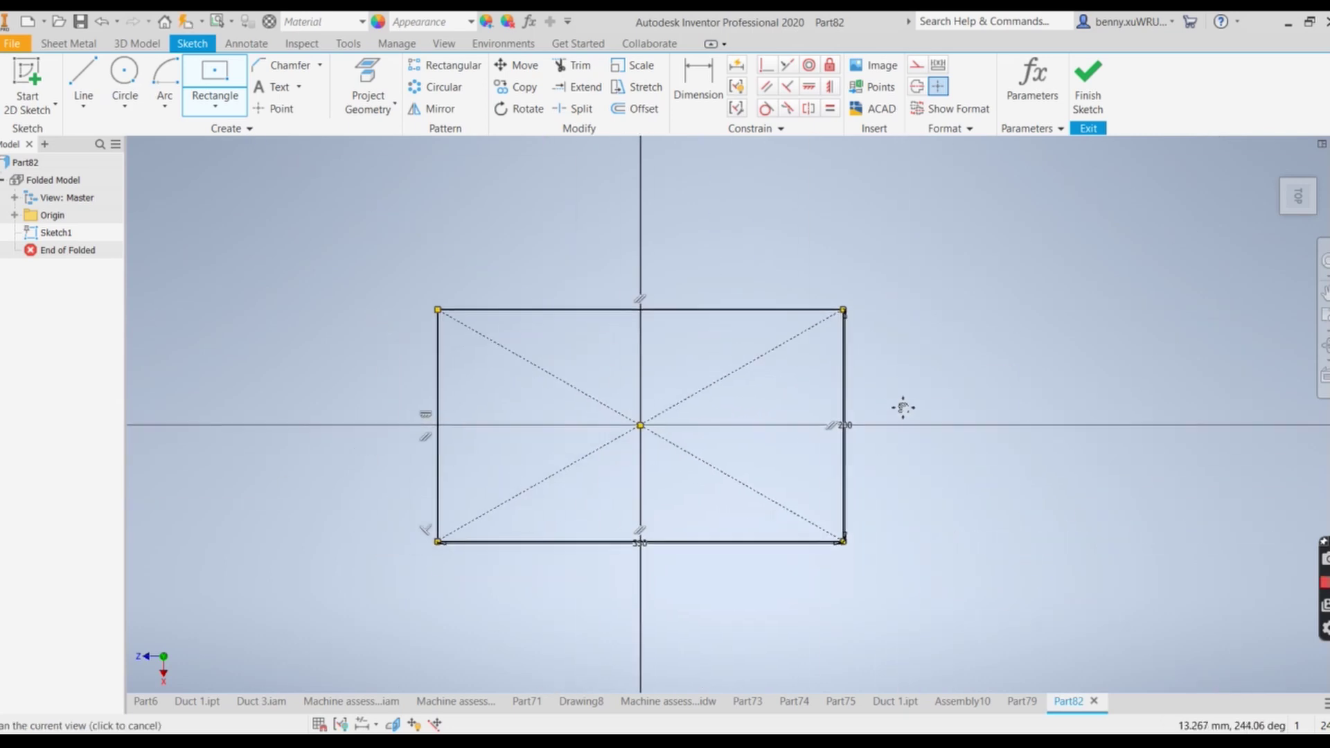
pyautogui.click(1088, 76)
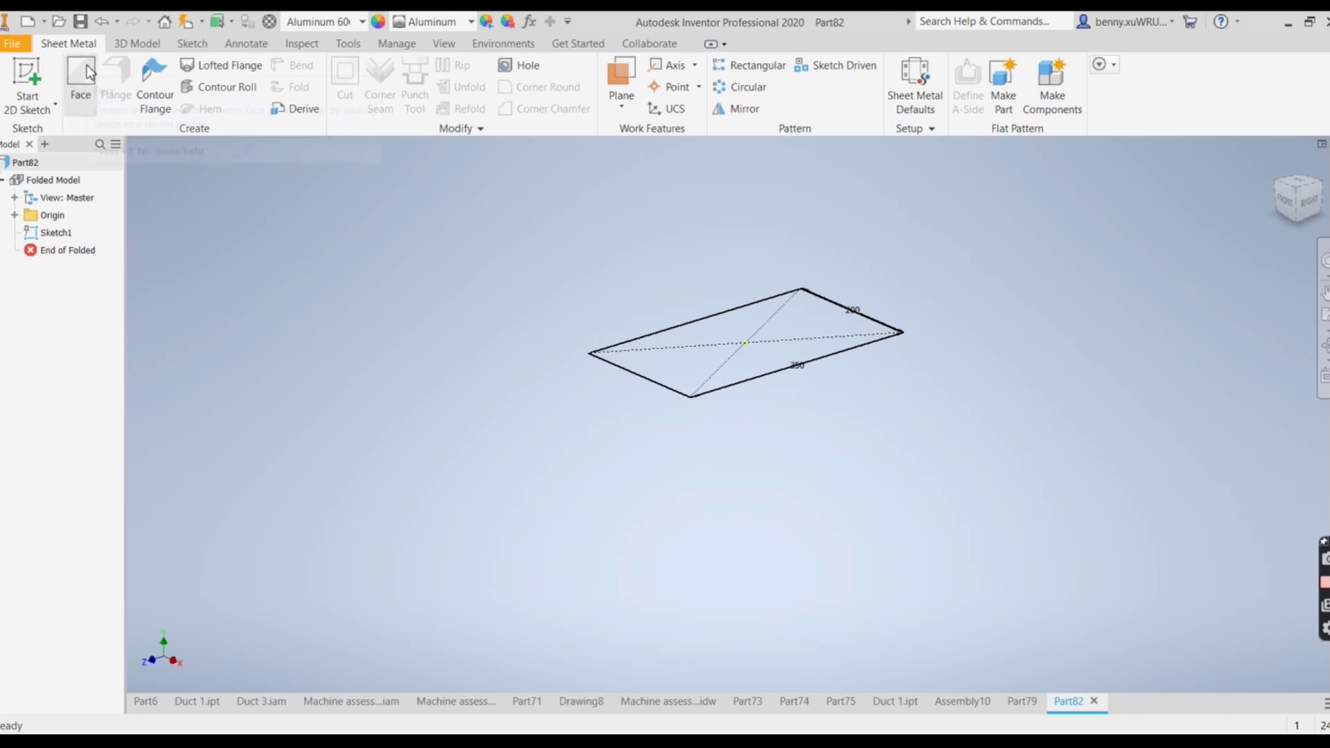
# Create Face1, a flat sheet-metal plate, from the rectangle profile.
pyautogui.click(80, 83)
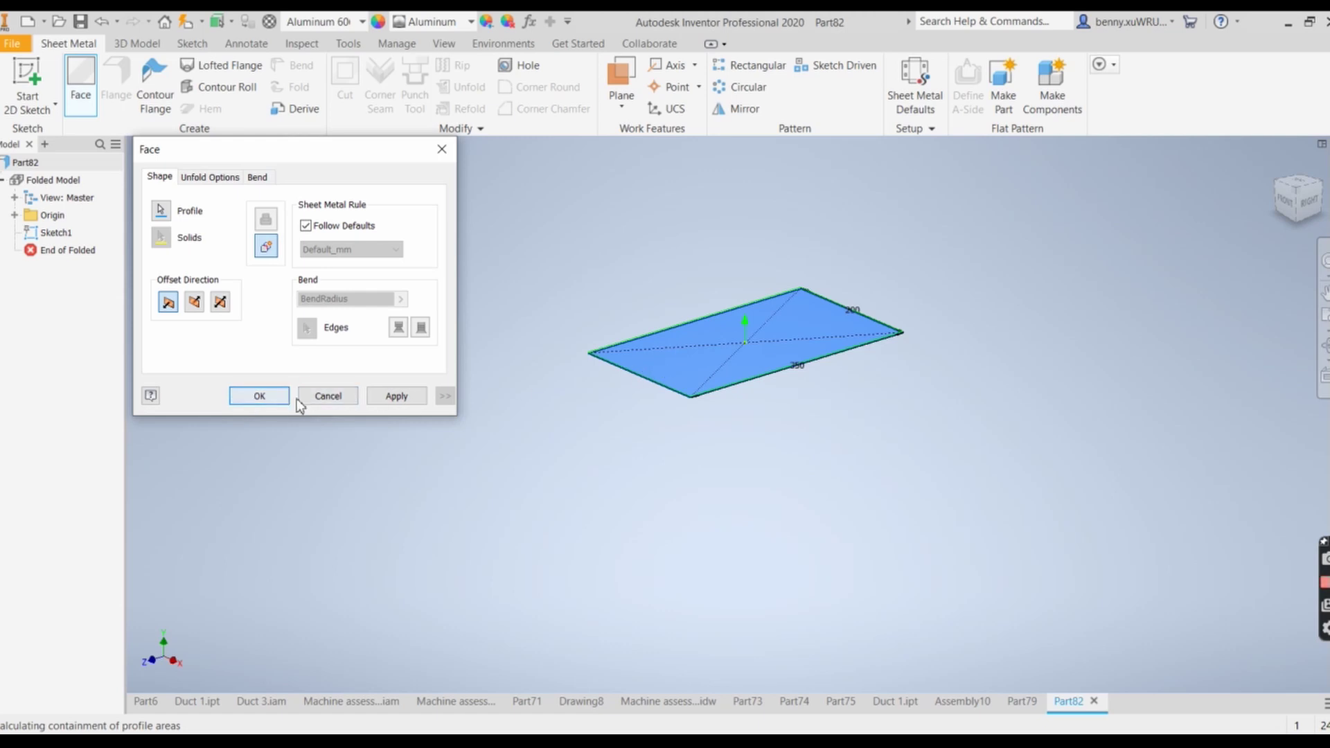
pyautogui.click(398, 396)
pyautogui.click(328, 399)
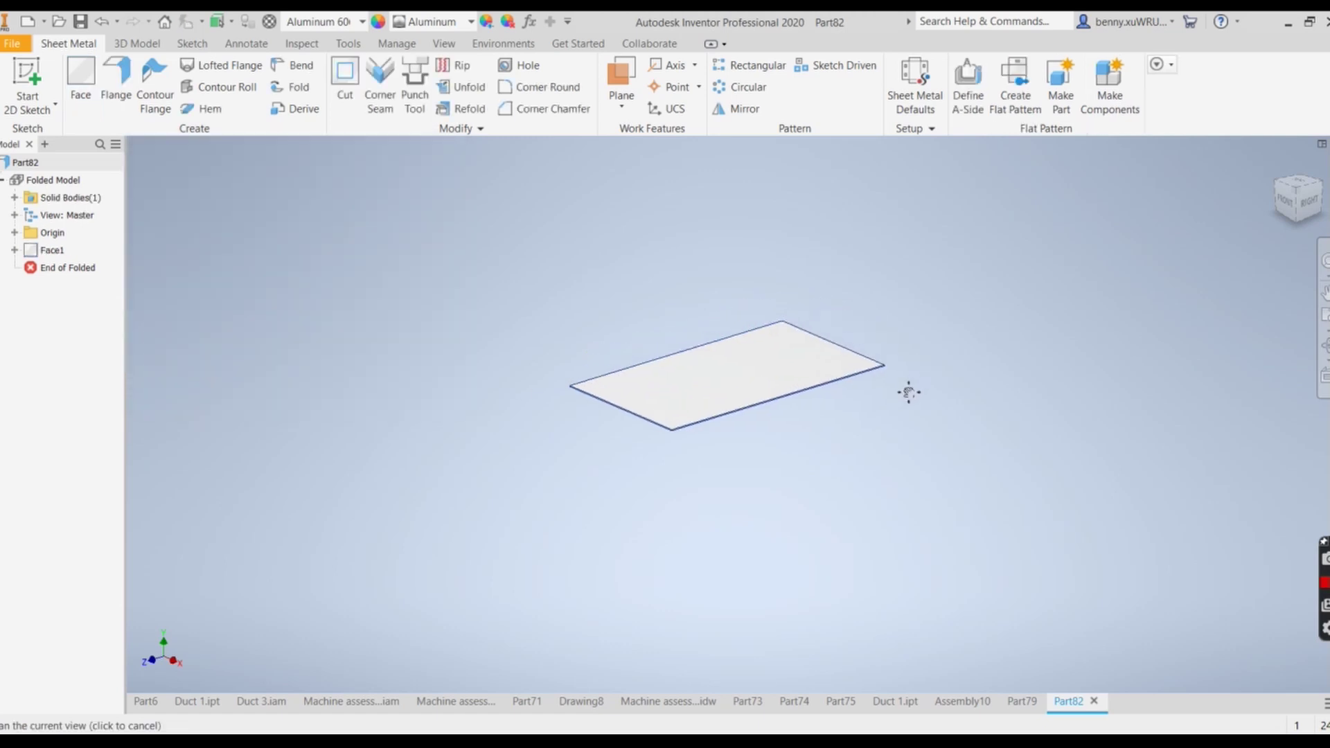
pyautogui.scroll(3, 908, 389)
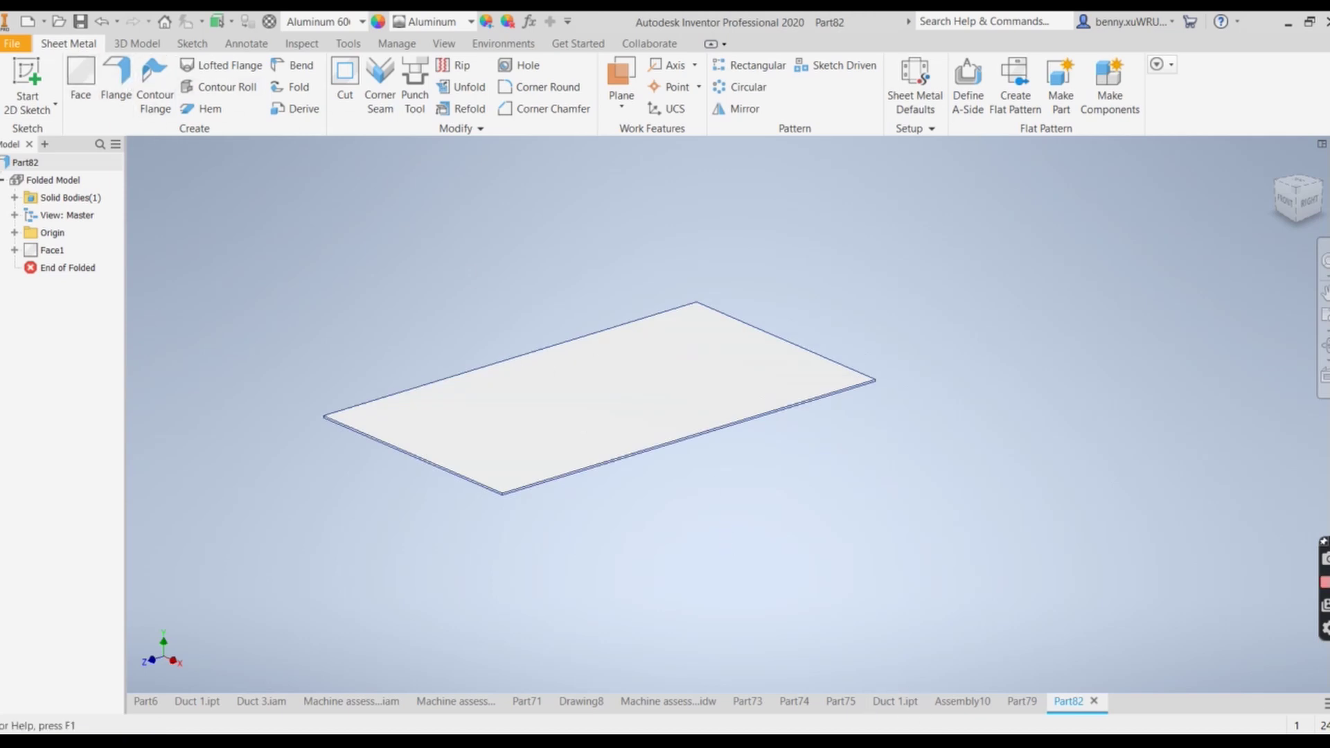
pyautogui.click(426, 692)
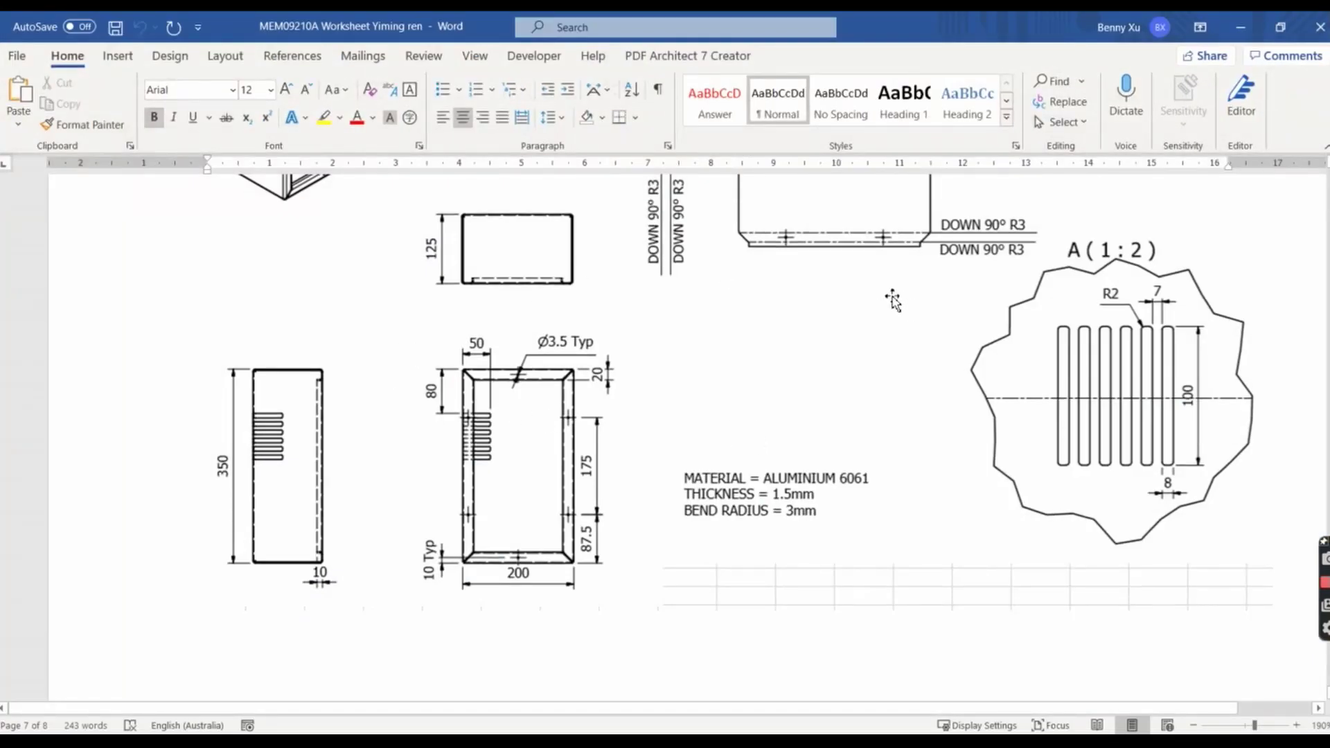
# Read the worksheet's HINT note on 125, 20 and 10 mm flanges, then minimise Word.
pyautogui.scroll(3, 893, 300)
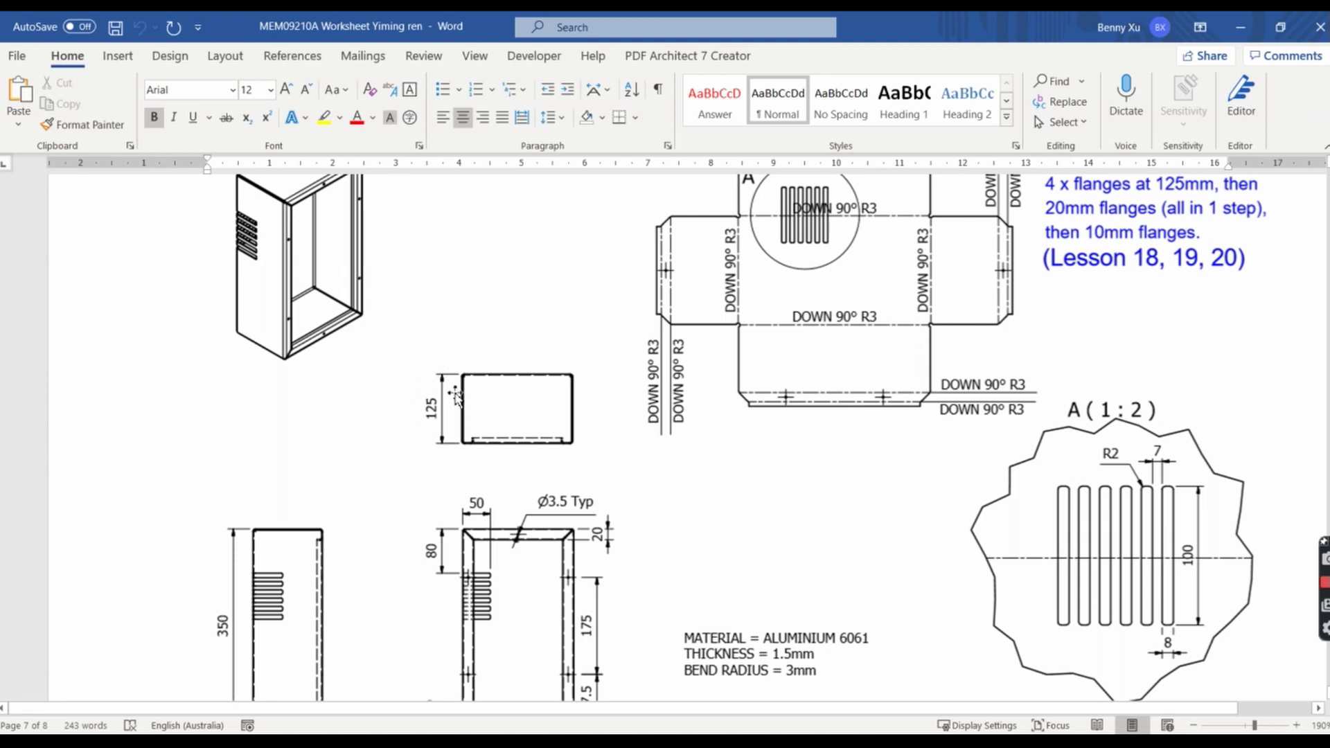
pyautogui.click(1241, 31)
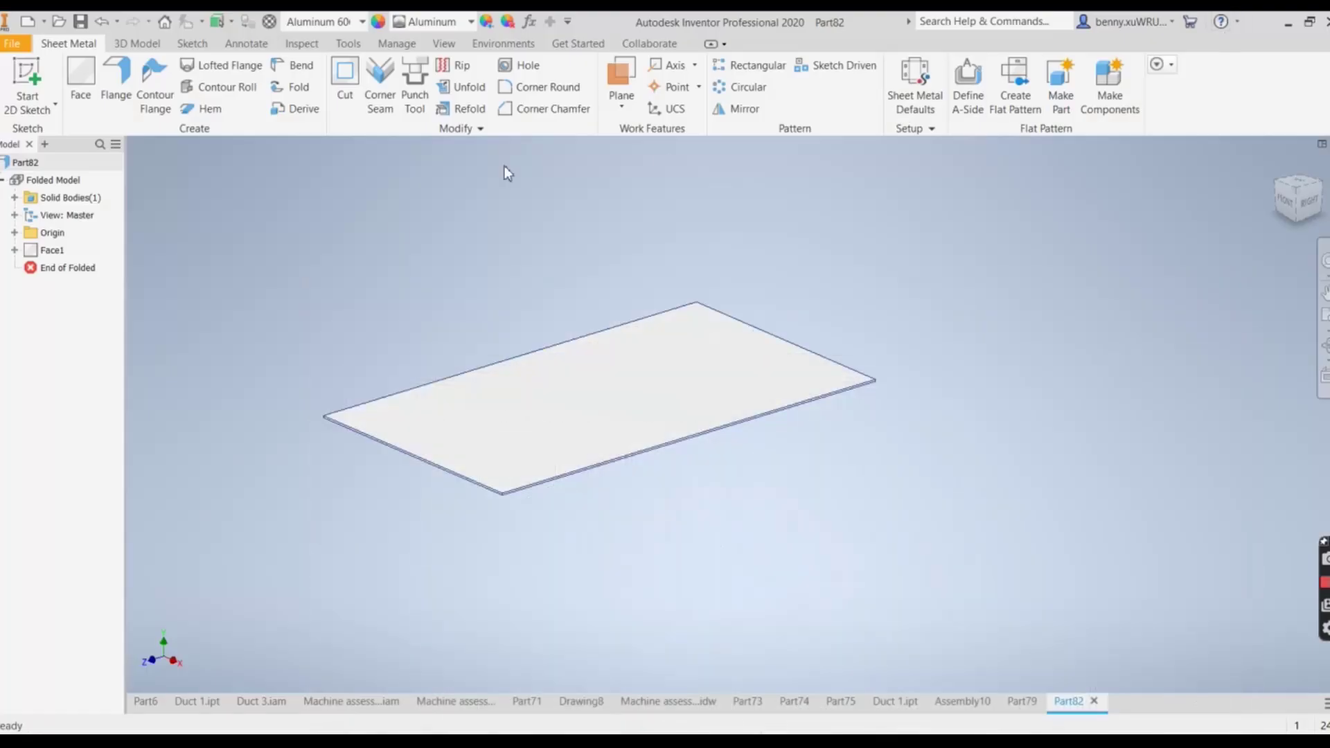
# Set up a 125 mm flange and select the plate's front edge.
pyautogui.click(117, 80)
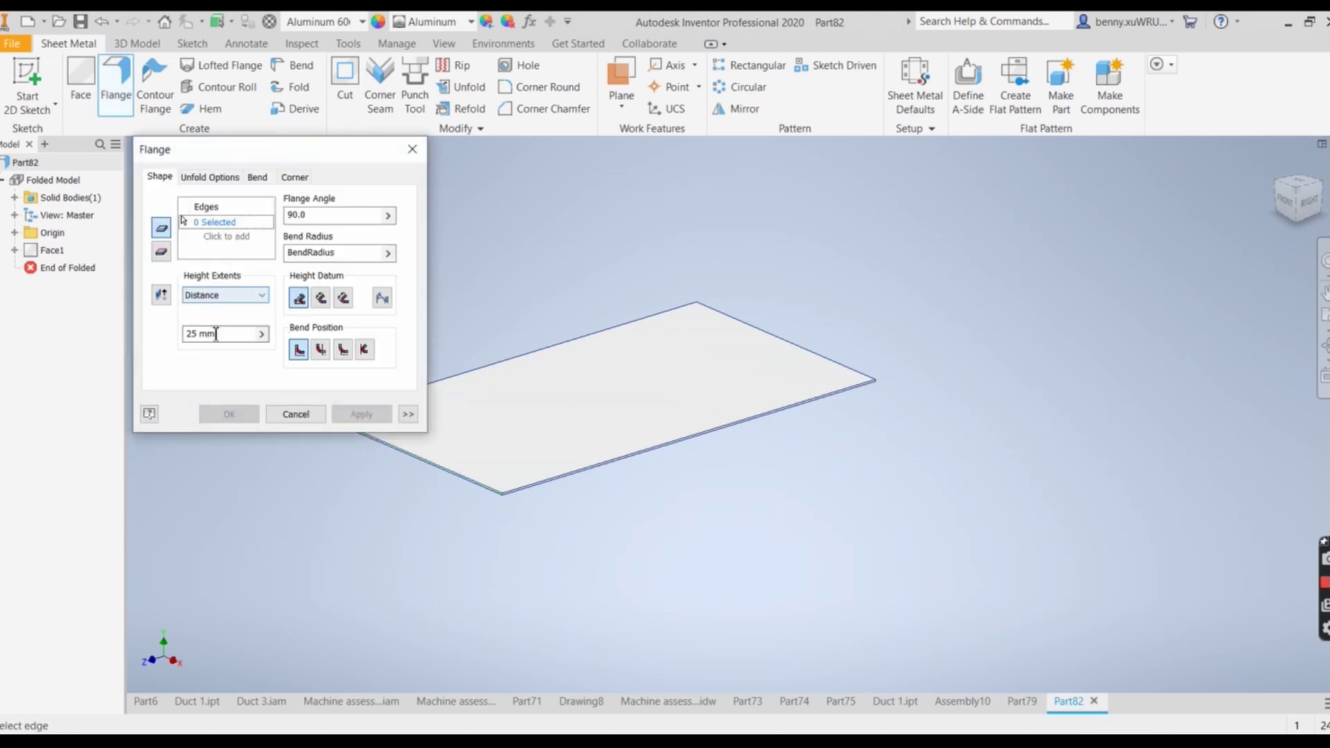
pyautogui.click(189, 334)
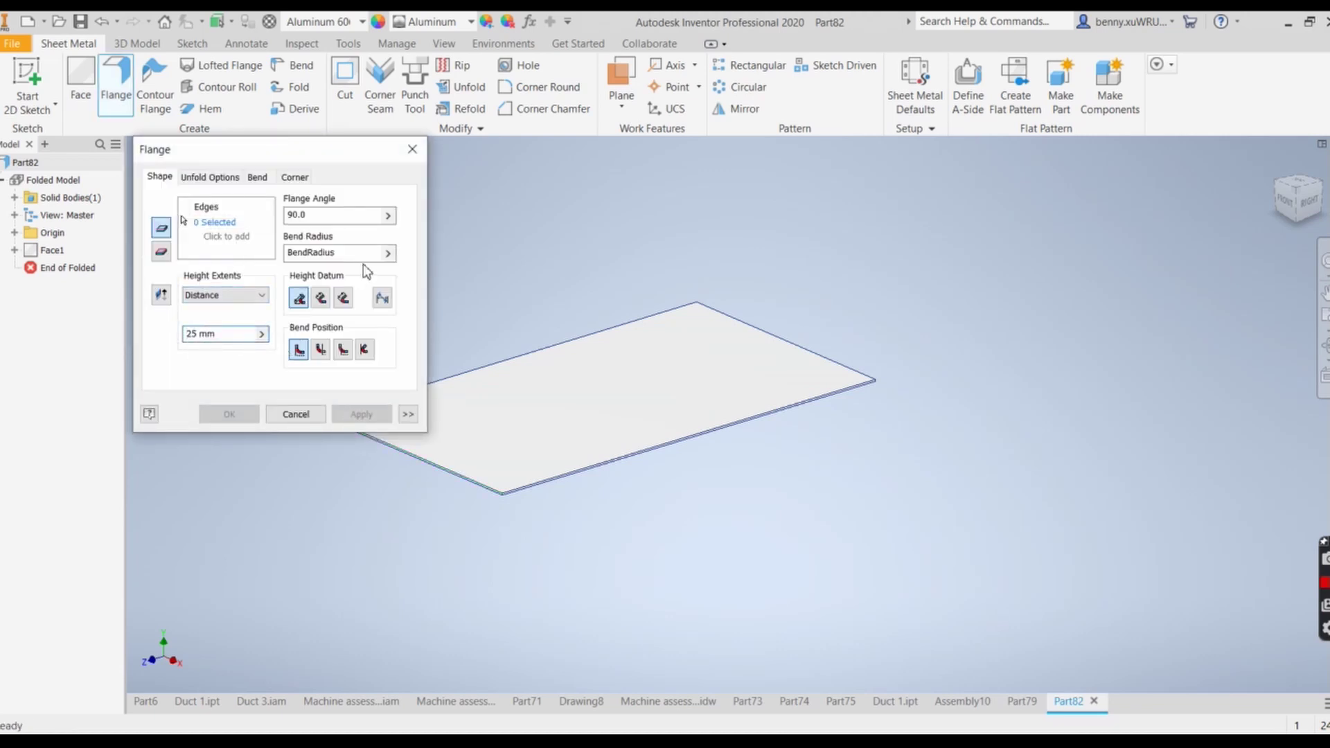
pyautogui.scroll(5, 866, 582)
pyautogui.click(886, 632)
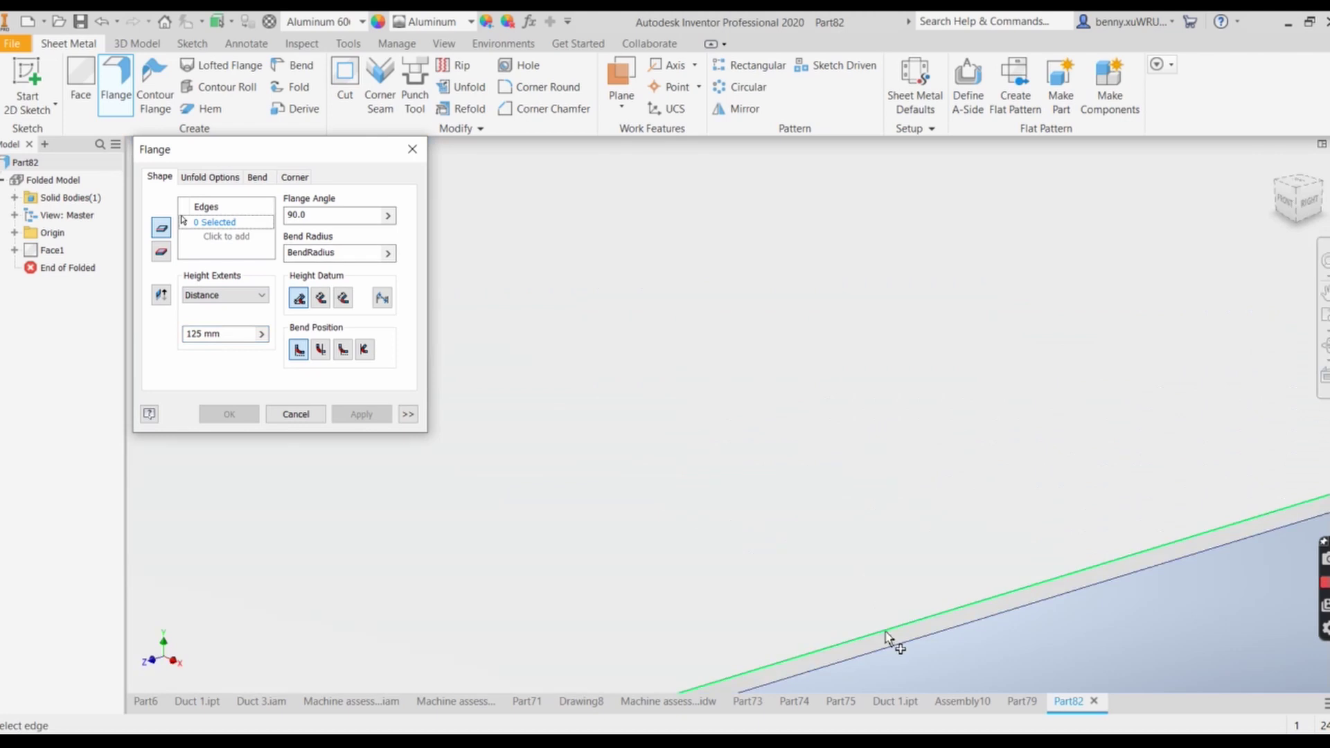
pyautogui.scroll(-5, 795, 445)
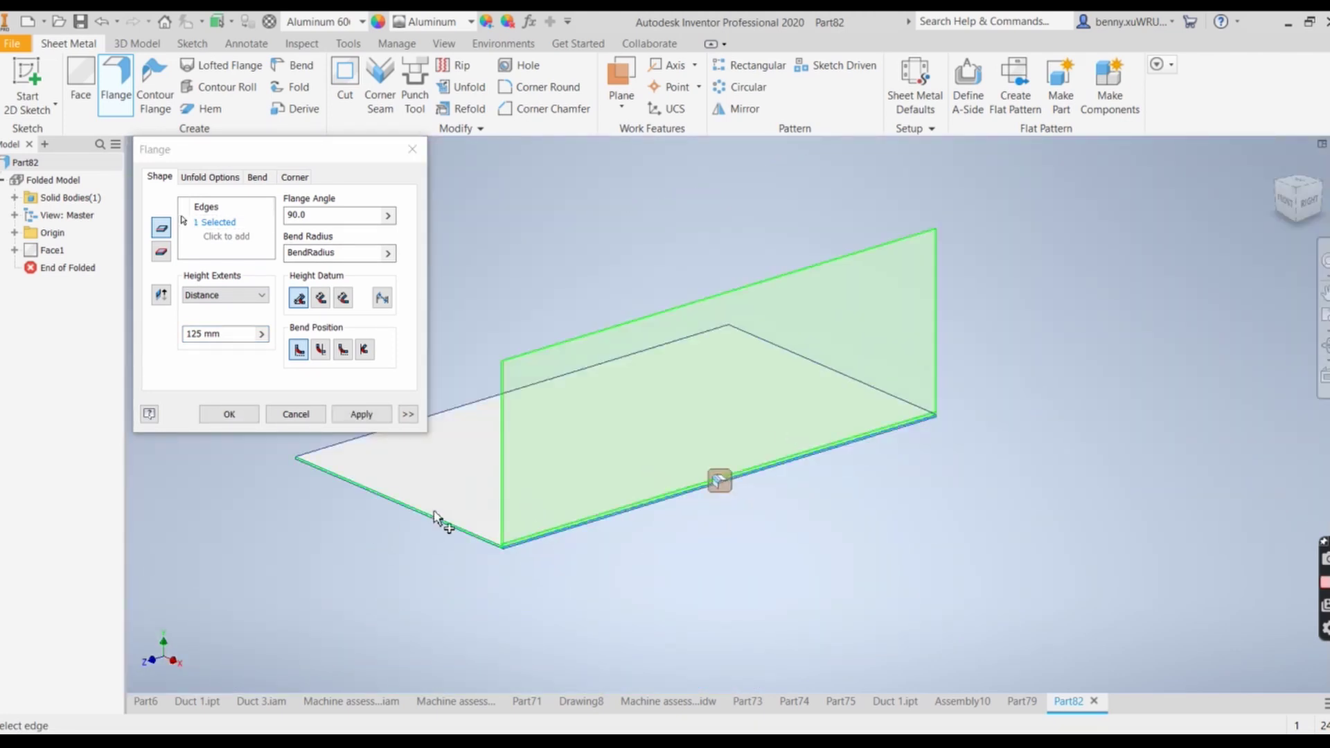
pyautogui.scroll(-3, 435, 516)
pyautogui.scroll(5, 436, 518)
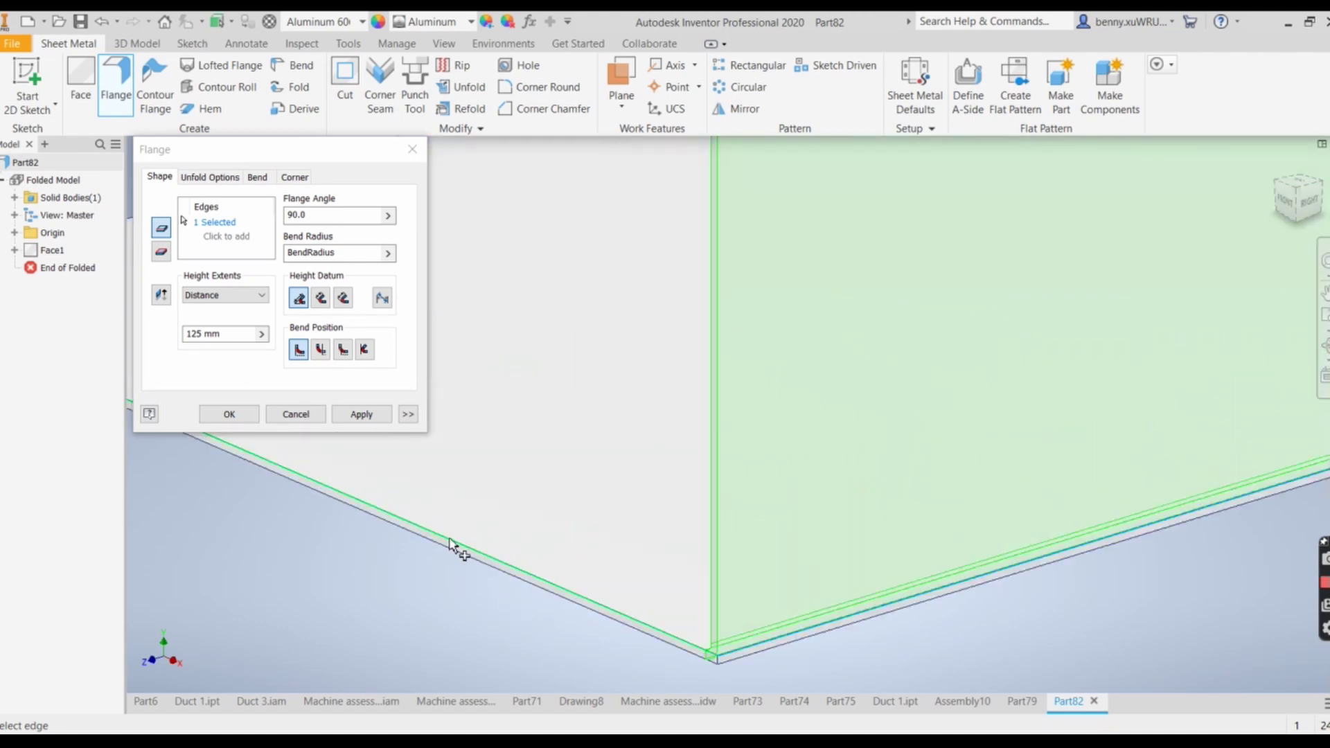
# Add the remaining plate edges and create Flange1, four 125 mm 90° walls.
pyautogui.click(451, 547)
pyautogui.scroll(-4, 608, 451)
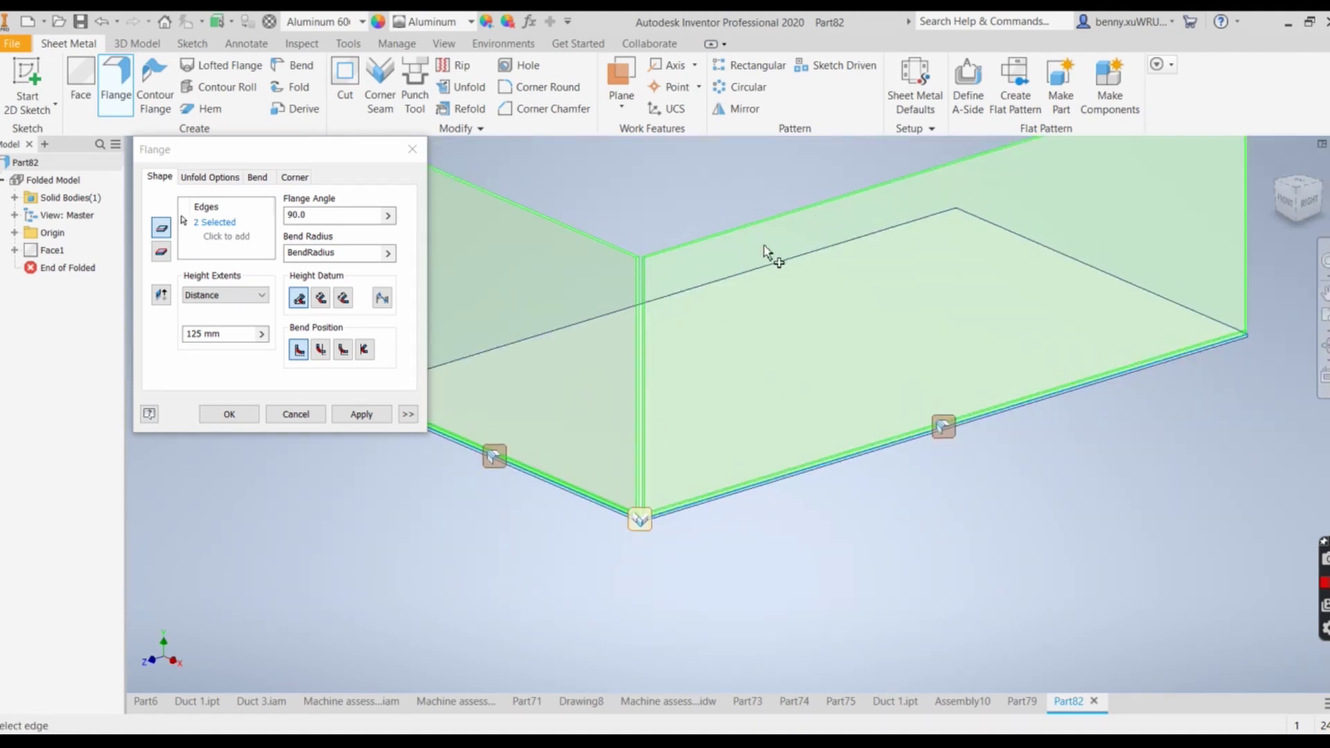
pyautogui.click(765, 271)
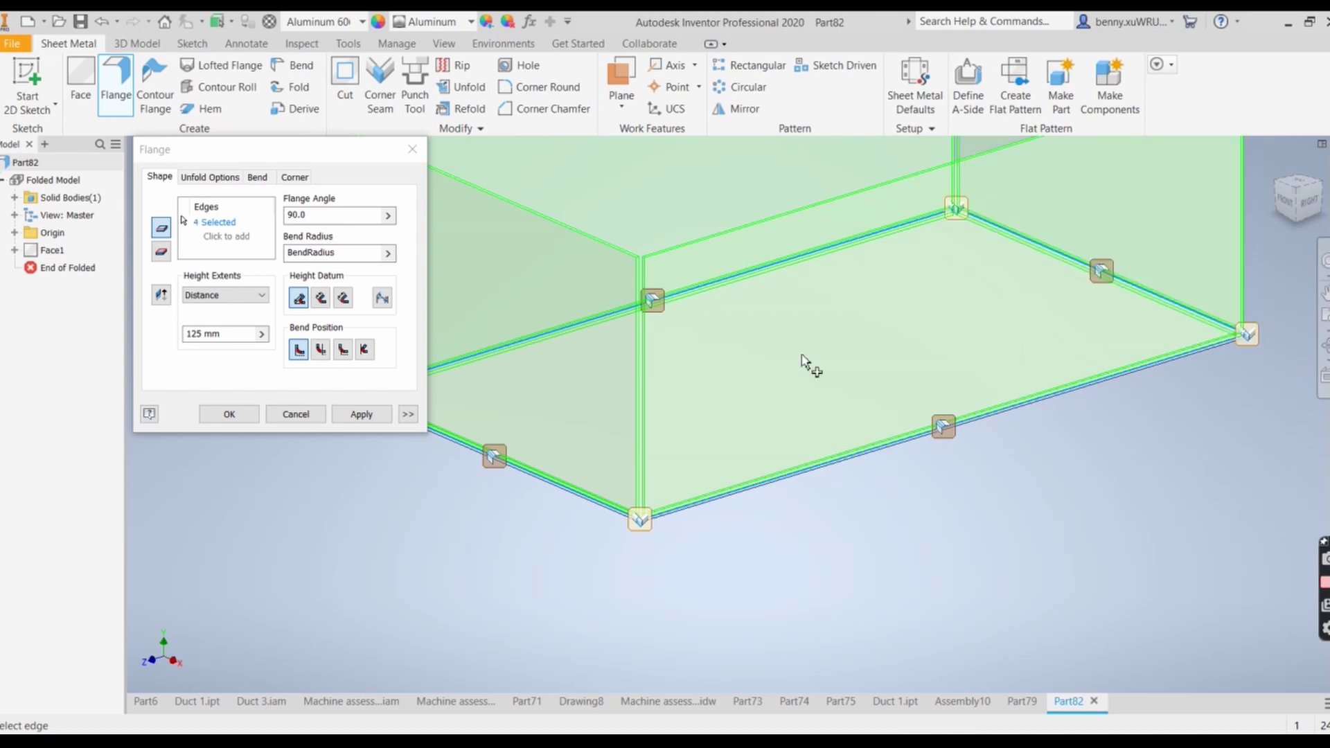
pyautogui.click(361, 414)
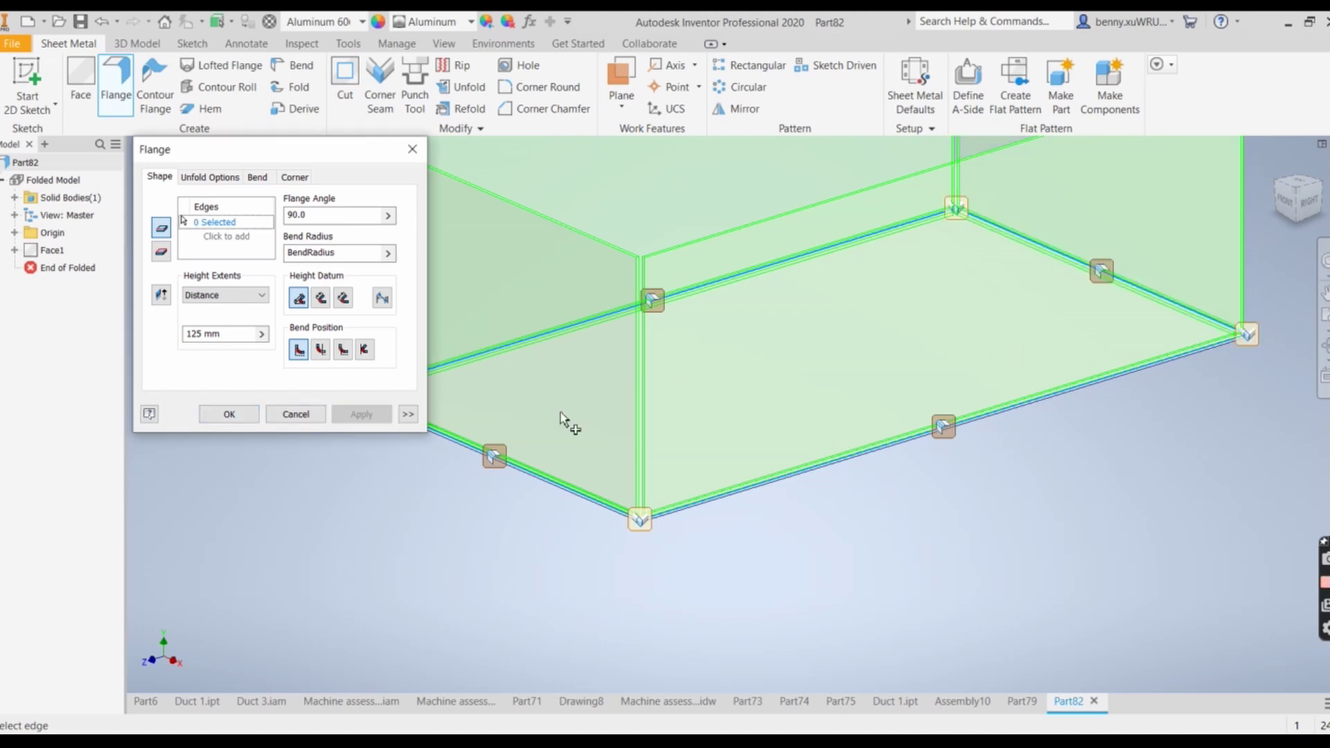
pyautogui.click(296, 414)
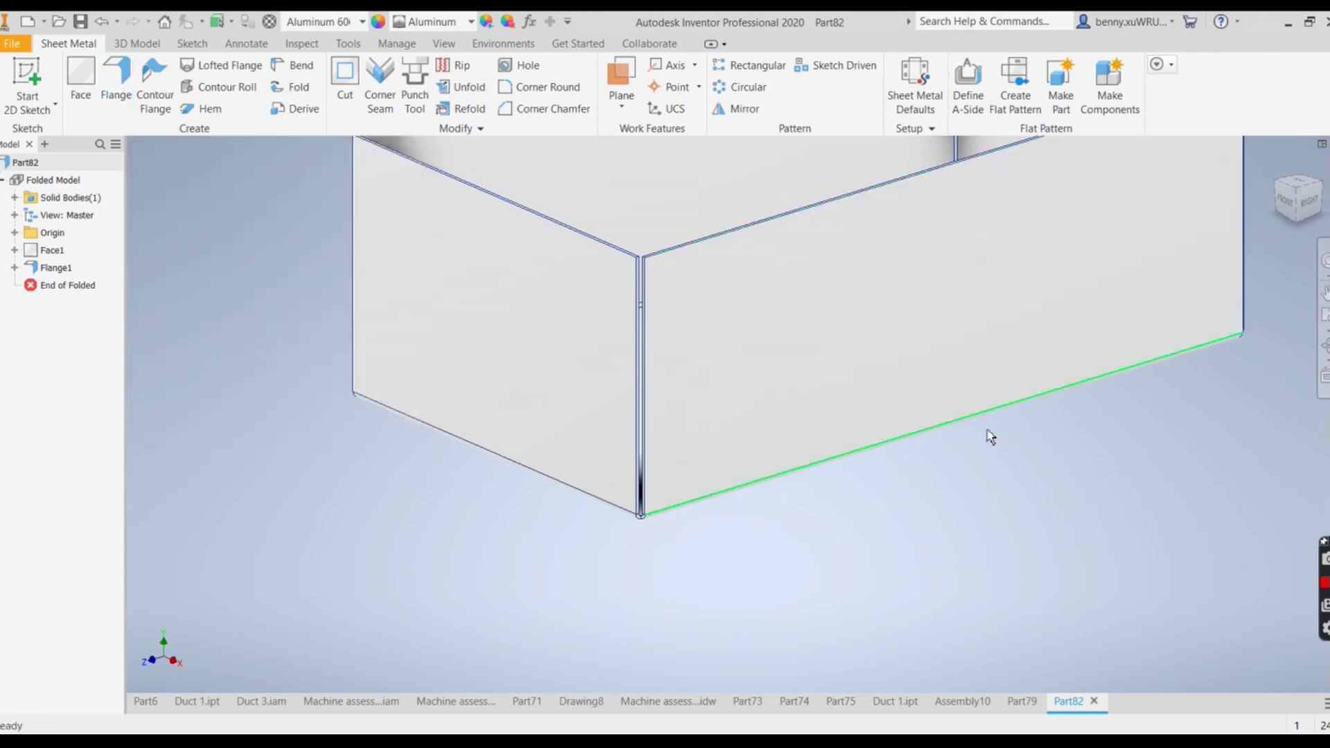
pyautogui.keyDown('shift'); pyautogui.moveTo(1034, 480); pyautogui.dragTo(958, 543, button='middle'); pyautogui.keyUp('shift')
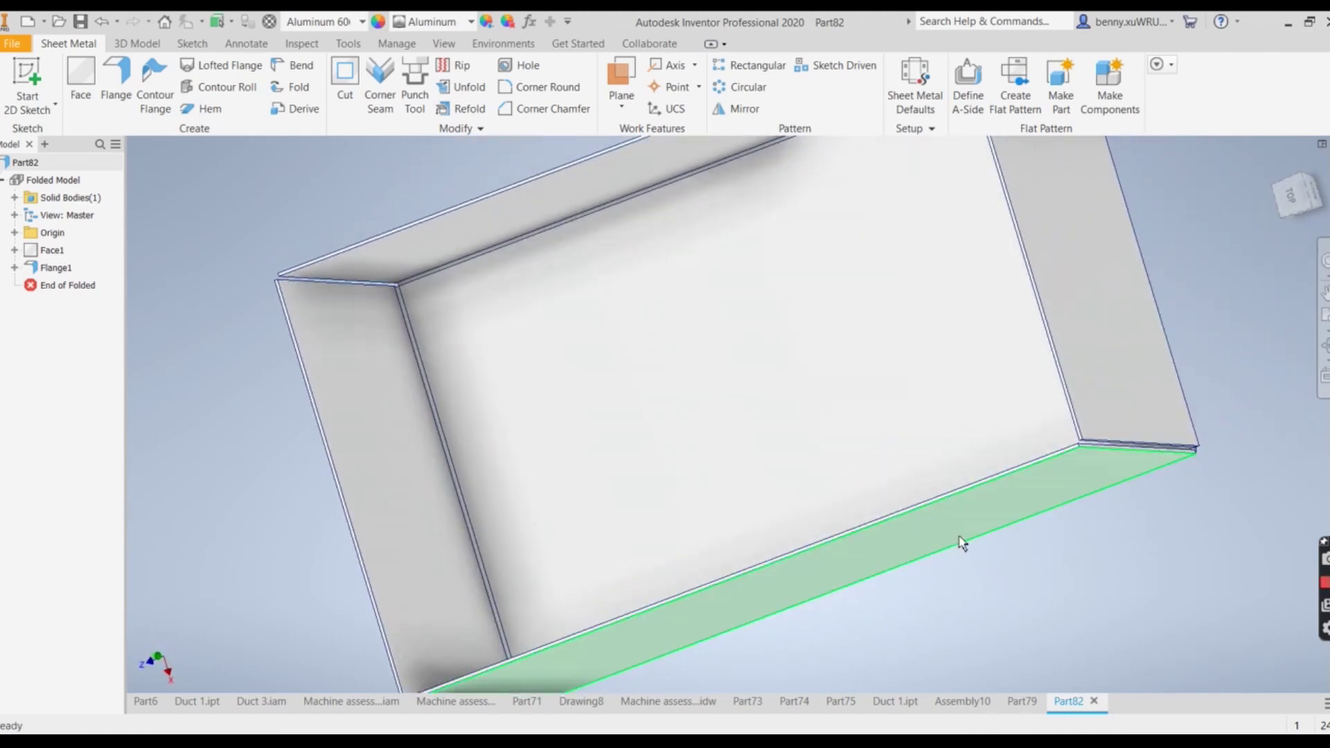
pyautogui.scroll(-5, 1206, 344)
pyautogui.moveTo(1206, 344); pyautogui.dragTo(1041, 488, button='middle')
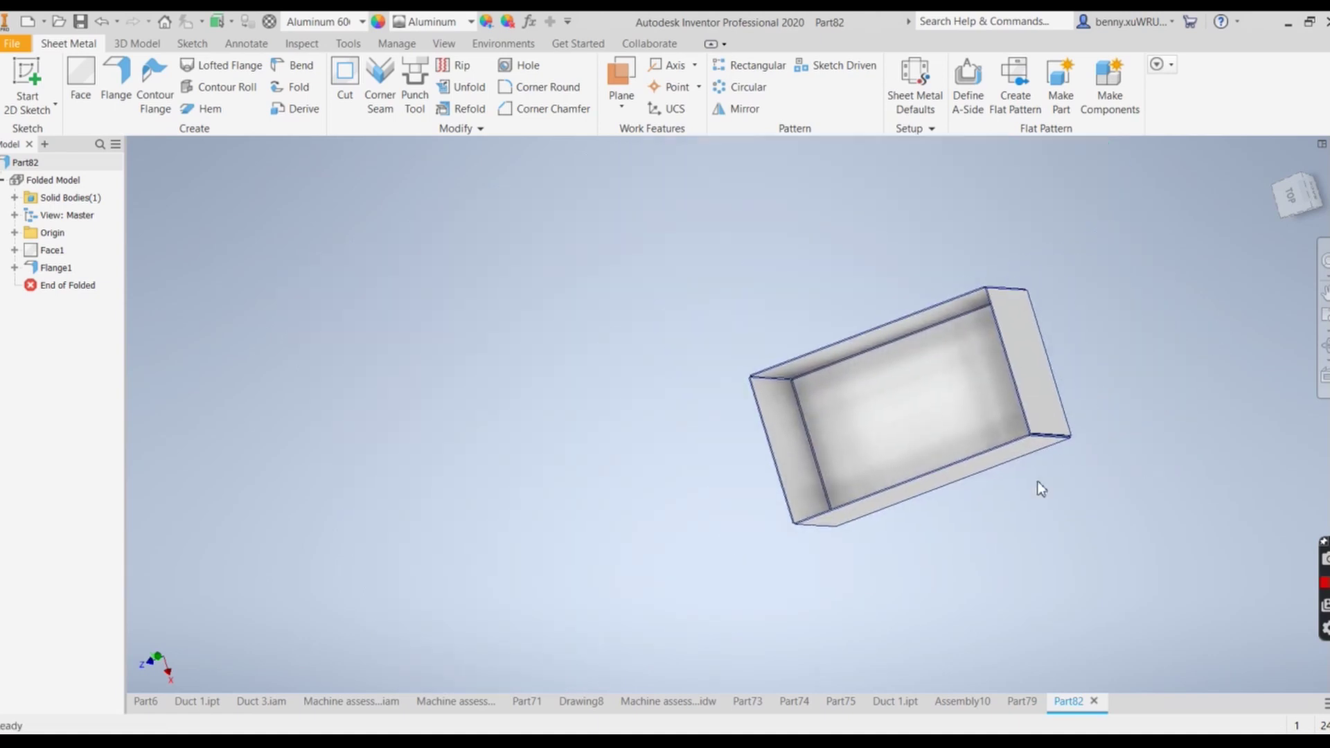
pyautogui.rightClick(918, 742)
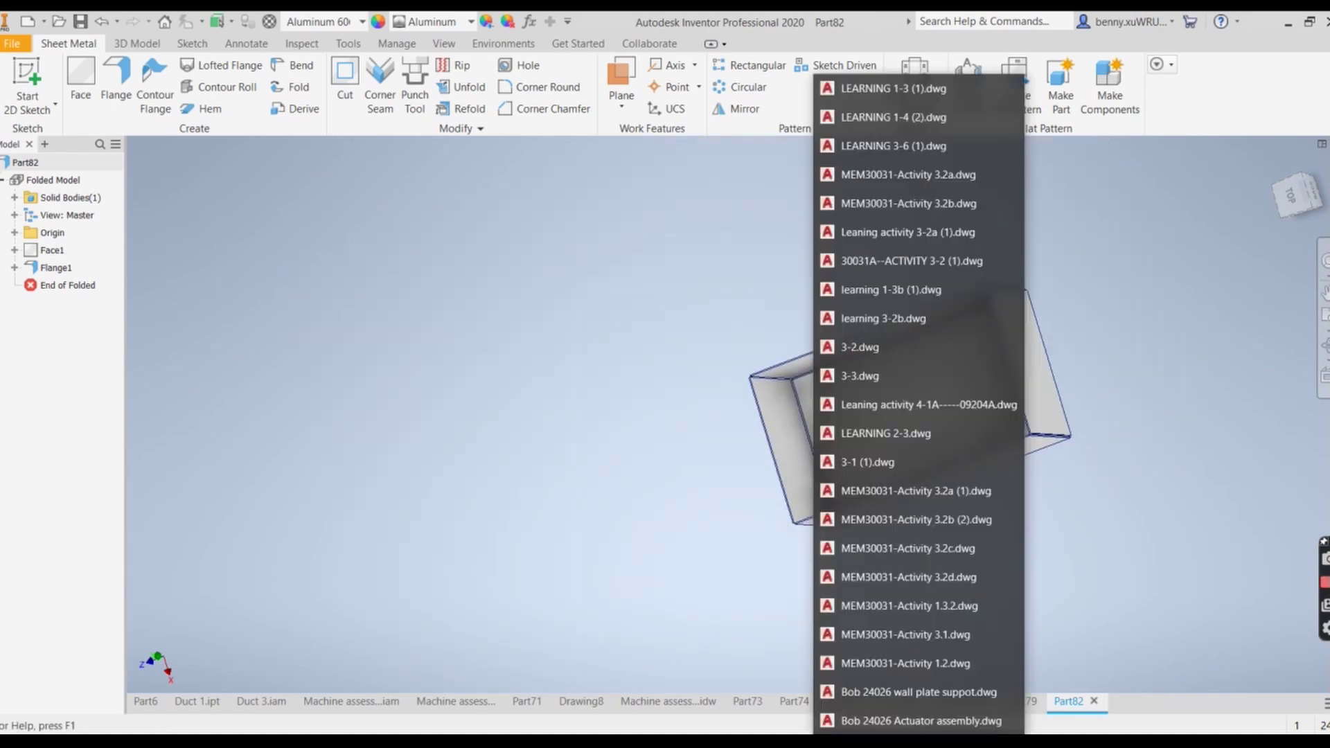
pyautogui.click(104, 676)
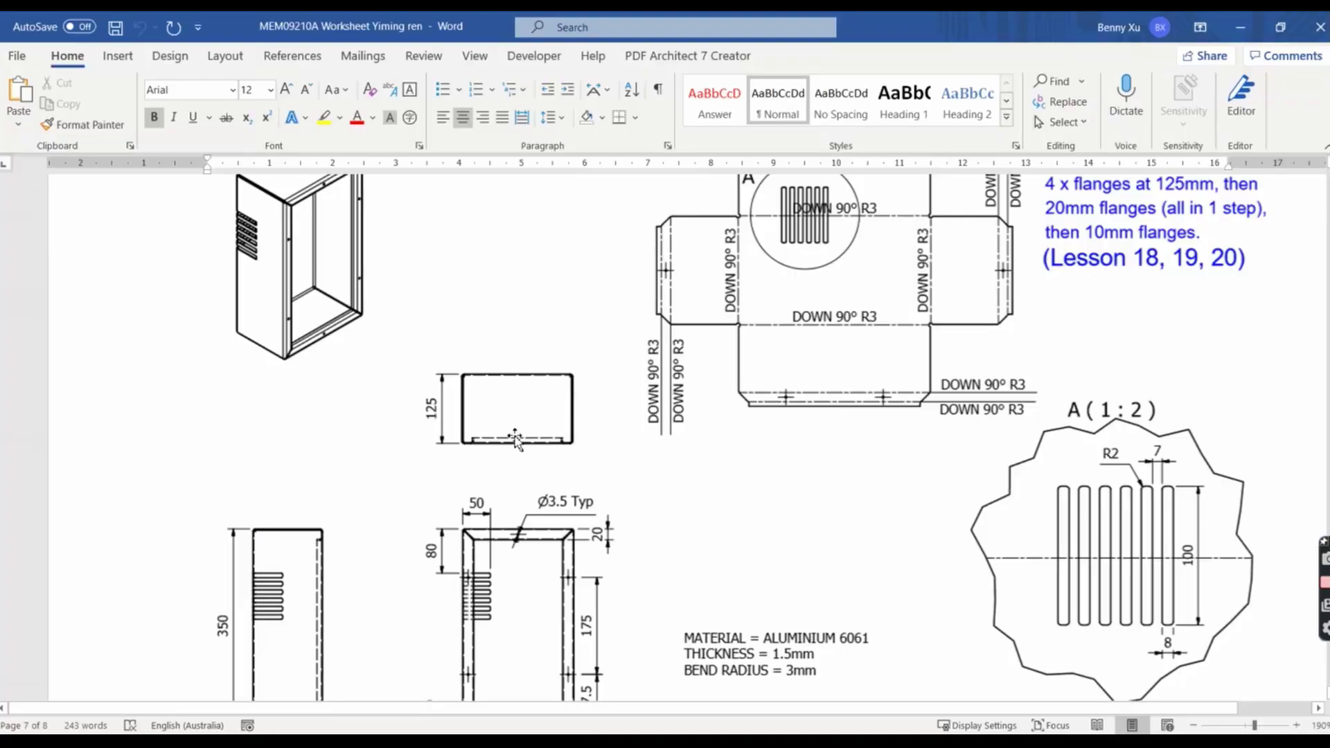
pyautogui.scroll(3, 667, 420)
pyautogui.scroll(-7, 517, 441)
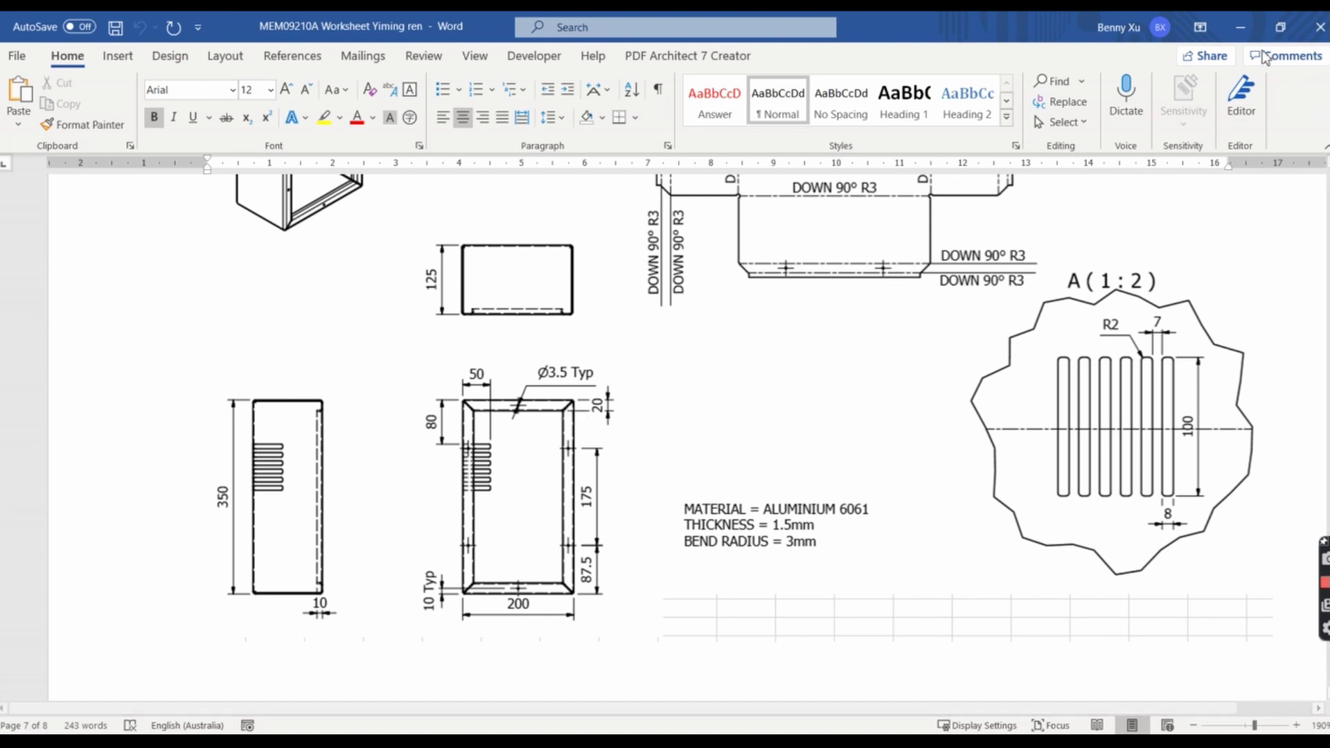
pyautogui.click(1241, 27)
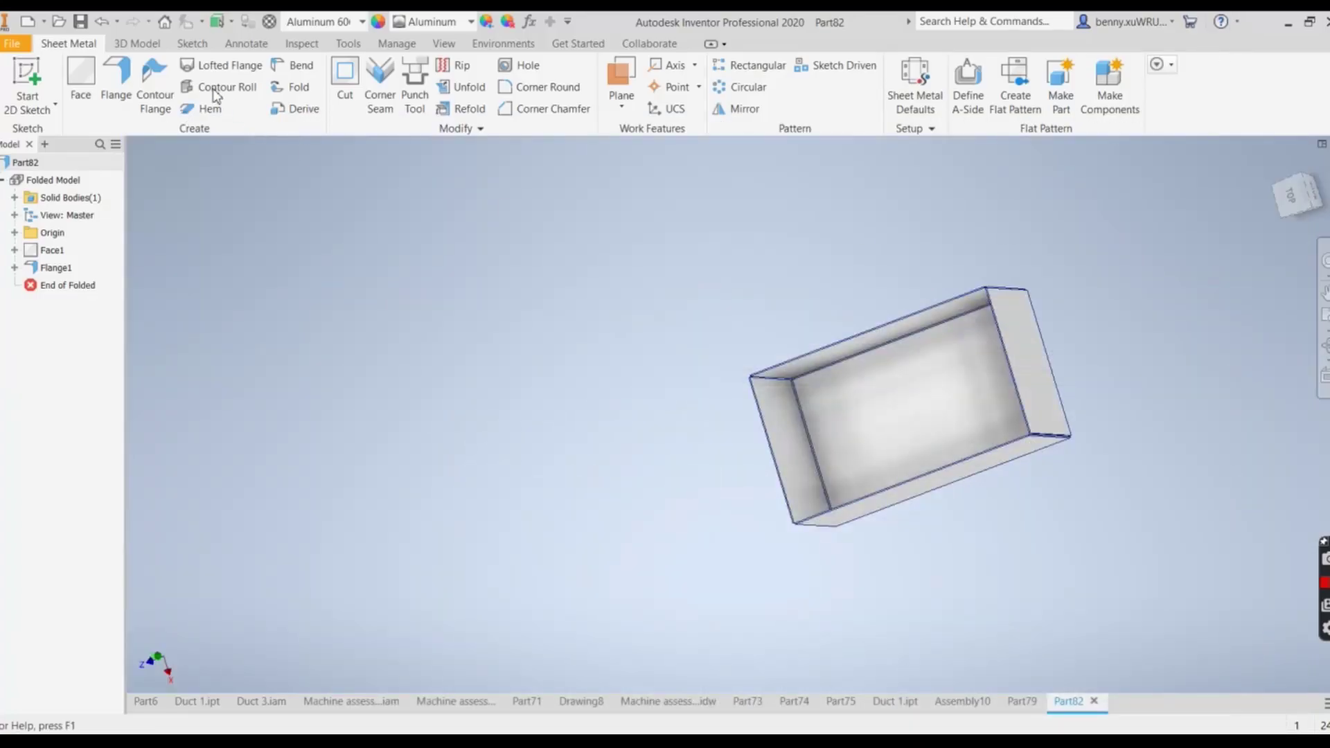
# Start a 20 mm flange and select the first two wall top edges.
pyautogui.click(135, 90)
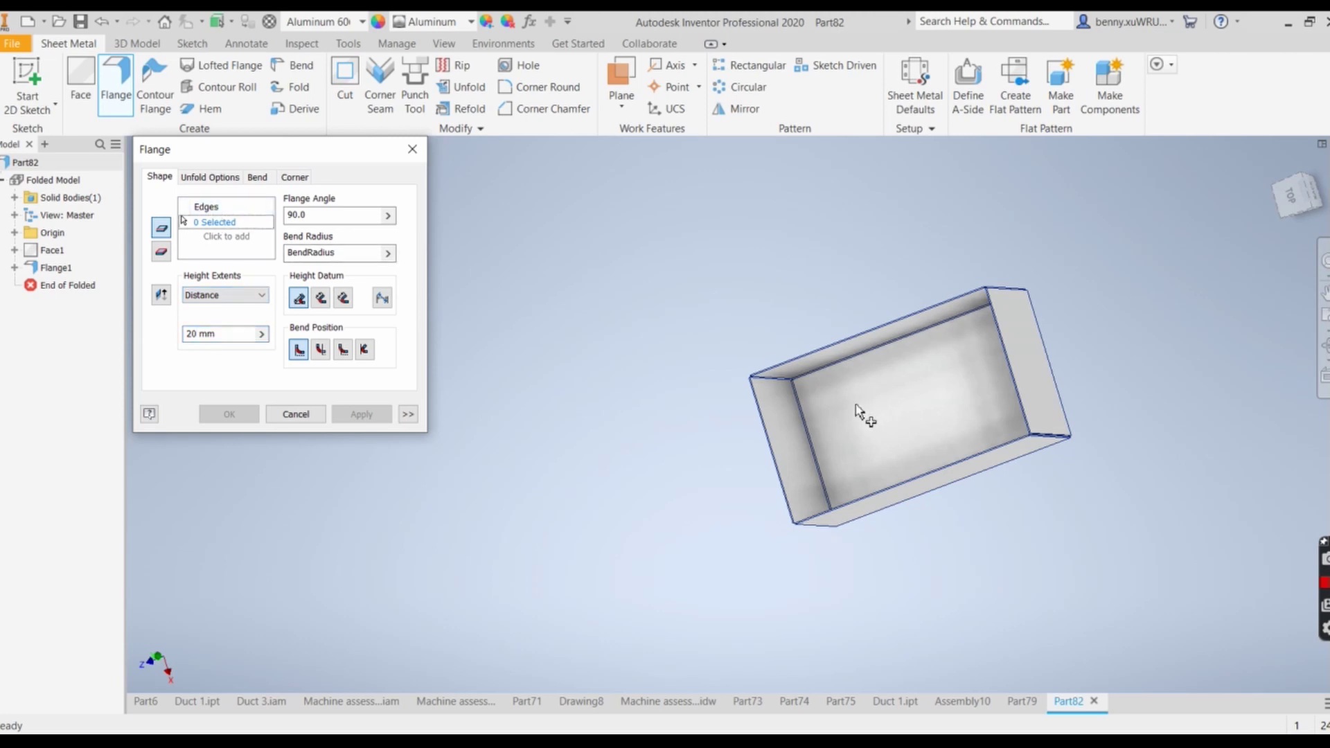
pyautogui.scroll(3, 860, 412)
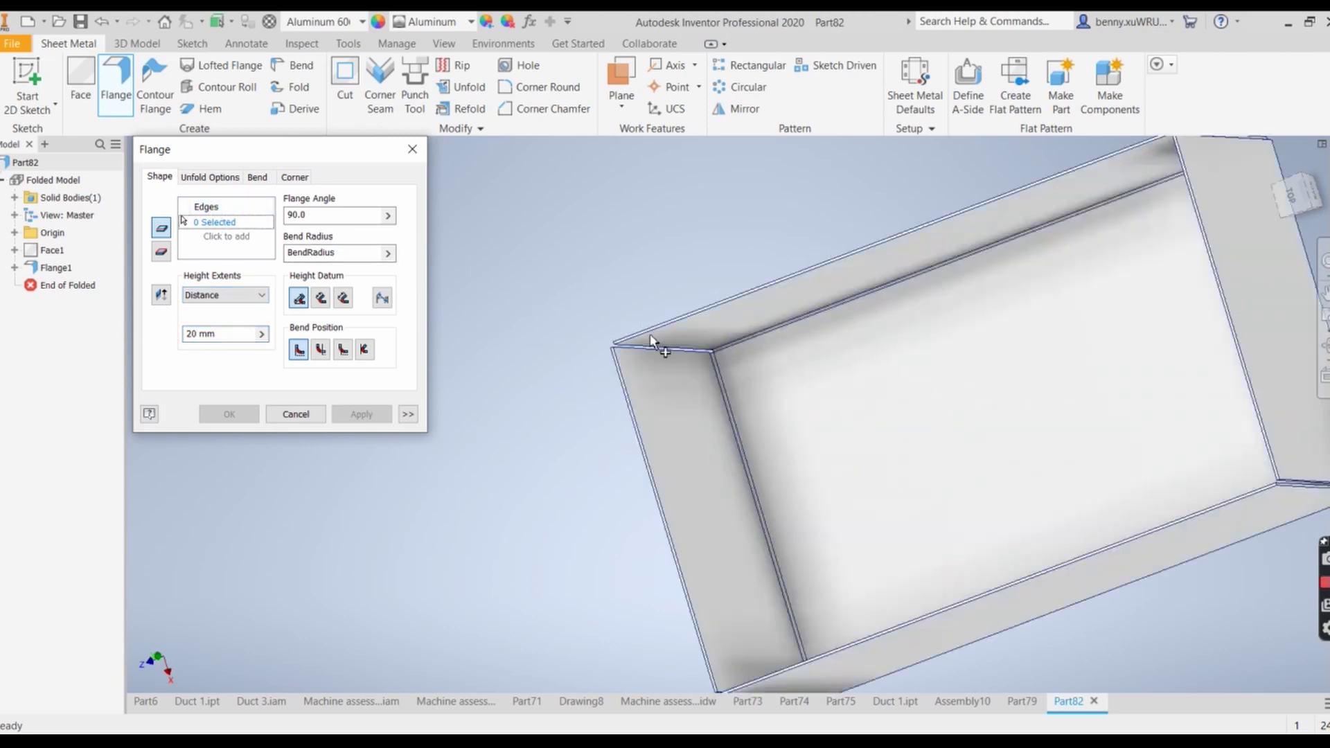
pyautogui.scroll(4, 632, 342)
pyautogui.click(582, 288)
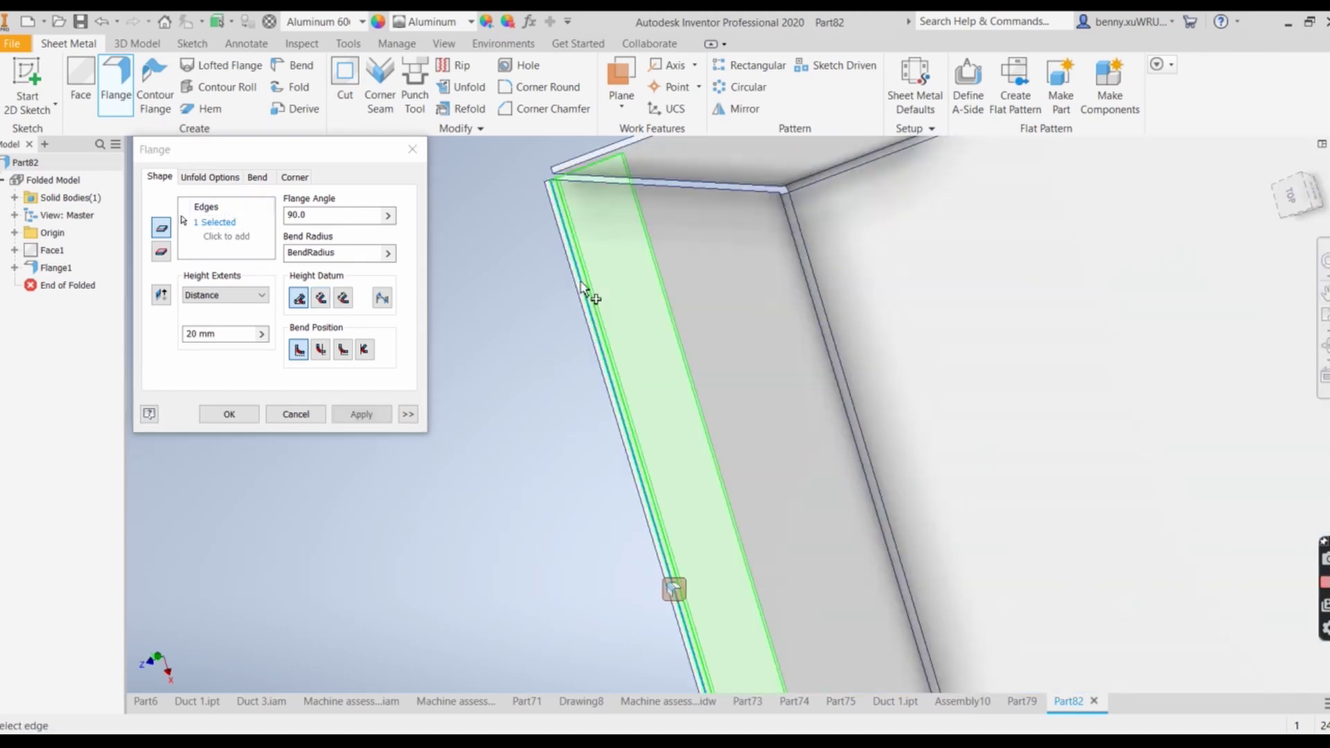
pyautogui.moveTo(922, 178); pyautogui.dragTo(758, 405, button='middle')
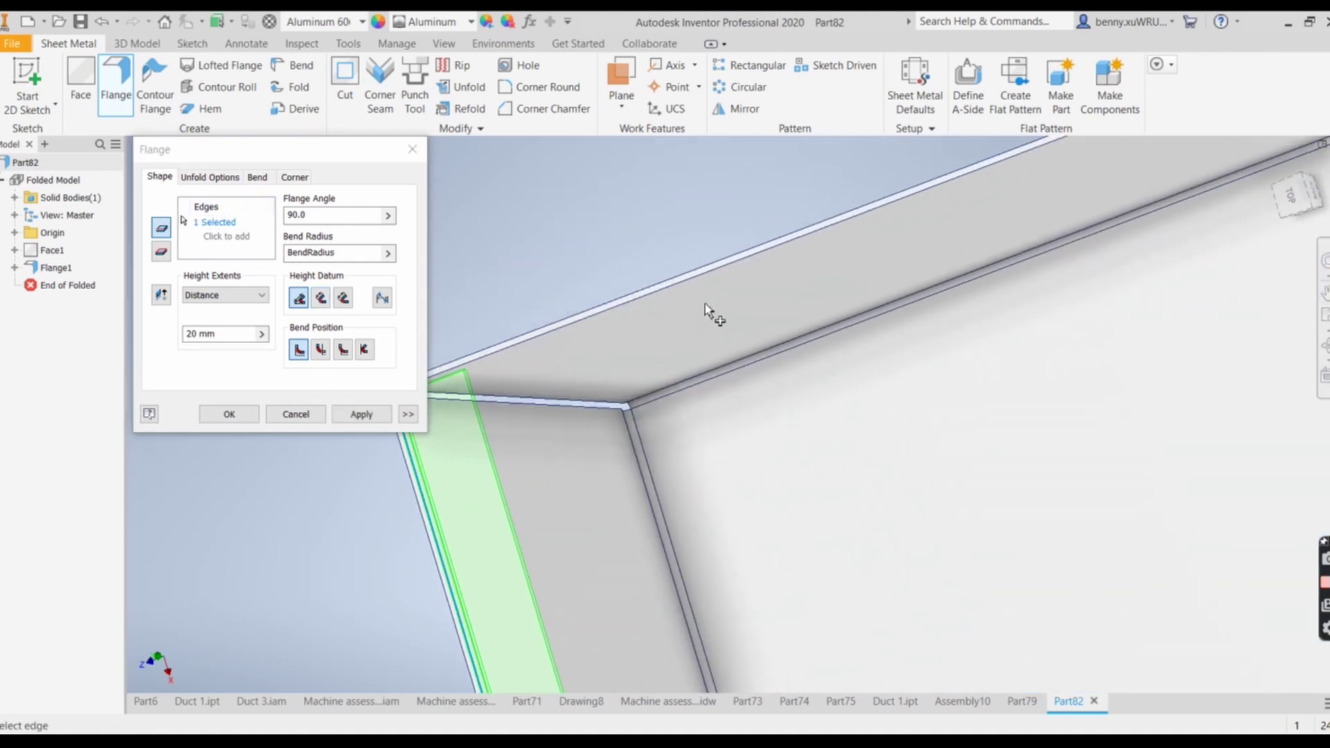
pyautogui.click(695, 288)
# Add the remaining rim edges and create Flange2, four 20 mm 90° lips.
pyautogui.moveTo(1223, 336); pyautogui.dragTo(831, 380, button='middle')
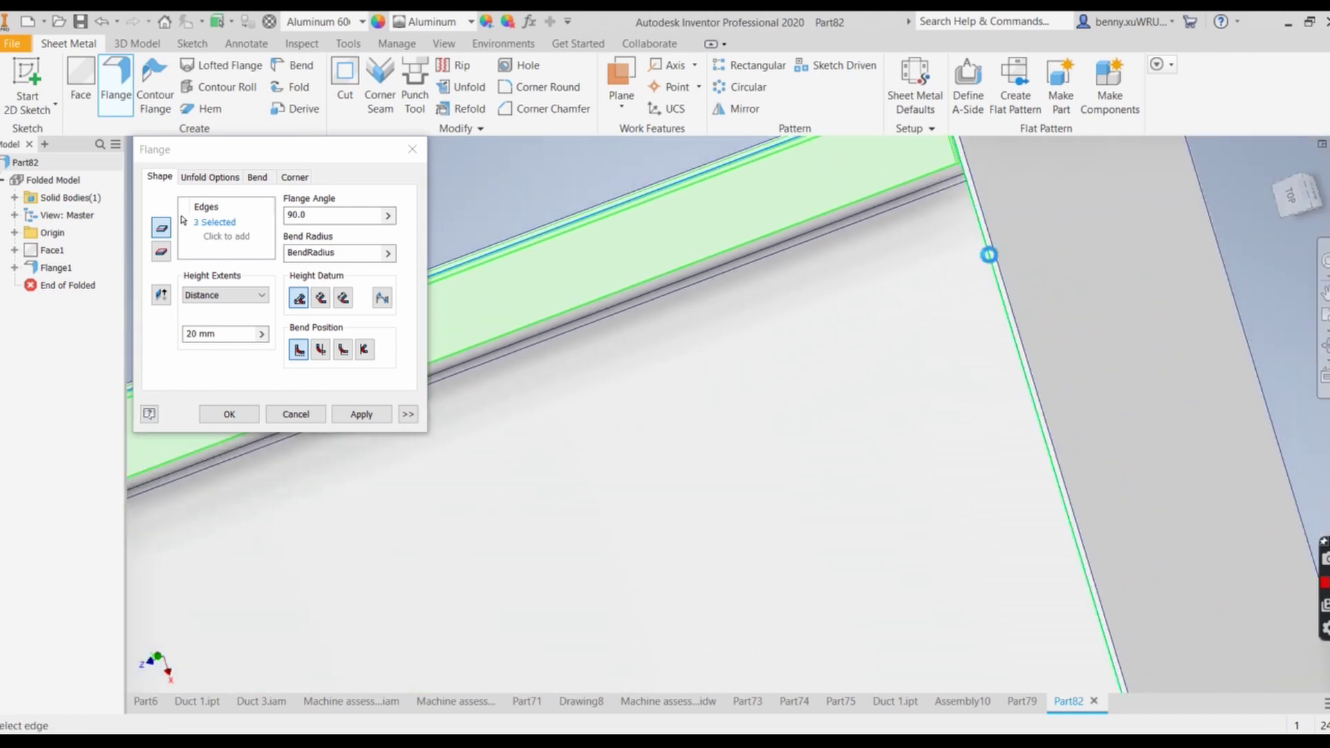
pyautogui.scroll(-3, 956, 391)
pyautogui.scroll(3, 877, 398)
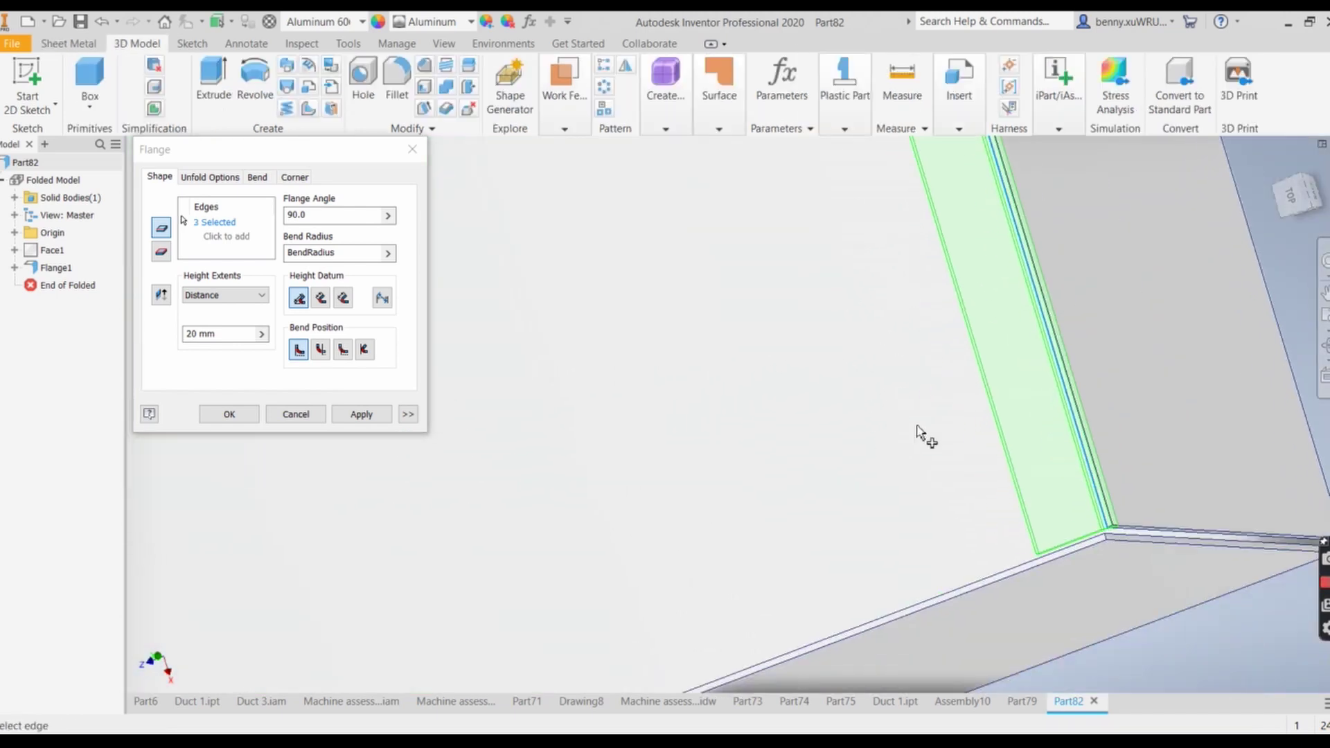
pyautogui.click(983, 579)
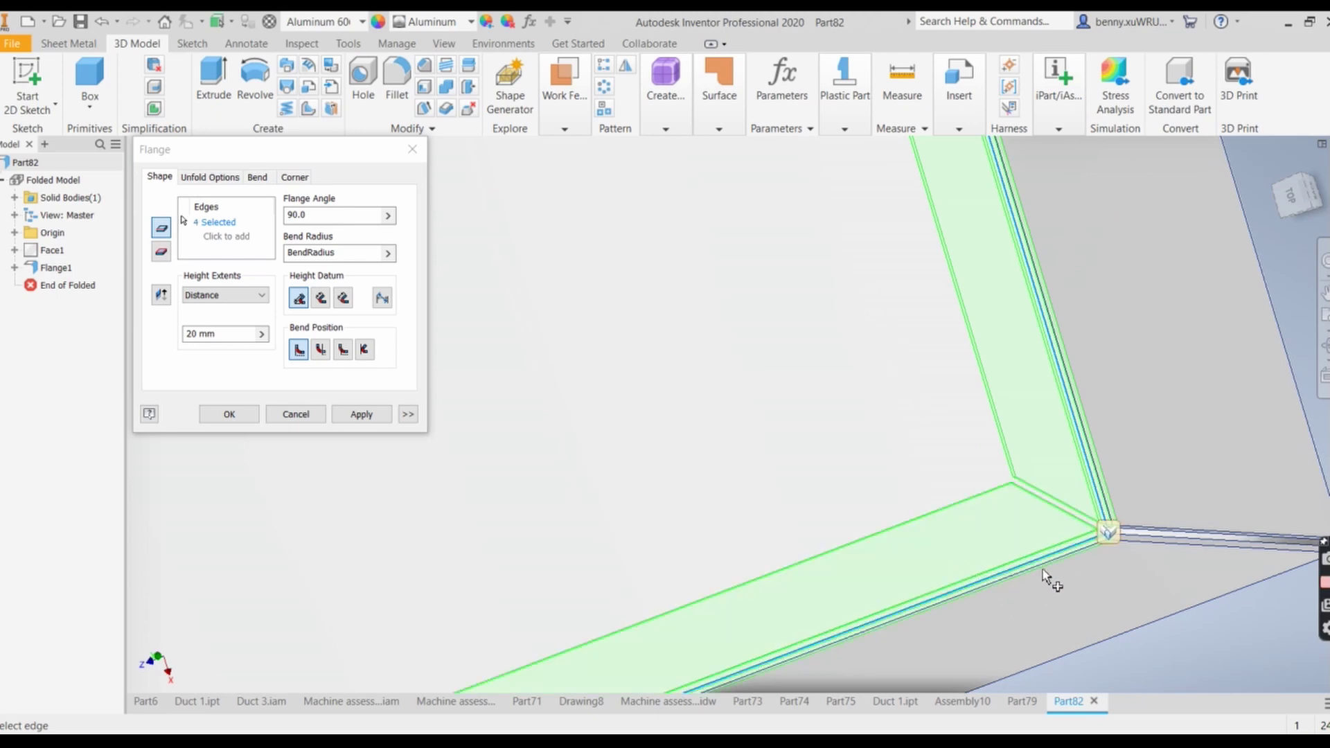
pyautogui.click(361, 414)
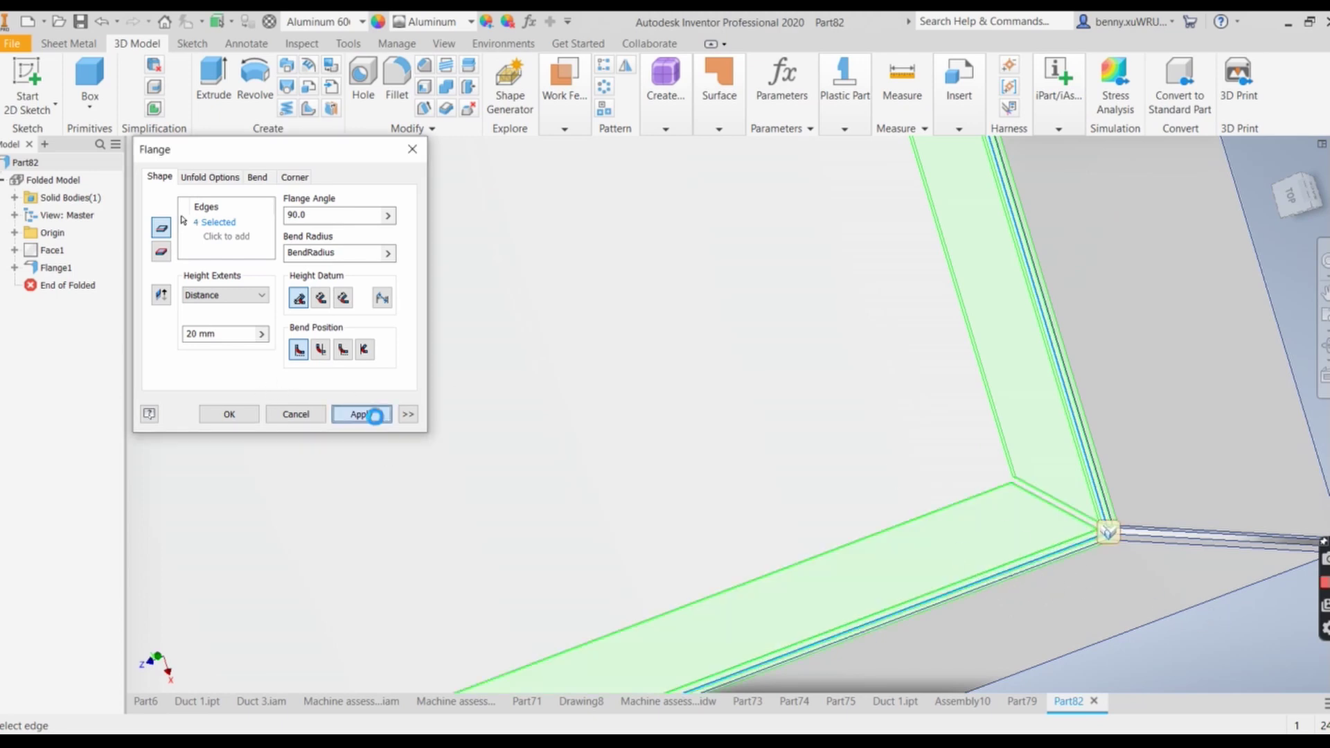
pyautogui.click(412, 149)
pyautogui.scroll(-5, 1012, 387)
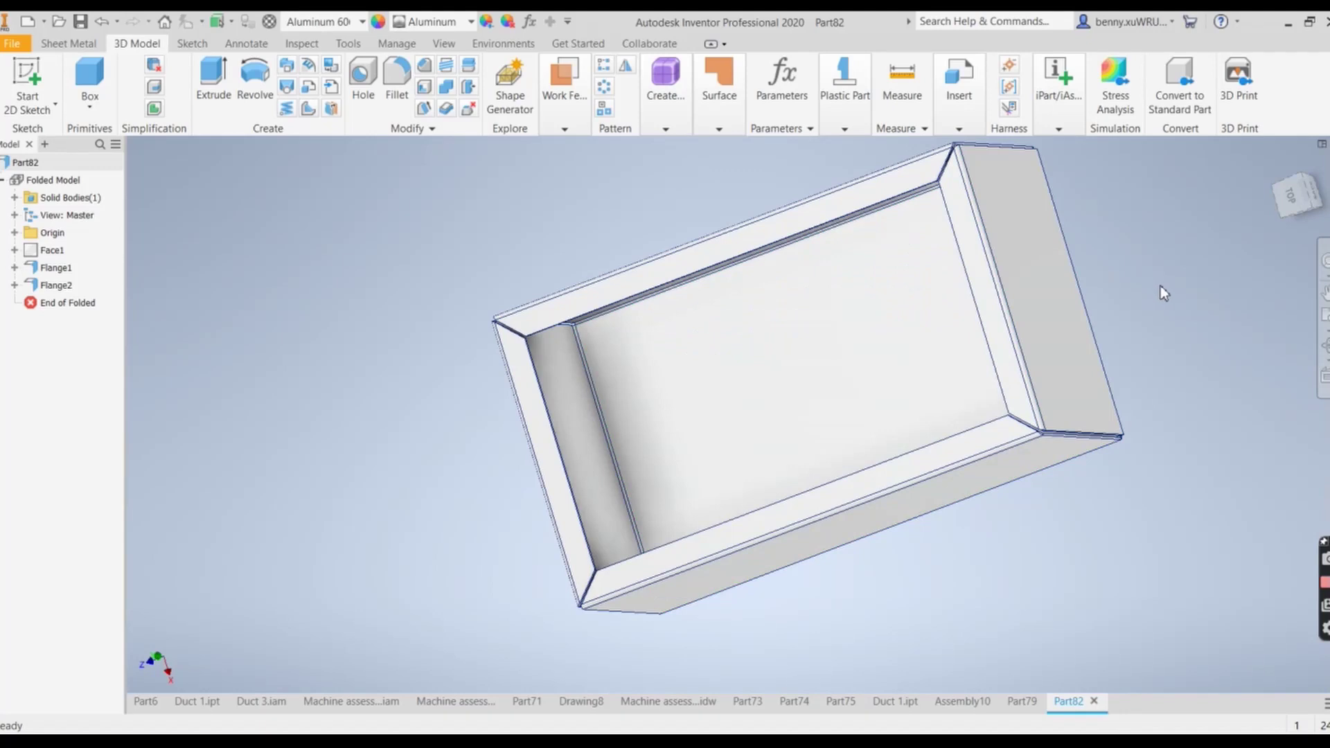
pyautogui.keyDown('shift'); pyautogui.moveTo(1161, 285); pyautogui.dragTo(1114, 271, button='middle'); pyautogui.keyUp('shift')
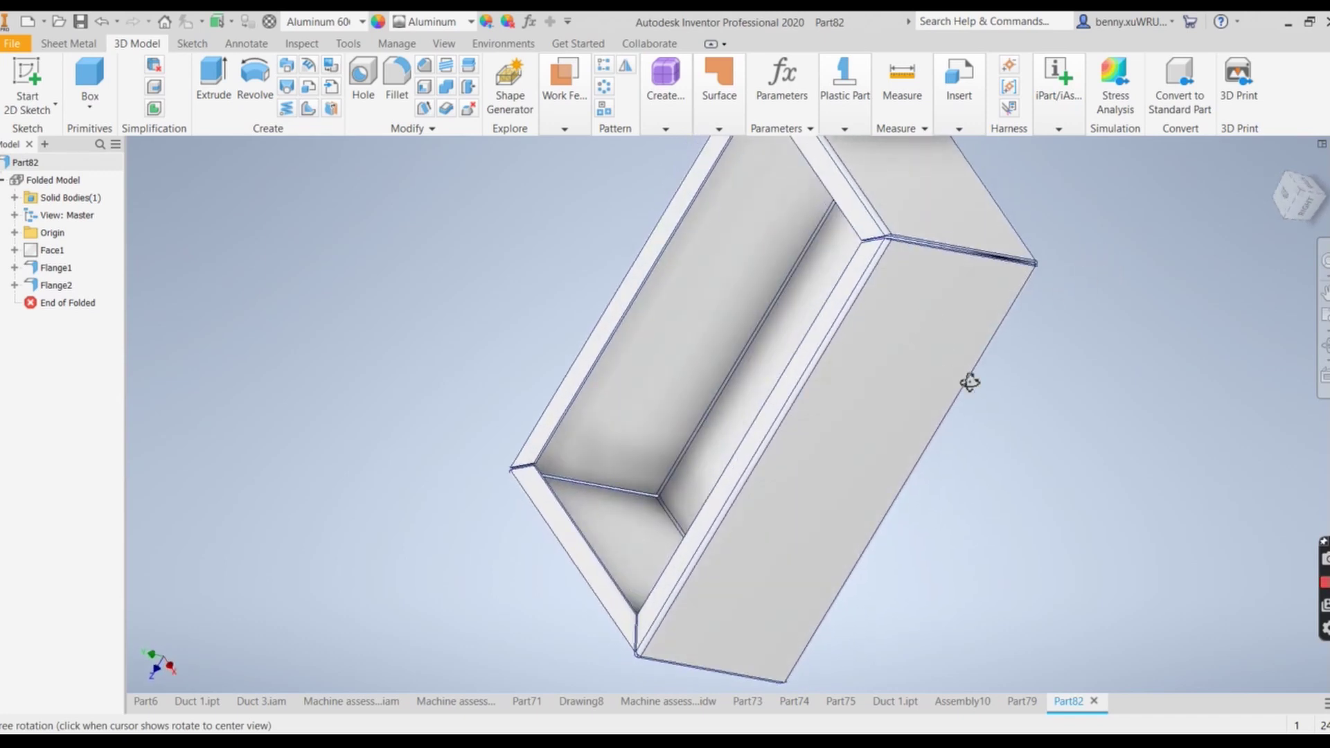
pyautogui.moveTo(905, 727)
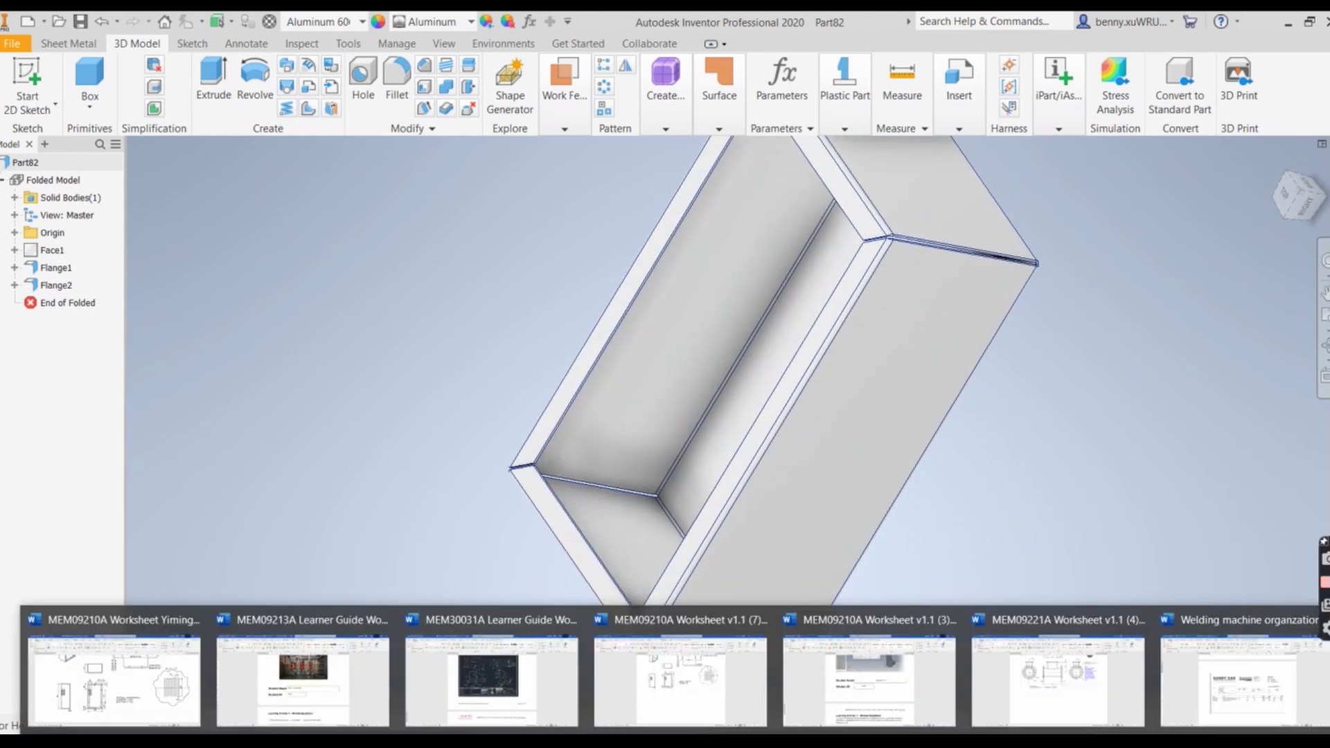
pyautogui.click(119, 696)
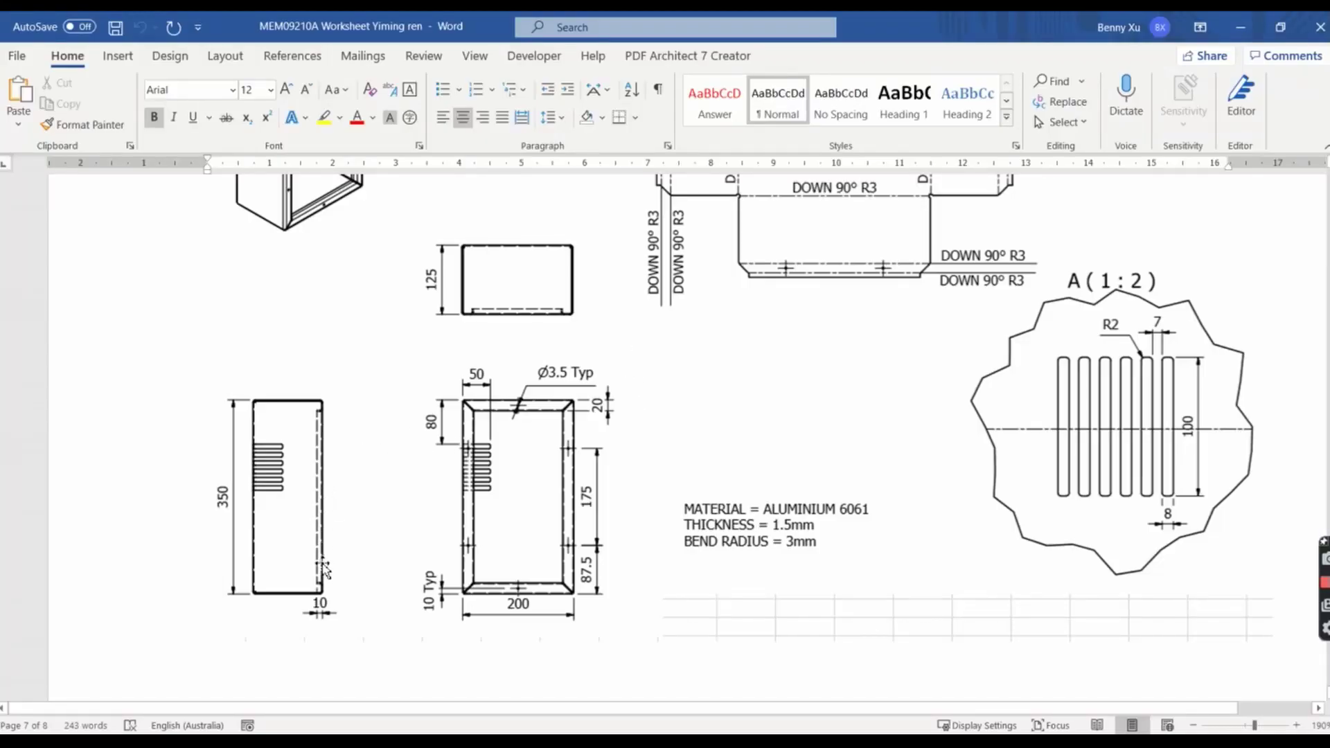
pyautogui.hotkey('alt', 'Tab')
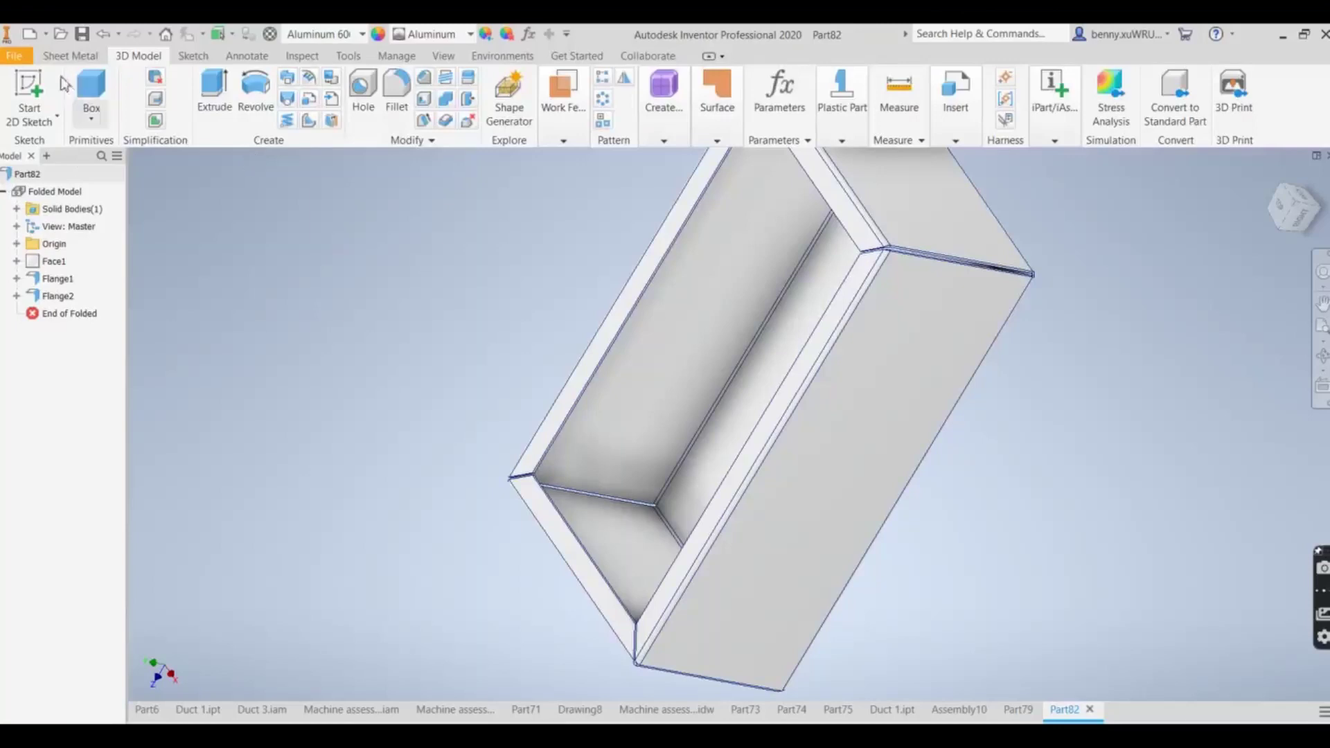
pyautogui.click(59, 55)
# Set up a 20 mm, 180° flange on a rim edge, adjusting height datum and bend position.
pyautogui.click(117, 97)
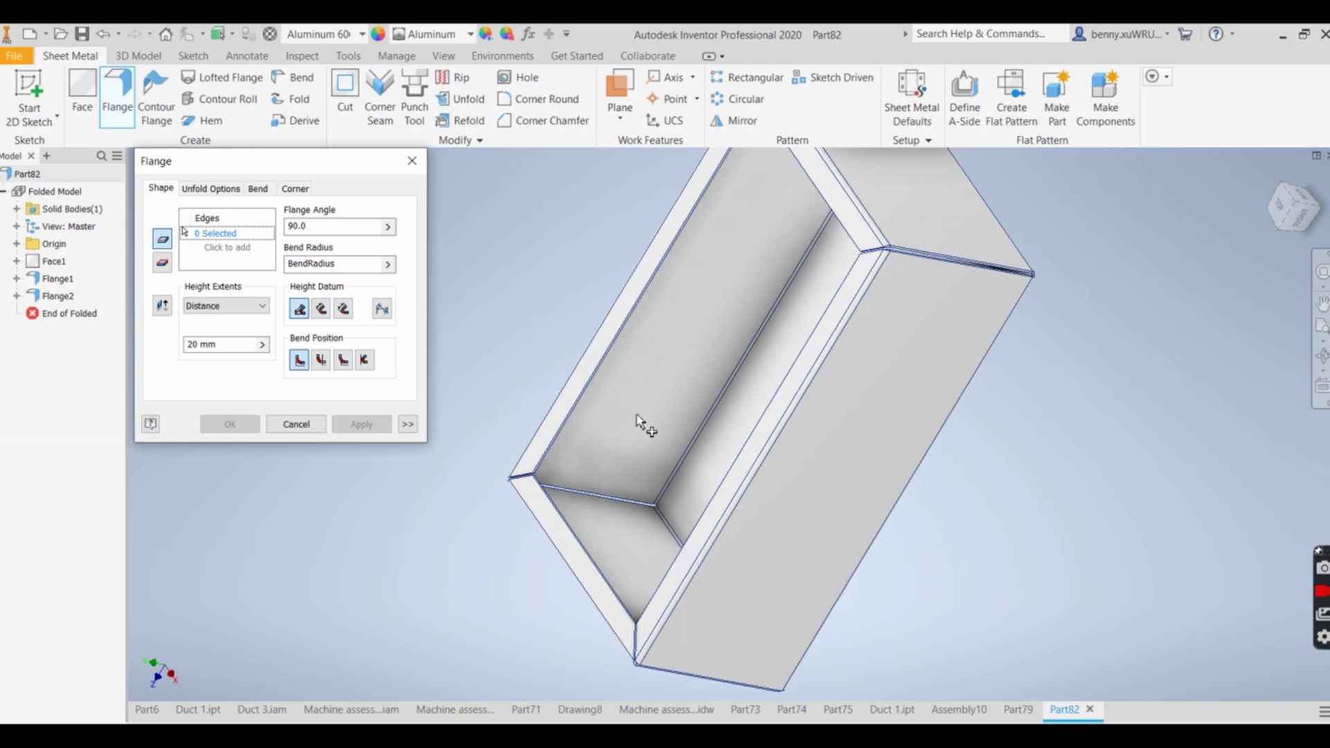
pyautogui.scroll(-2, 640, 424)
pyautogui.scroll(6, 608, 389)
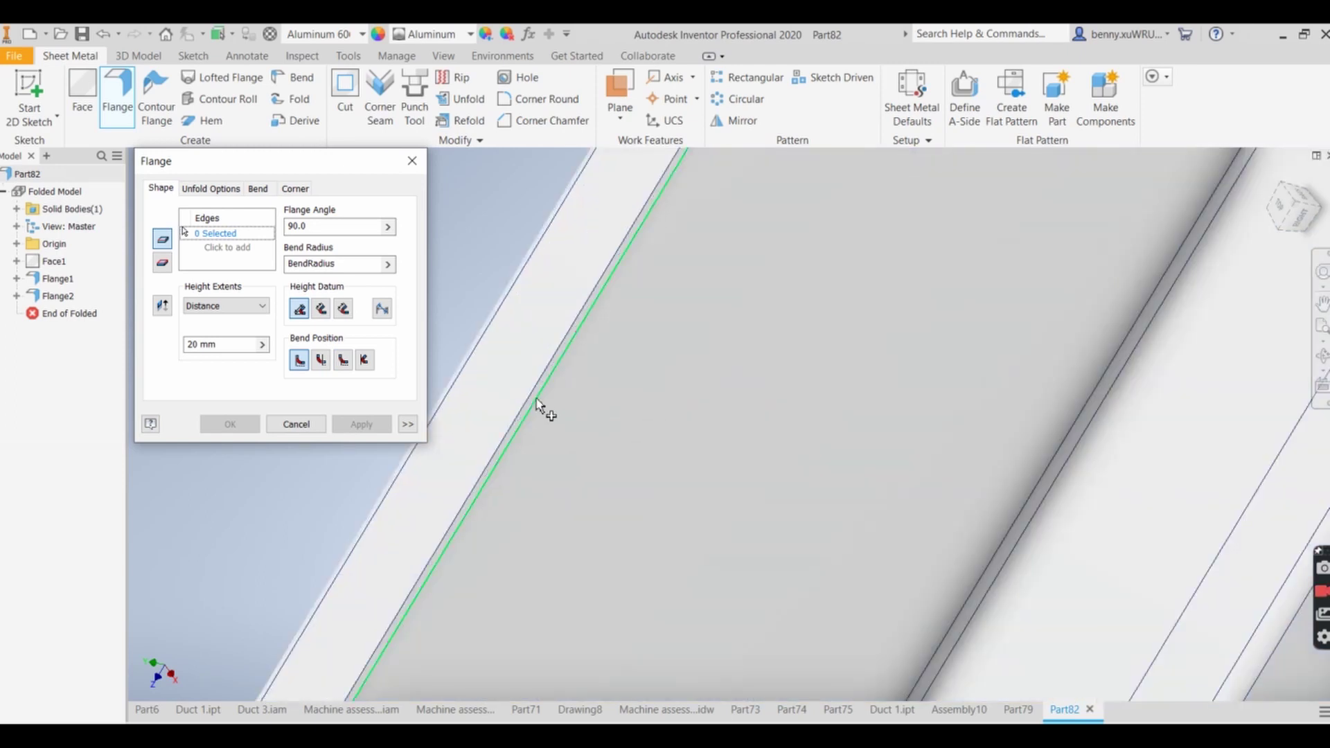
pyautogui.click(537, 402)
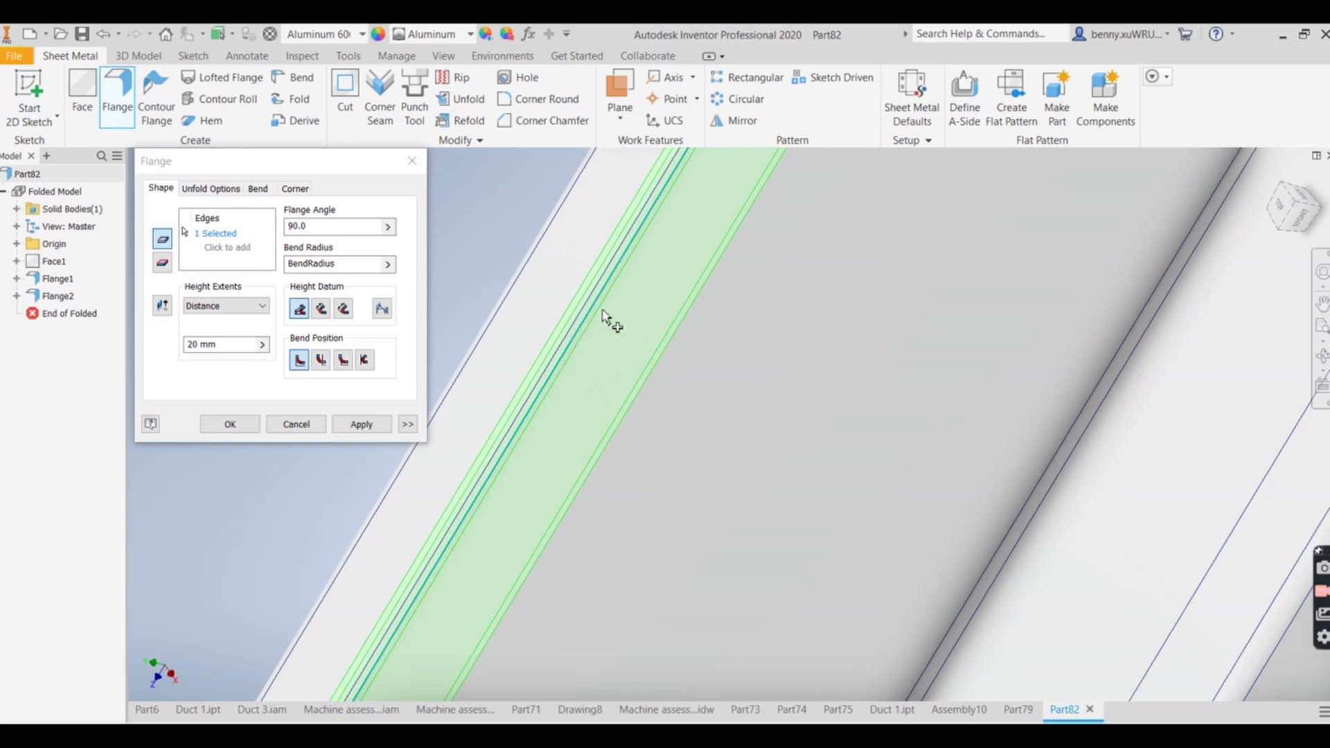
pyautogui.click(343, 309)
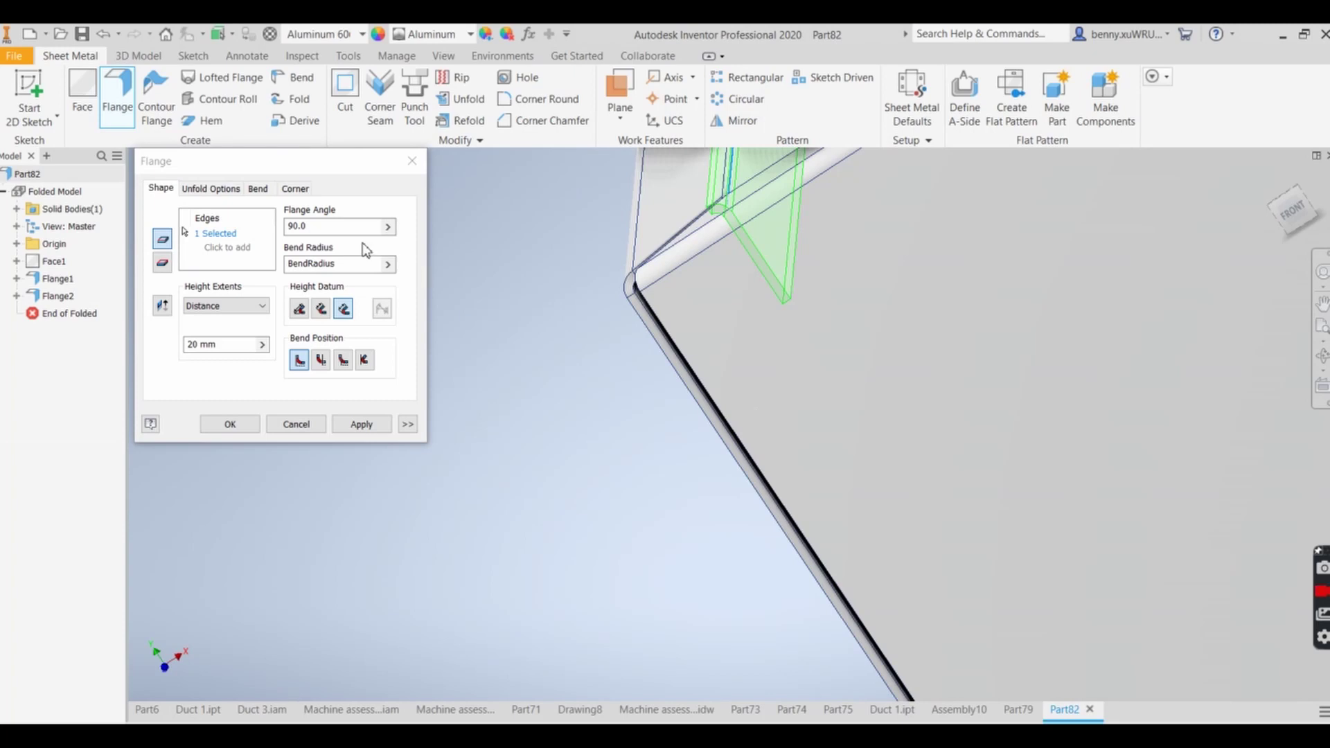
pyautogui.click(338, 228)
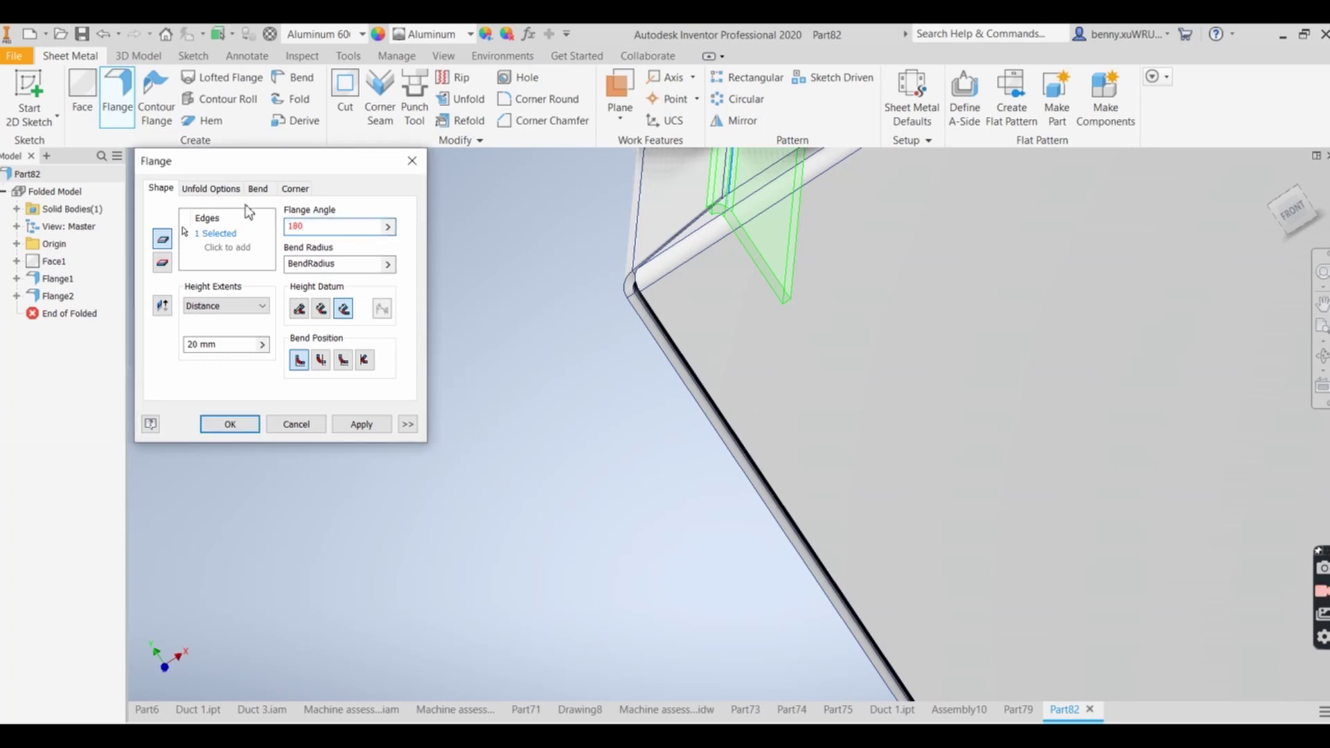
pyautogui.click(300, 310)
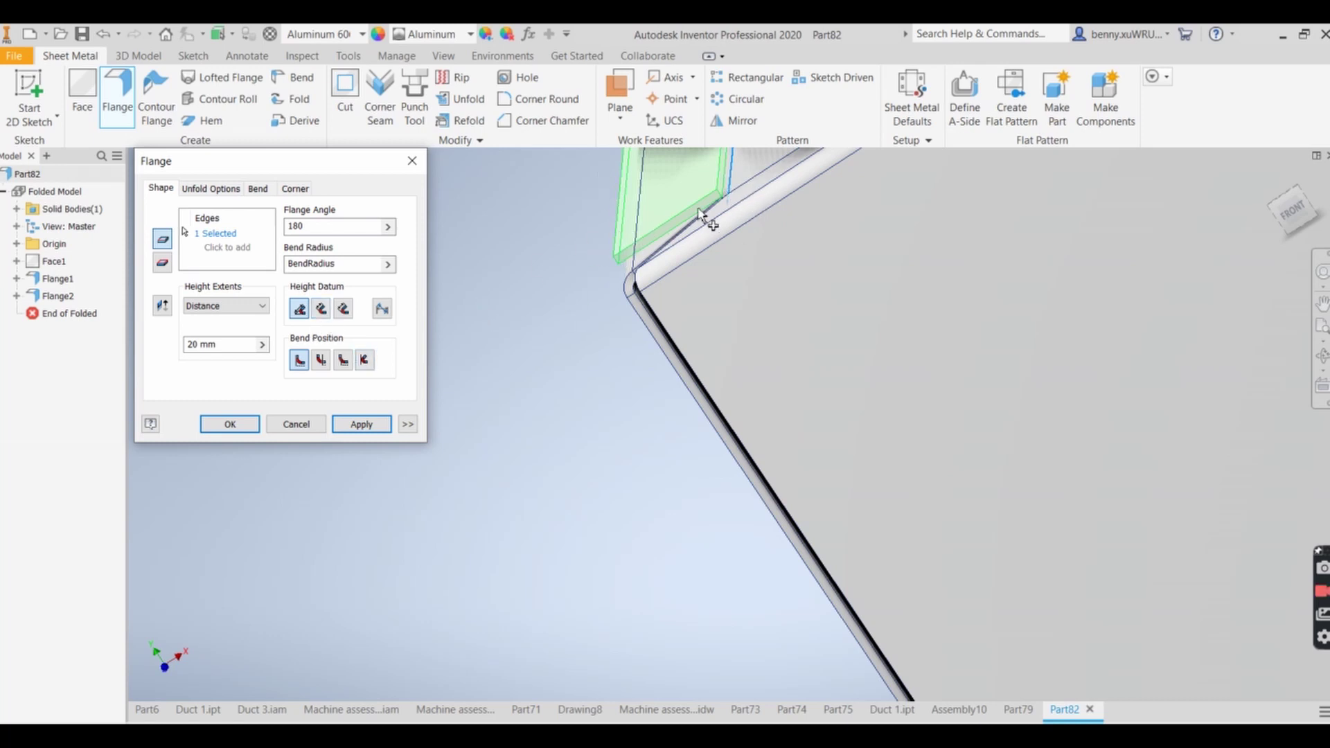
pyautogui.click(323, 366)
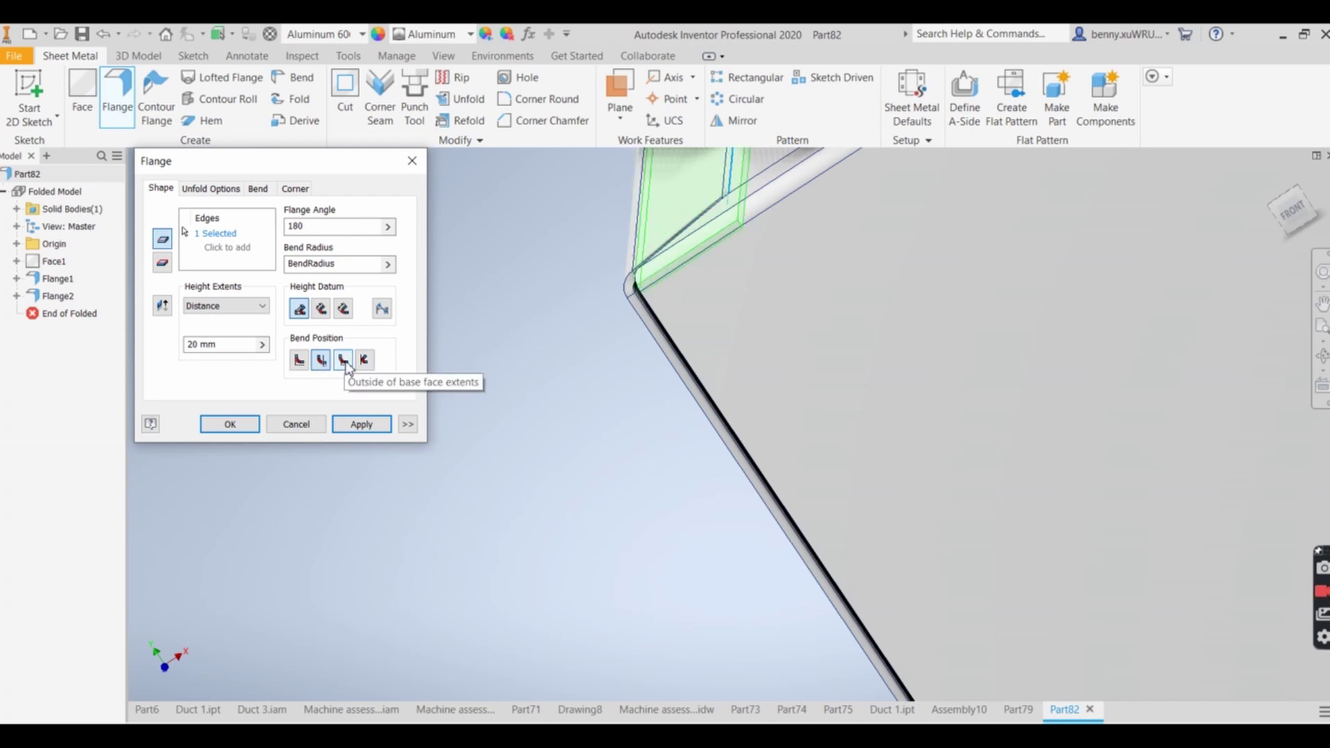
# Inspect the folded-back flange preview from the front, then create Flange3, accepting the warning.
pyautogui.scroll(3, 626, 419)
pyautogui.scroll(-3, 629, 434)
pyautogui.scroll(2, 628, 430)
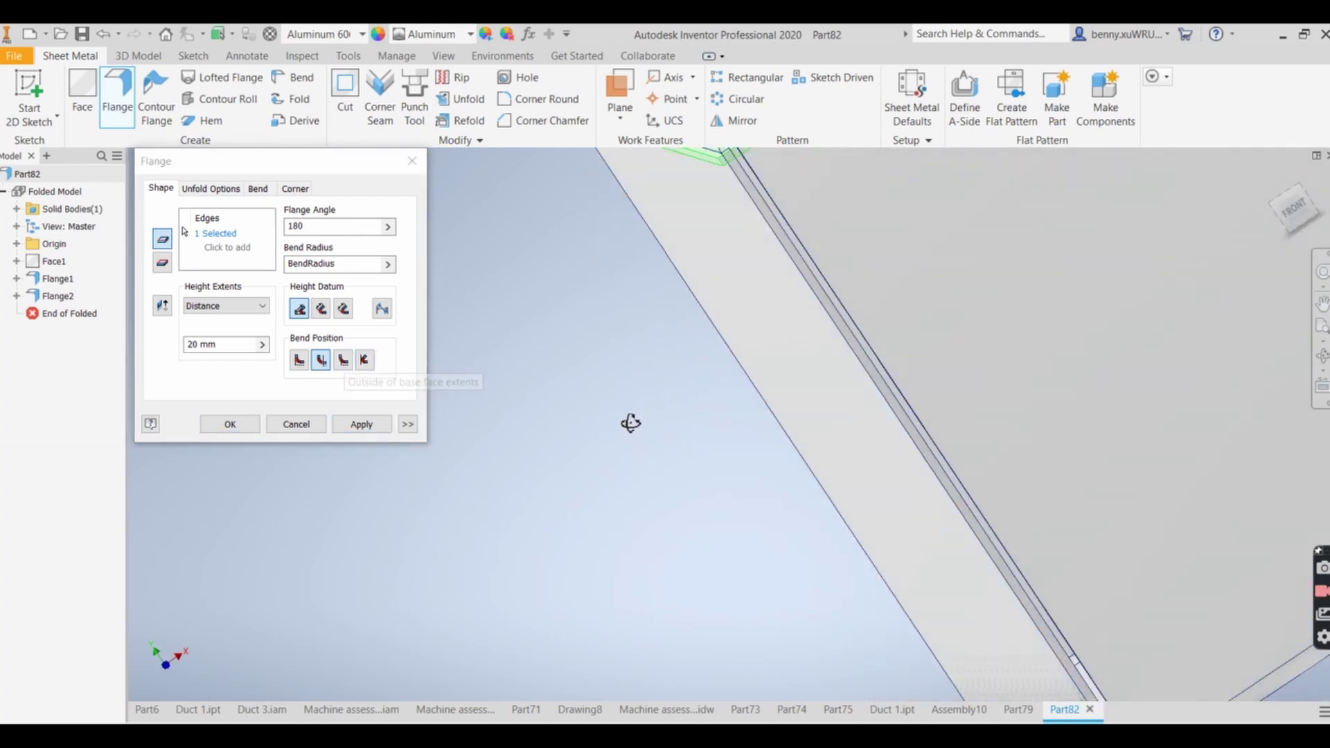
pyautogui.scroll(-2, 627, 430)
pyautogui.moveTo(731, 399); pyautogui.dragTo(582, 499, button='middle')
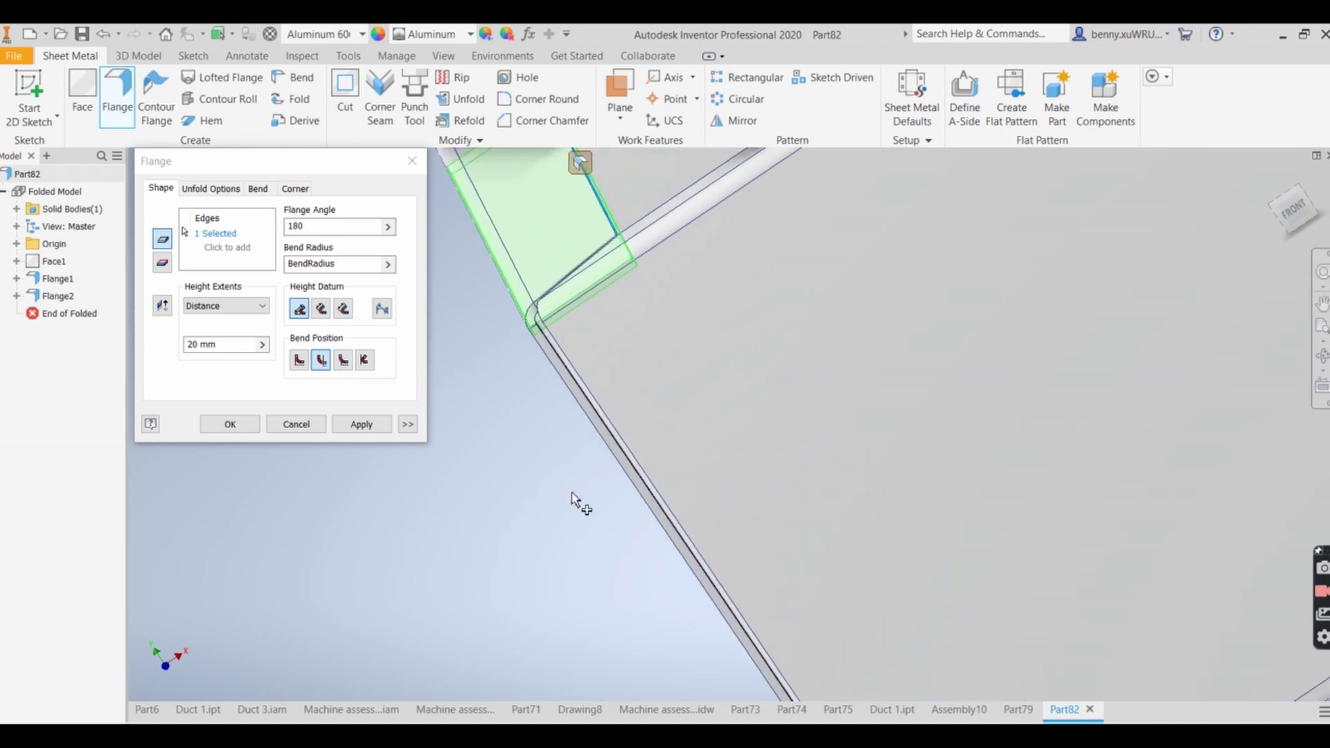
pyautogui.click(1296, 211)
pyautogui.scroll(5, 768, 320)
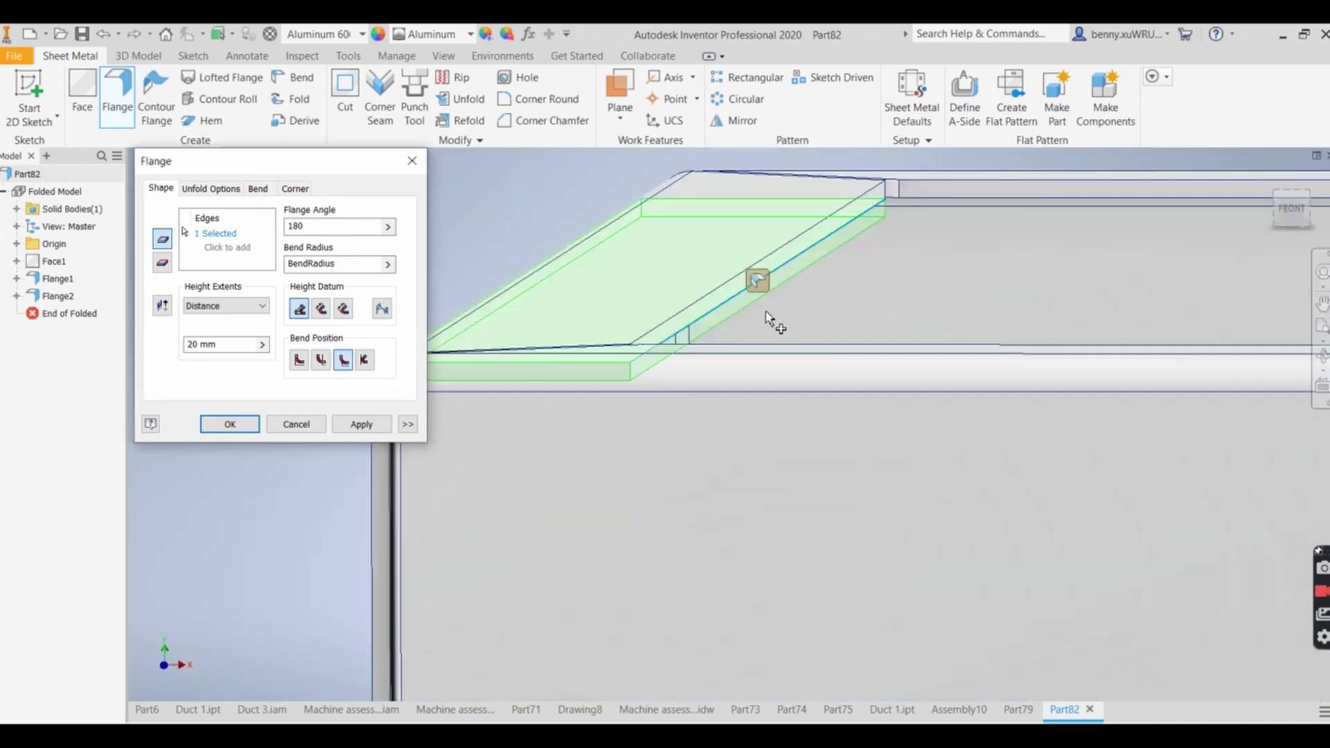
pyautogui.moveTo(778, 421)
pyautogui.keyDown('shift'); pyautogui.mouseDown(button='middle')
pyautogui.moveTo(817, 398)
pyautogui.moveTo(778, 416)
pyautogui.mouseUp(button='middle'); pyautogui.keyUp('shift')
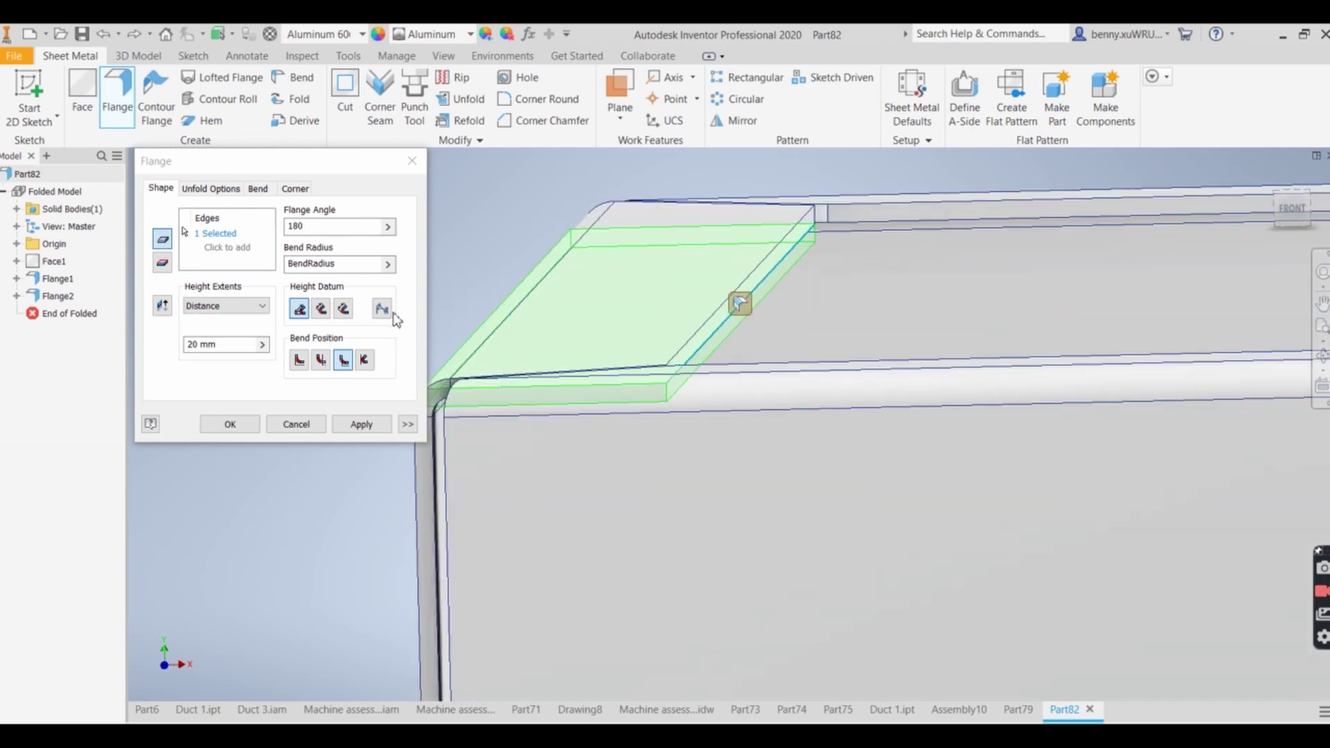
pyautogui.click(362, 424)
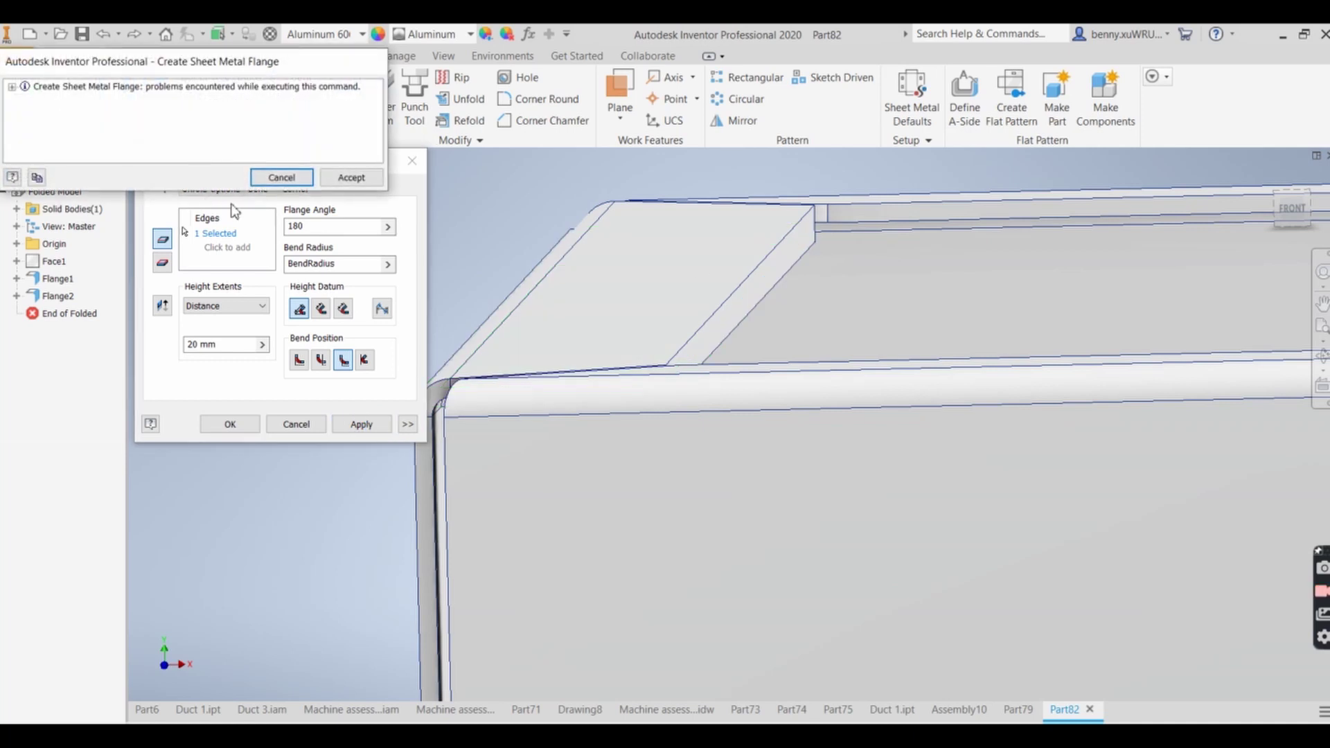
pyautogui.click(353, 178)
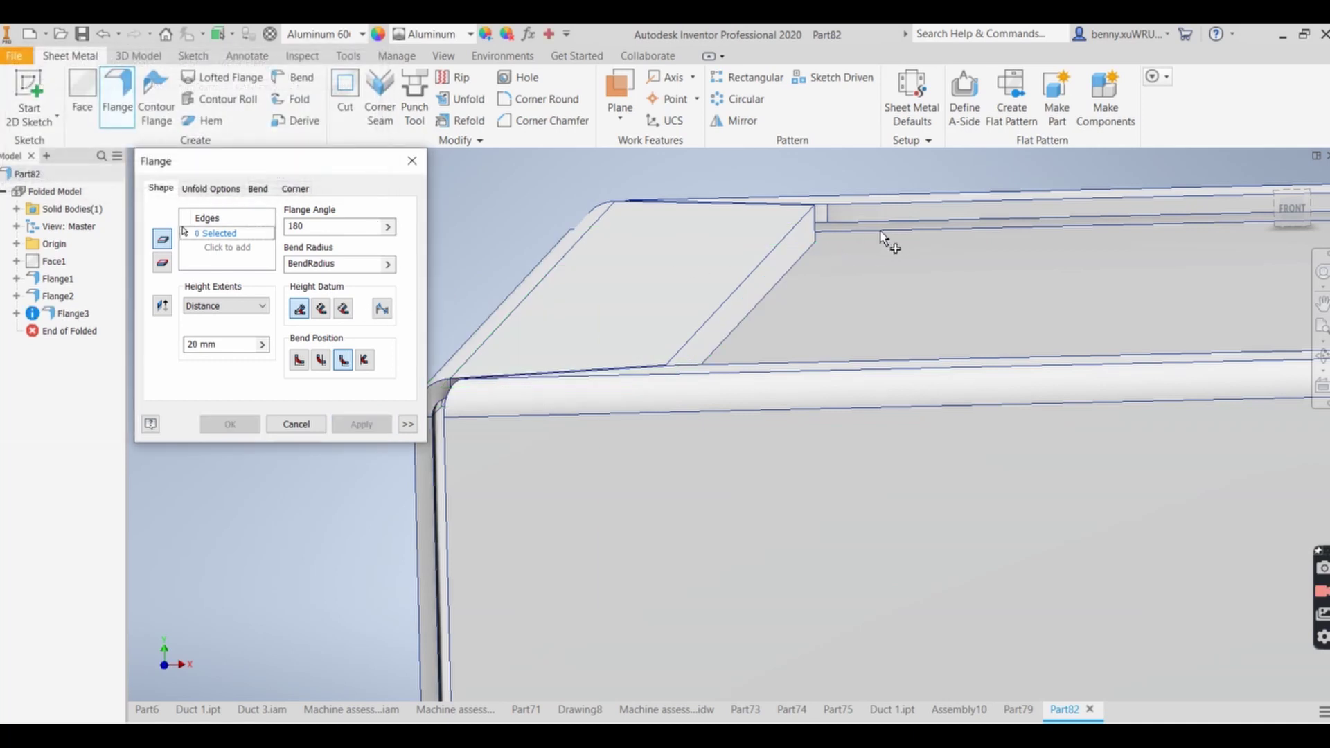
# Fold 20 mm, 180° lips onto the other rim edges as Flange4–Flange6.
pyautogui.click(898, 223)
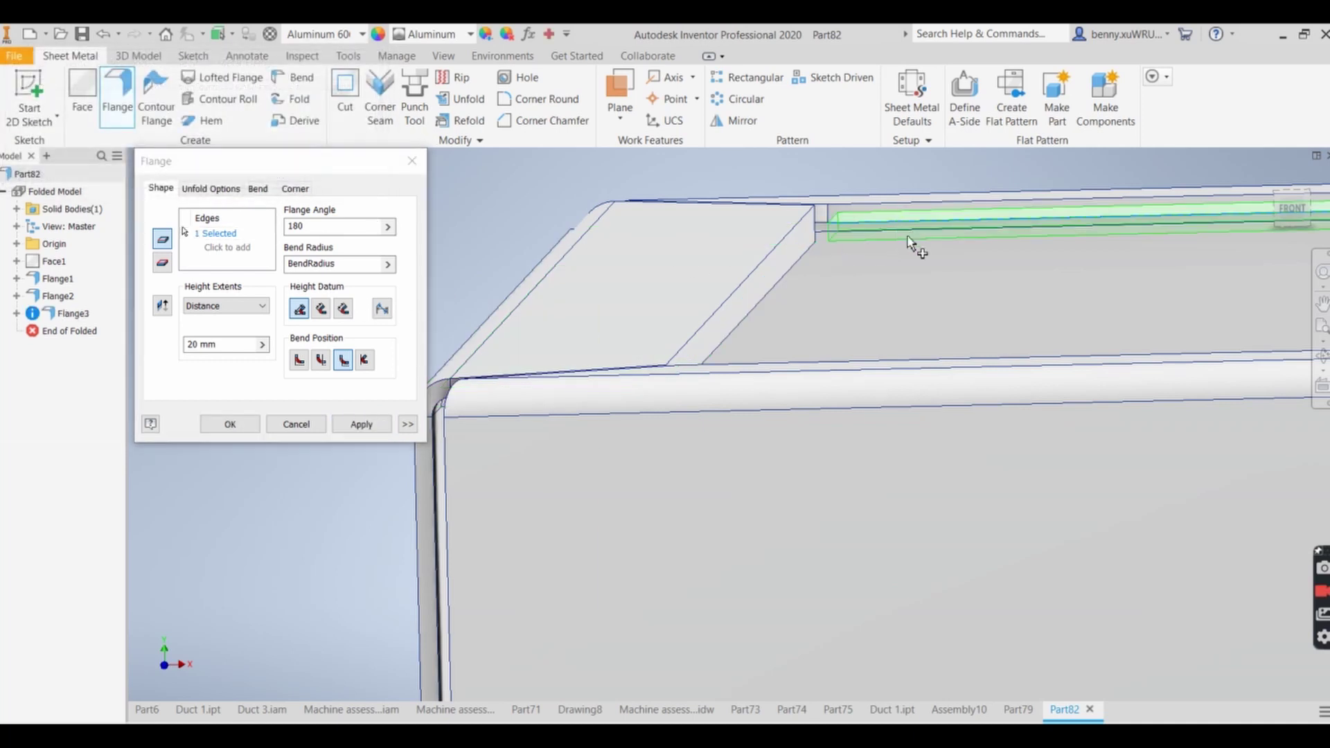
pyautogui.click(1019, 378)
pyautogui.keyDown('shift'); pyautogui.moveTo(1127, 355); pyautogui.dragTo(1108, 322, button='middle'); pyautogui.keyUp('shift')
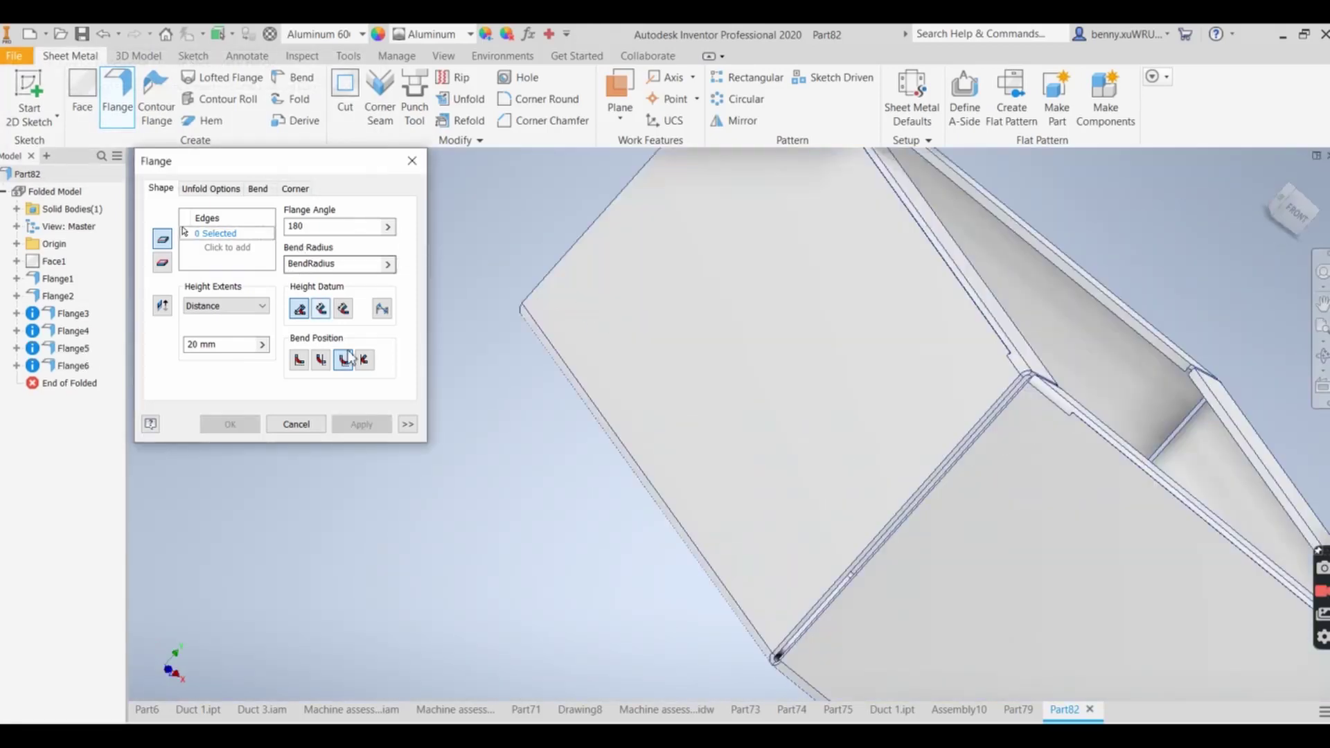
pyautogui.click(304, 430)
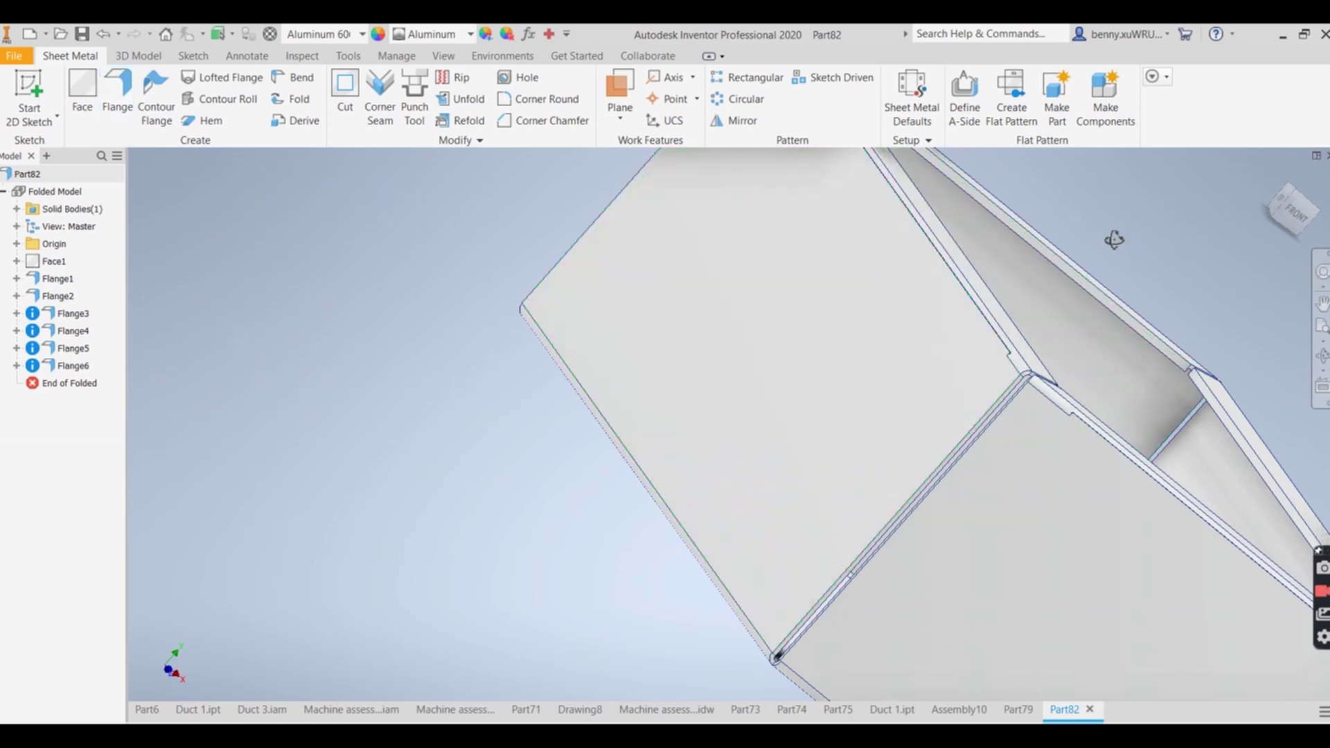
pyautogui.keyDown('shift'); pyautogui.moveTo(1113, 238); pyautogui.dragTo(995, 226, button='middle'); pyautogui.keyUp('shift')
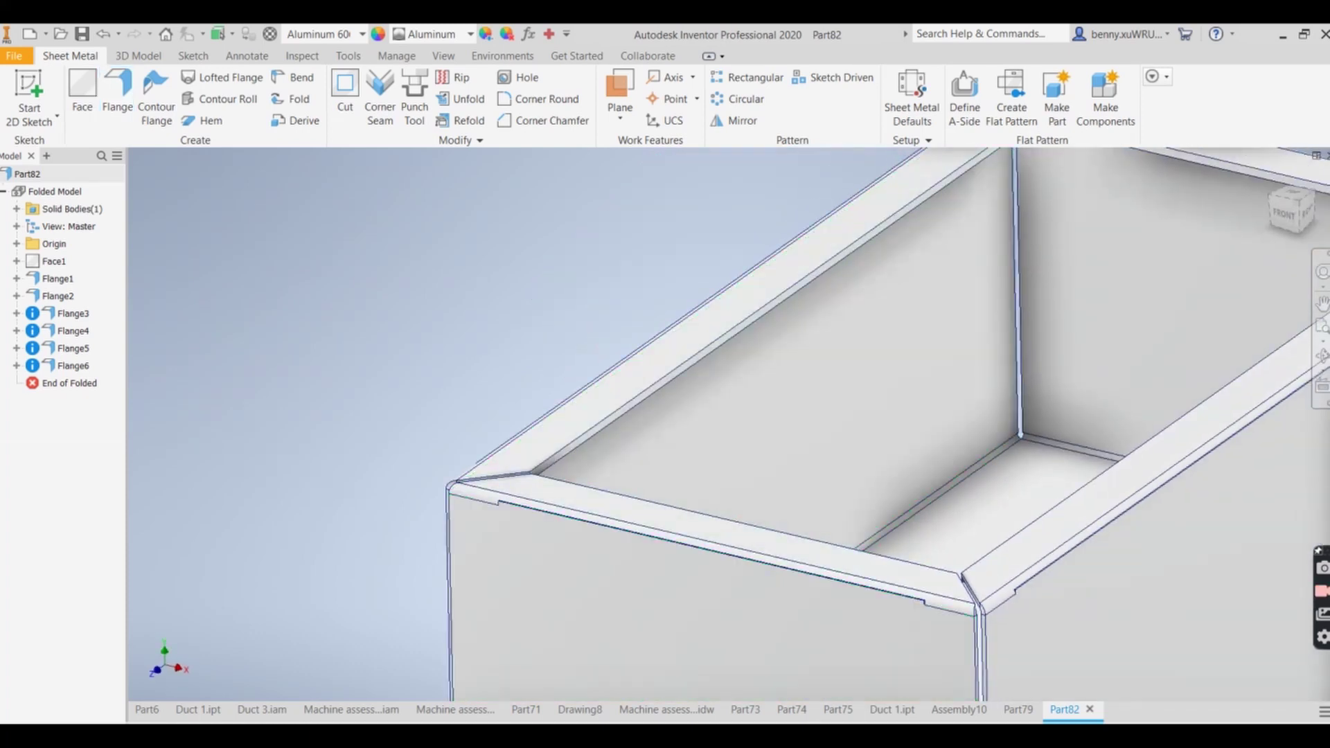
pyautogui.click(496, 658)
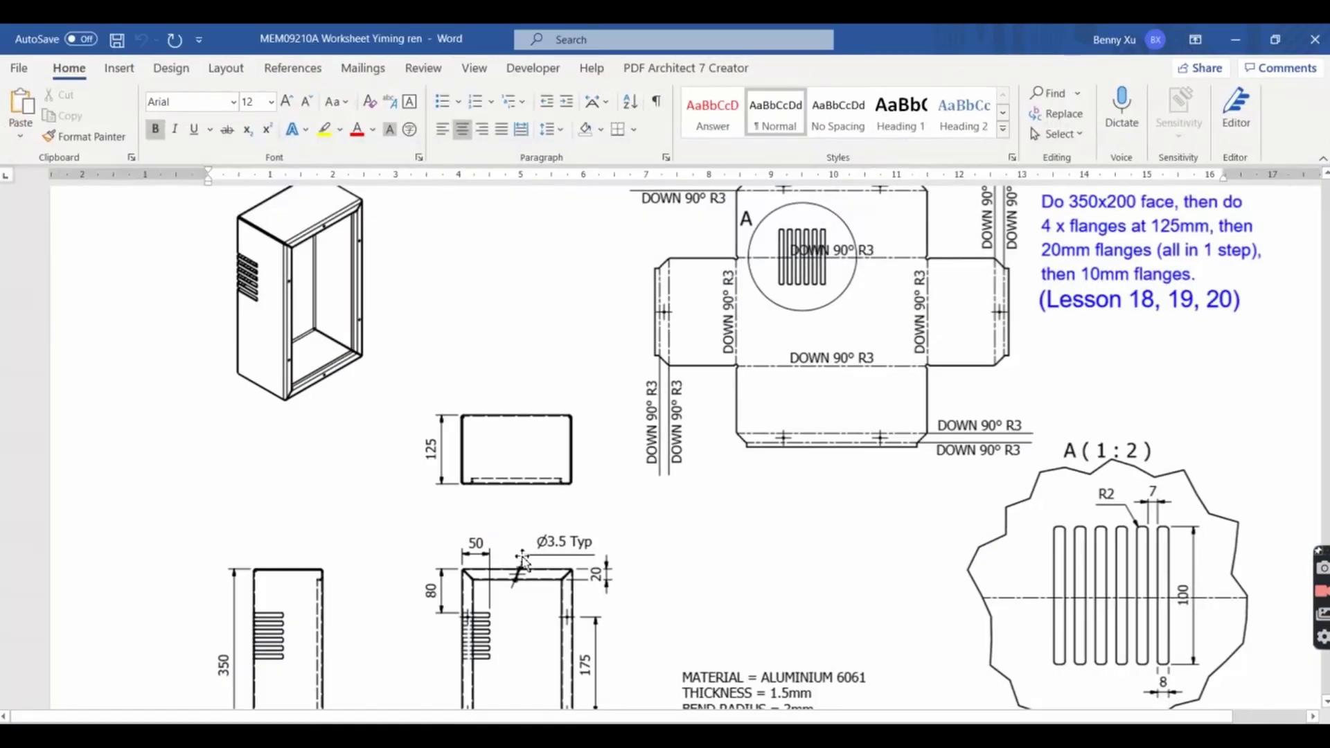
pyautogui.scroll(3, 689, 487)
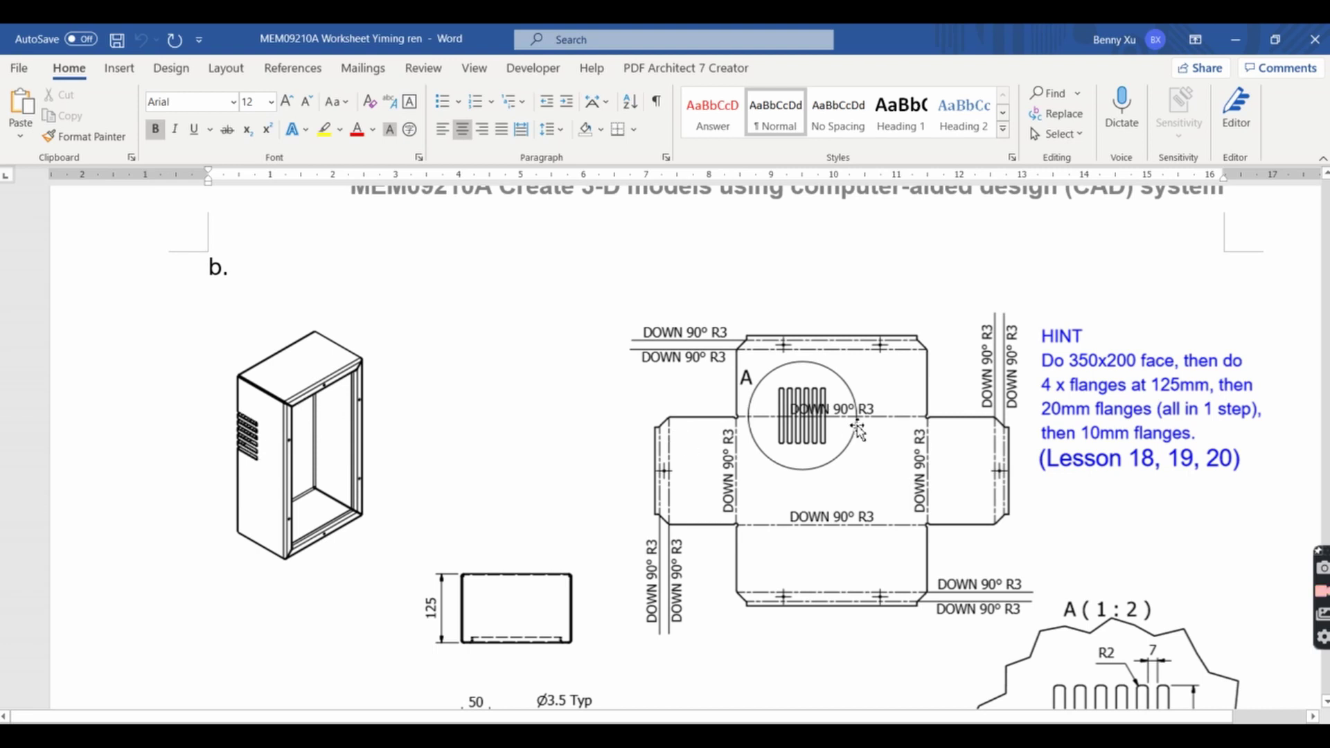
pyautogui.click(1235, 39)
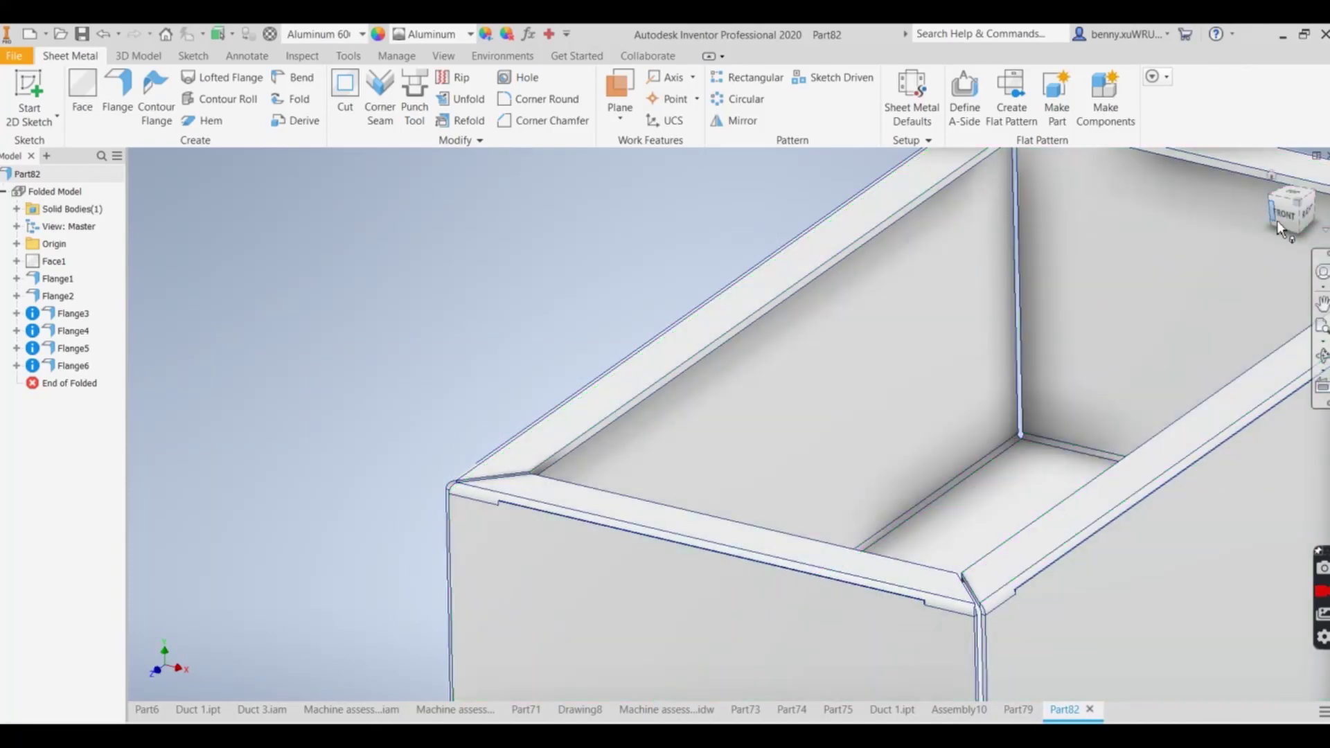
# Unfold one side wall's bend with the side face held stationary, accepting the warning.
pyautogui.click(1300, 219)
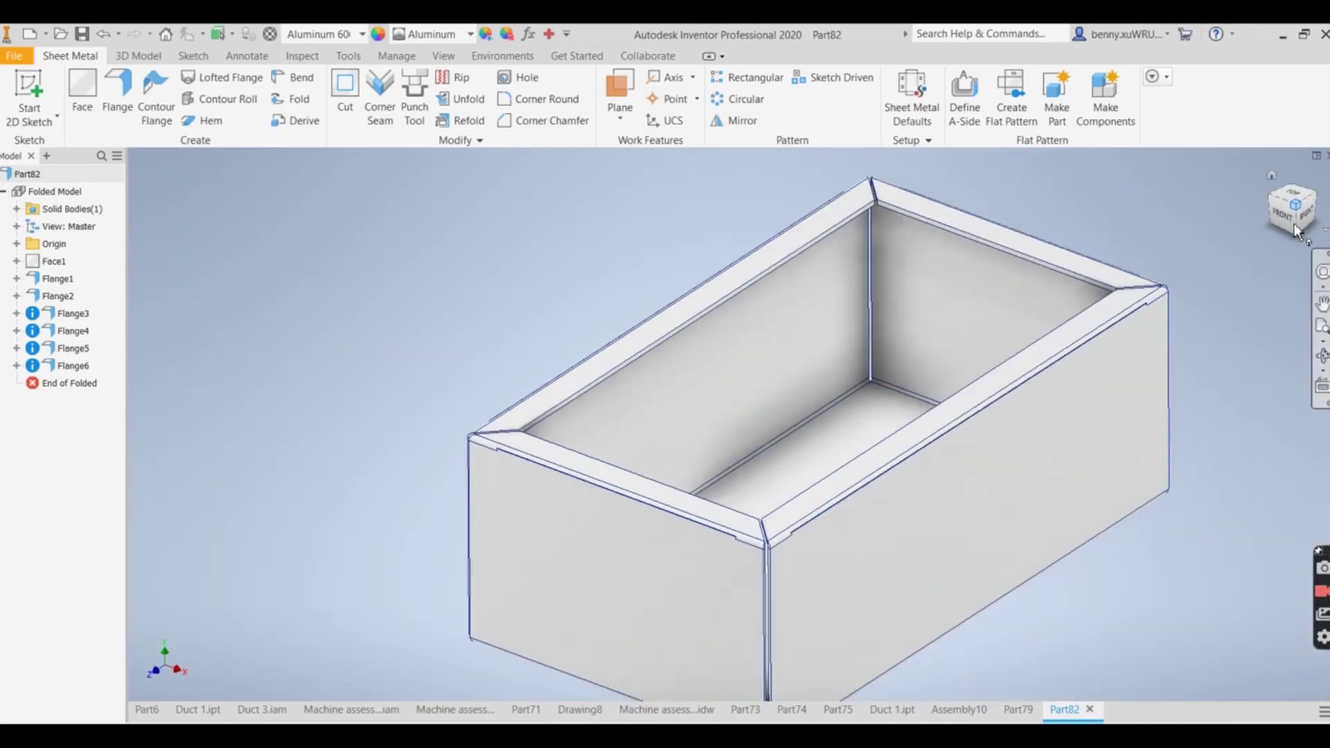
pyautogui.moveTo(1284, 233); pyautogui.dragTo(1185, 448)
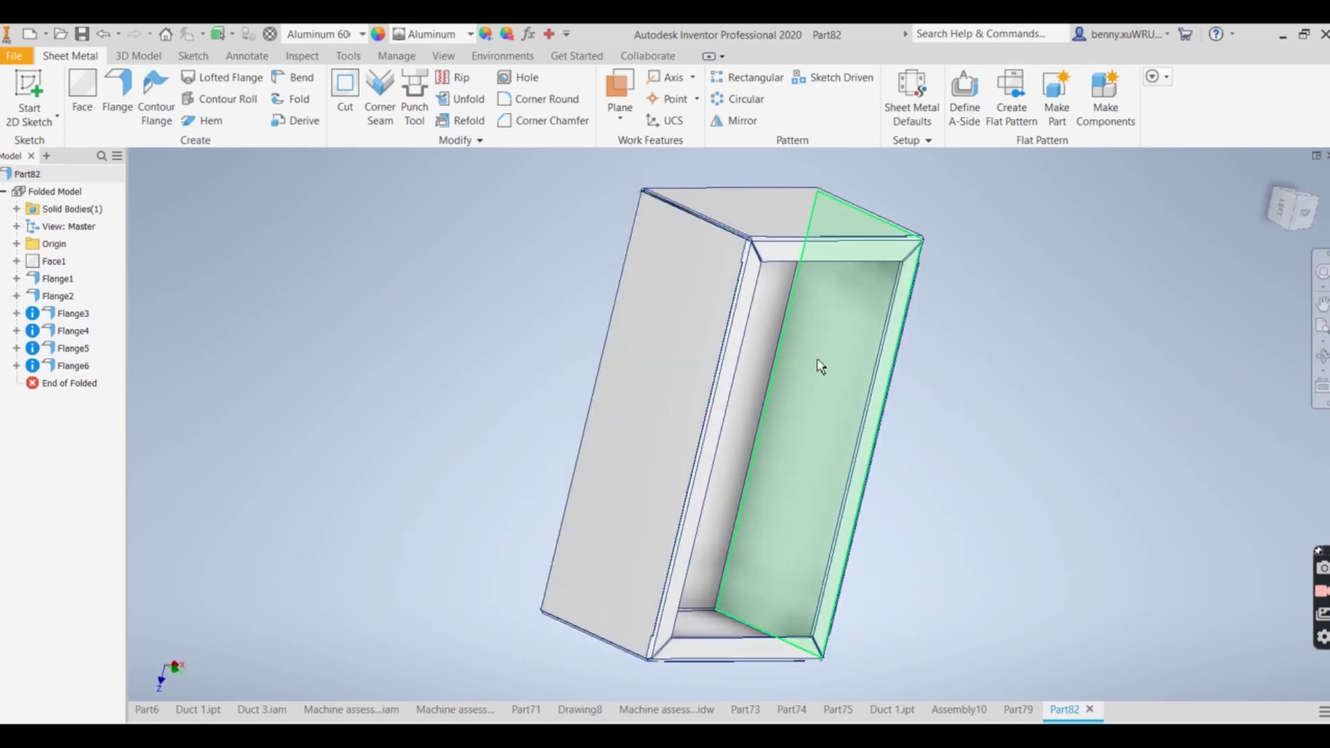
pyautogui.click(468, 104)
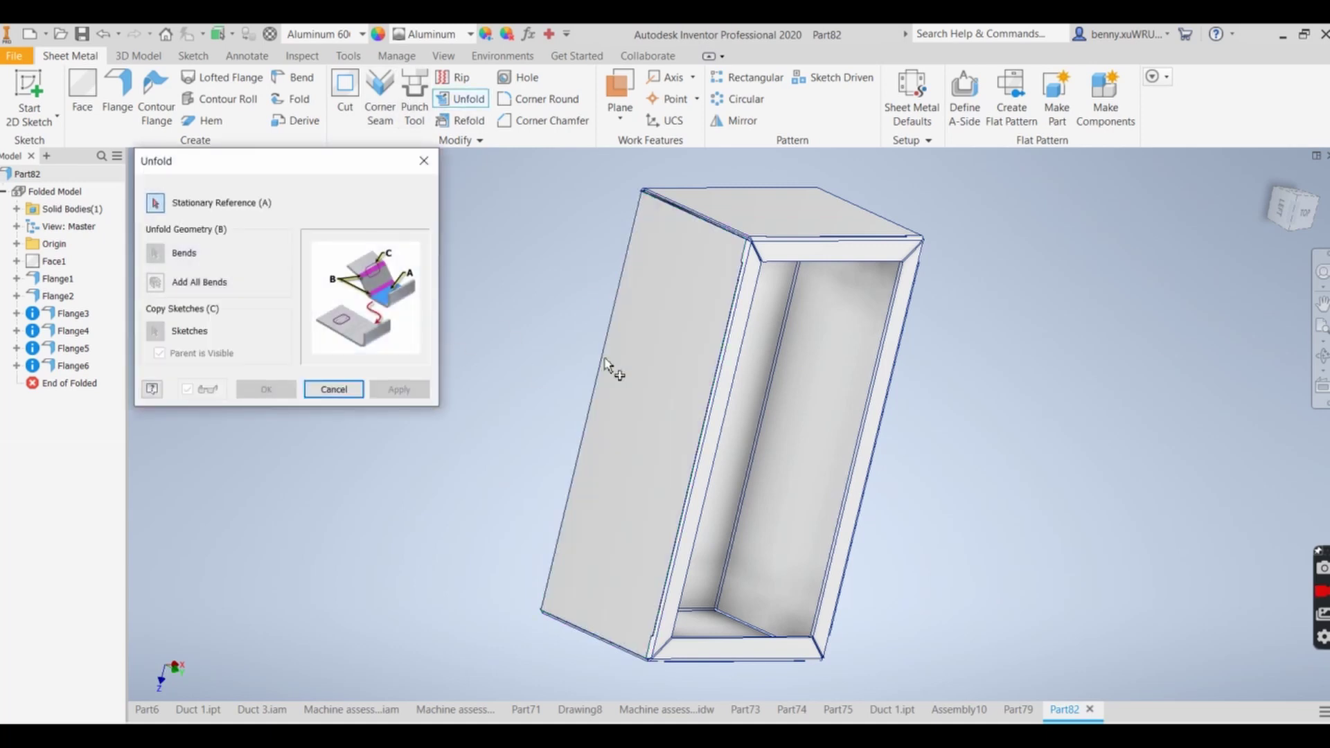
pyautogui.click(625, 322)
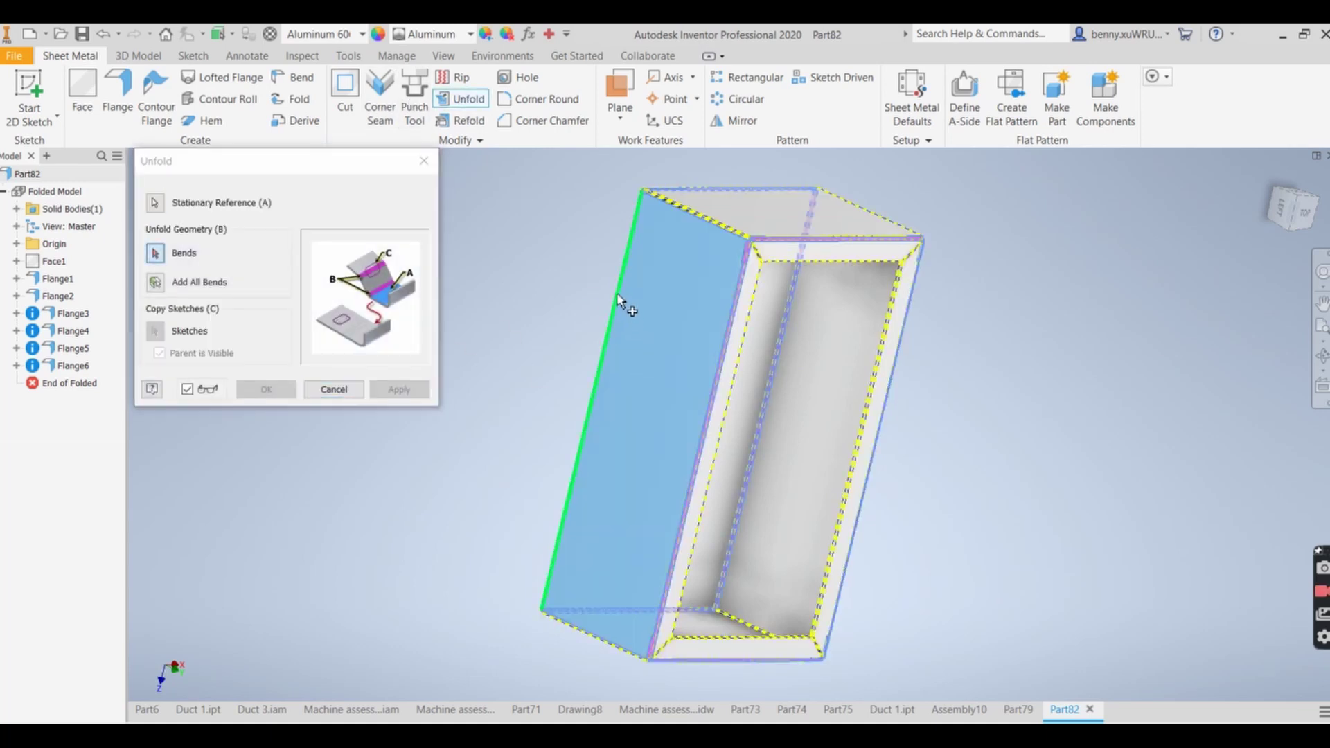
pyautogui.click(618, 297)
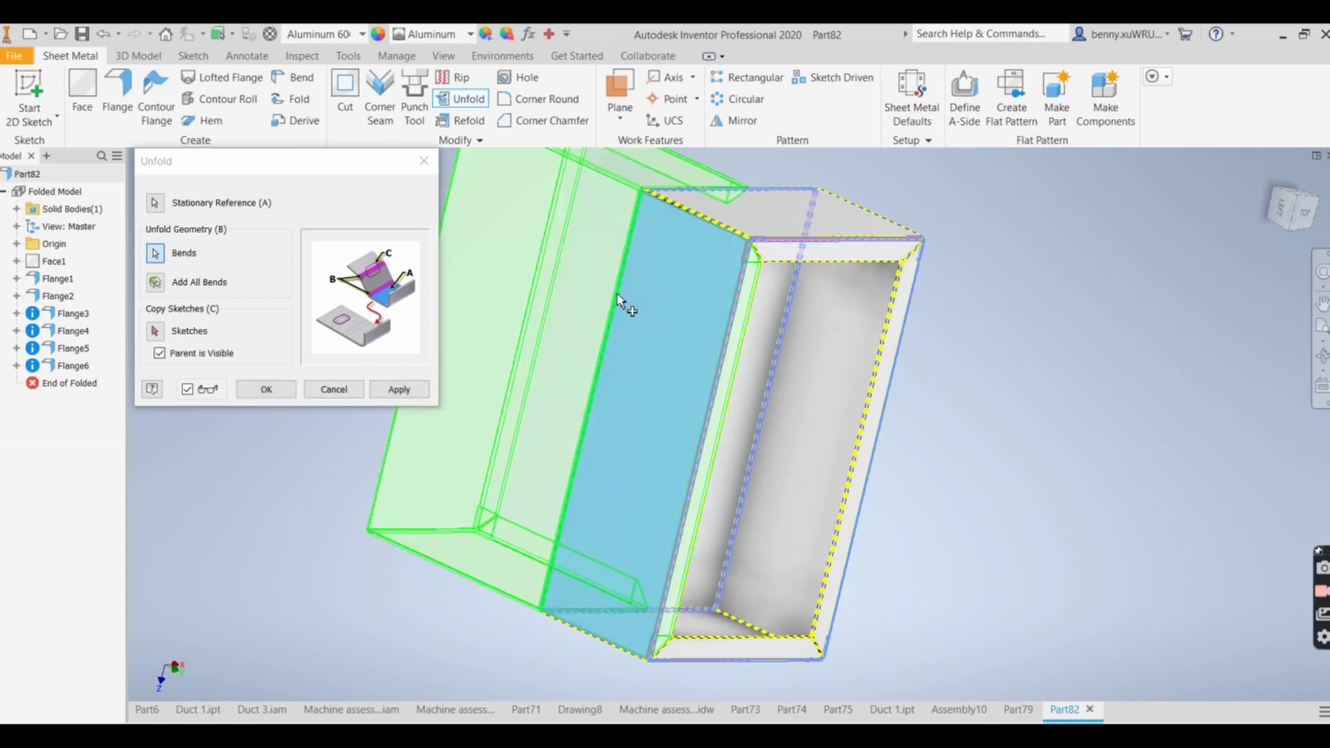
pyautogui.click(399, 389)
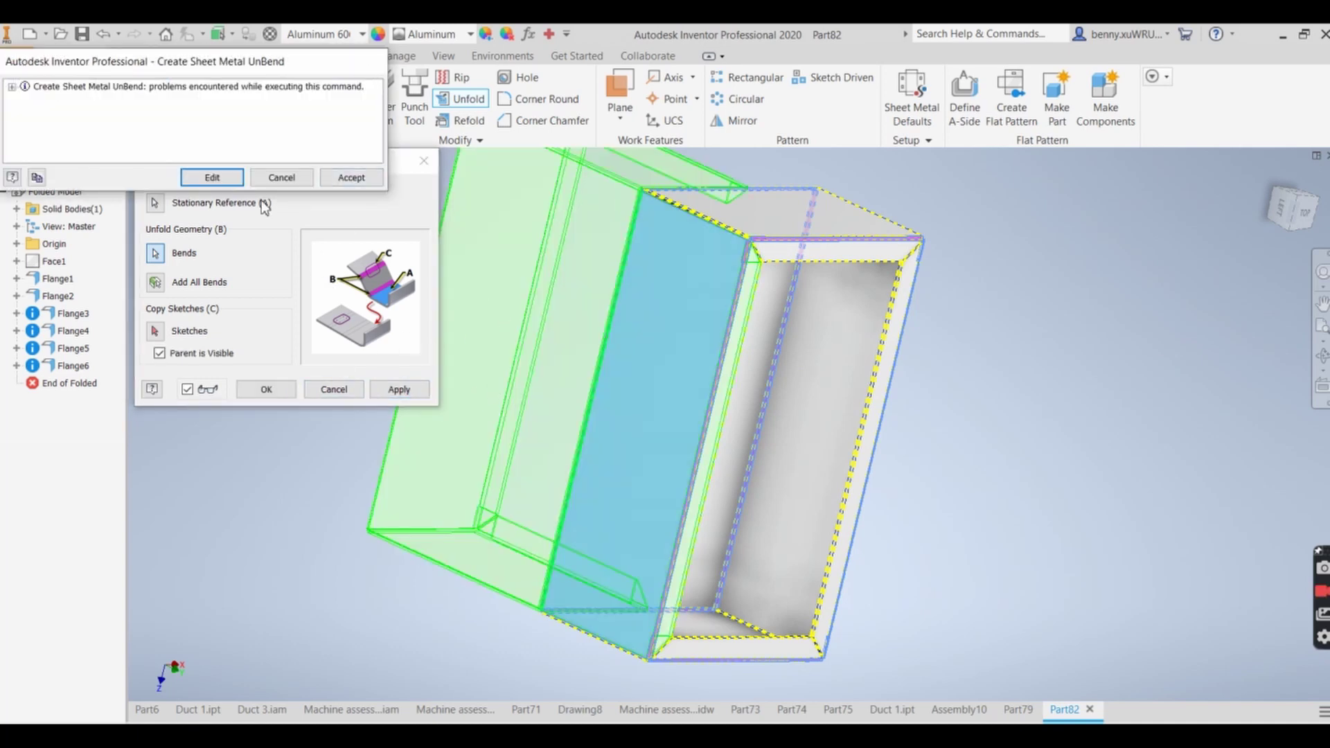
pyautogui.click(348, 178)
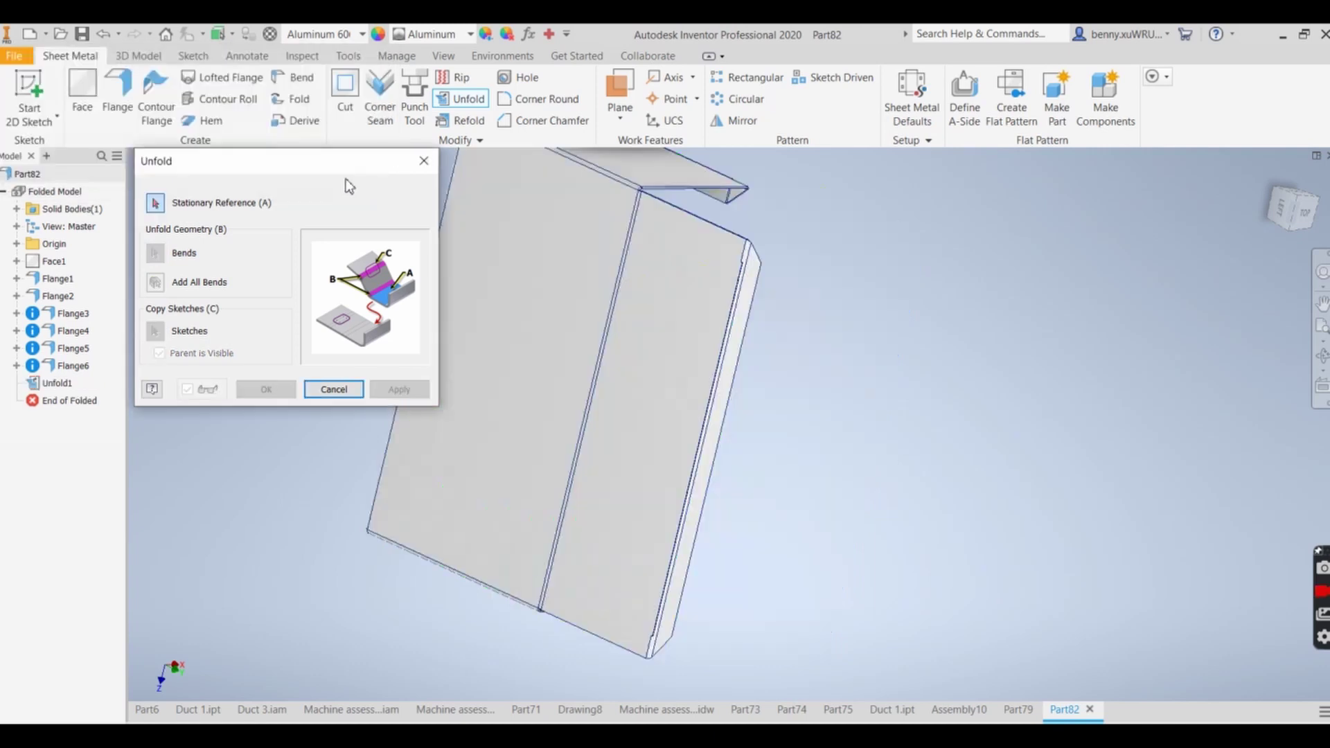
# Orbit the unfolded part to an isometric view and switch to the Word worksheet.
pyautogui.keyDown('shift'); pyautogui.moveTo(823, 393); pyautogui.dragTo(522, 366, button='middle'); pyautogui.keyUp('shift')
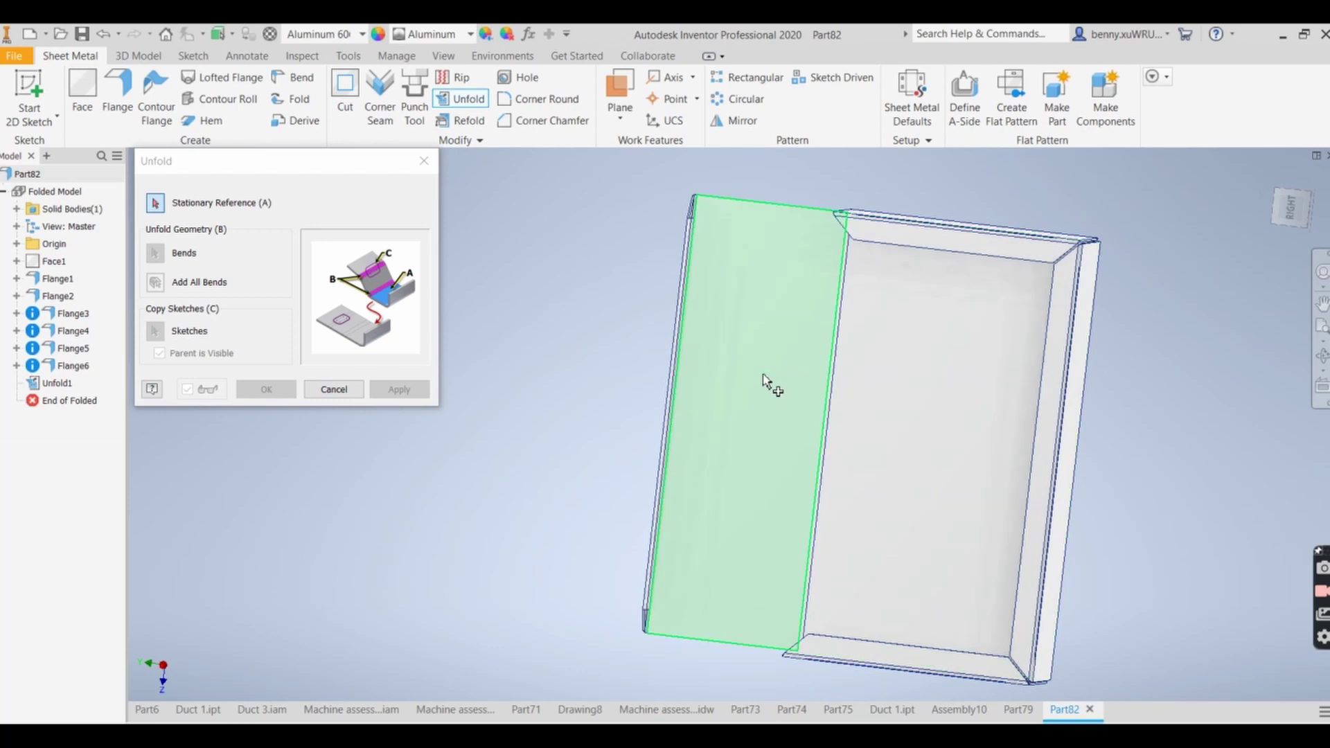
pyautogui.moveTo(1105, 467)
pyautogui.keyDown('shift'); pyautogui.mouseDown(button='middle')
pyautogui.moveTo(1164, 398)
pyautogui.moveTo(1116, 455)
pyautogui.mouseUp(button='middle'); pyautogui.keyUp('shift')
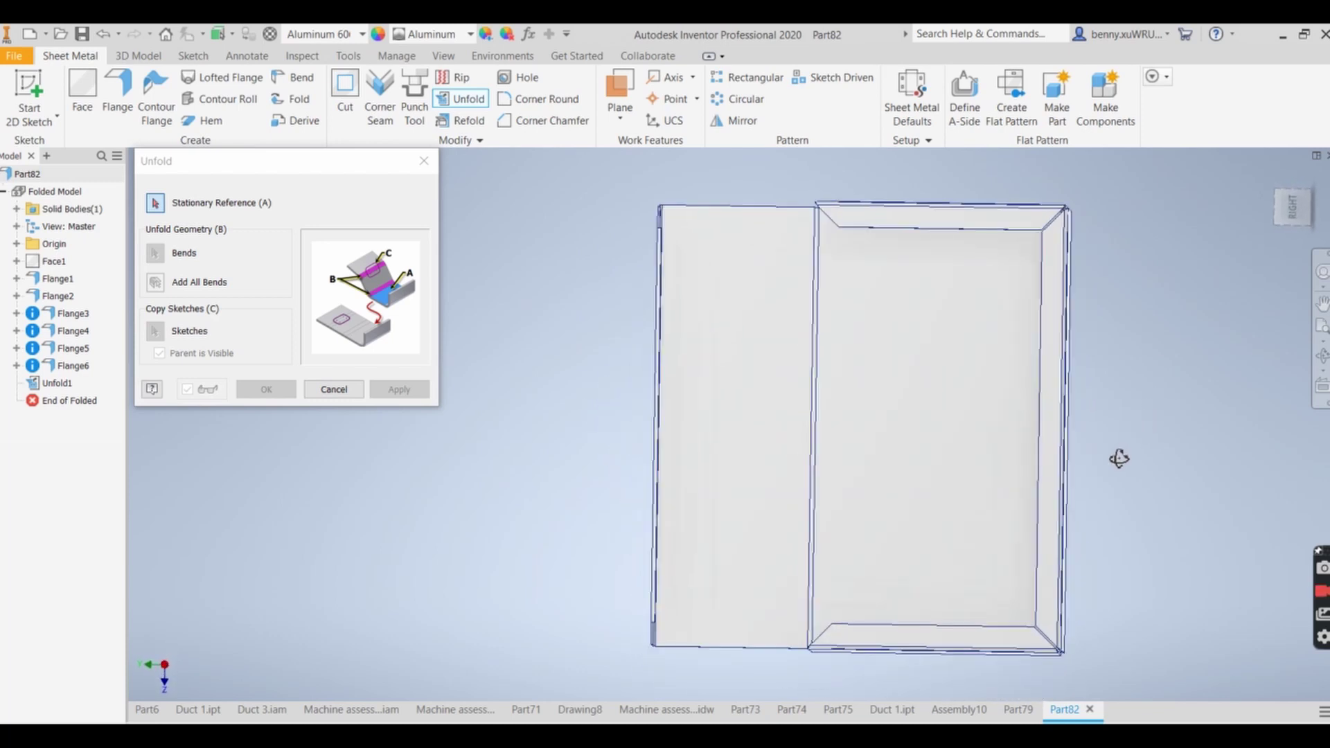
pyautogui.hotkey('alt', 'Tab')
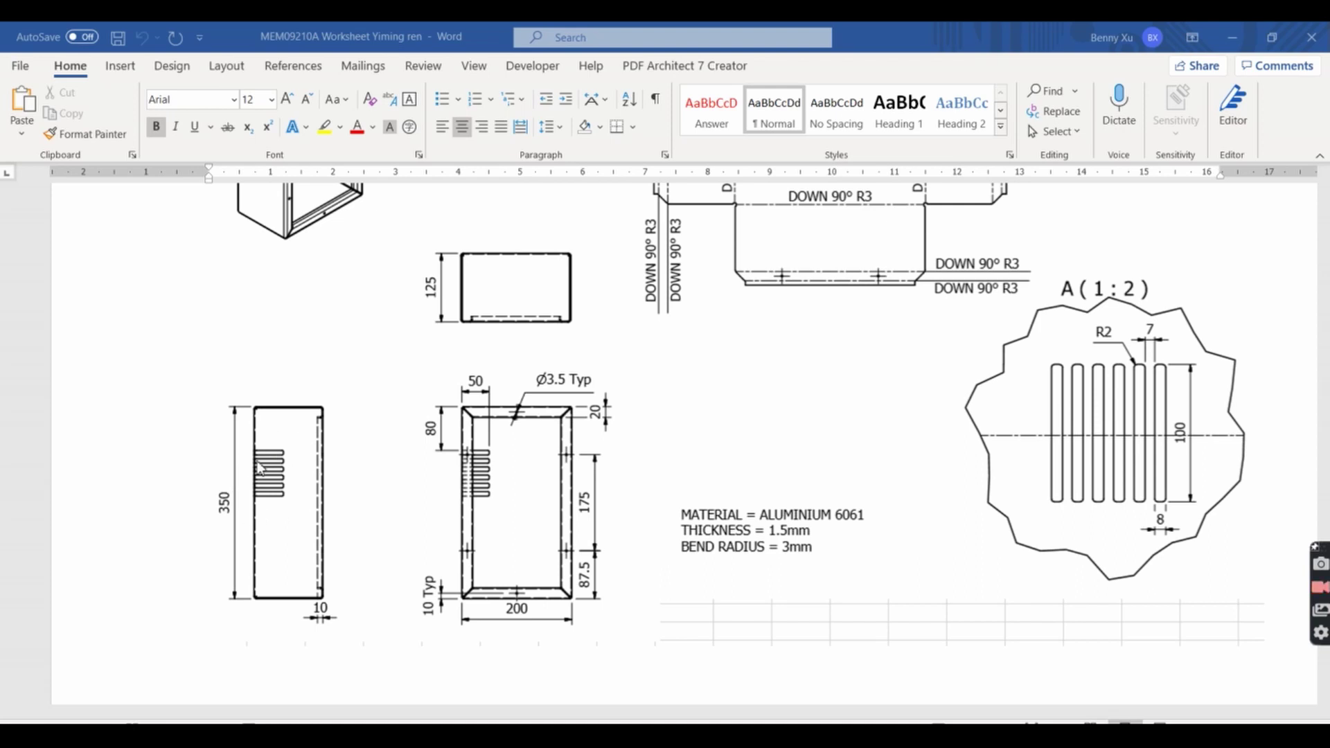
# Check the worksheet's dimensions, material note and slot detail A (1:2), then minimise Word.
pyautogui.scroll(4, 788, 375)
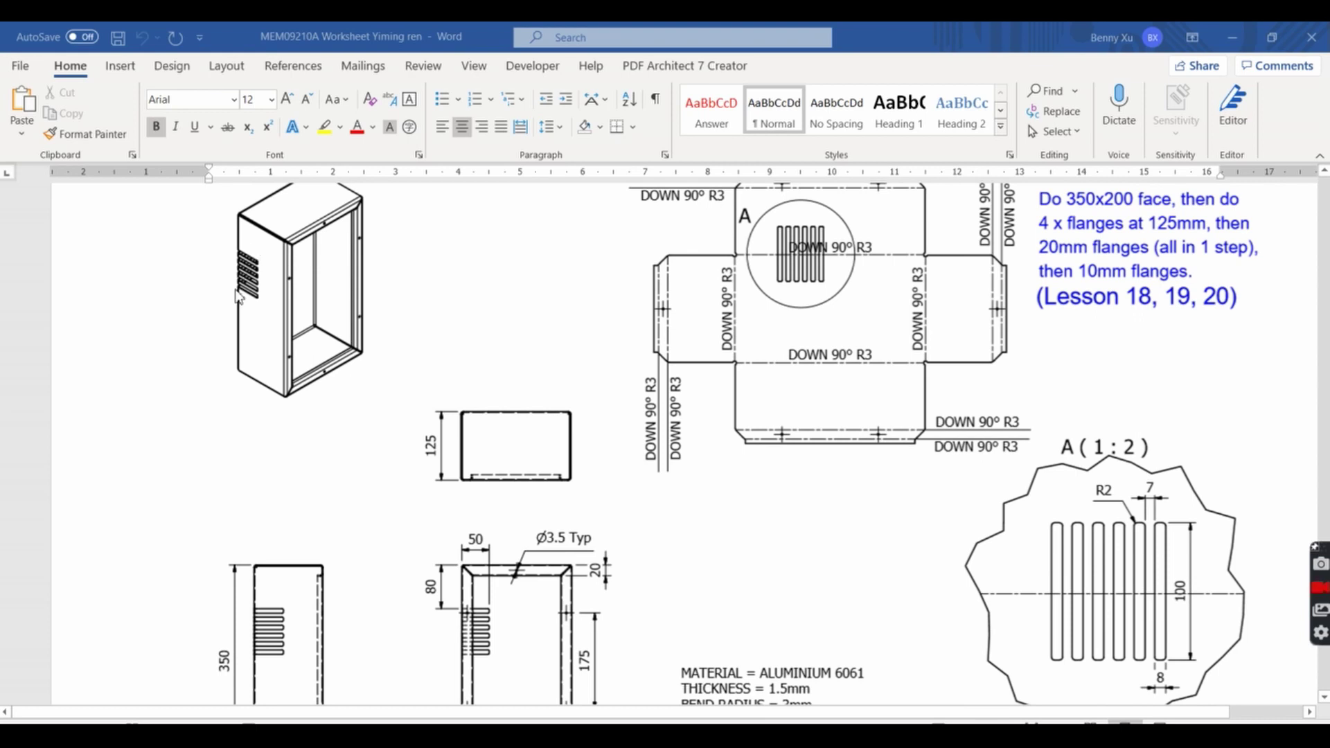
pyautogui.scroll(-3, 1178, 477)
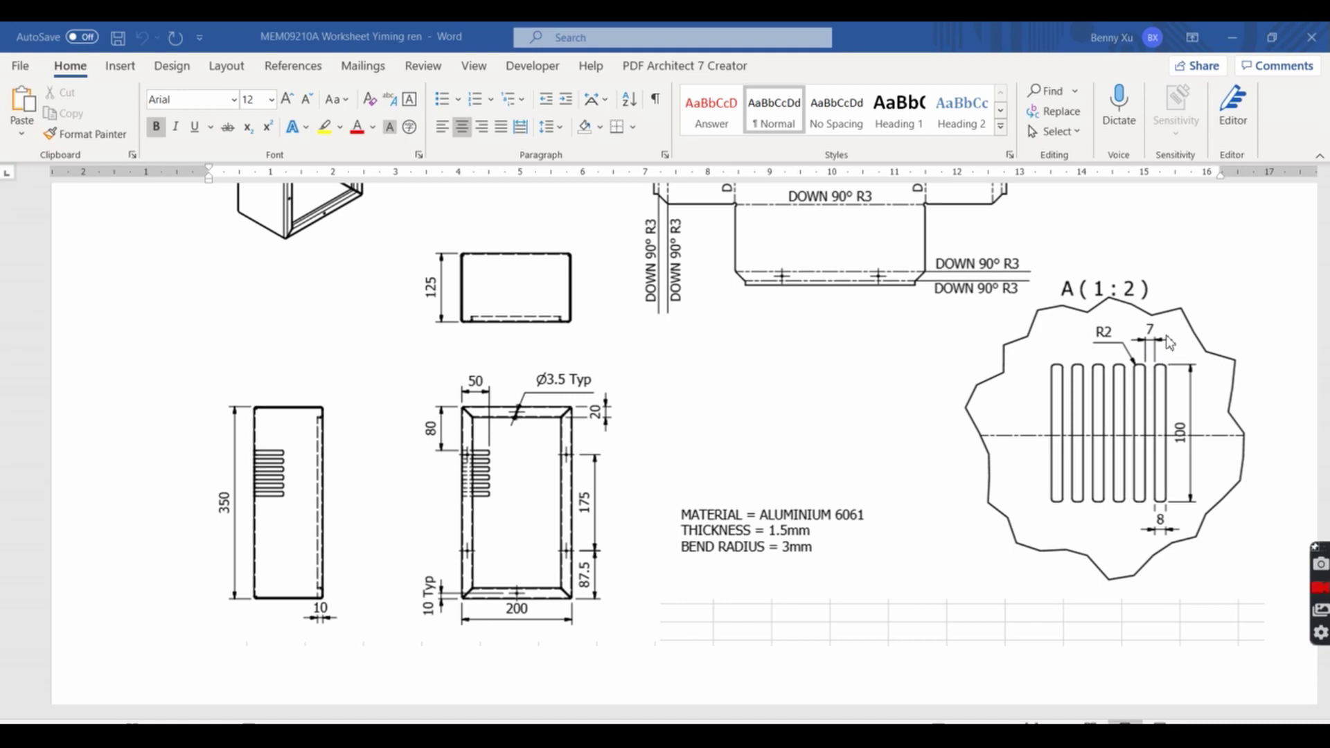
pyautogui.click(1232, 39)
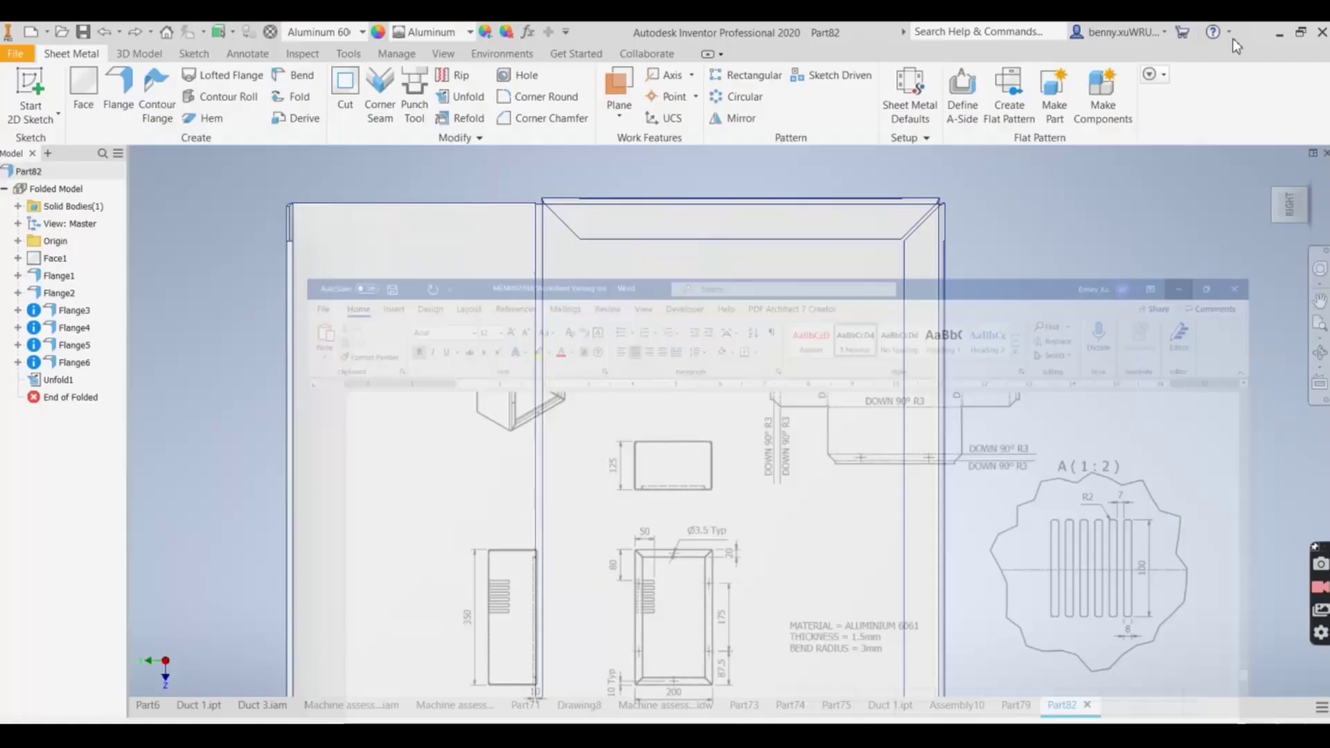
pyautogui.click(99, 716)
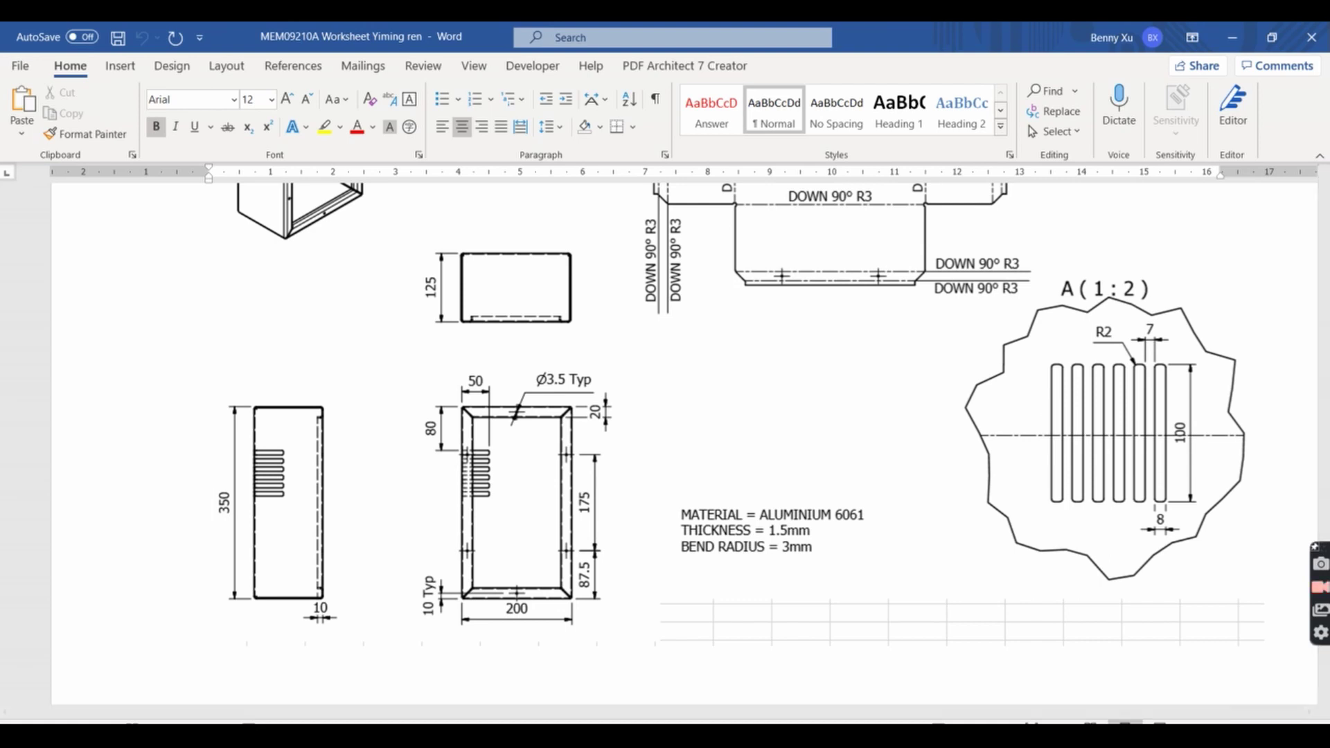
pyautogui.click(1233, 37)
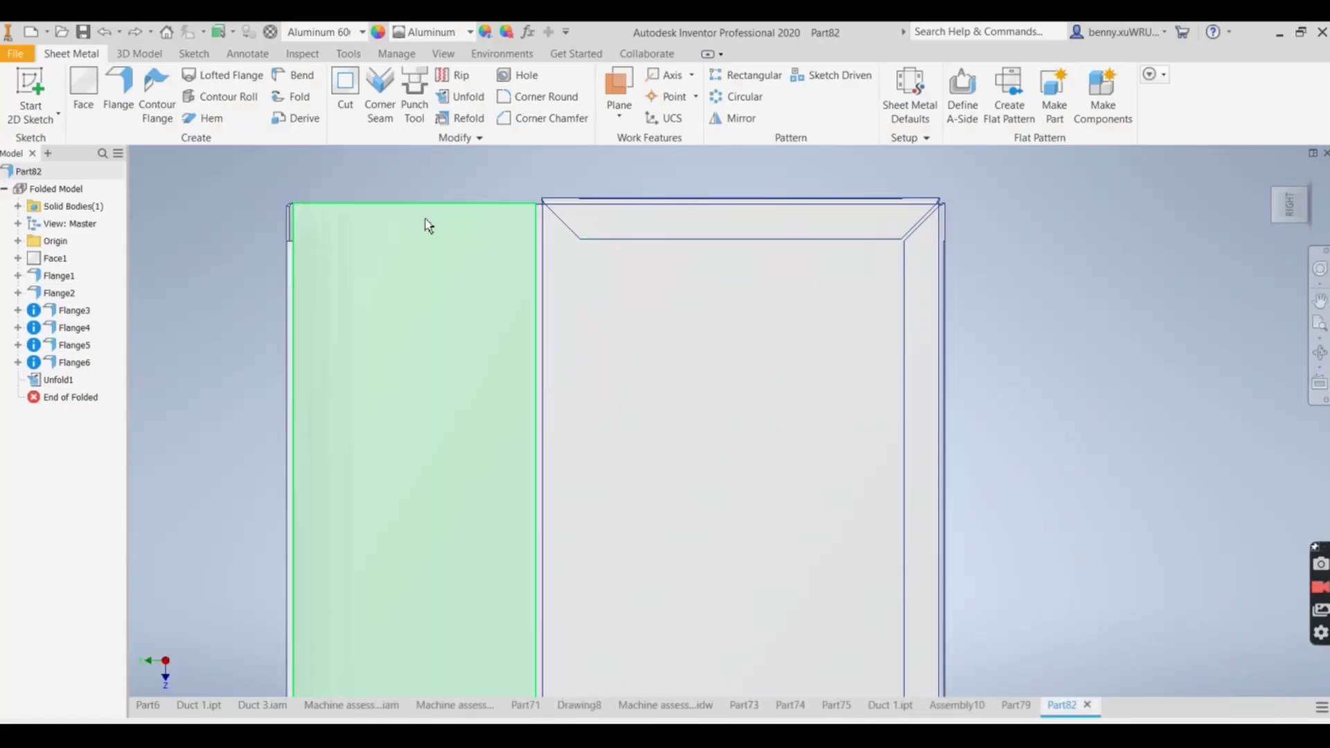
# Start Sketch8 on the box's side face and draw a thin two-point rectangle near its top edge.
pyautogui.click(26, 86)
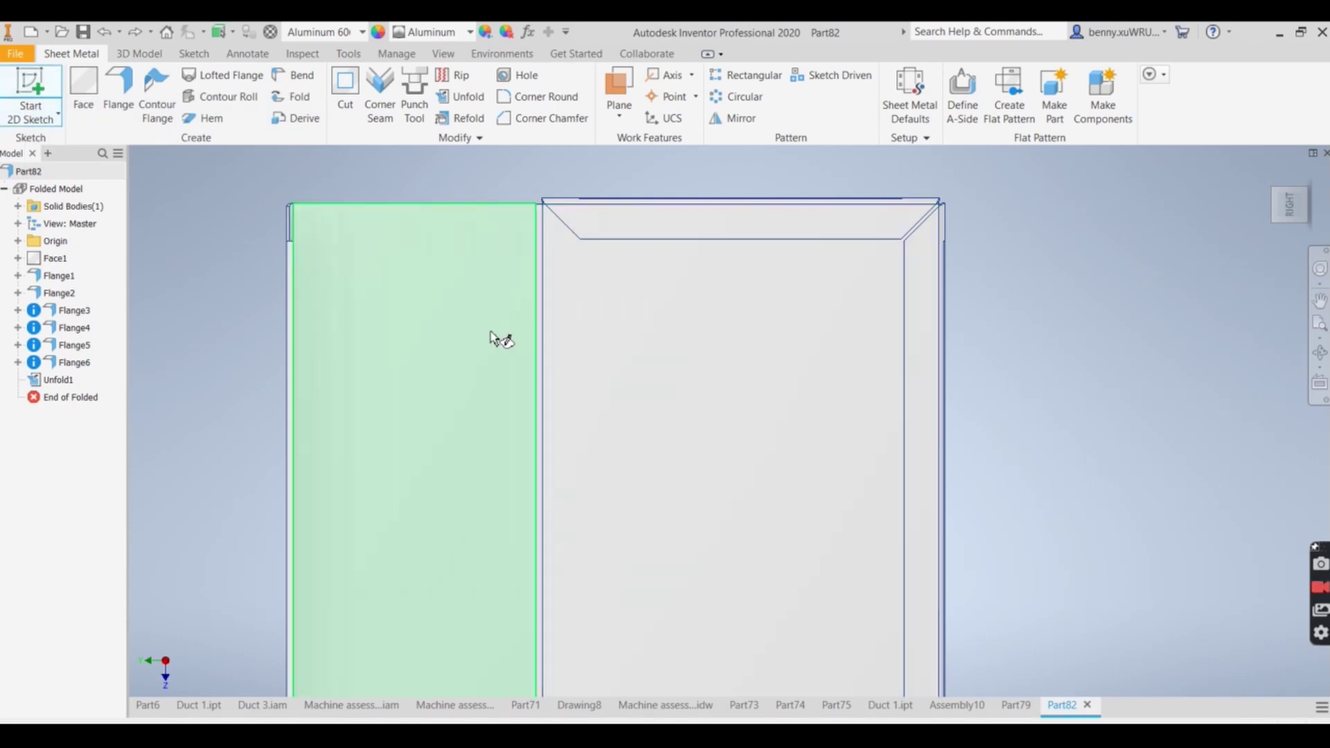
pyautogui.click(490, 338)
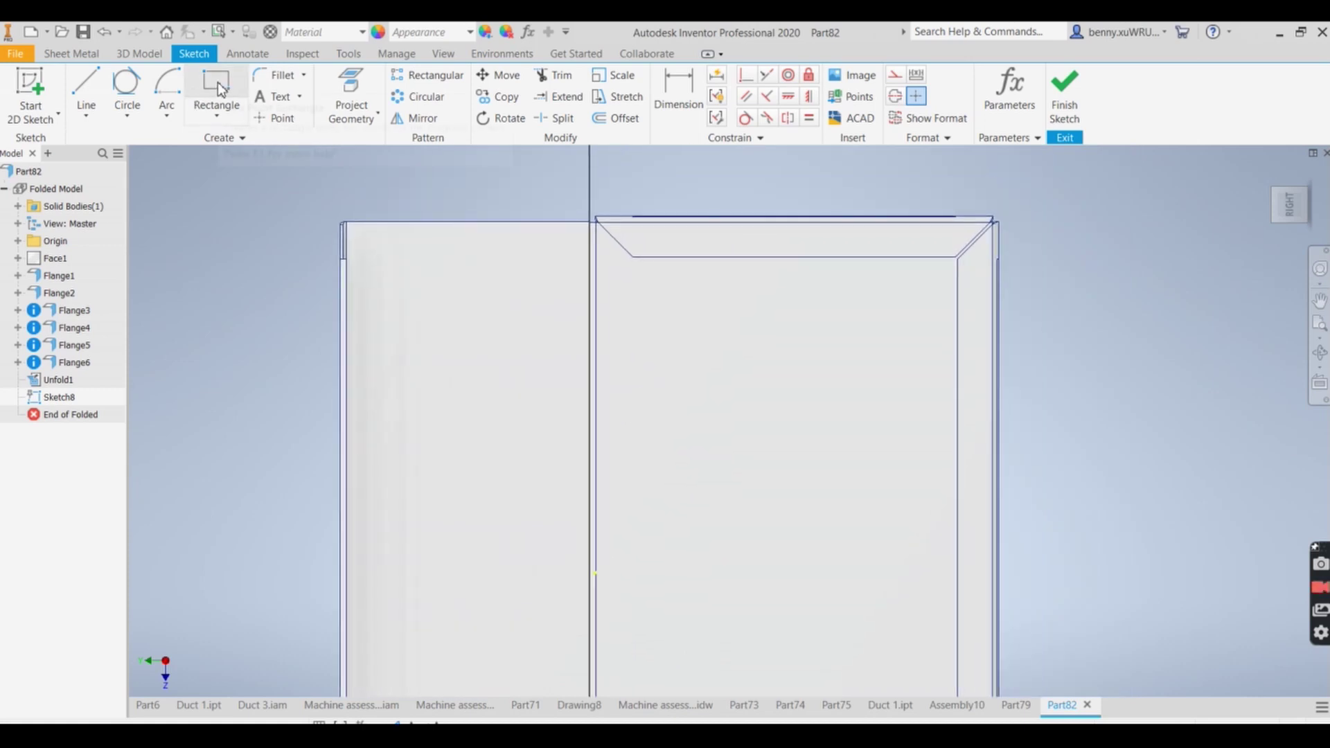
pyautogui.click(217, 82)
pyautogui.click(533, 306)
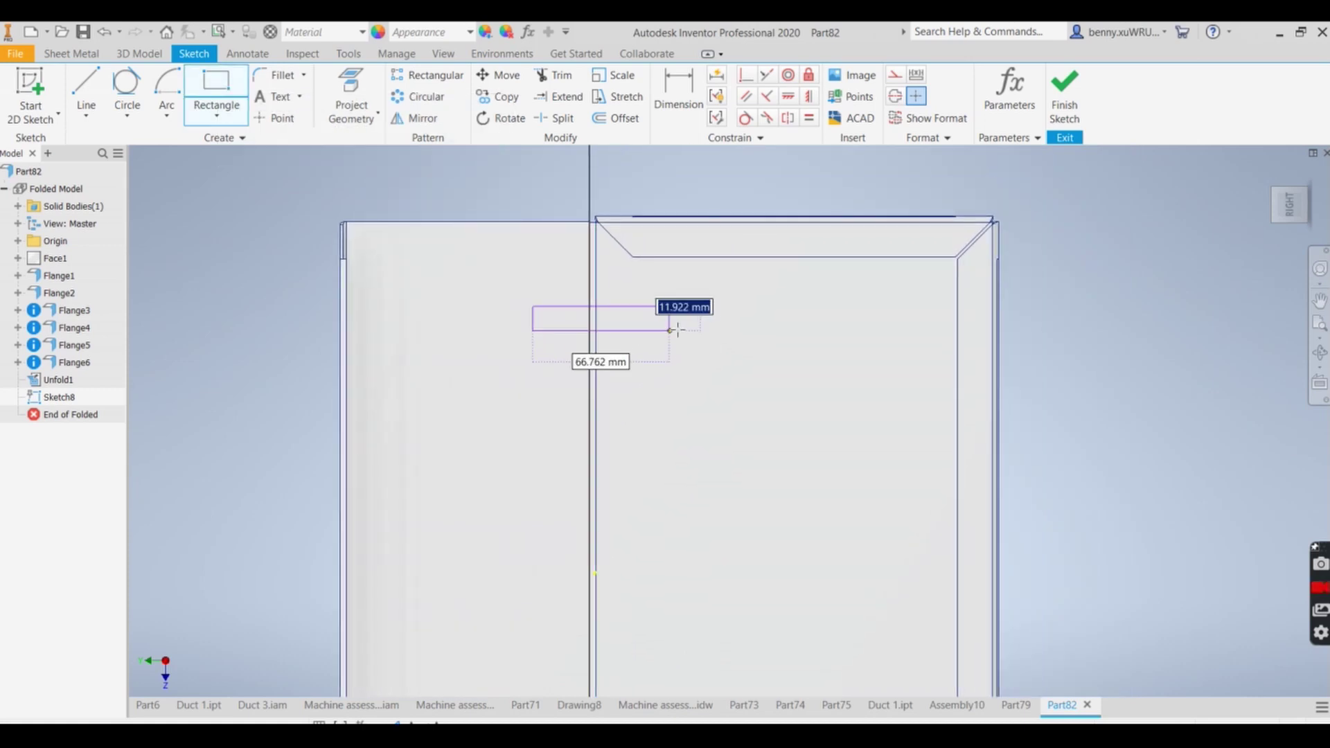
pyautogui.click(714, 328)
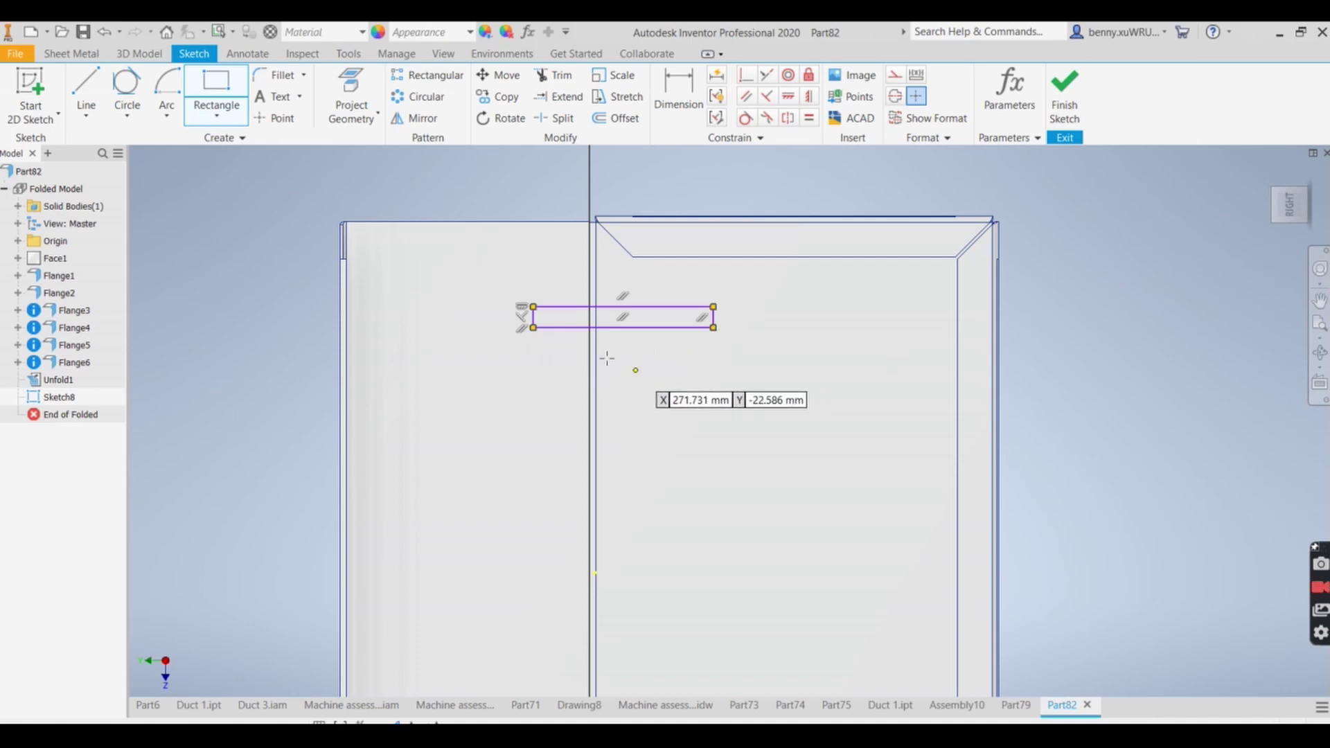
pyautogui.rightClick(821, 323)
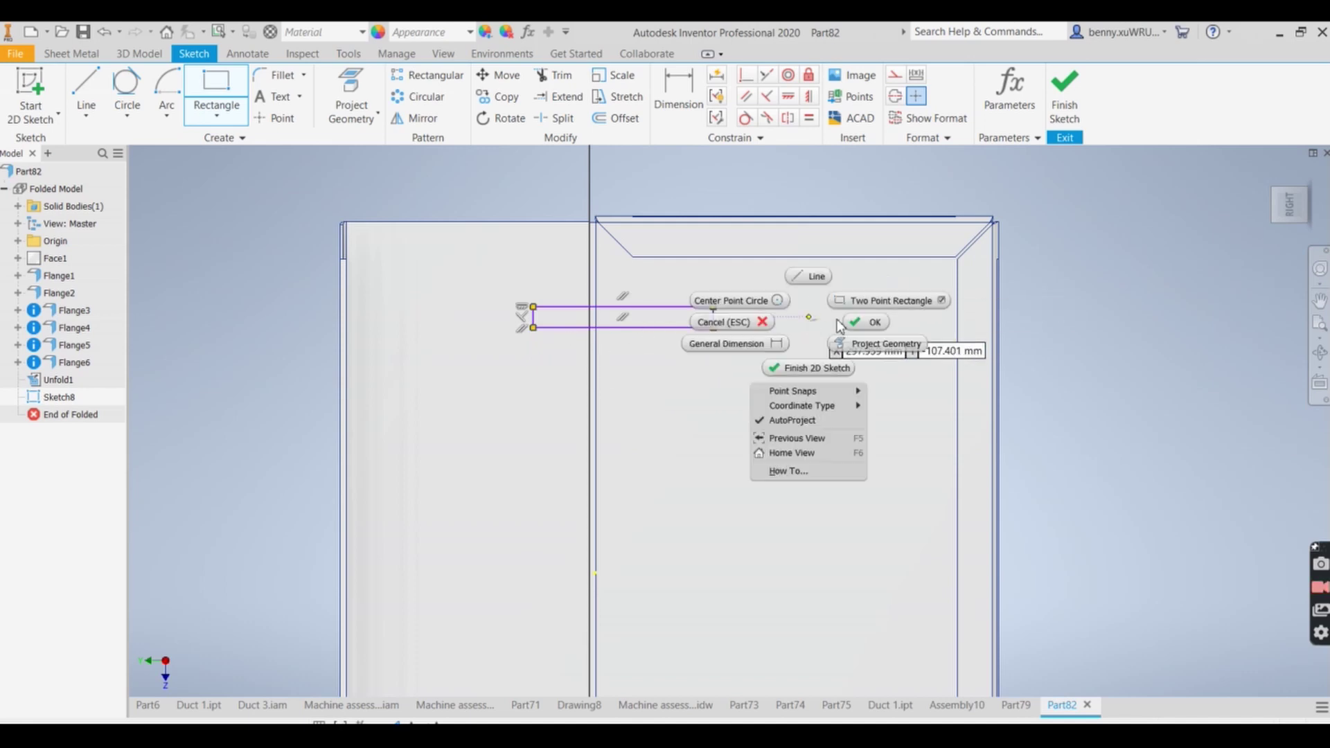
pyautogui.click(891, 347)
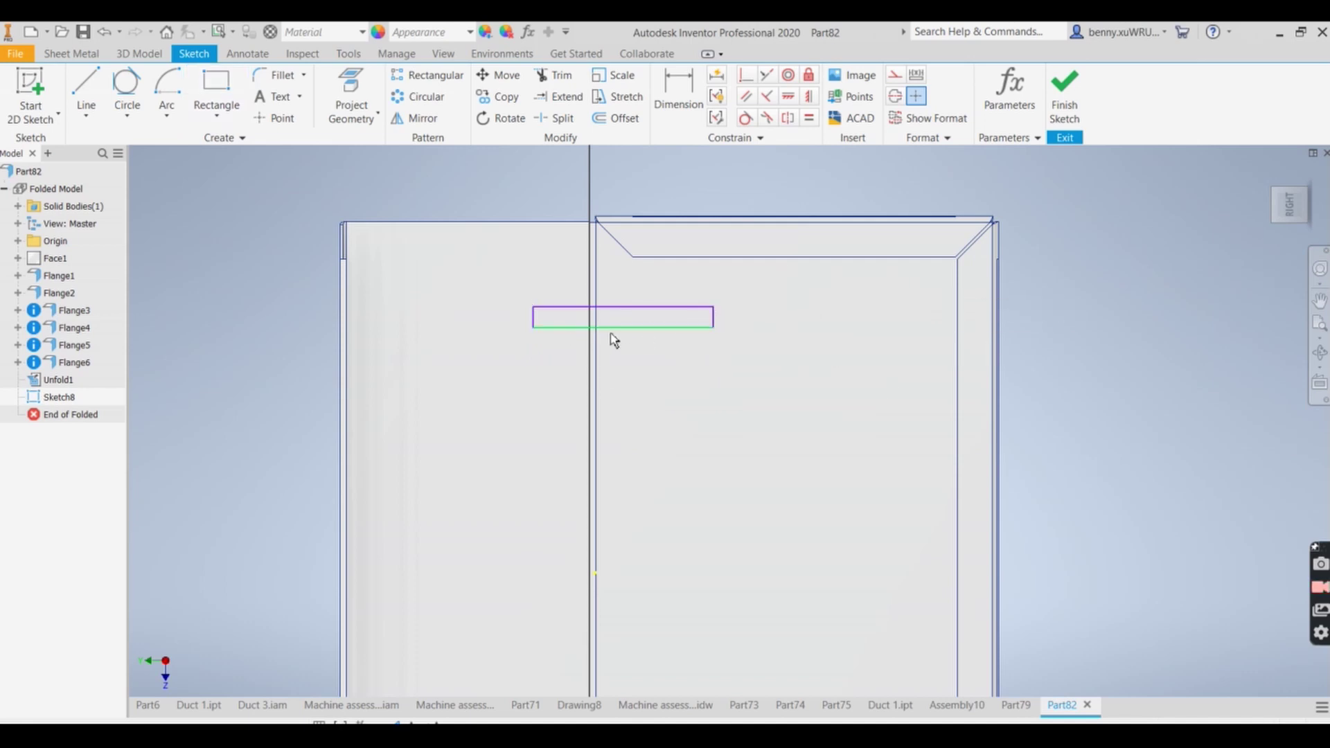
# Dimension the slot rectangle to 100 mm long and 8 mm high.
pyautogui.click(667, 108)
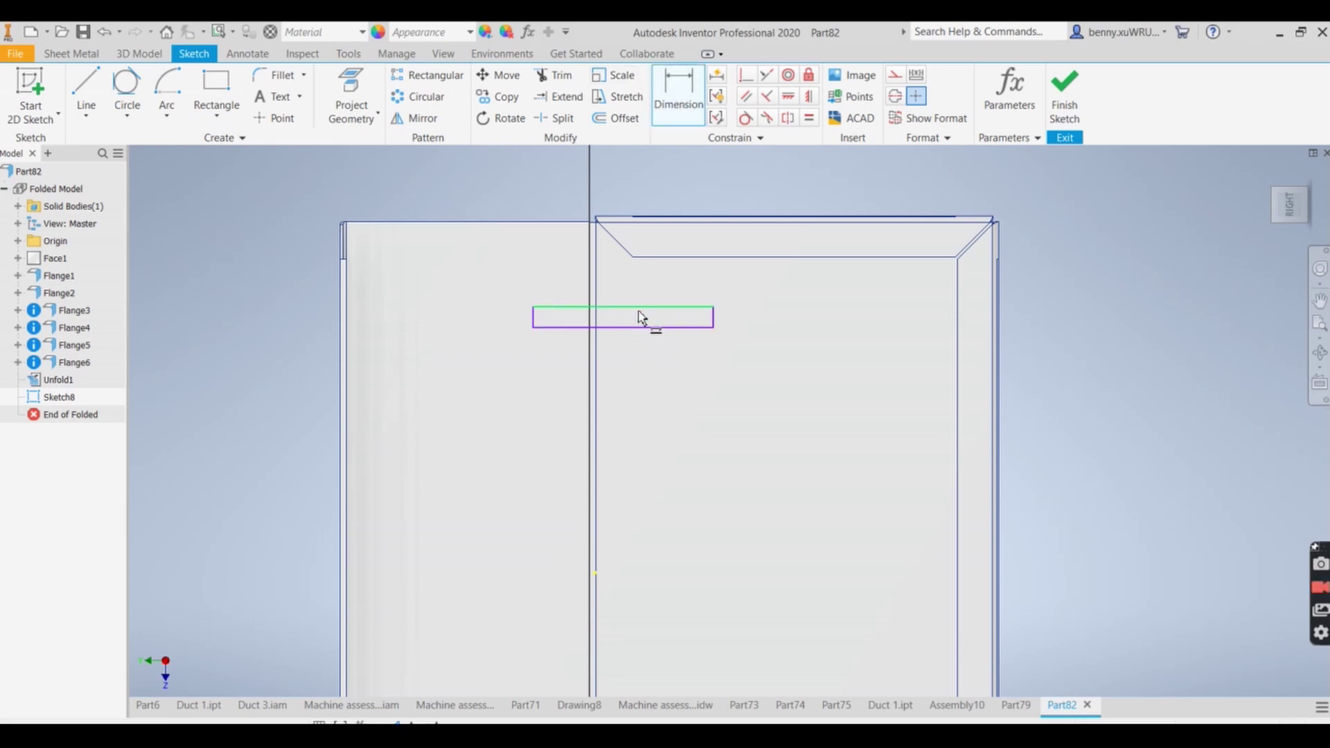
pyautogui.click(641, 312)
pyautogui.click(644, 277)
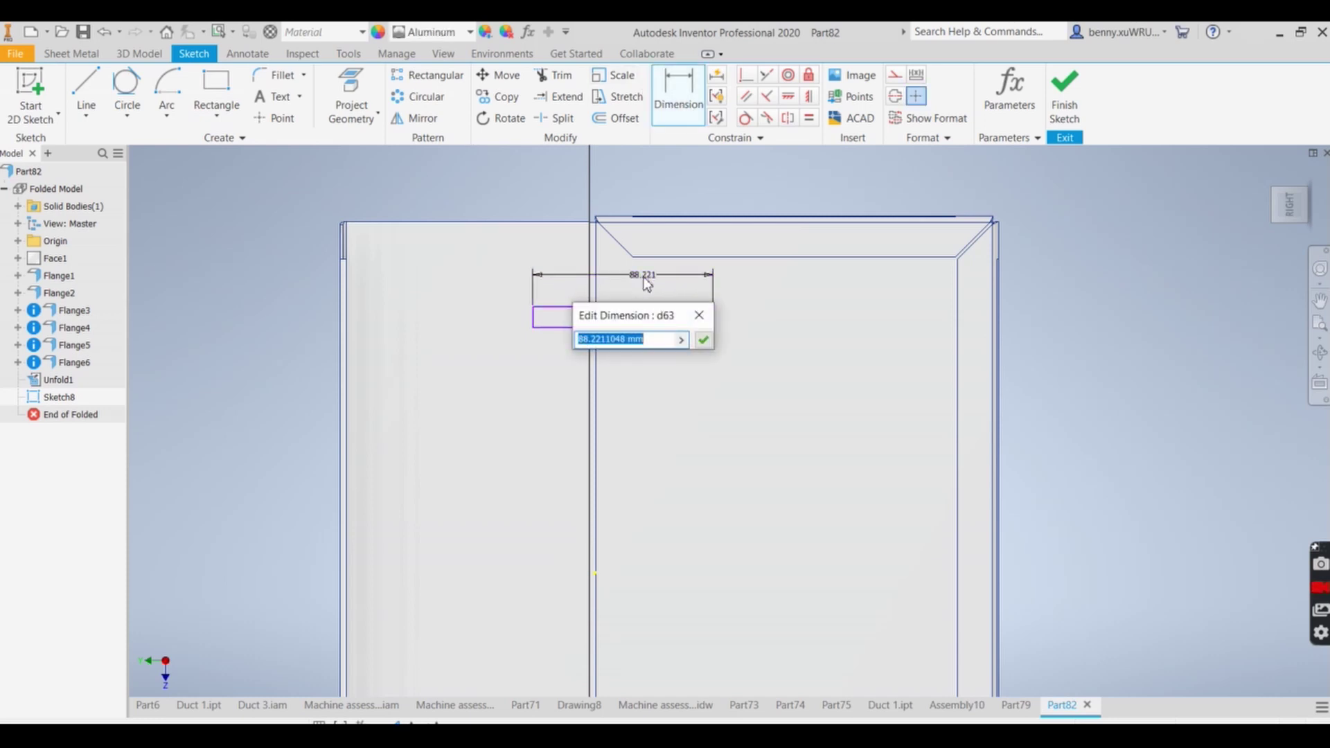
pyautogui.write('100')
pyautogui.press('Return')
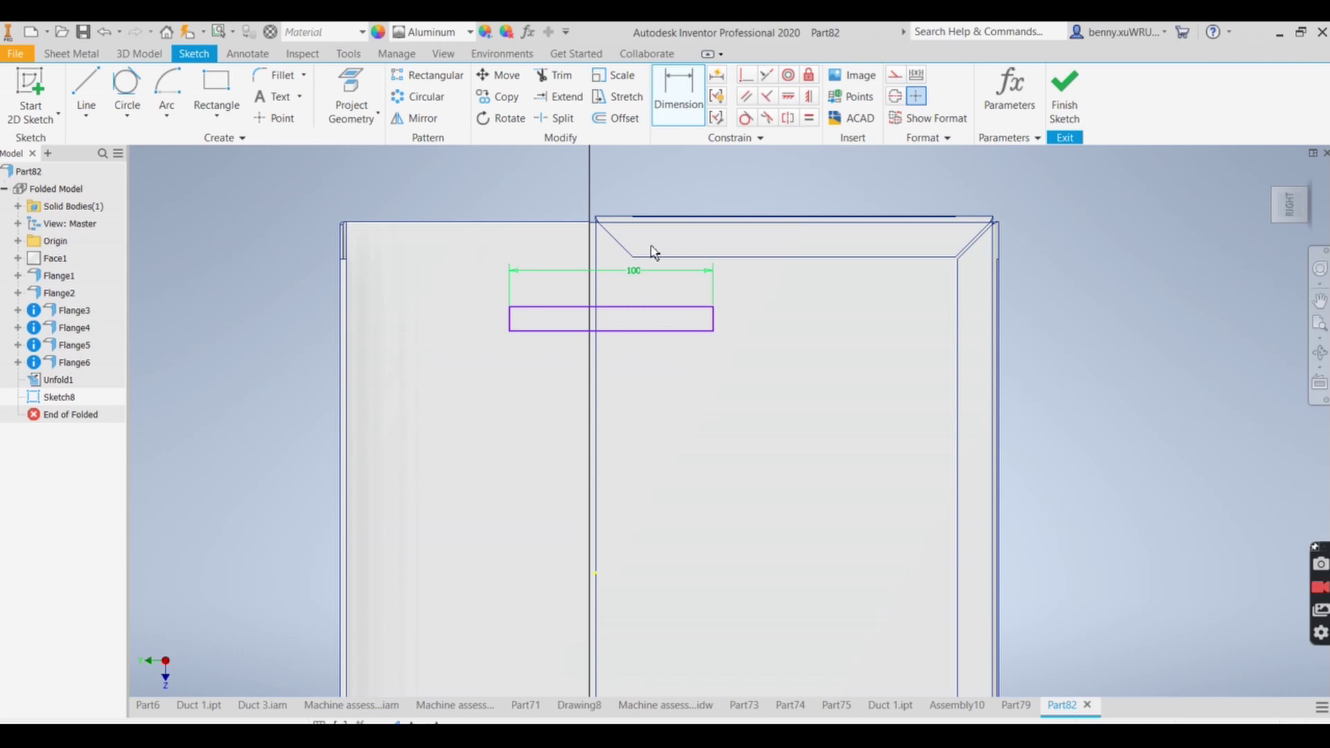
pyautogui.click(715, 324)
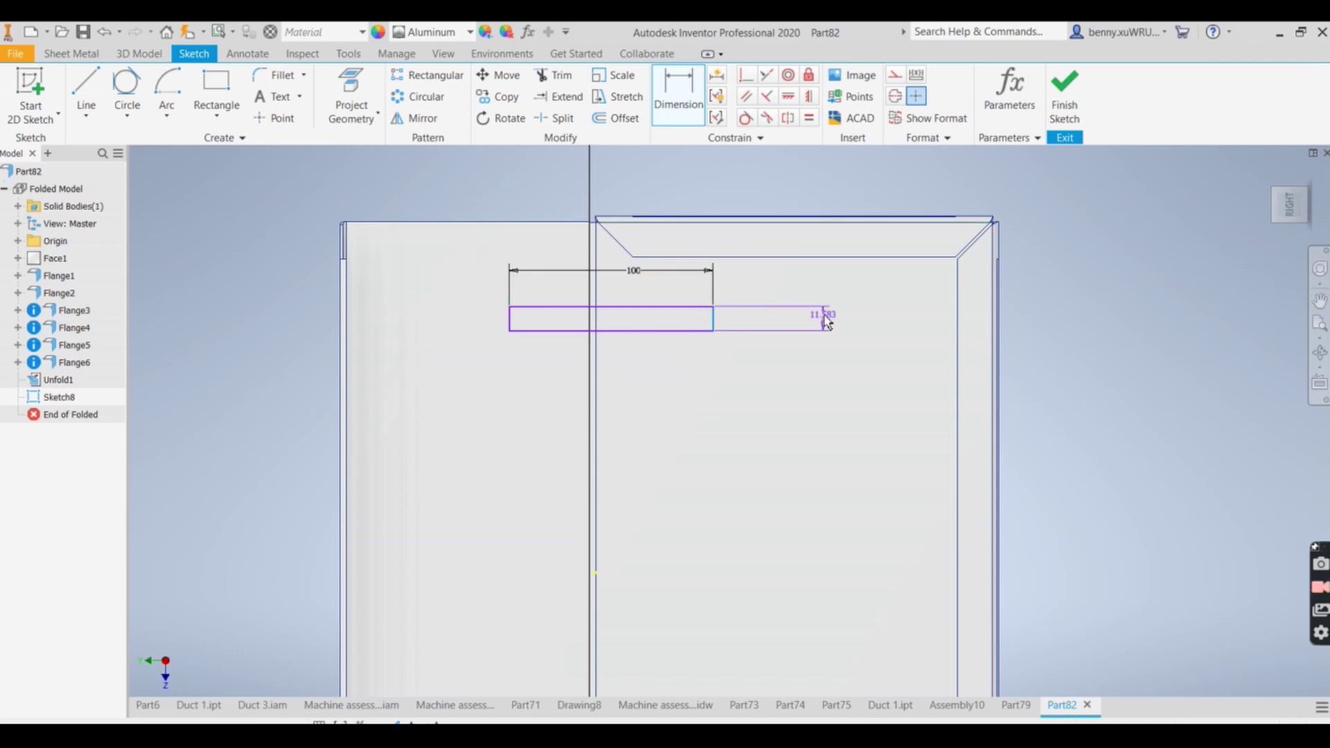
pyautogui.click(822, 317)
pyautogui.write('8')
pyautogui.press('Return')
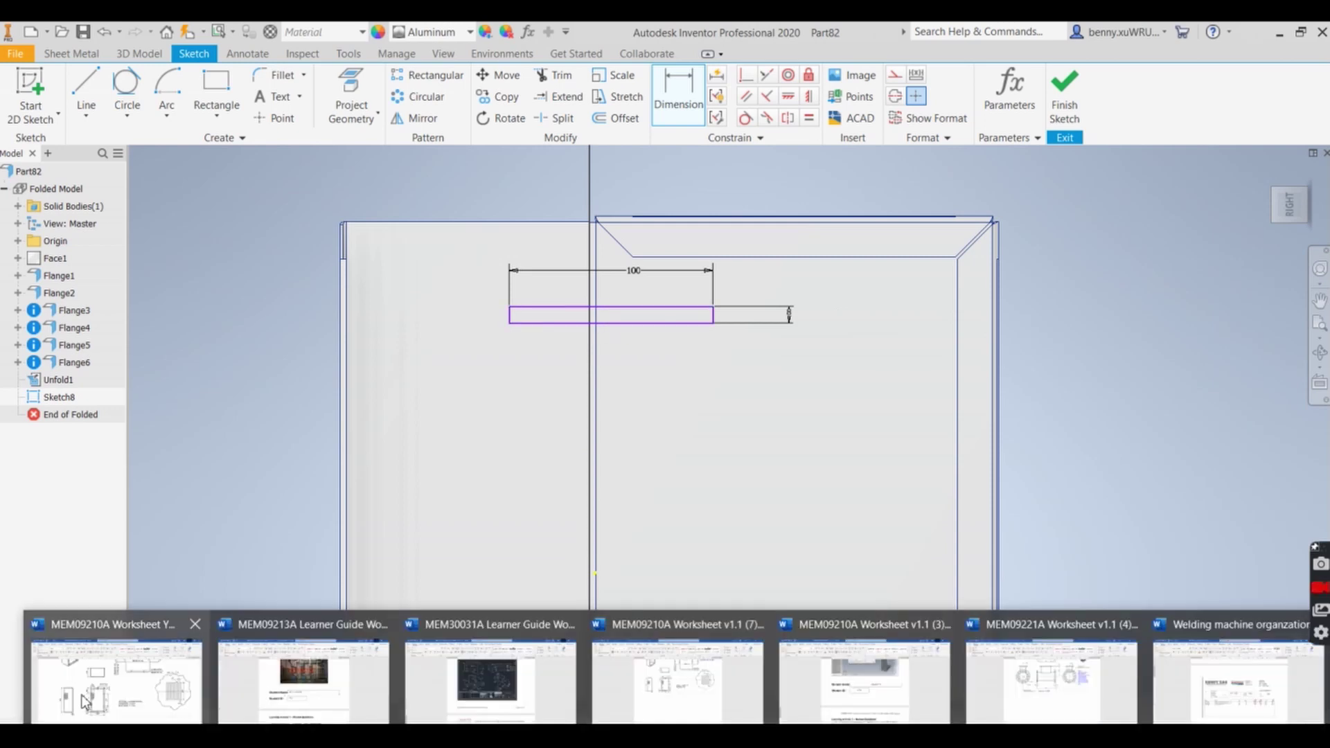
# Position the slot 80 mm below the box's top edge and 50 mm from the centre line.
pyautogui.click(116, 665)
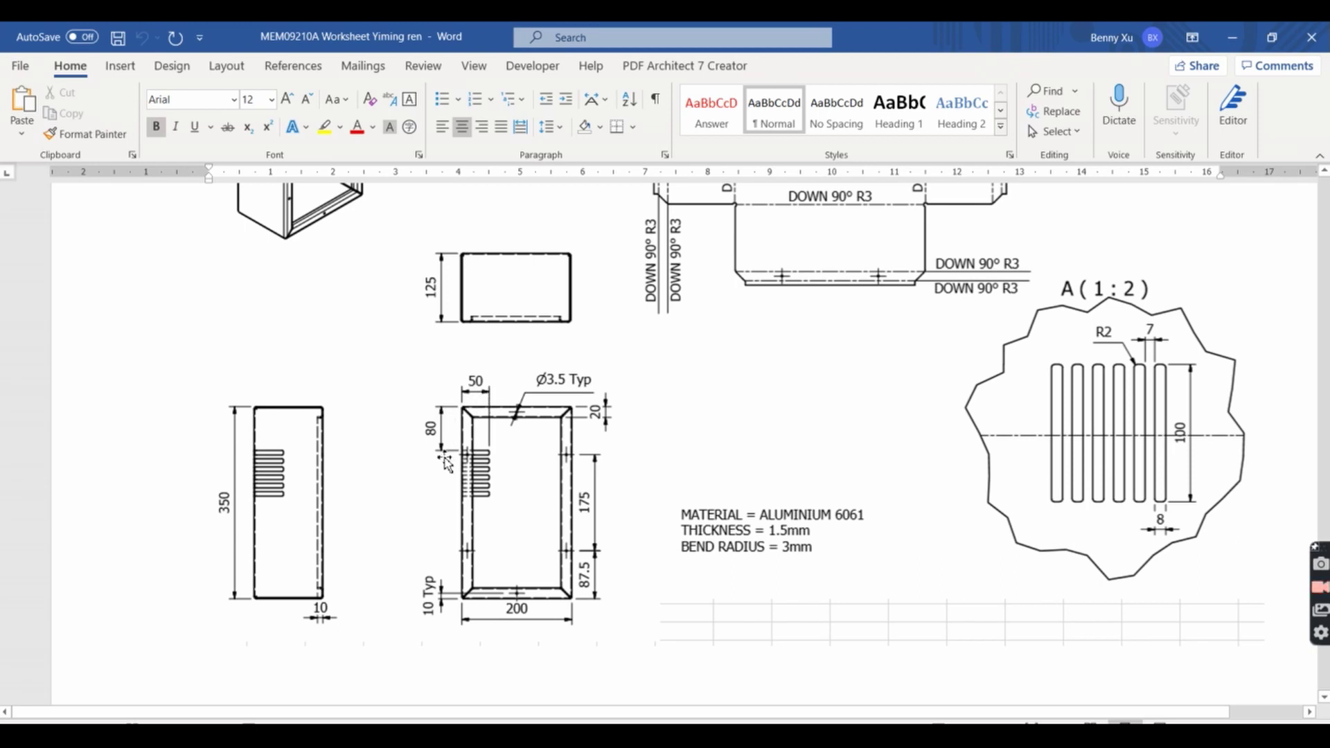
pyautogui.click(1233, 38)
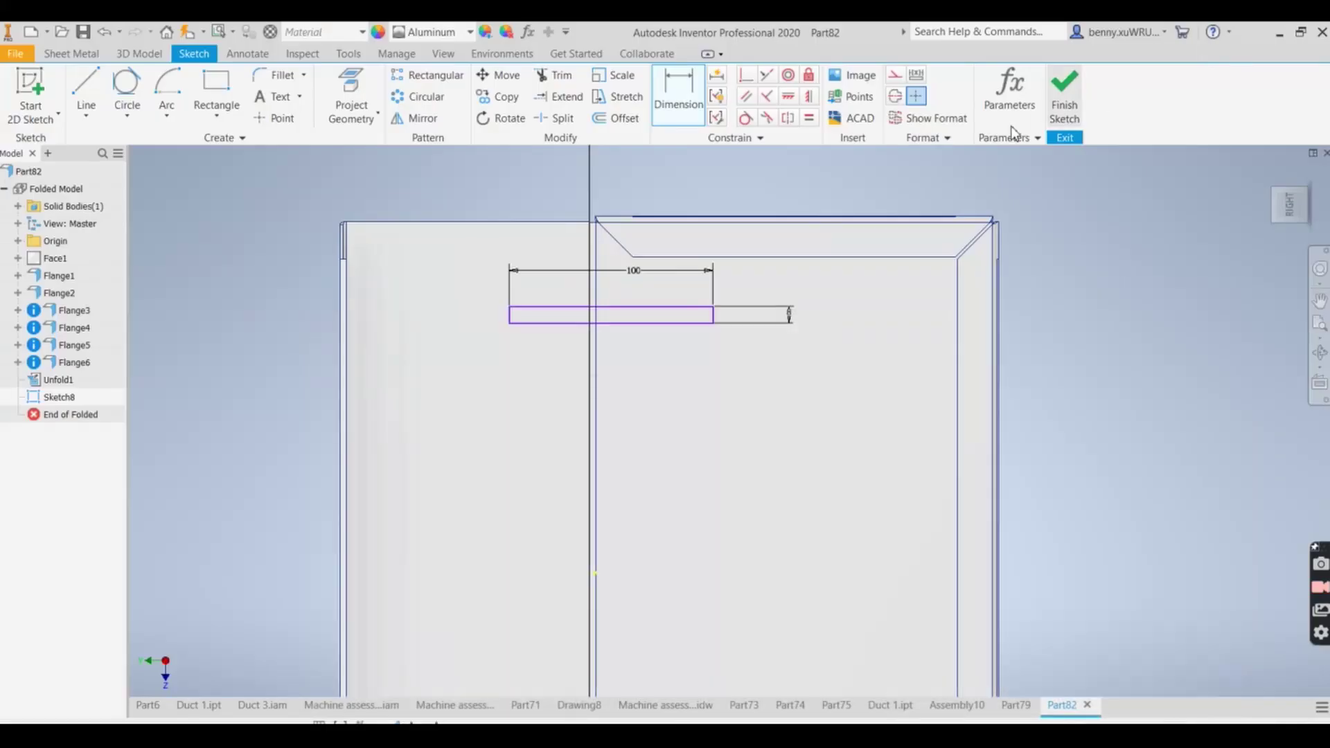
pyautogui.click(683, 87)
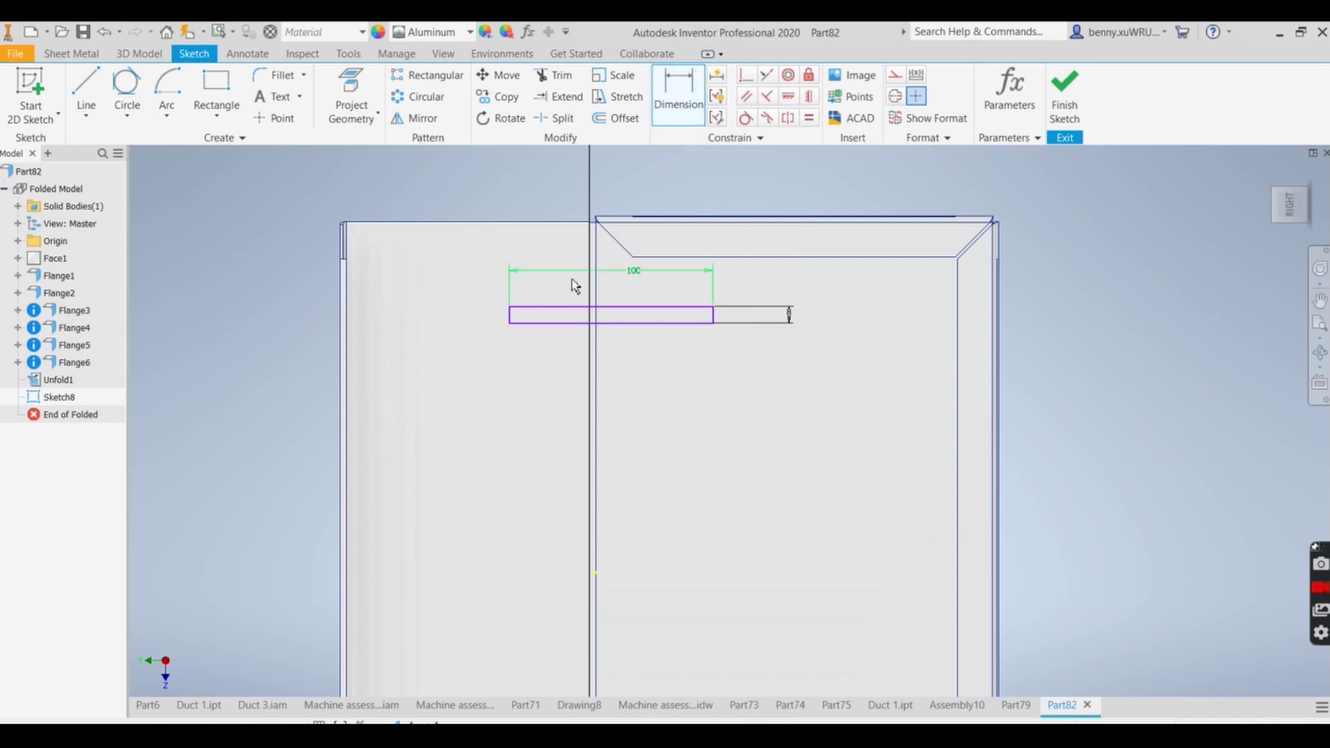
pyautogui.click(561, 308)
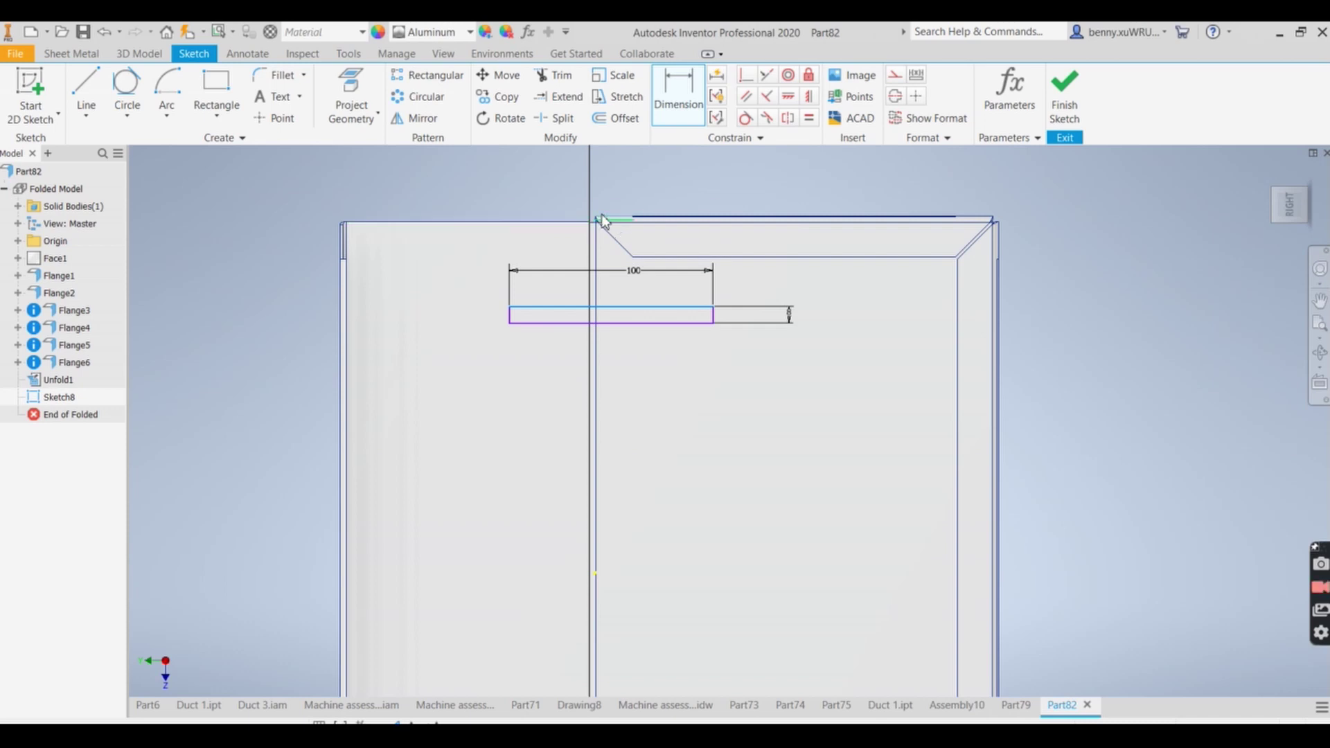
pyautogui.click(574, 222)
pyautogui.click(405, 247)
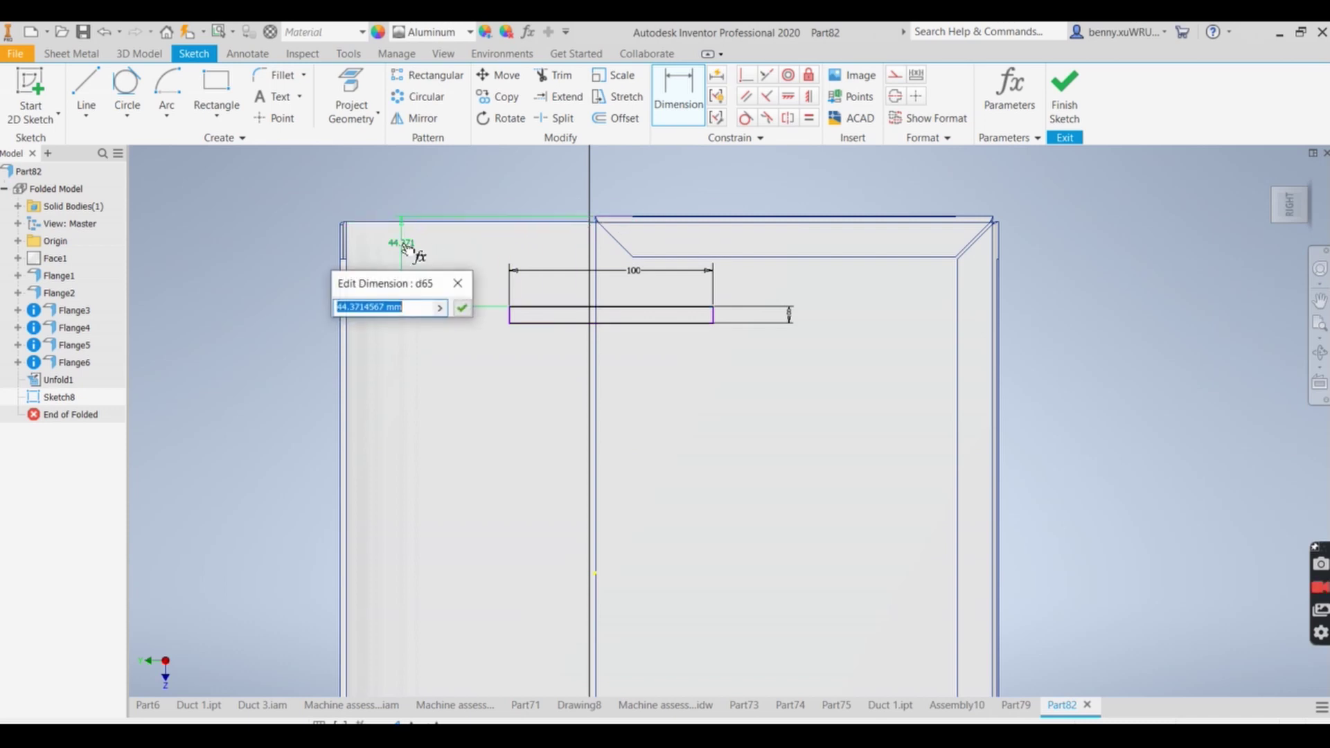
pyautogui.write('80')
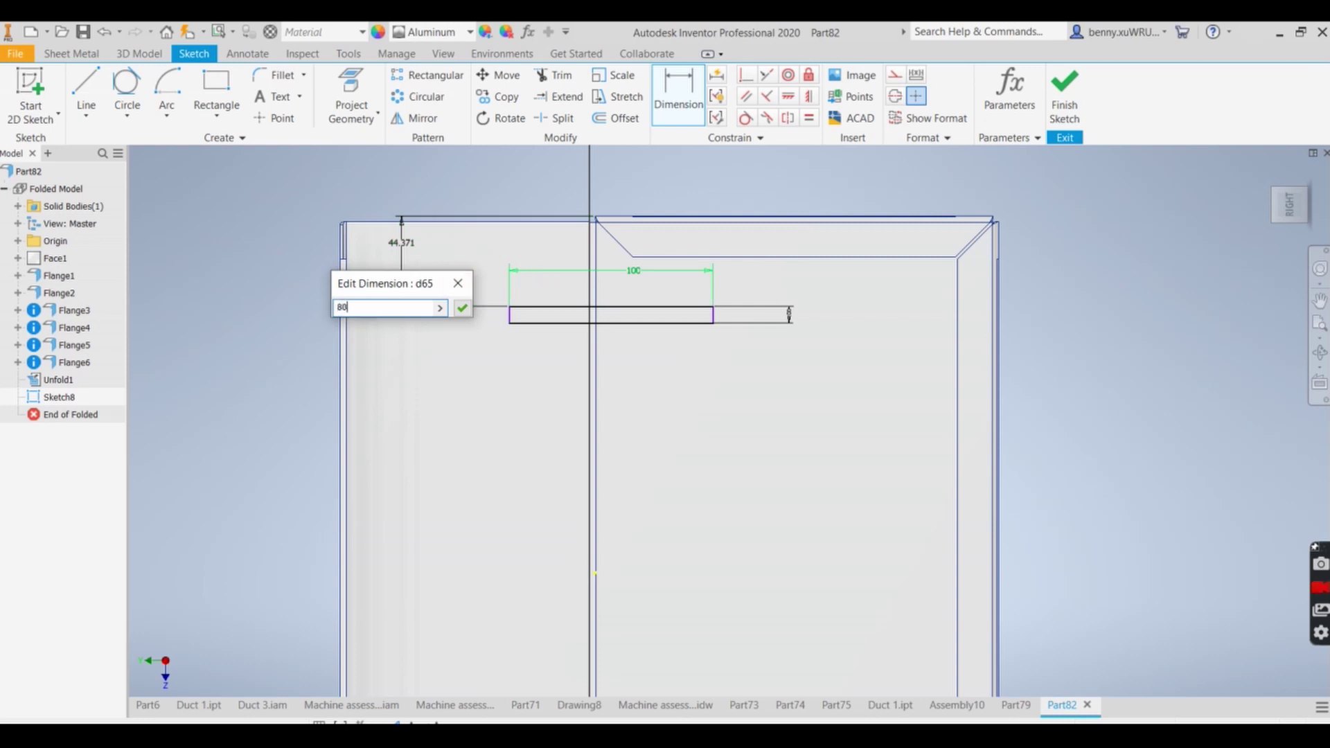
pyautogui.press('Return')
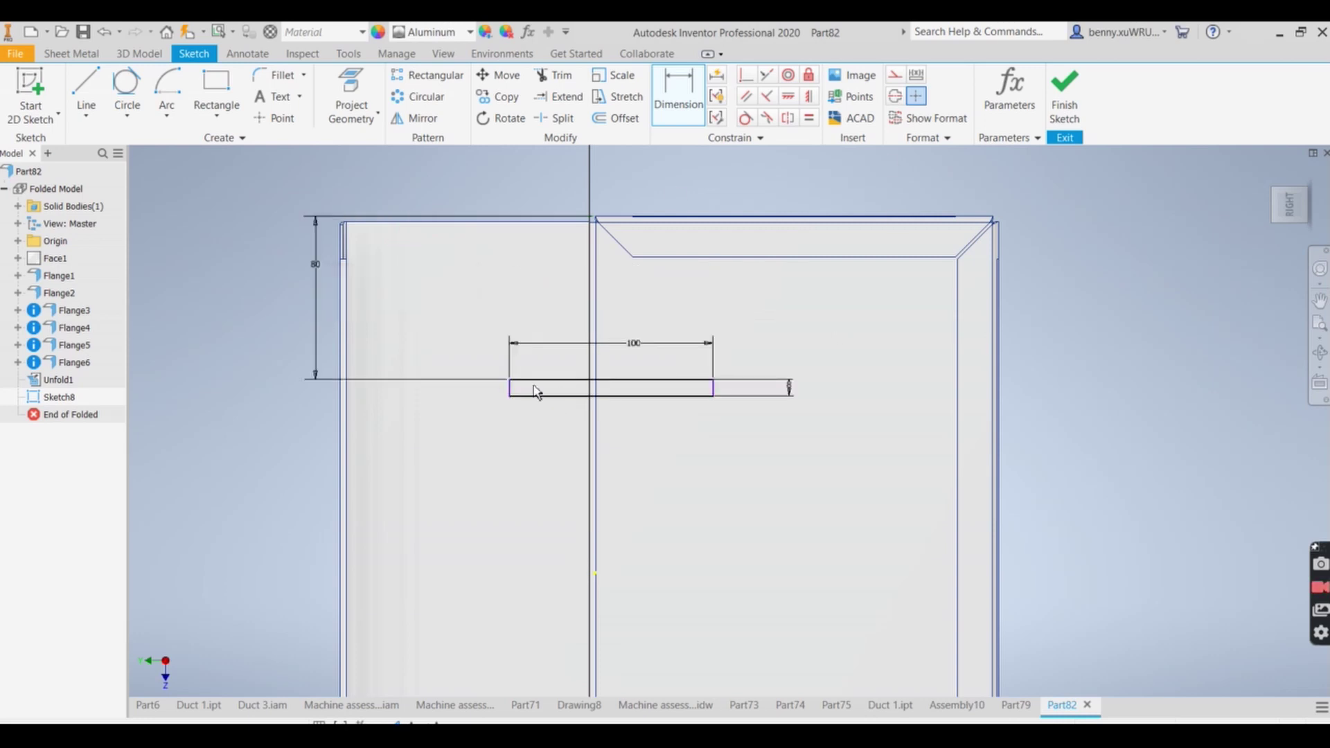
pyautogui.click(596, 319)
pyautogui.click(509, 389)
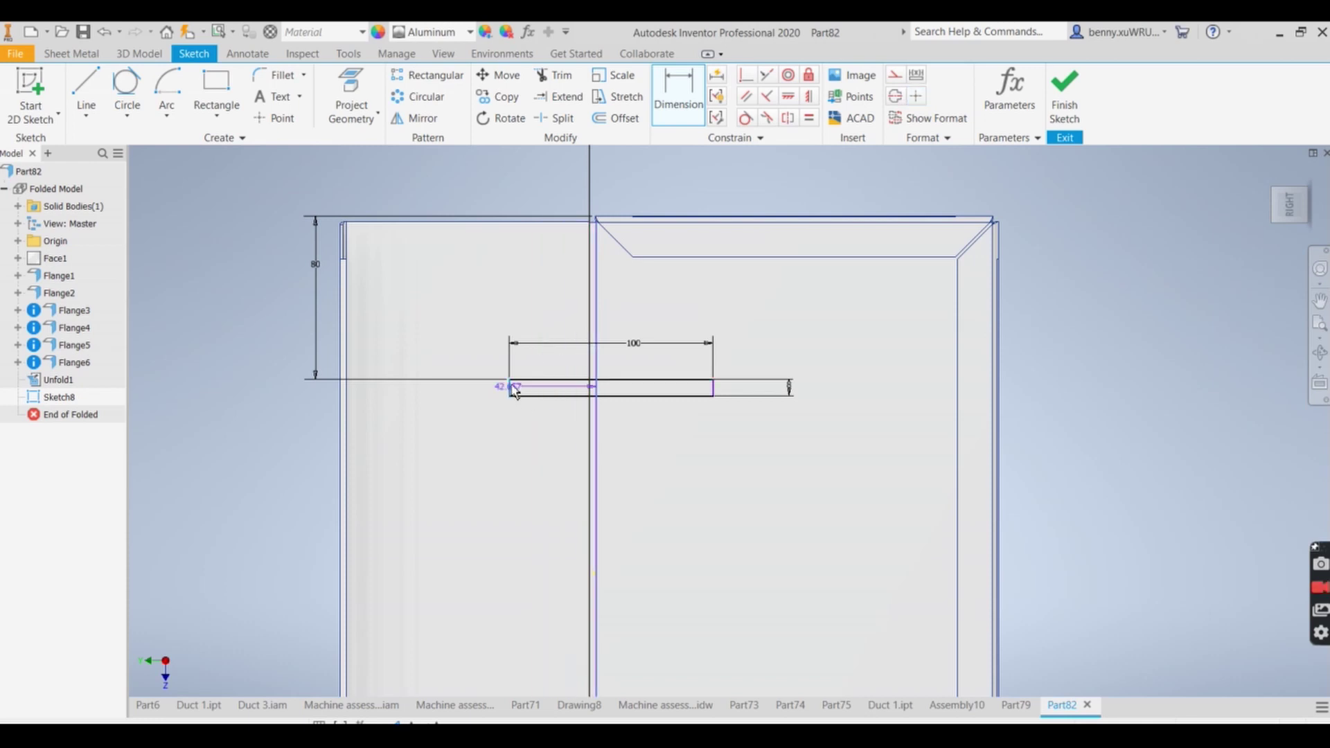
pyautogui.click(535, 279)
pyautogui.write('50')
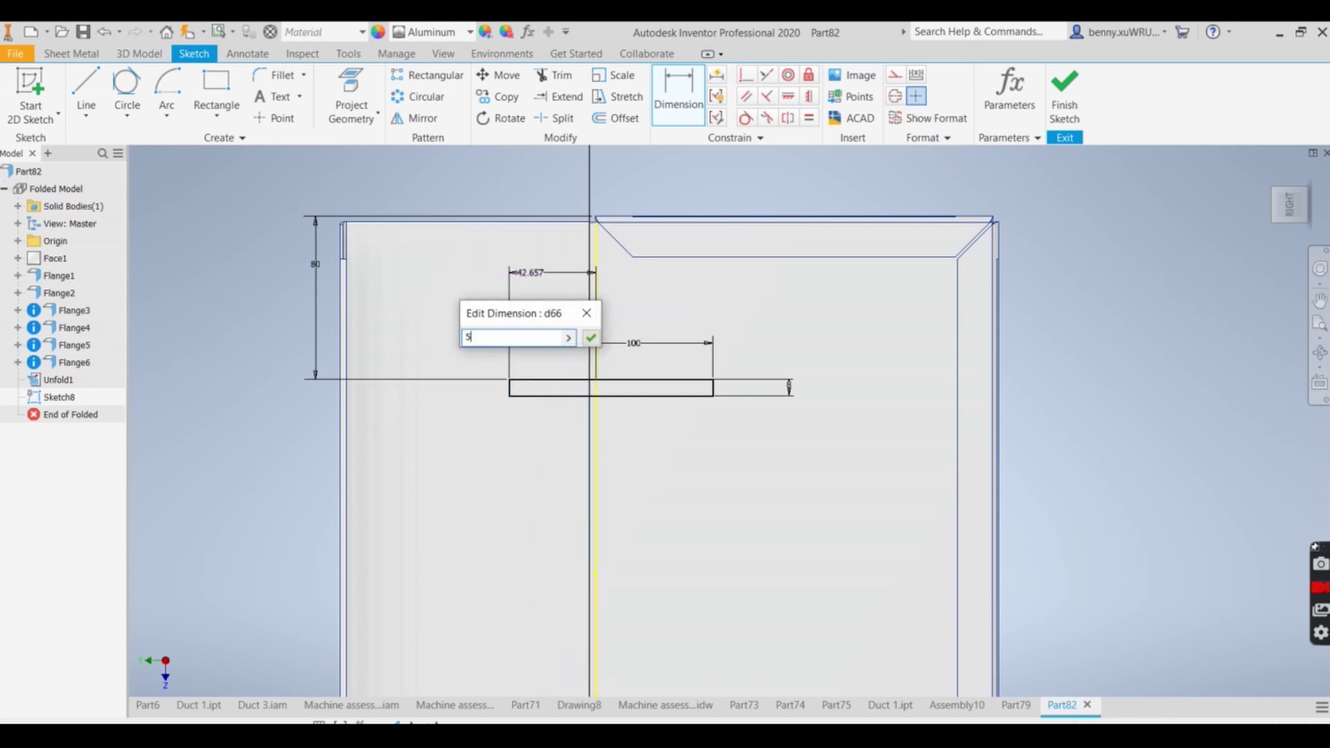
pyautogui.press('Return')
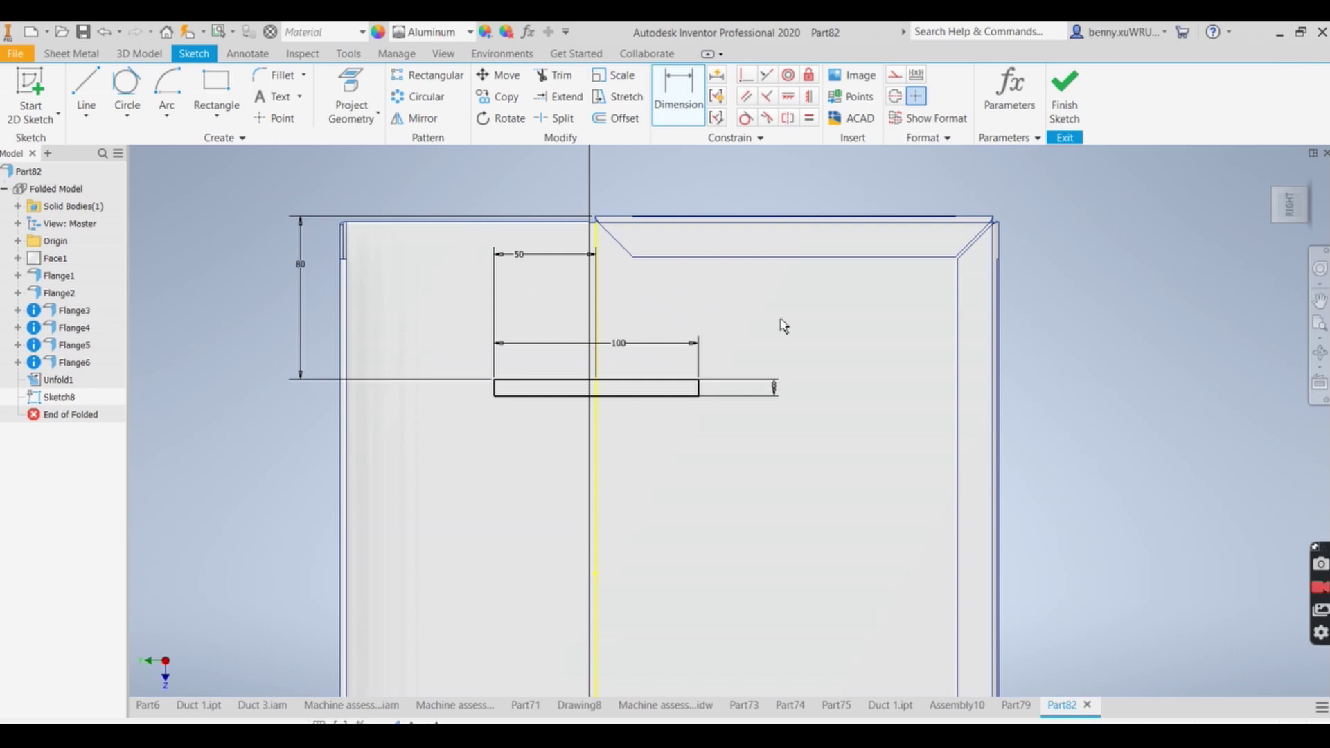
# Fillet all four corners of the slot rectangle with a 2 mm radius.
pyautogui.click(282, 76)
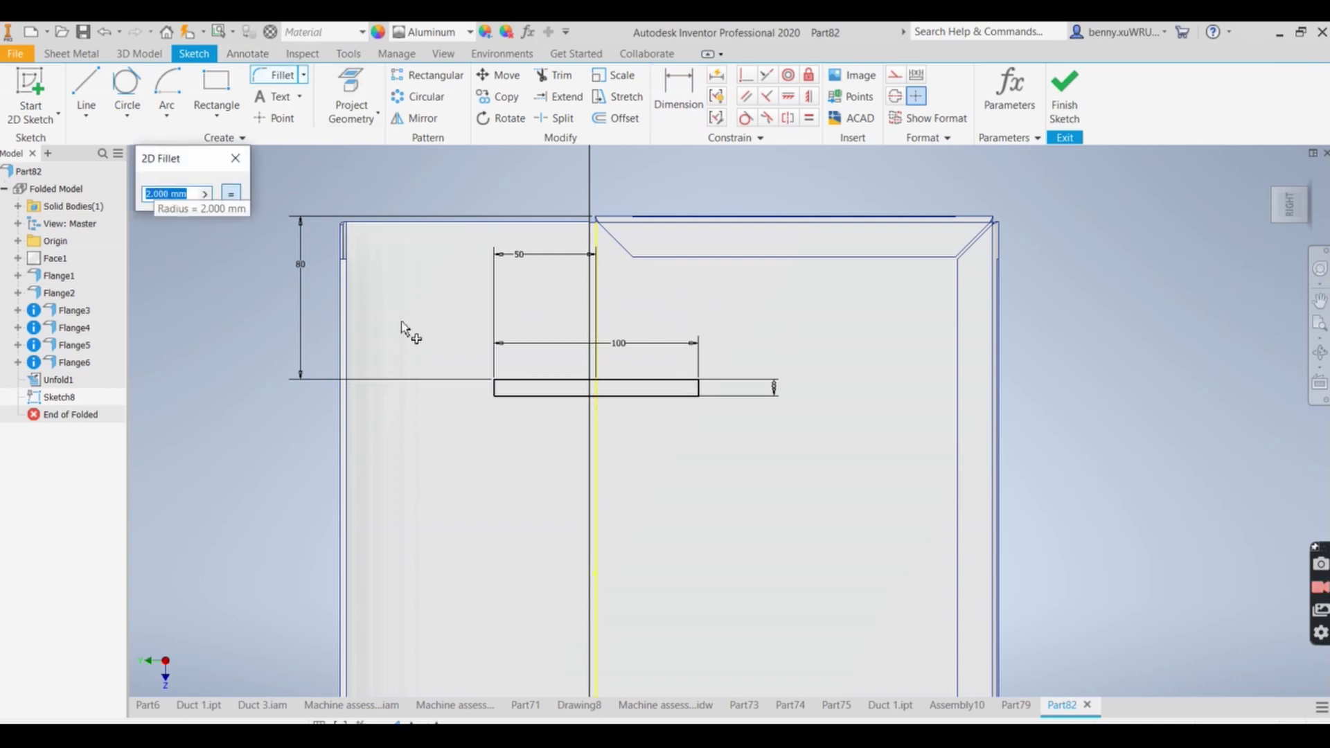
pyautogui.click(492, 379)
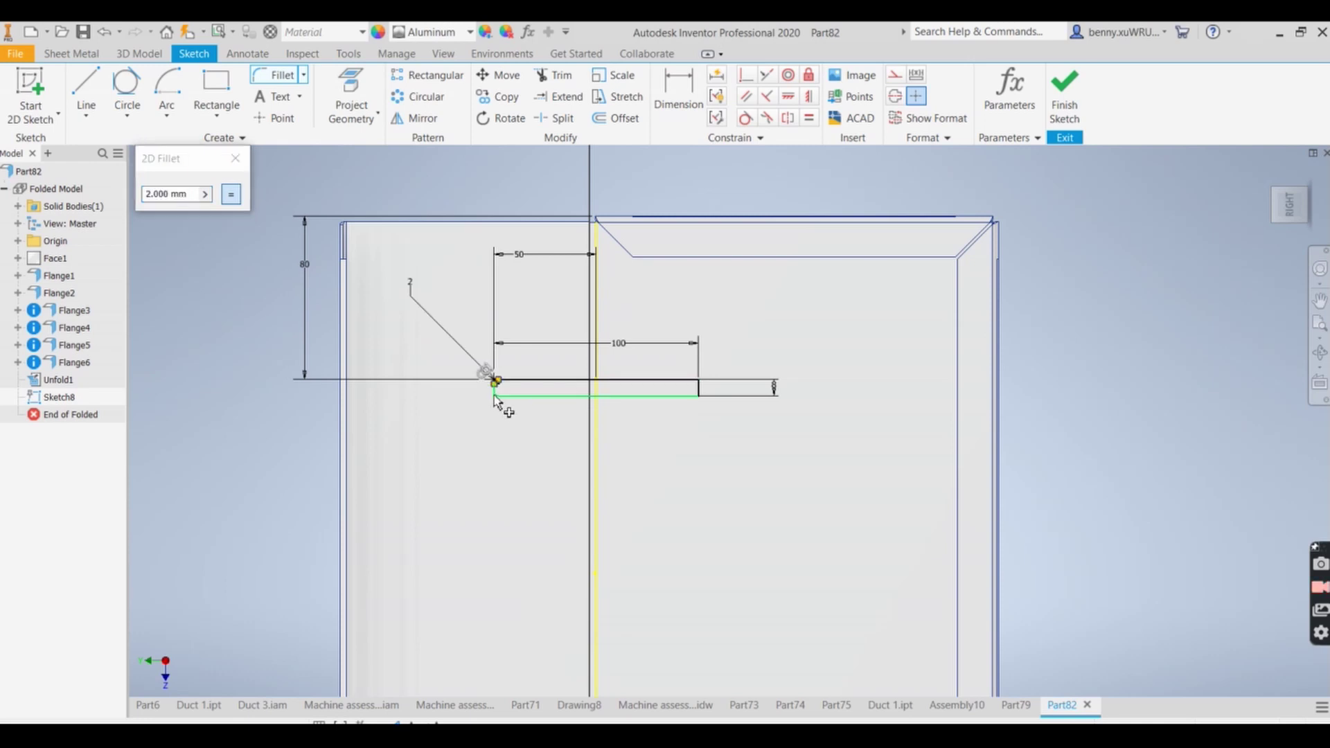
pyautogui.click(495, 395)
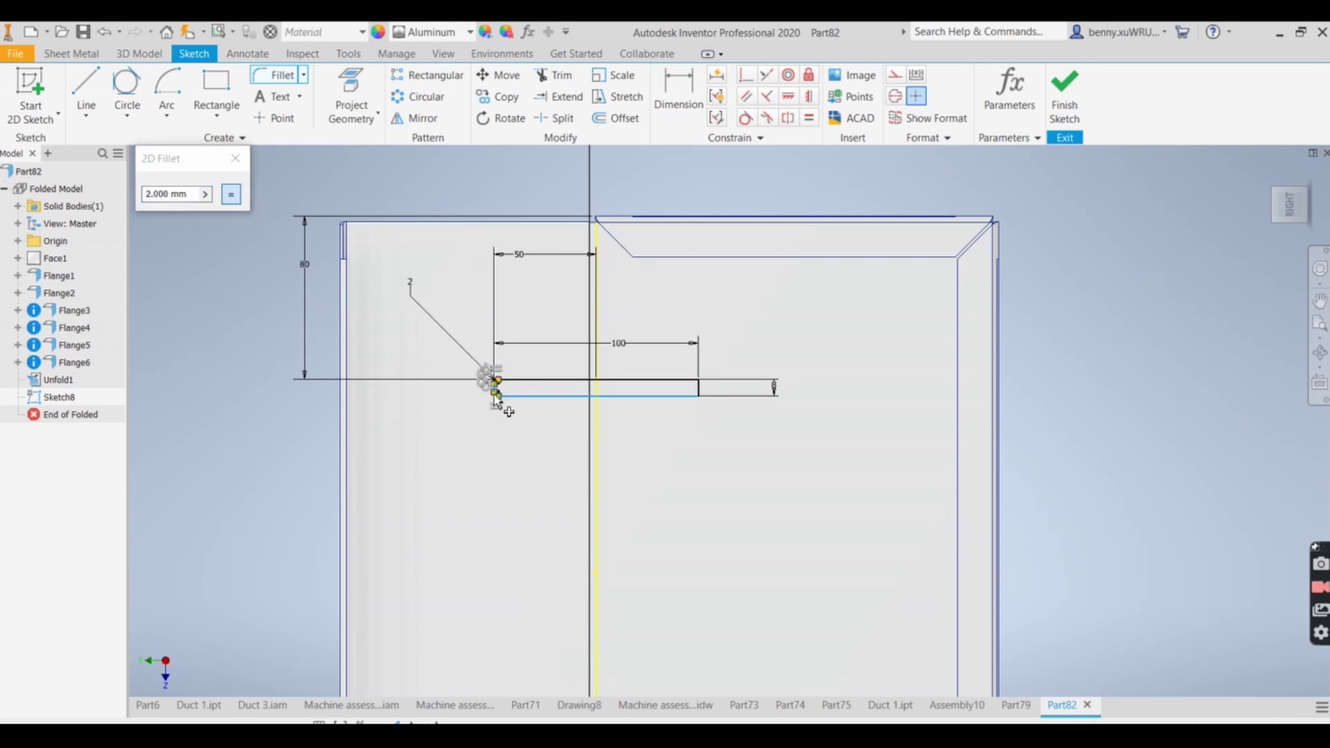
pyautogui.click(697, 395)
pyautogui.click(697, 380)
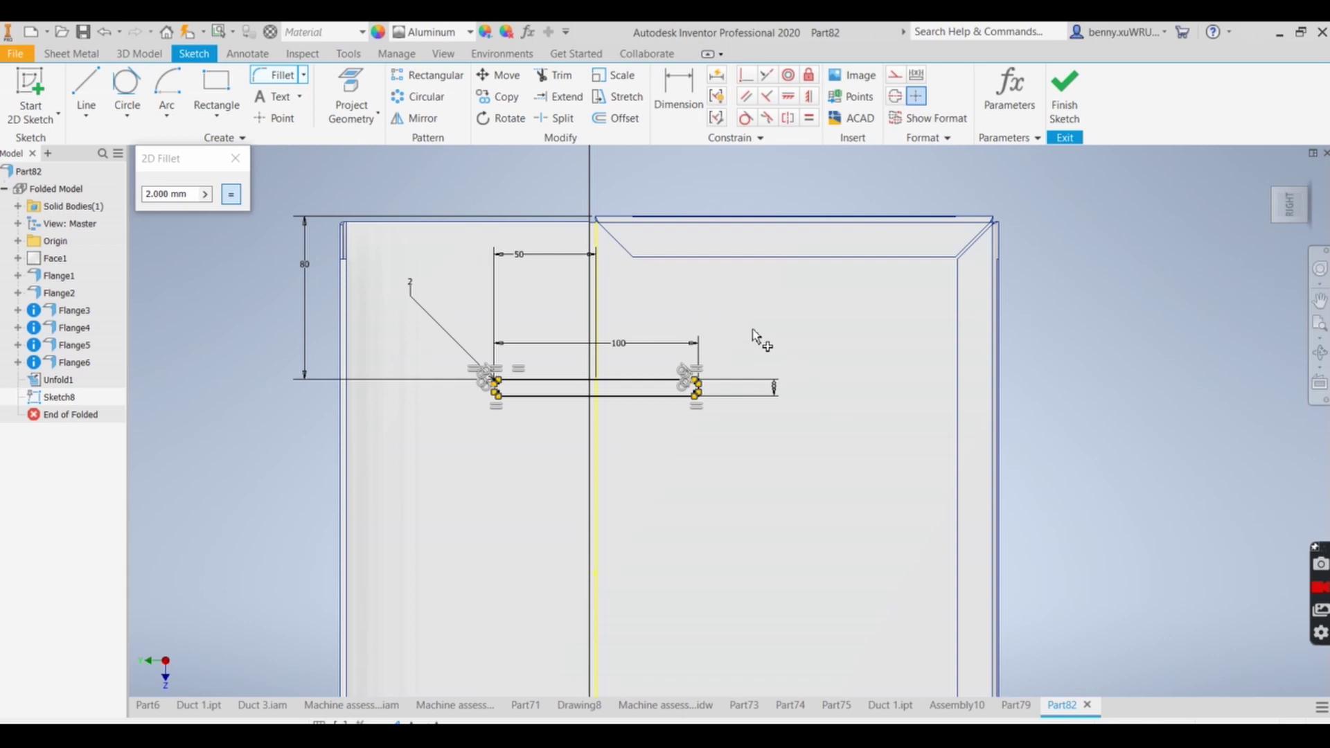
pyautogui.click(236, 159)
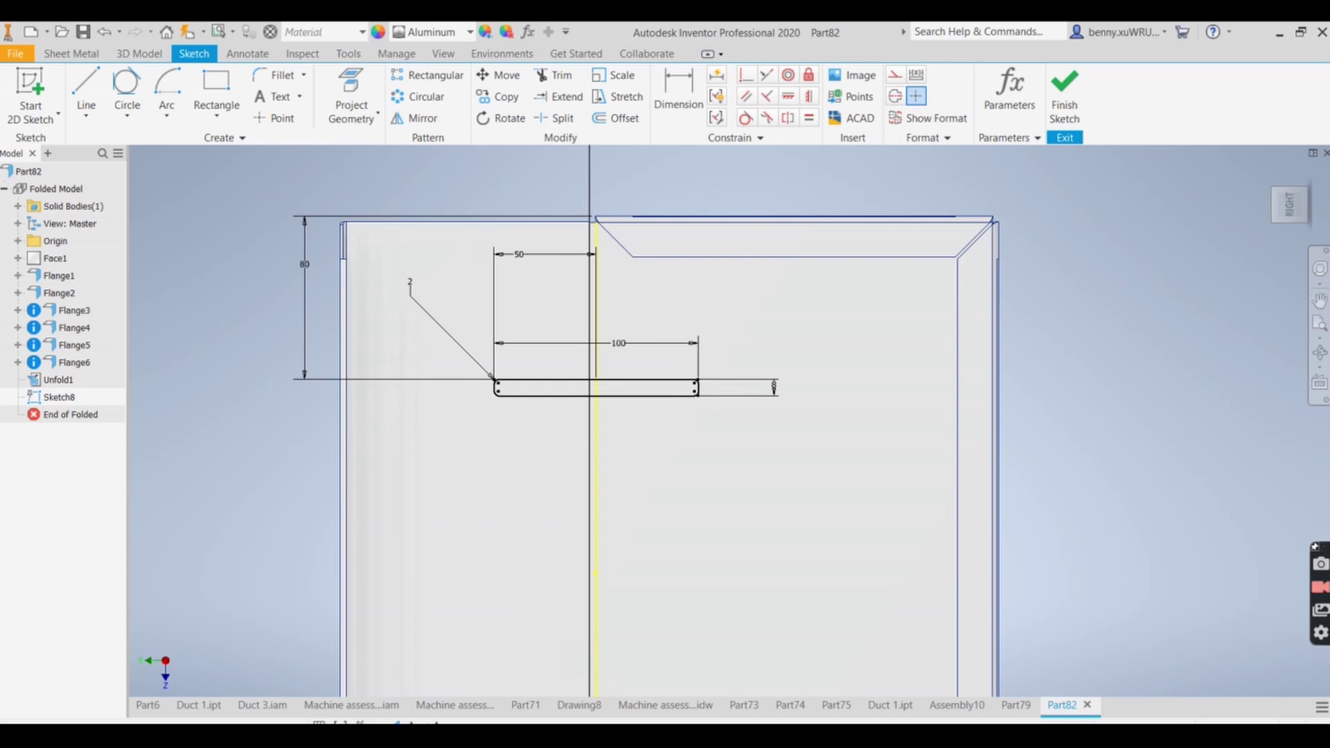
# Check the slot against the Word worksheet, then select the whole slot outline.
pyautogui.click(173, 695)
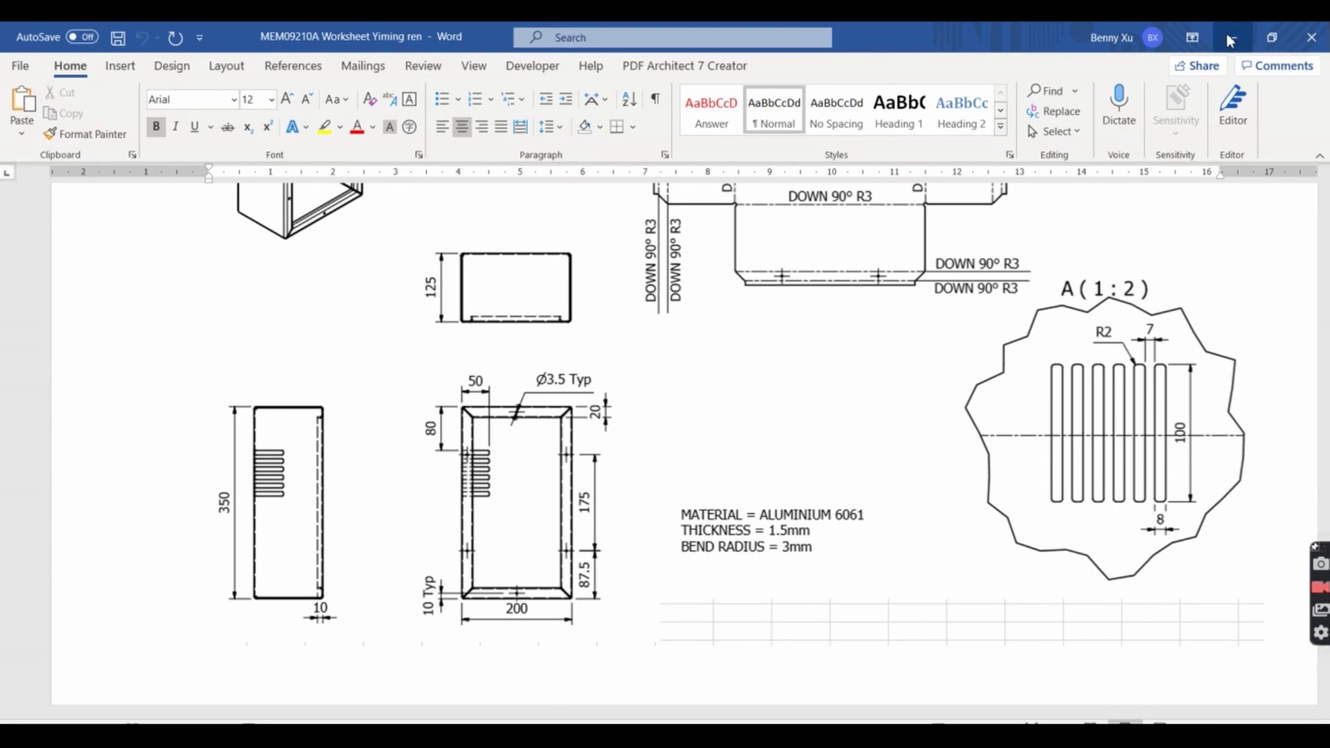
pyautogui.hotkey('alt', 'Tab')
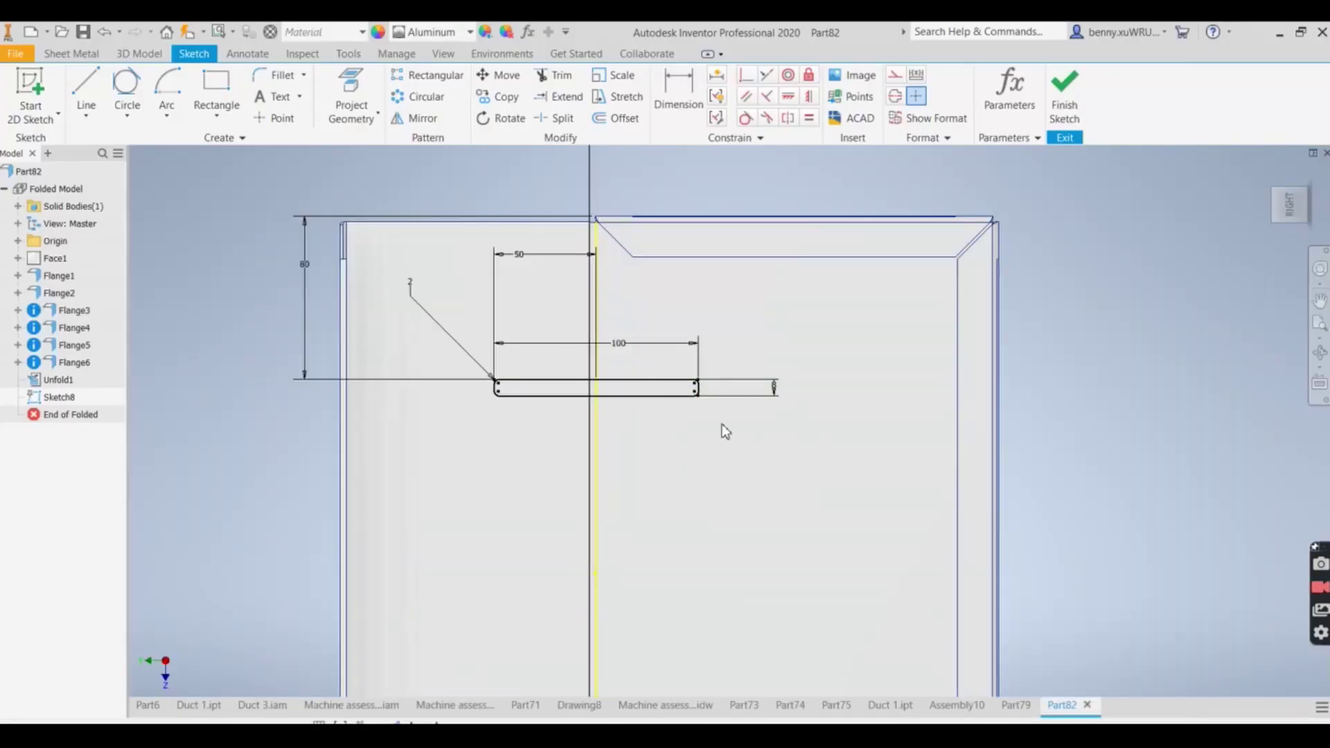
pyautogui.moveTo(974, 495); pyautogui.dragTo(651, 360)
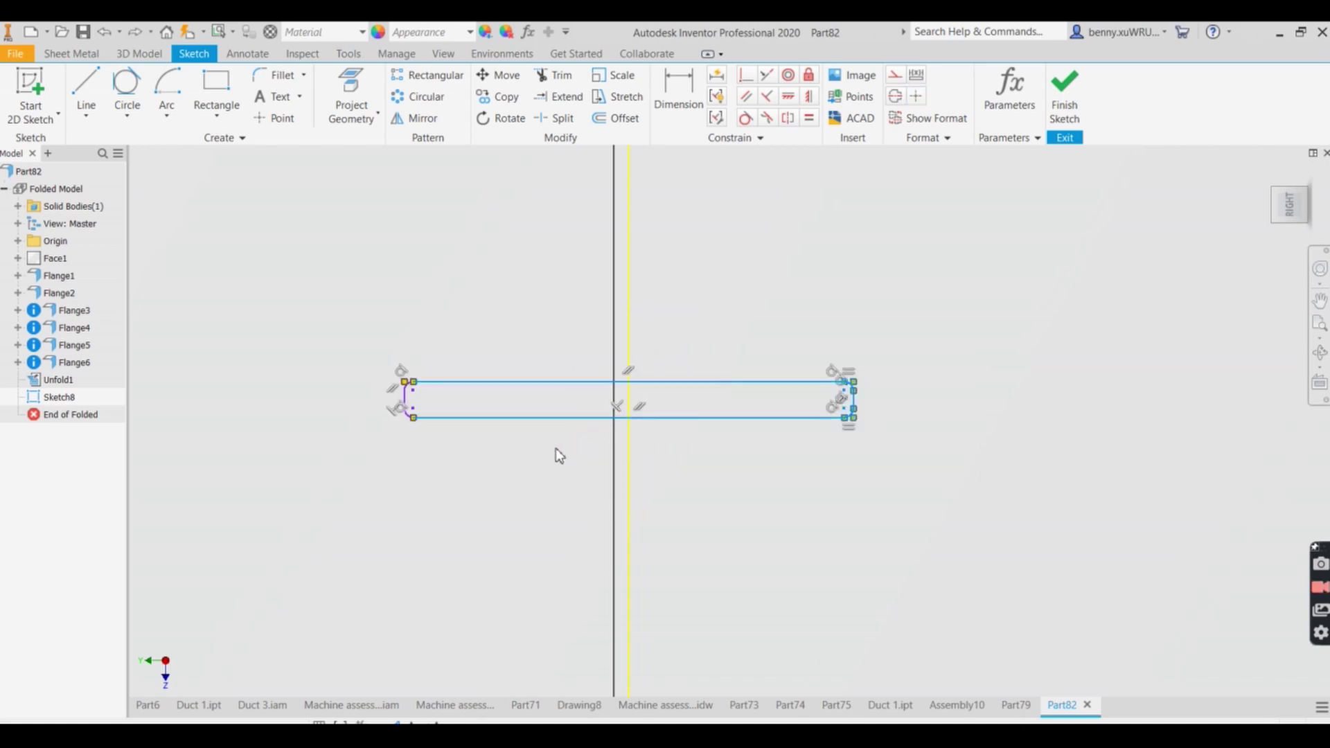
# Pattern the rounded slot downward into 6 copies at 15 mm spacing and finish the sketch.
pyautogui.moveTo(552, 451); pyautogui.dragTo(317, 338)
pyautogui.keyDown('ctrl'); pyautogui.moveTo(942, 451); pyautogui.dragTo(773, 334); pyautogui.keyUp('ctrl')
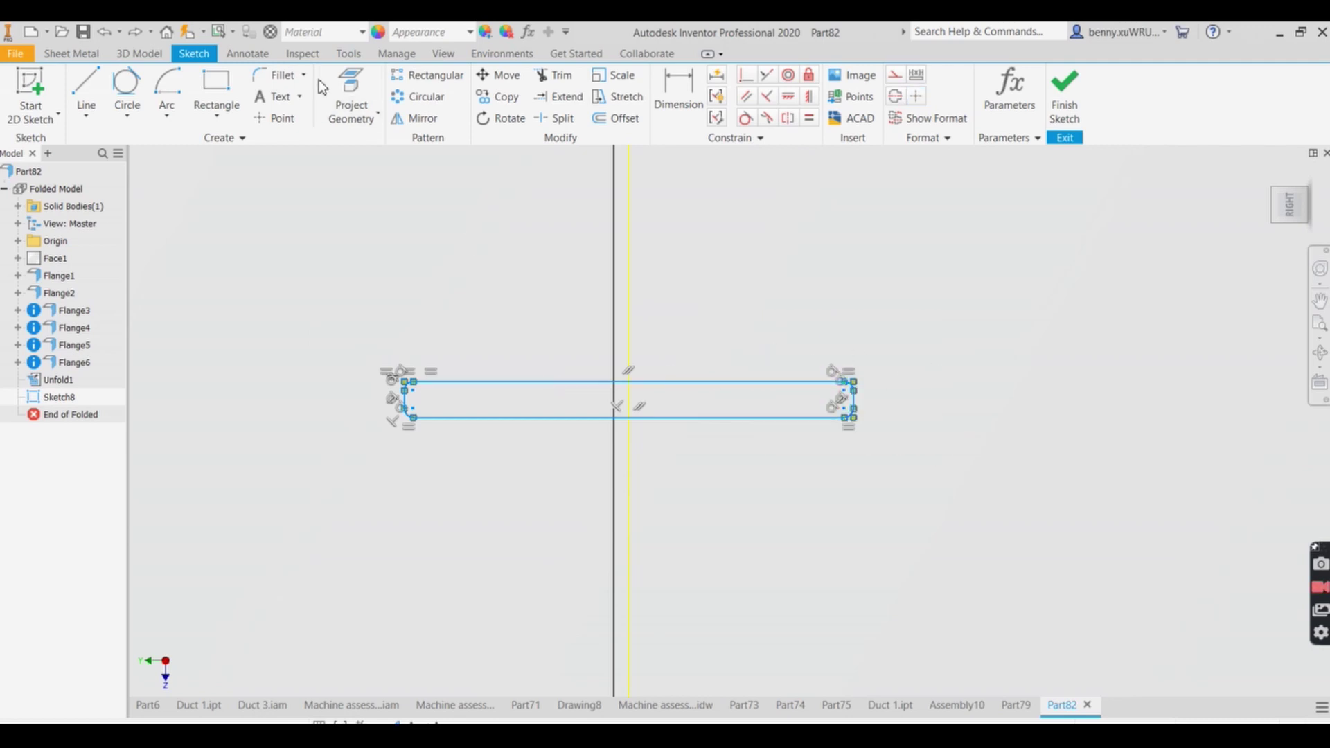
pyautogui.click(438, 81)
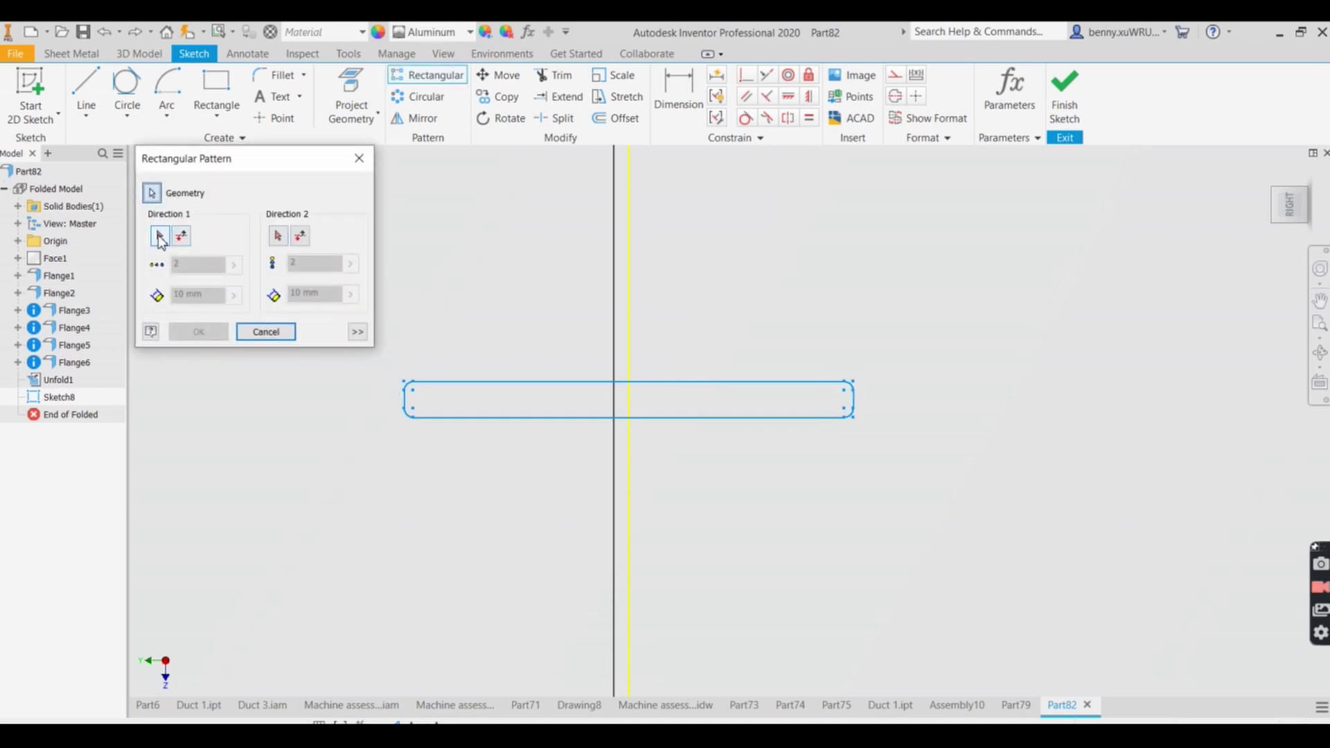
pyautogui.click(404, 402)
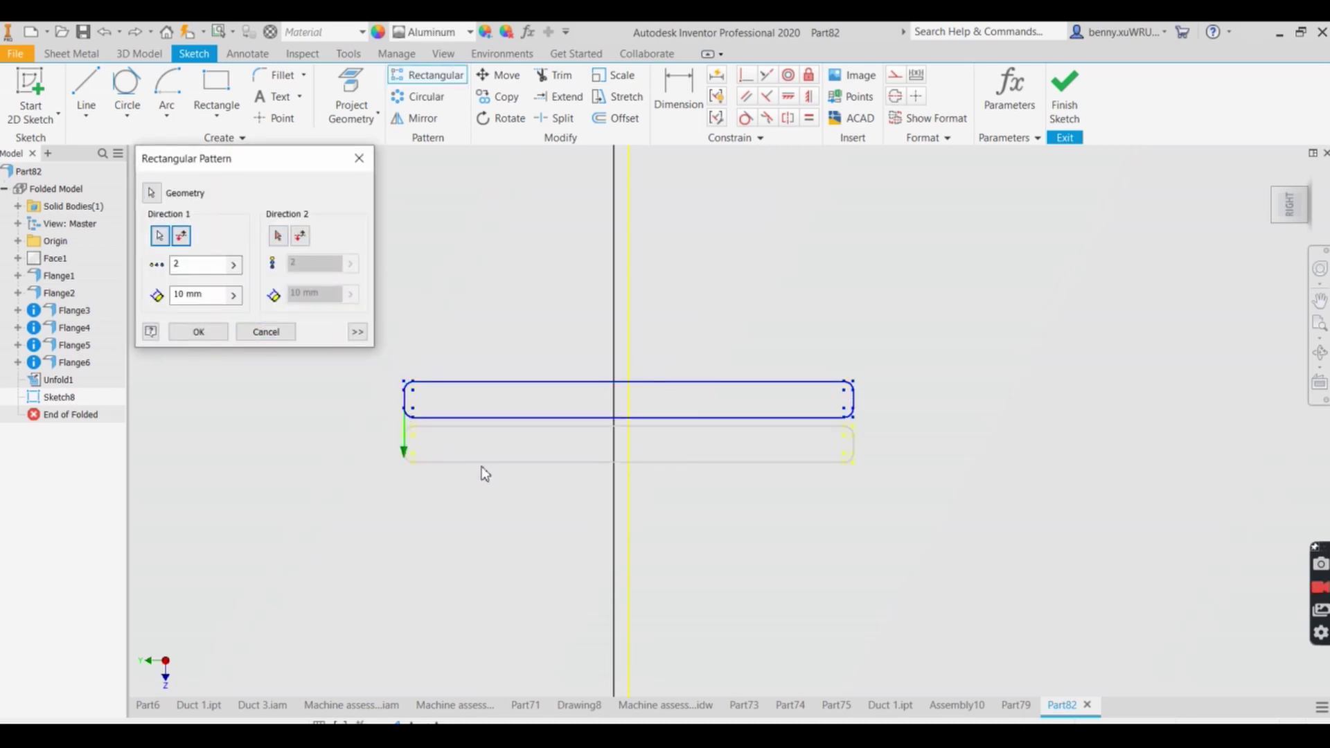
pyautogui.click(222, 294)
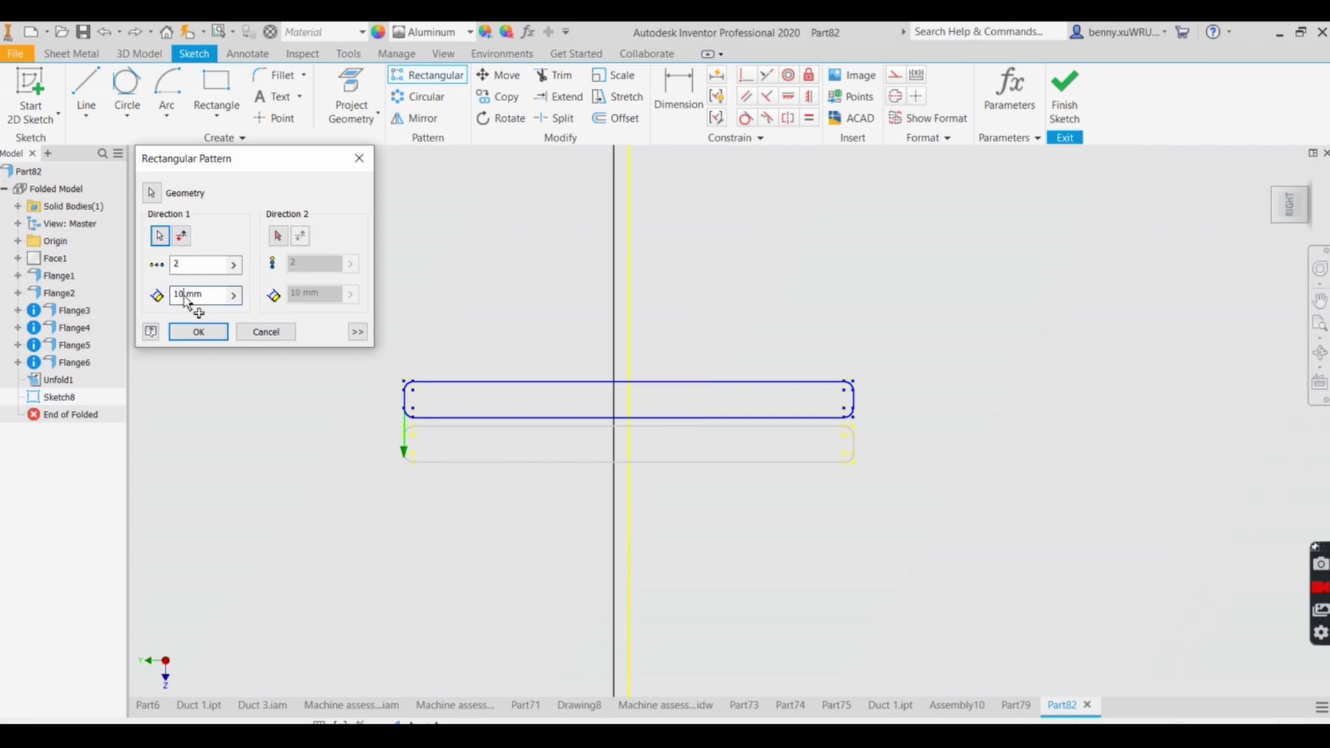
pyautogui.press('BackSpace')
pyautogui.press('BackSpace')
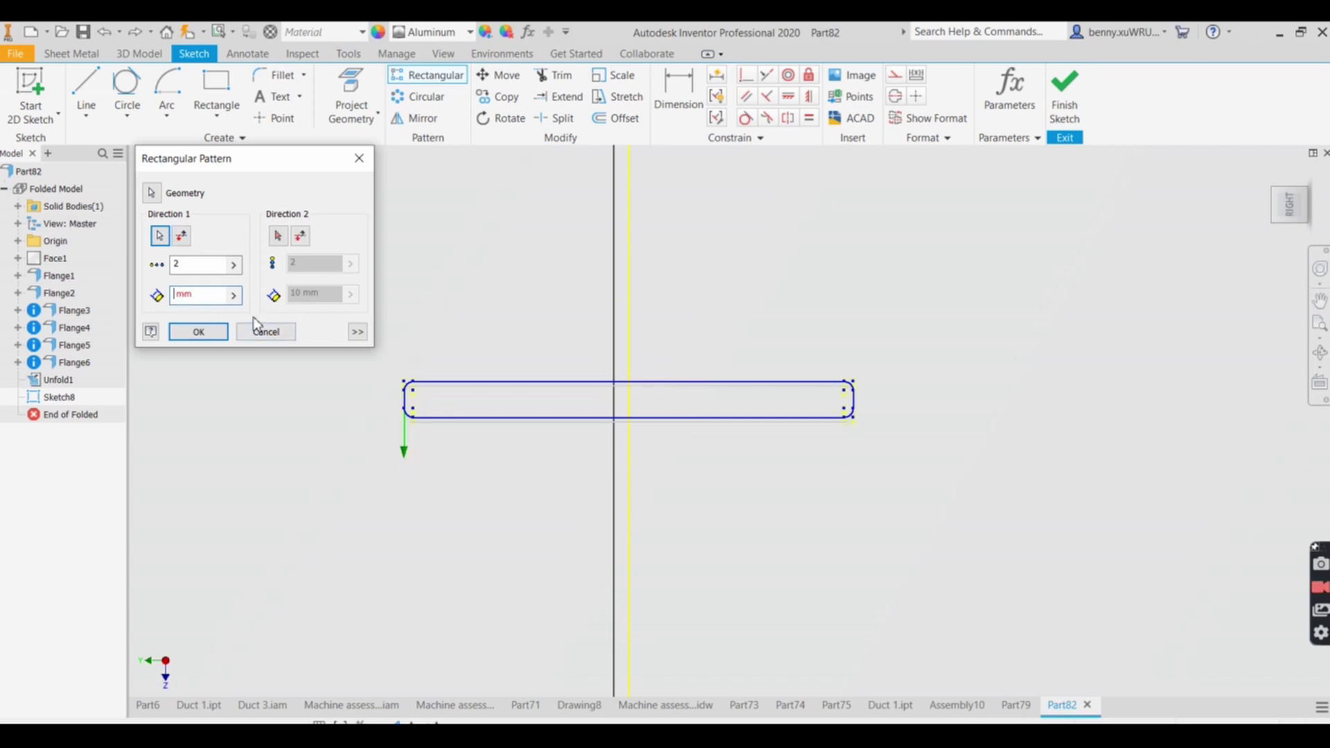
pyautogui.write('15')
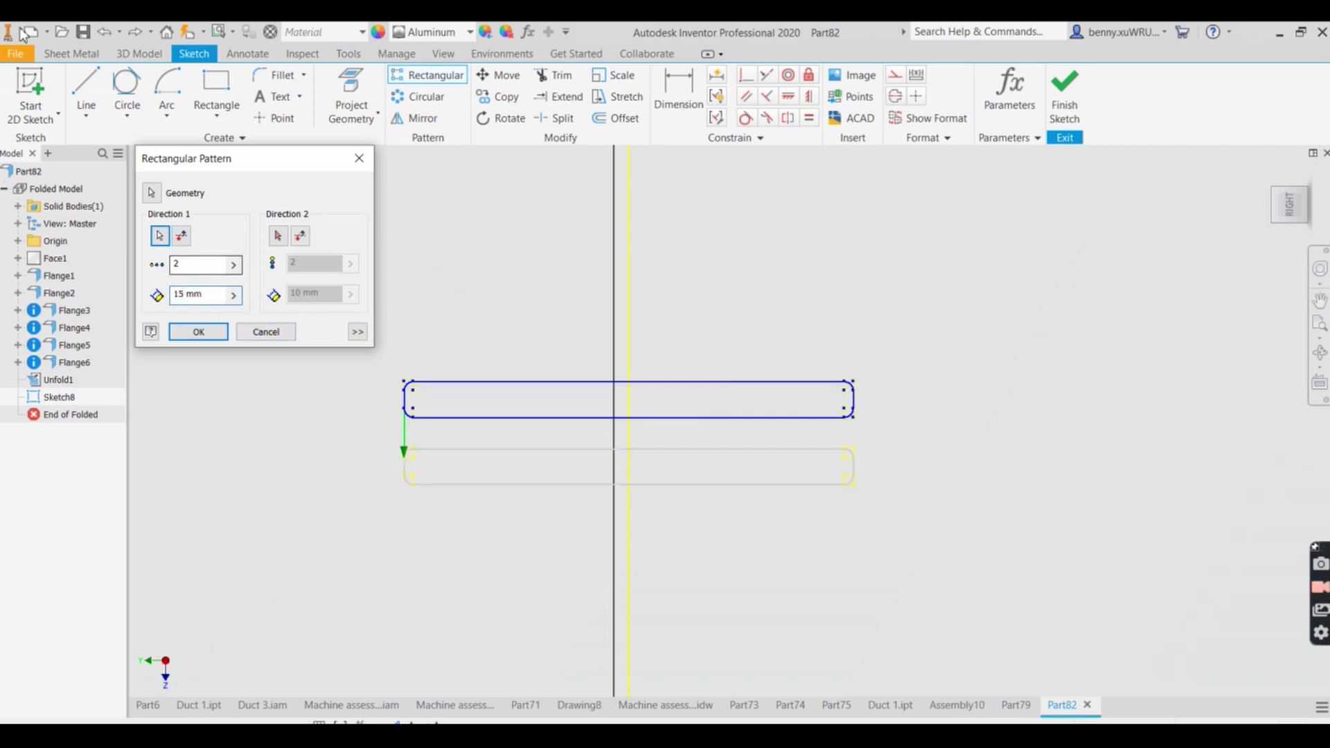
pyautogui.doubleClick(189, 270)
pyautogui.scroll(5, 1036, 489)
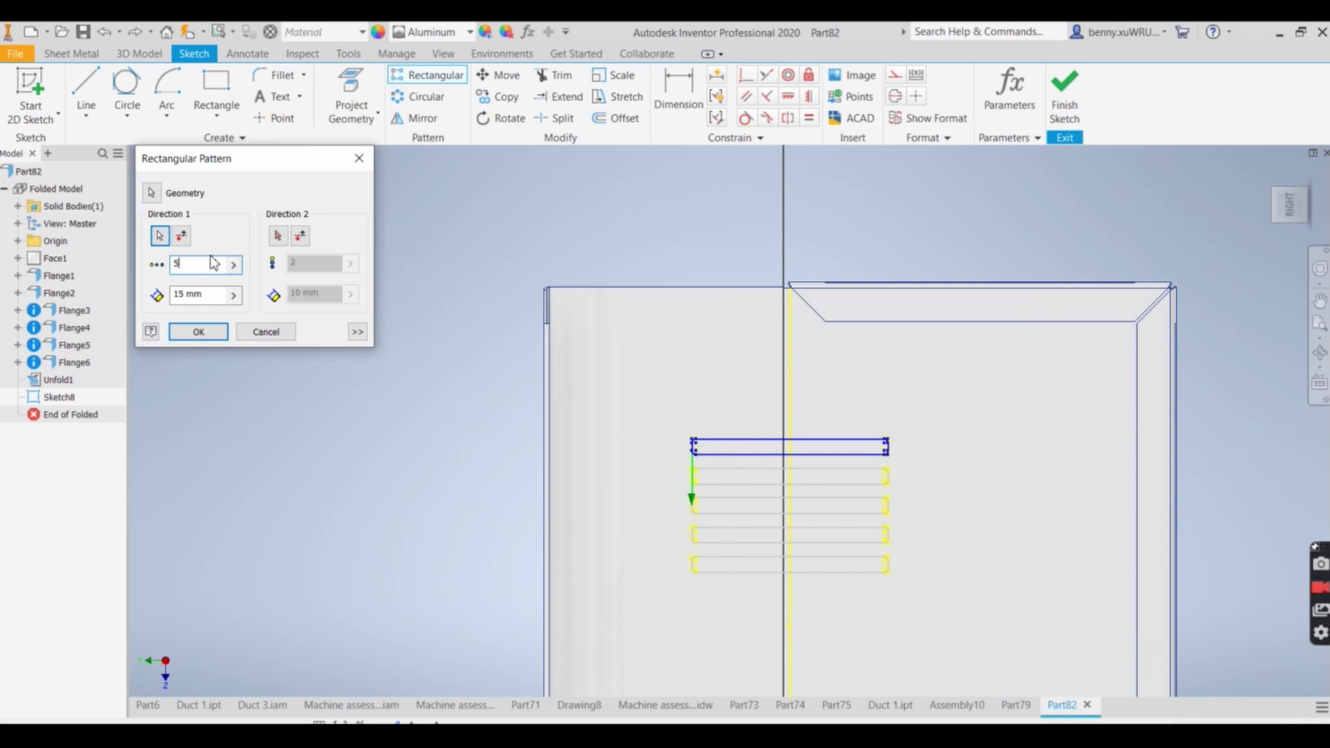
pyautogui.write('6')
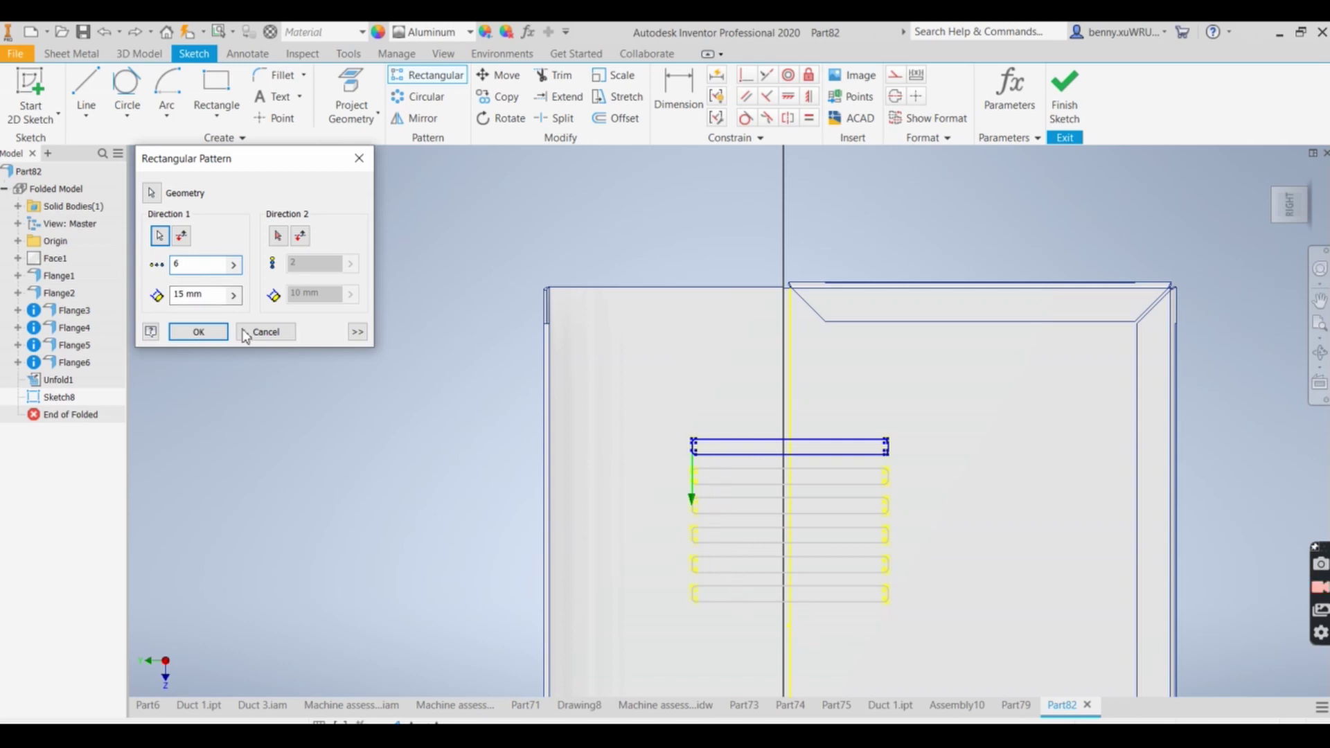
pyautogui.click(188, 332)
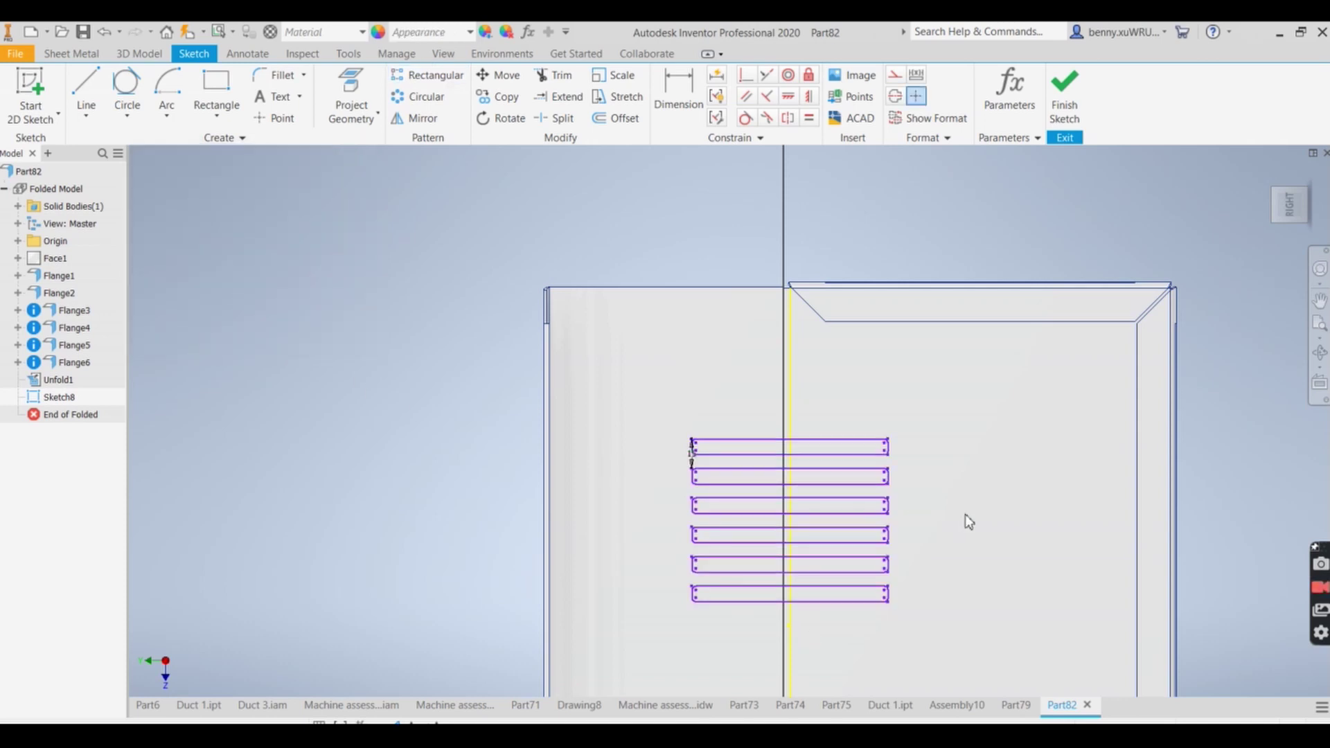
pyautogui.click(1066, 90)
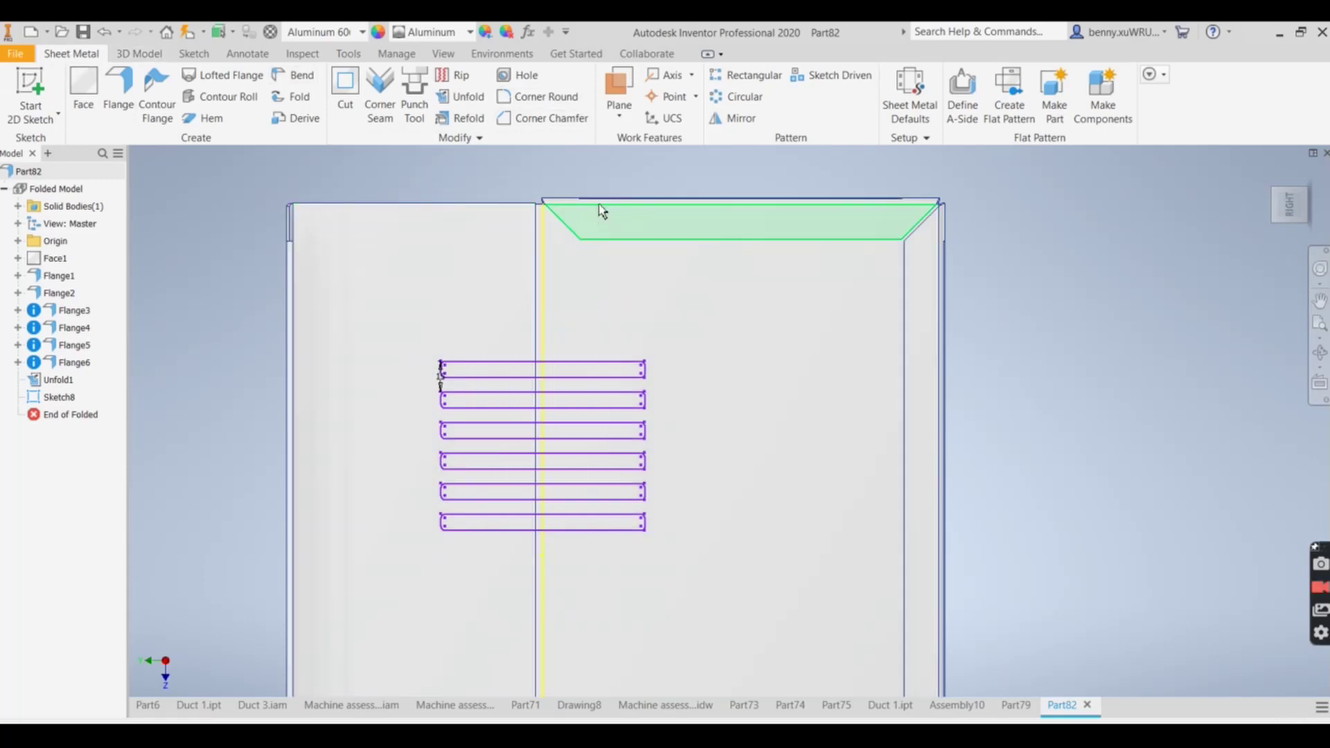
# Cut all six slot profiles through the flattened wall as Cut1.
pyautogui.click(351, 95)
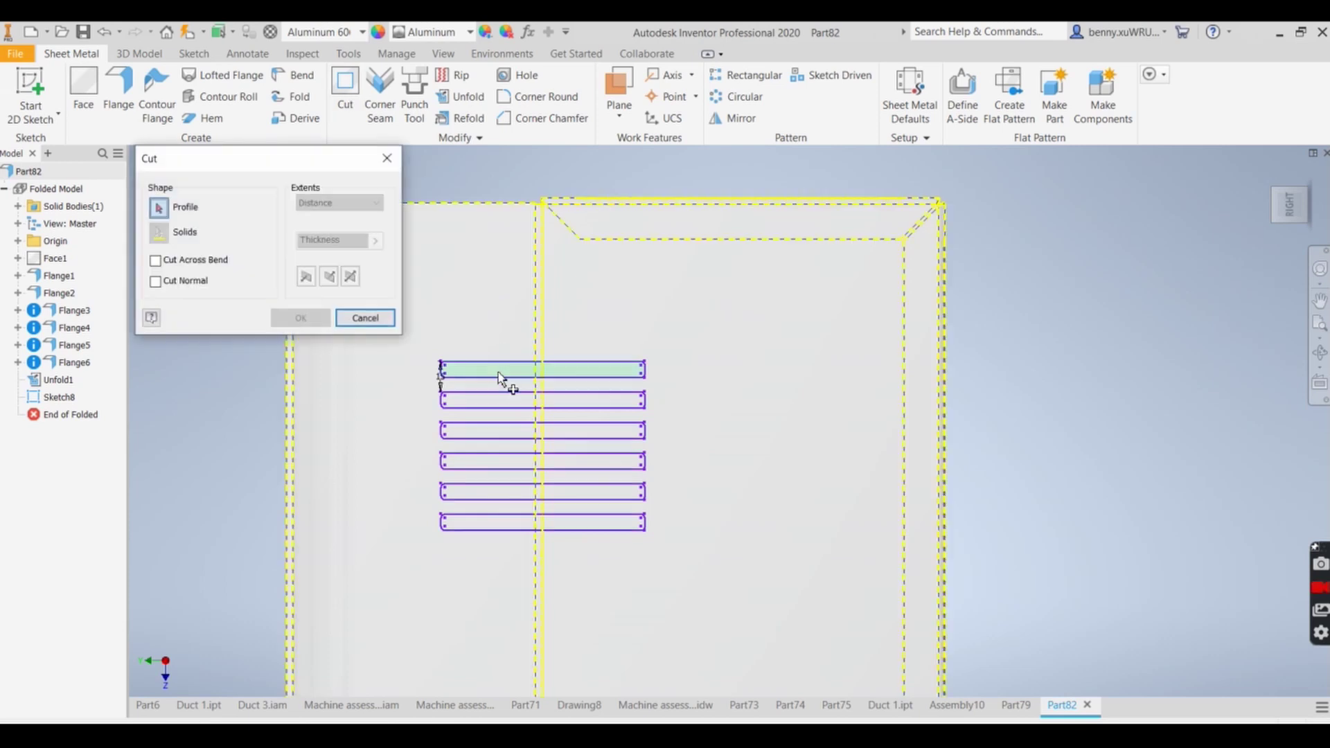
pyautogui.click(483, 401)
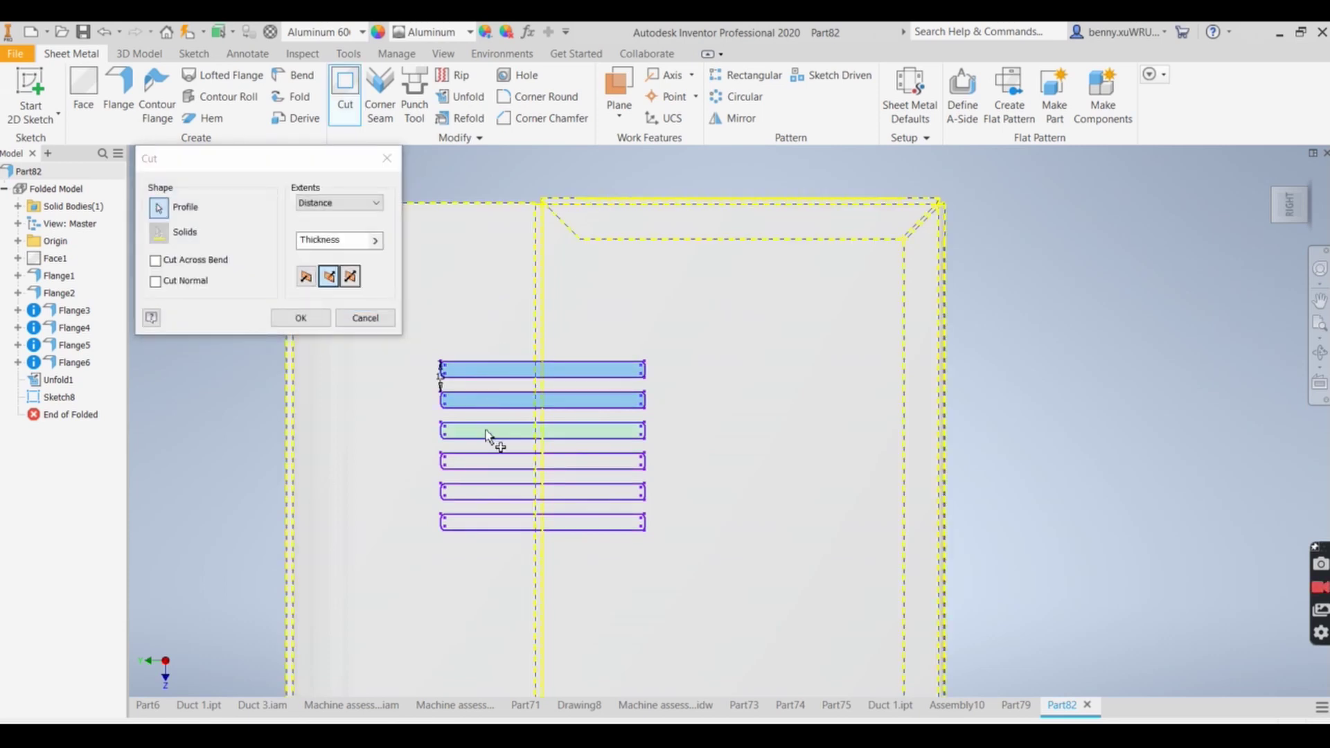
pyautogui.click(490, 433)
pyautogui.click(483, 466)
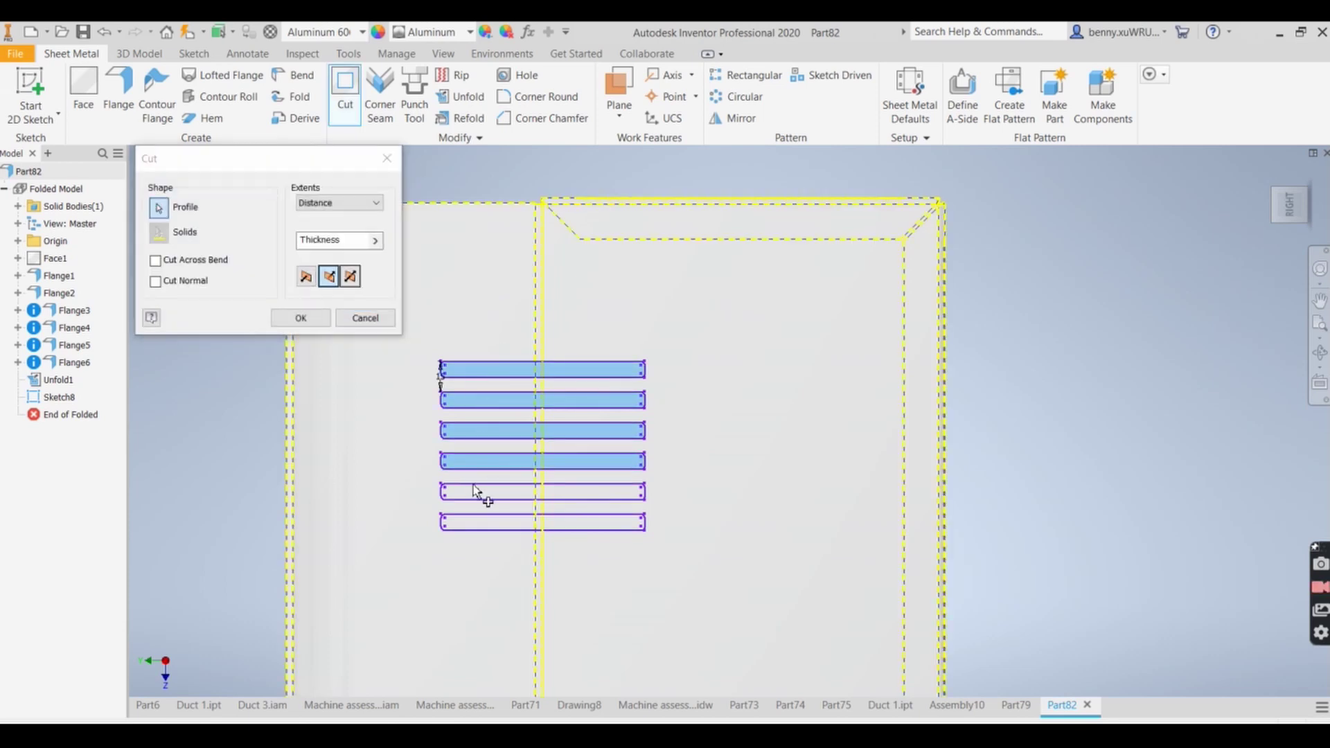
pyautogui.click(481, 493)
pyautogui.click(476, 525)
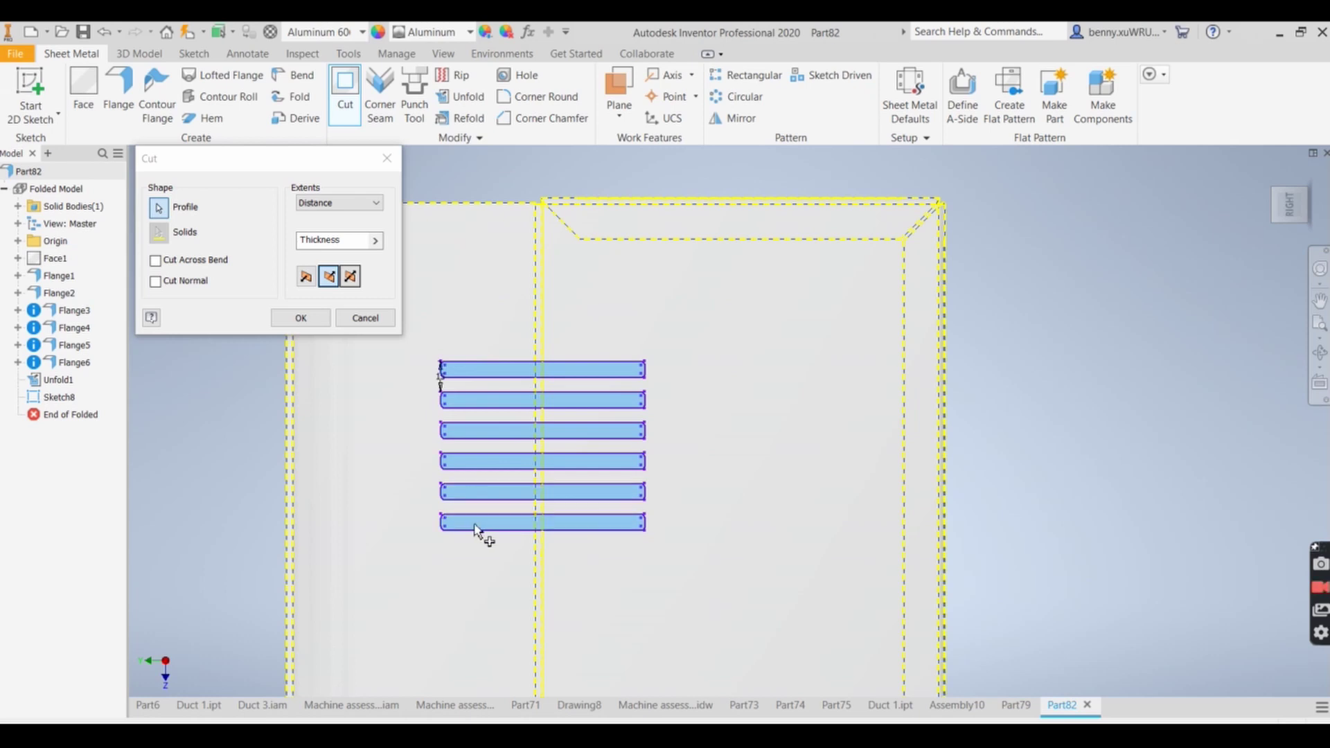
pyautogui.click(303, 318)
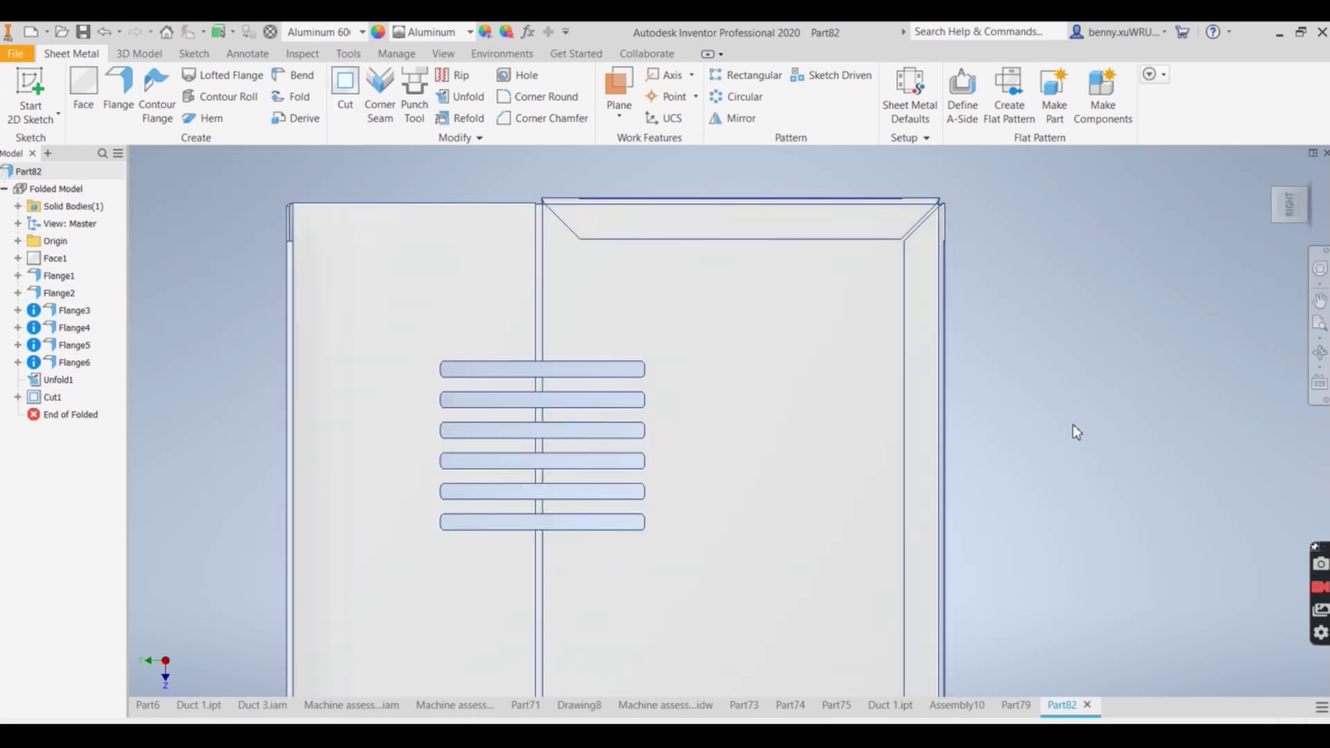
# Refold the slotted wall back onto the box as Refold1 and inspect the result.
pyautogui.keyDown('shift'); pyautogui.moveTo(1078, 451); pyautogui.dragTo(1132, 331, button='middle'); pyautogui.keyUp('shift')
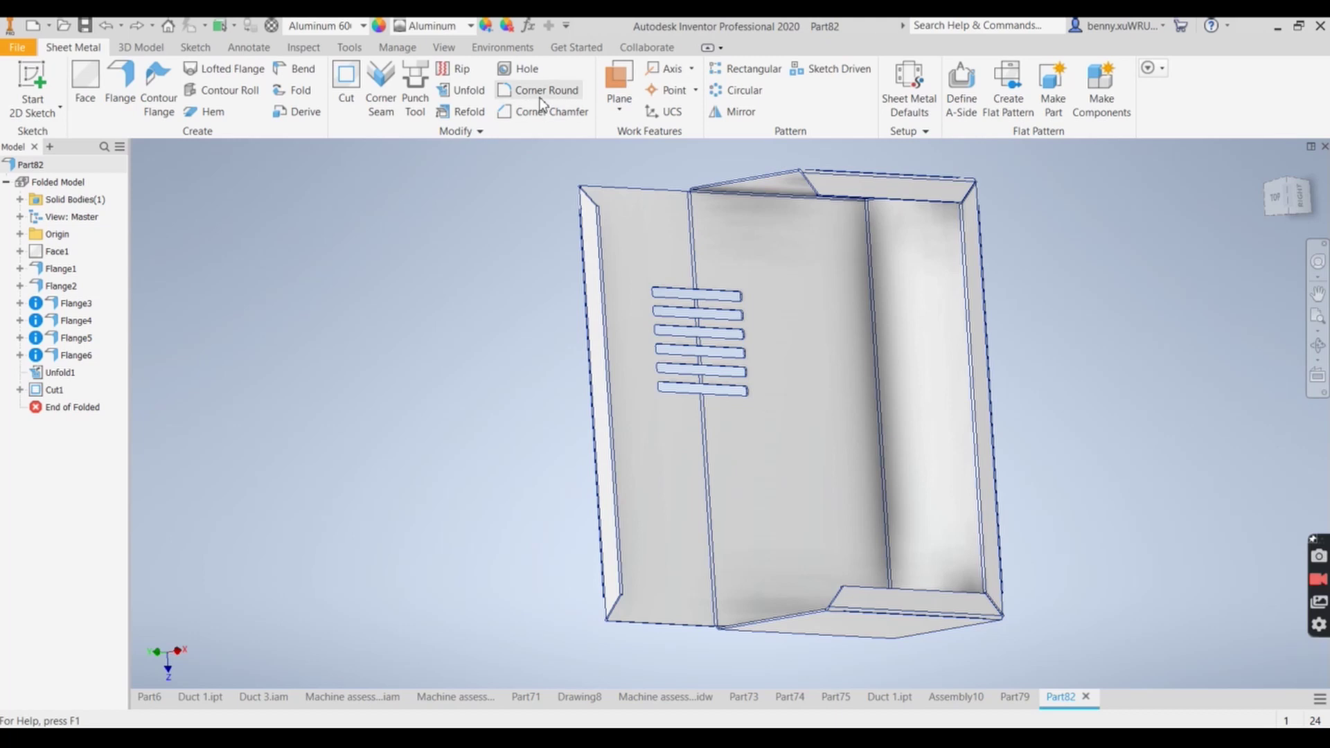
pyautogui.click(468, 113)
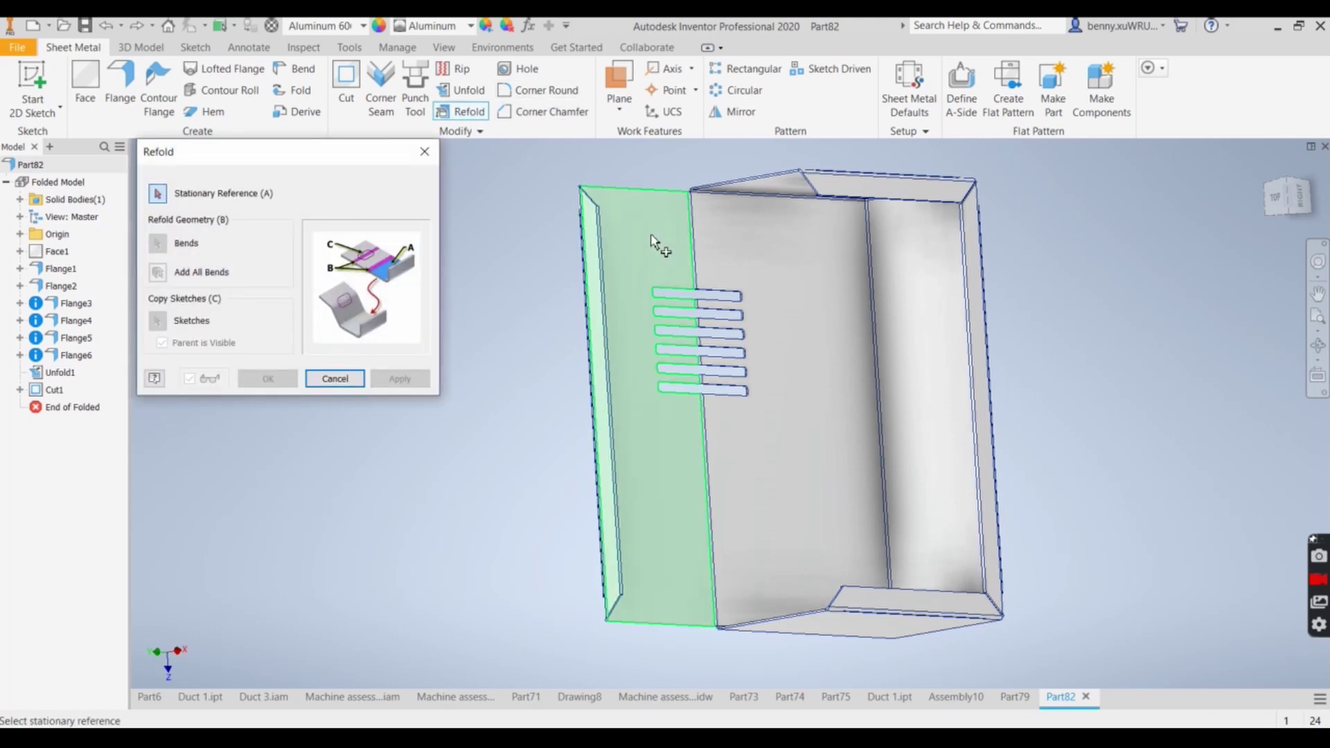
pyautogui.click(652, 238)
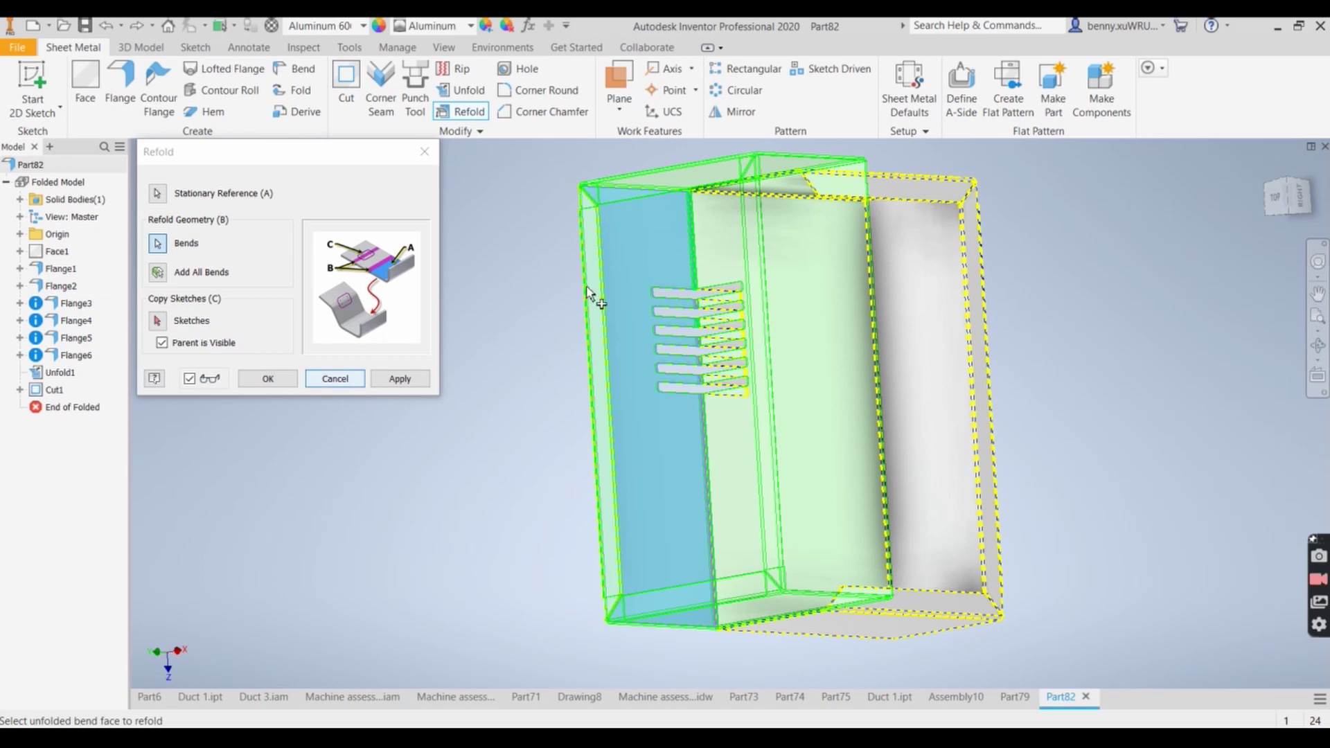
pyautogui.click(407, 380)
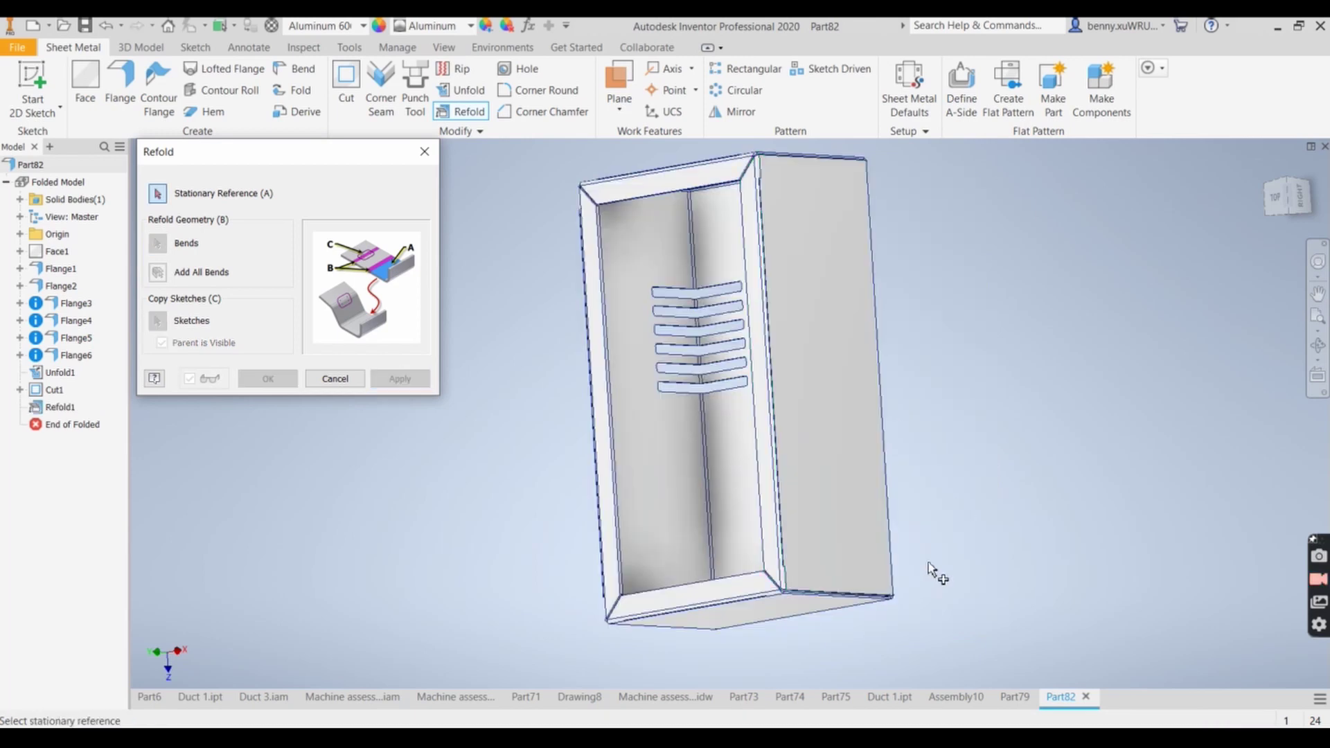
pyautogui.keyDown('shift'); pyautogui.moveTo(928, 572); pyautogui.dragTo(1063, 559, button='middle'); pyautogui.keyUp('shift')
pyautogui.hotkey('alt', 'Tab')
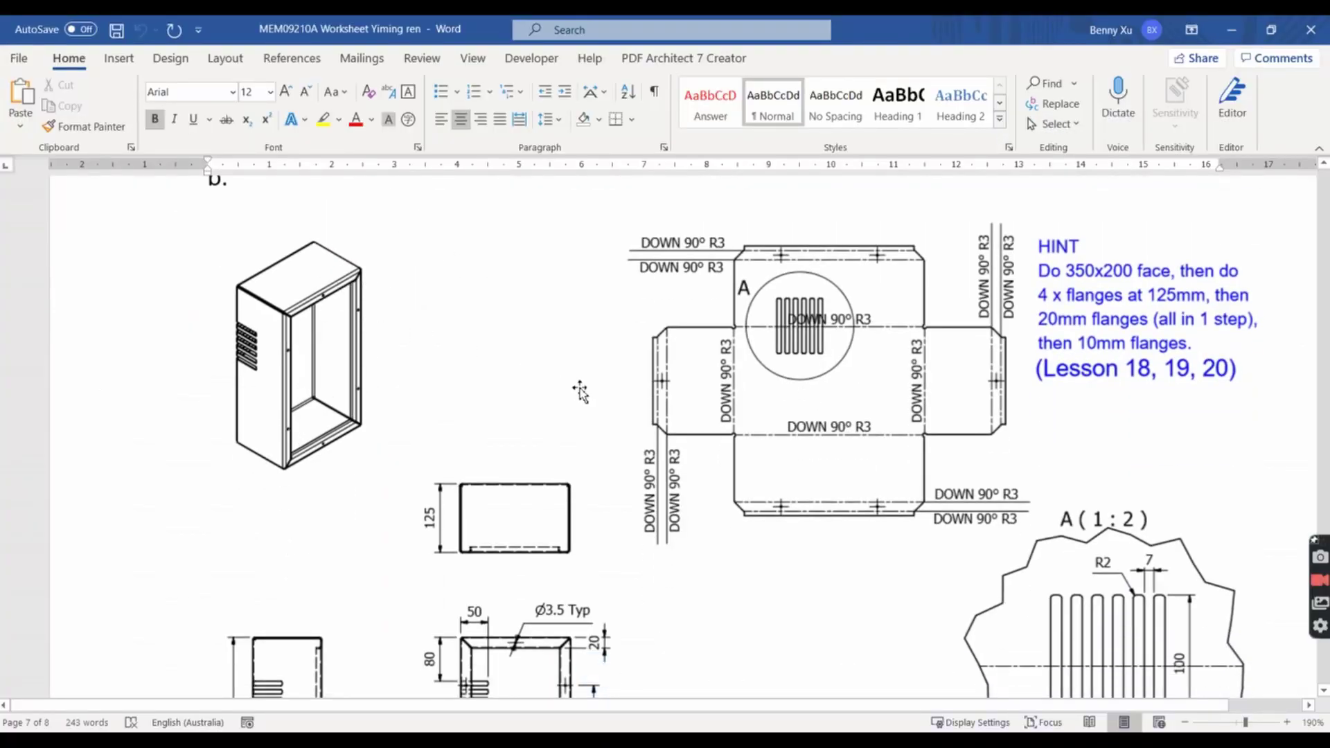
pyautogui.scroll(-3, 585, 402)
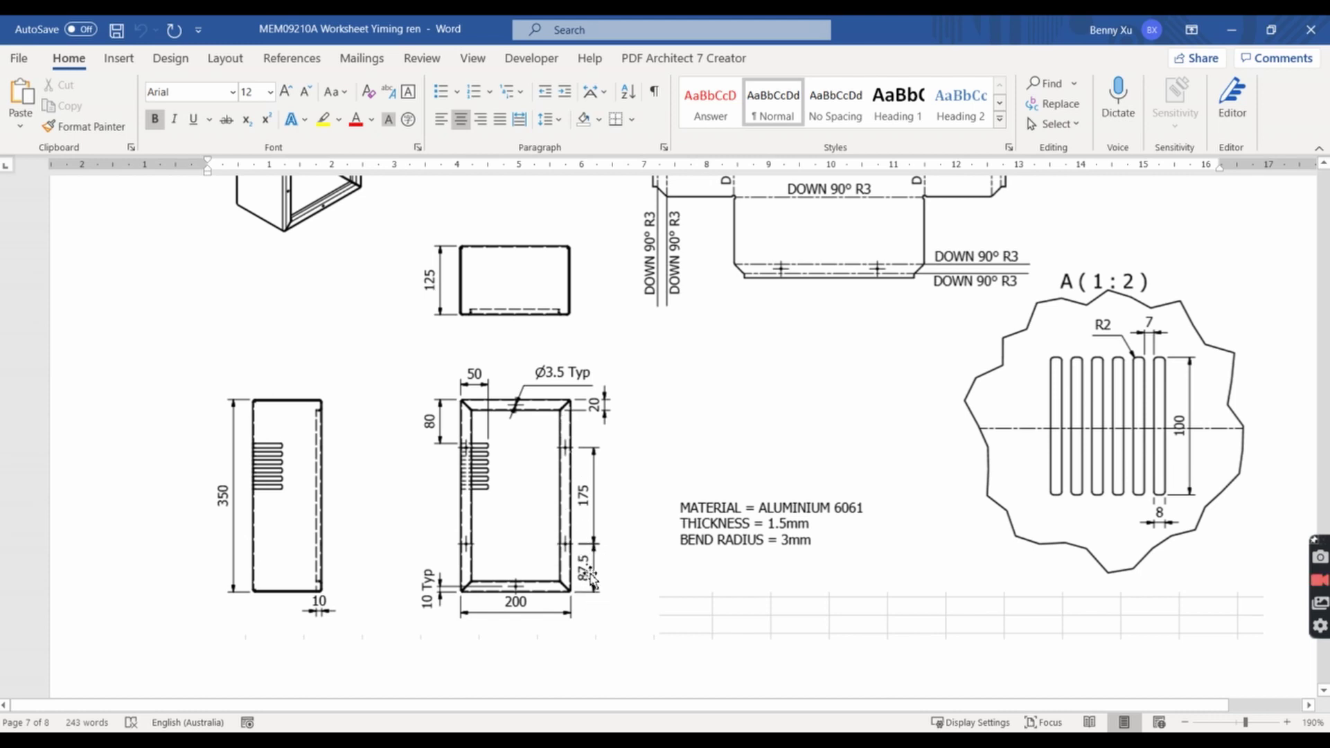
# Close Refold and start Sketch9 on the box's top flange face, viewed from the top.
pyautogui.click(1232, 31)
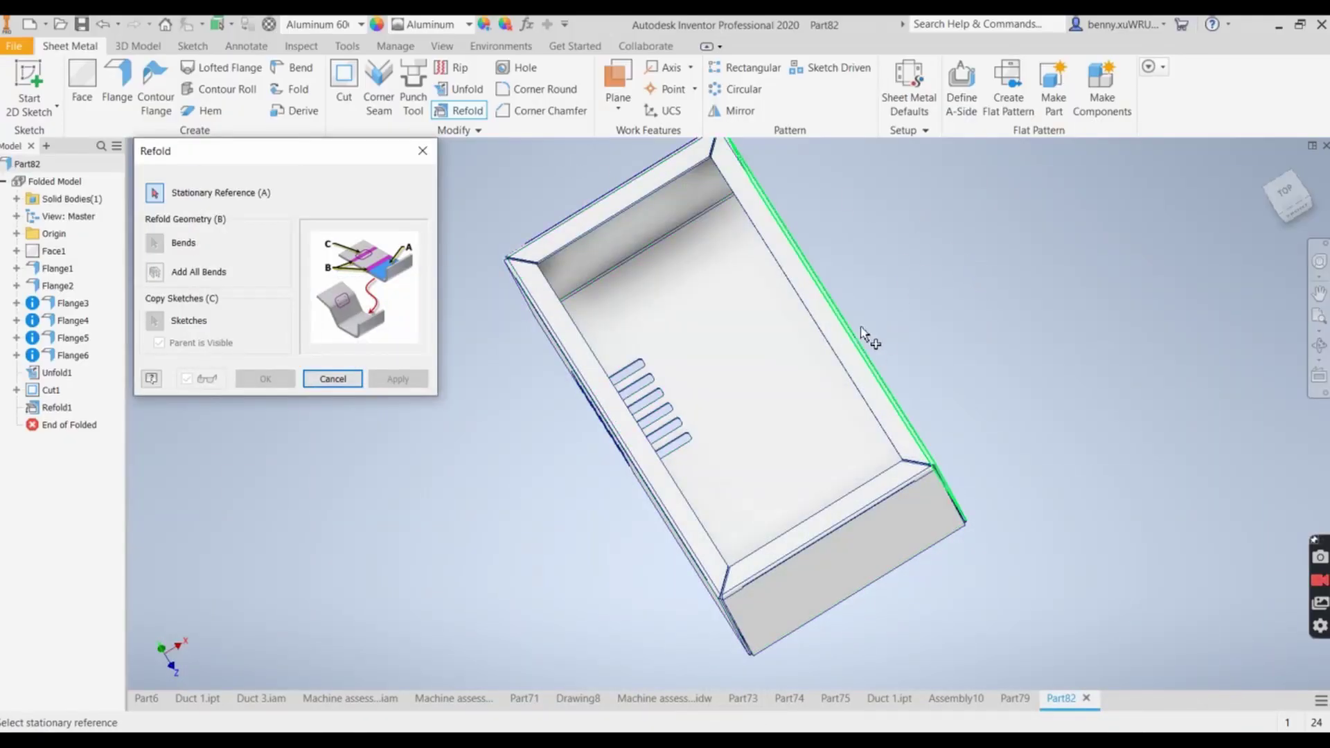
pyautogui.click(1290, 191)
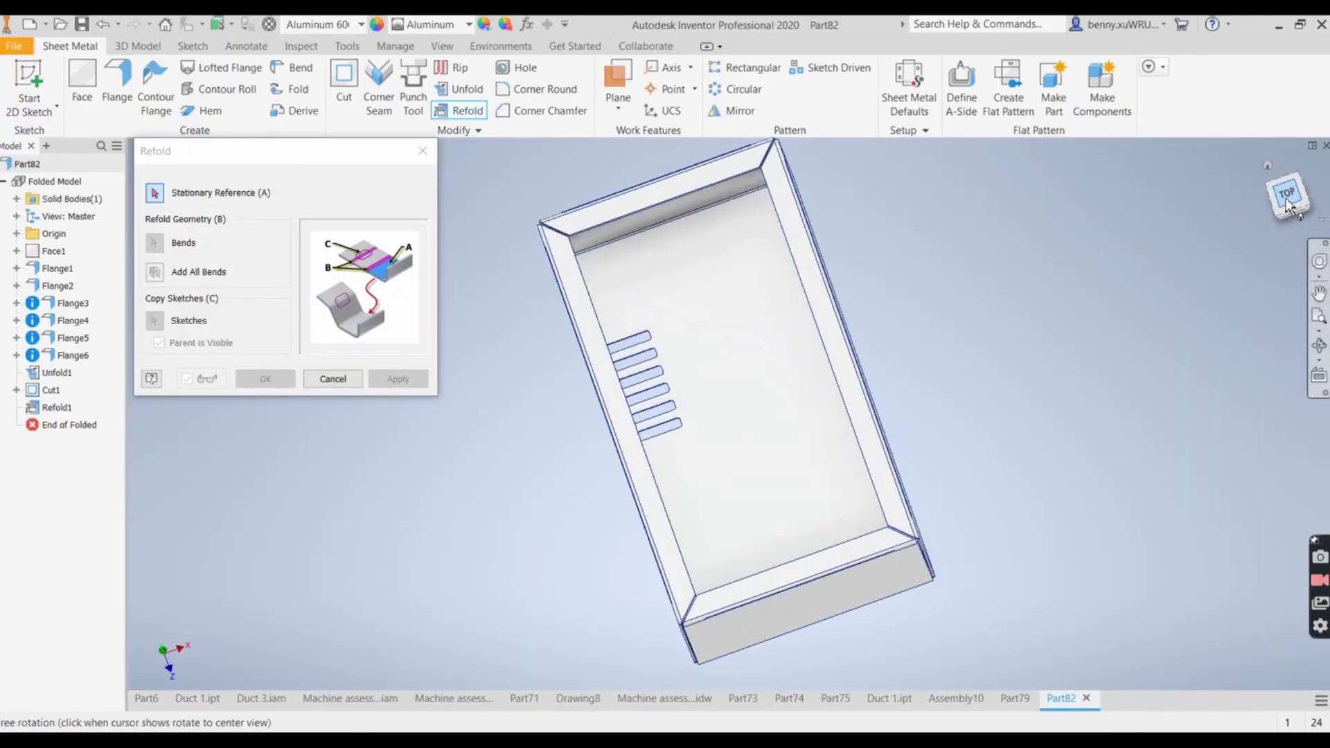
pyautogui.click(423, 151)
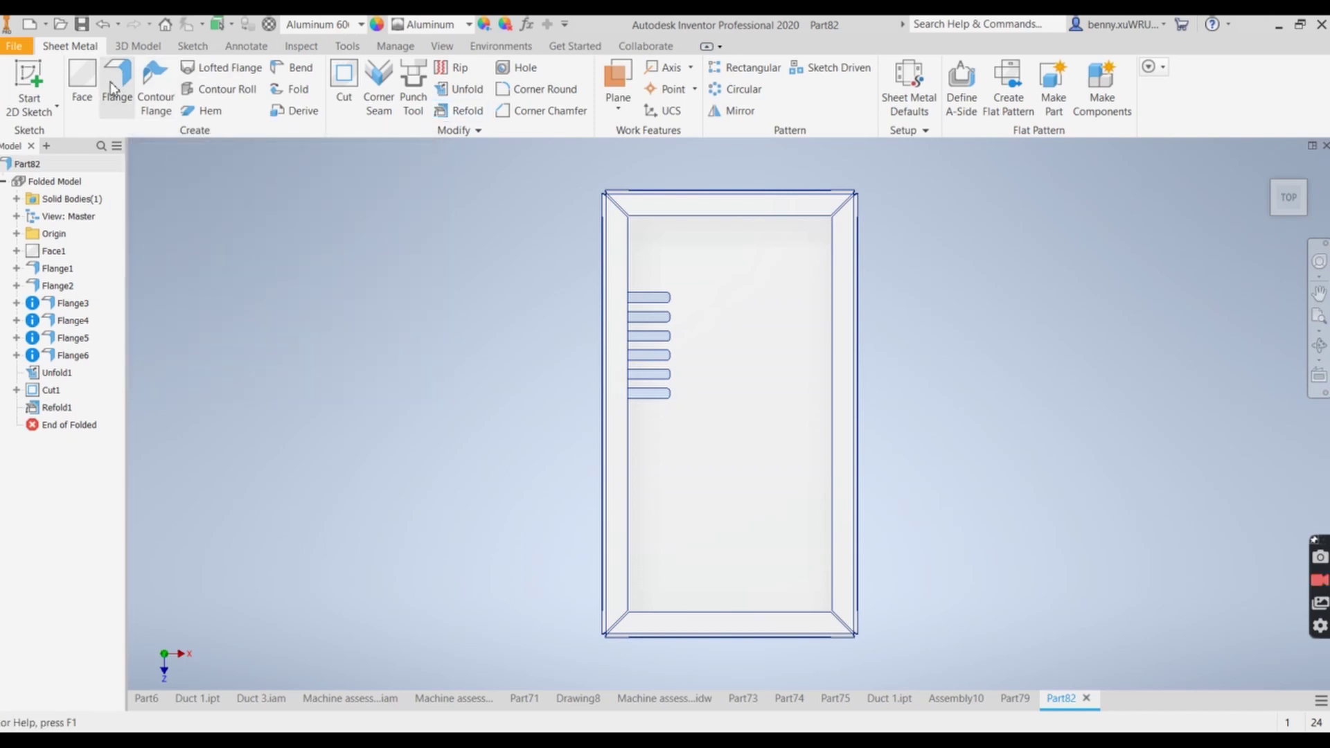
pyautogui.click(43, 91)
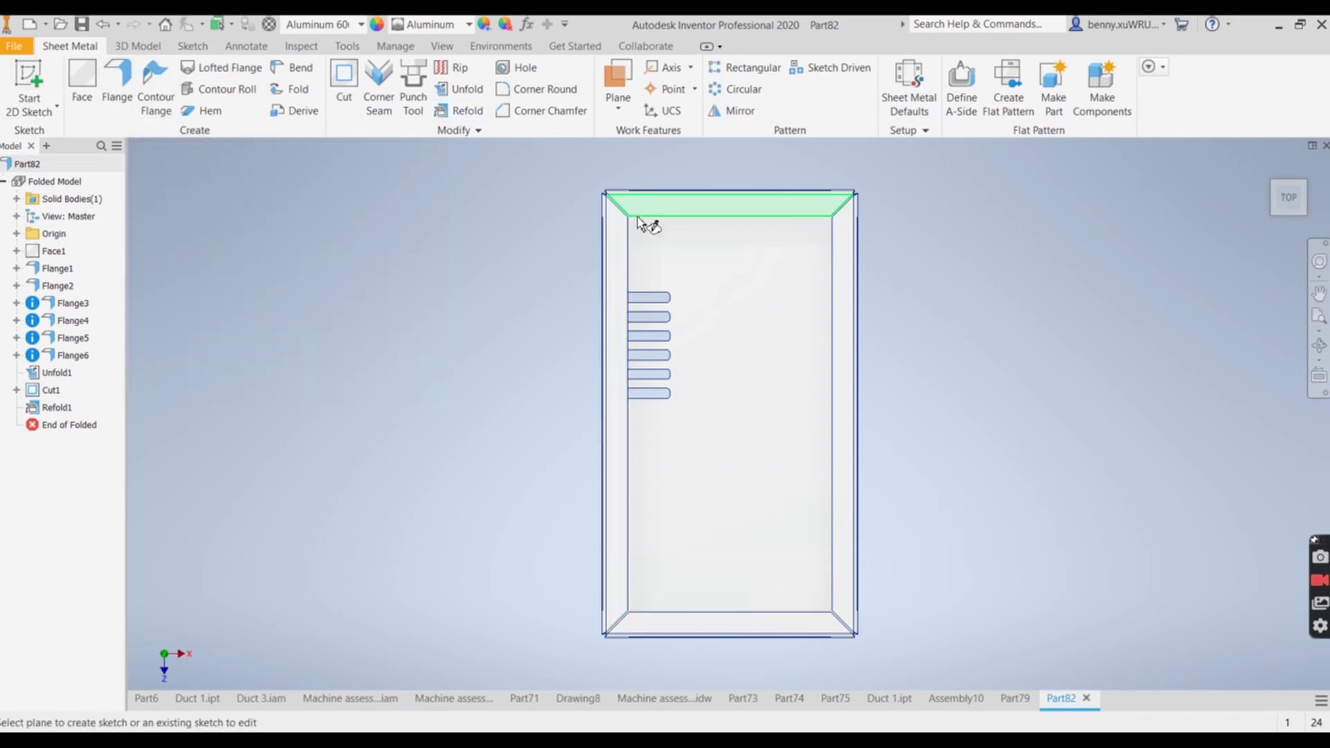
pyautogui.click(675, 204)
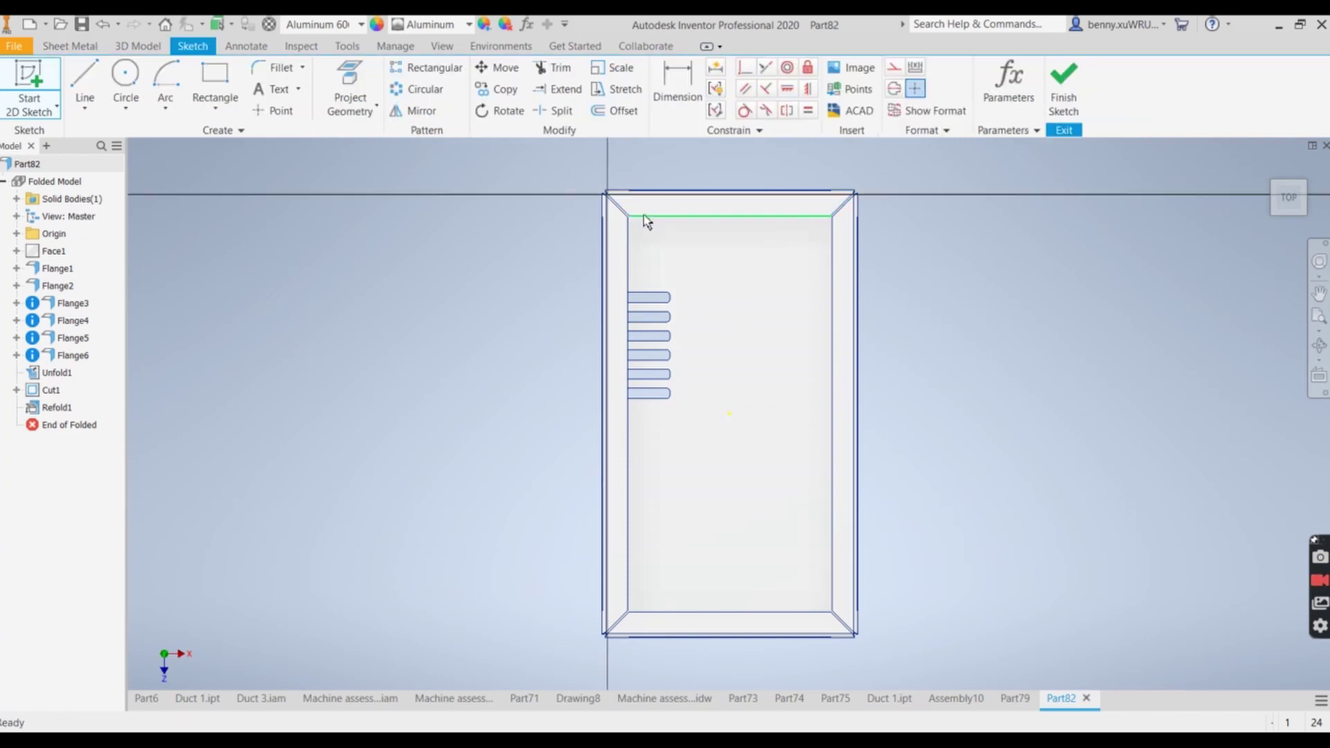
pyautogui.click(650, 213)
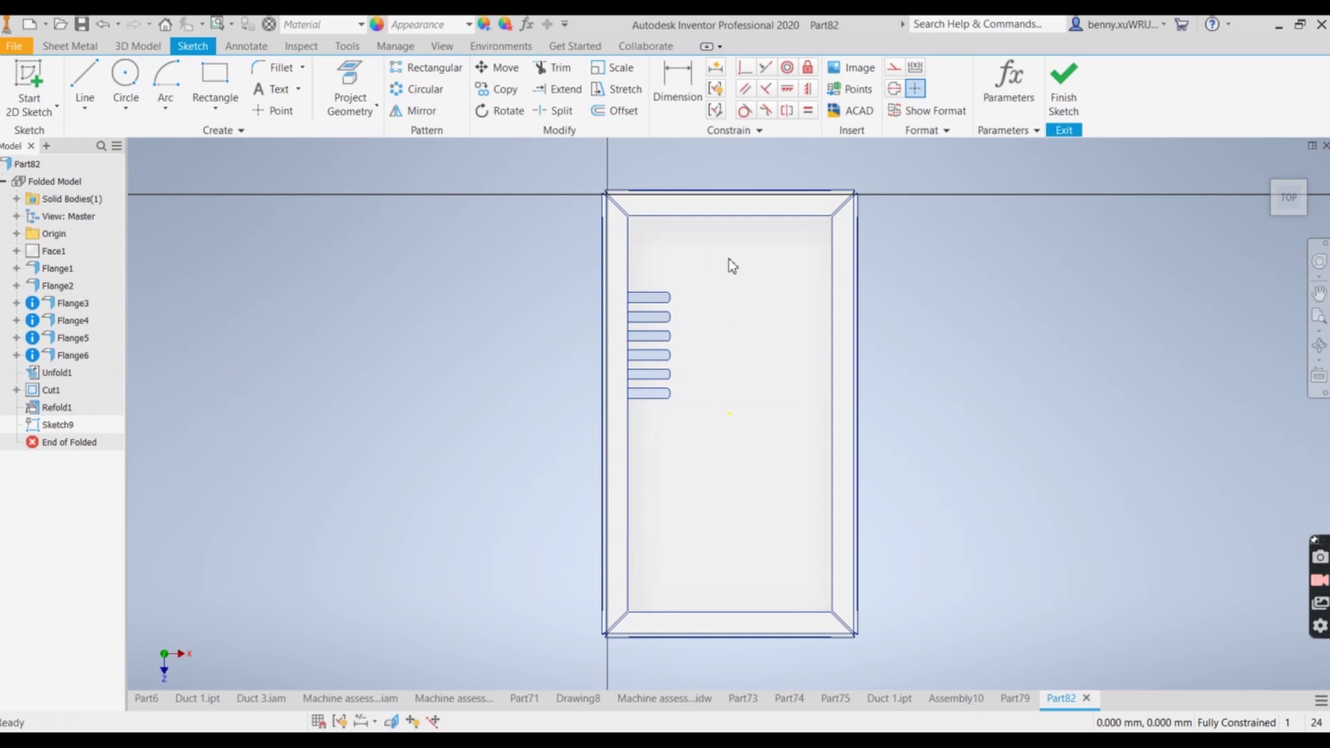
pyautogui.keyDown('shift'); pyautogui.moveTo(867, 288); pyautogui.dragTo(1116, 249, button='middle'); pyautogui.keyUp('shift')
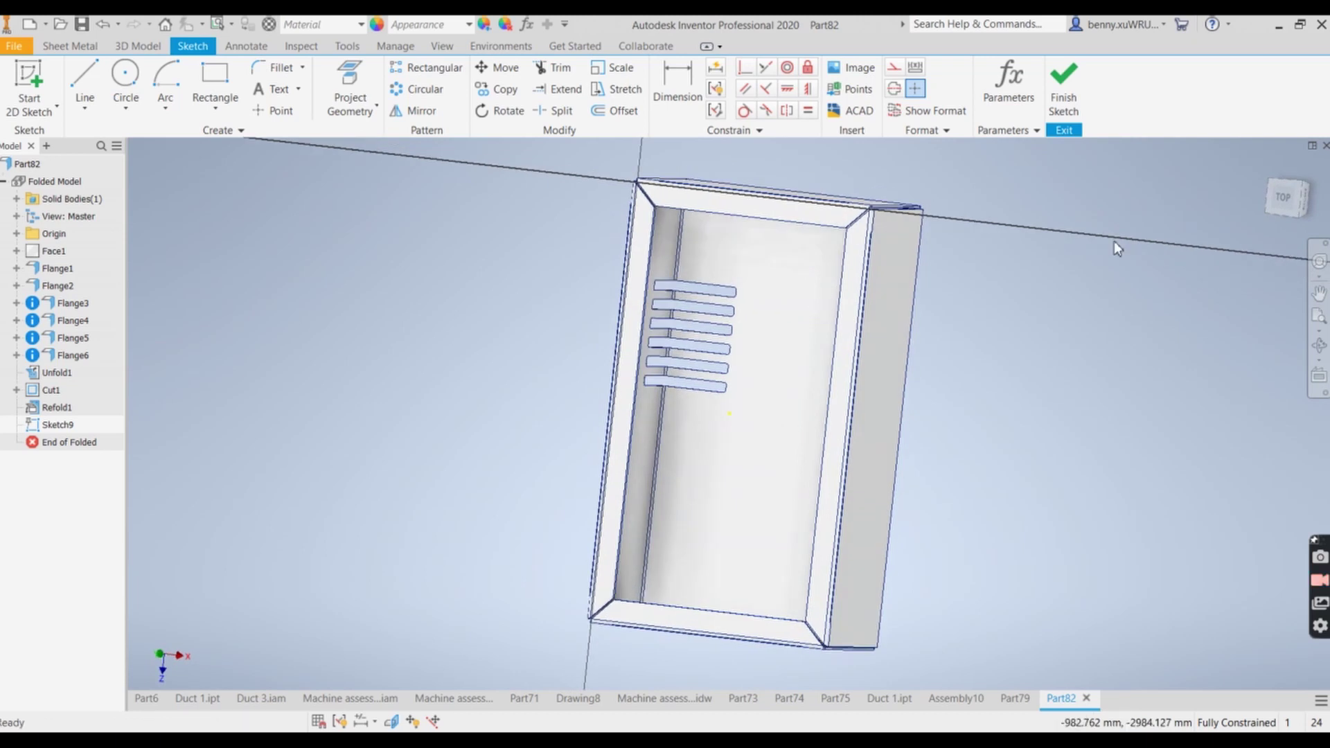
pyautogui.click(1268, 200)
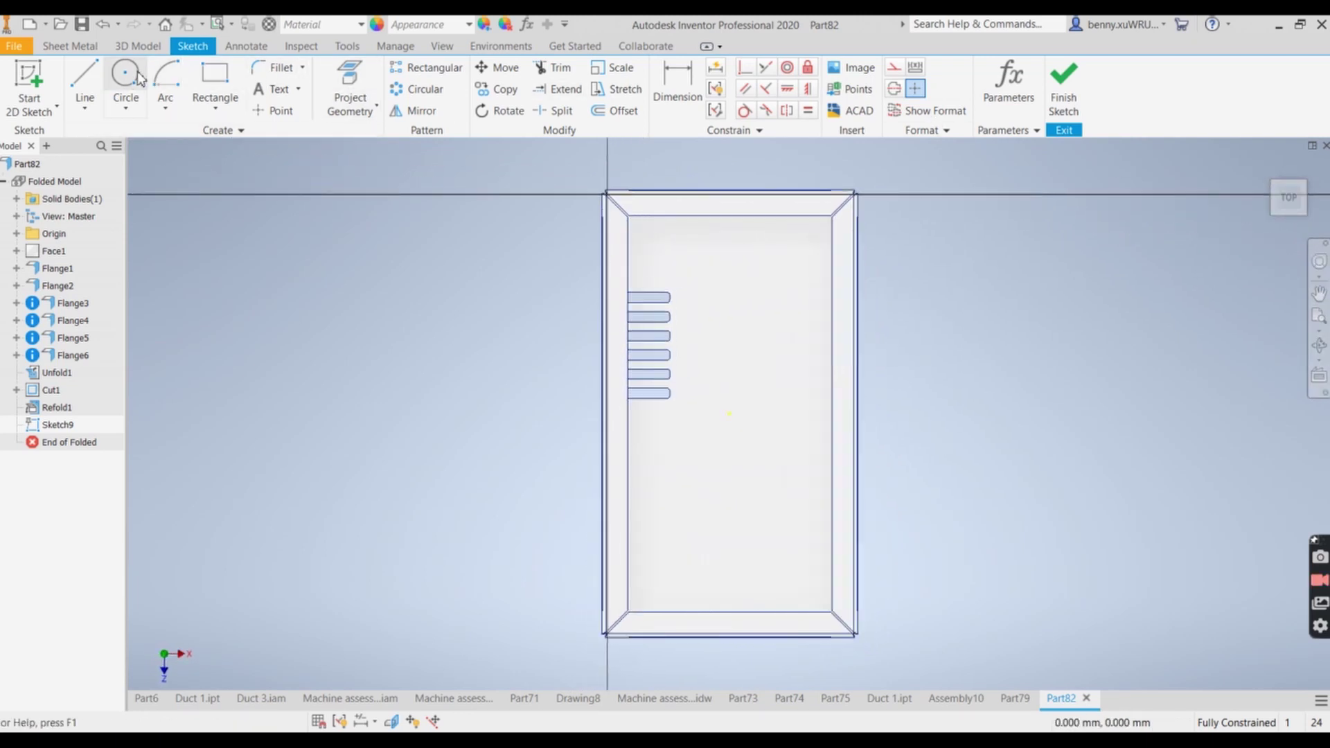
# Place a 3.5 mm mounting hole circle near the top edge.
pyautogui.click(721, 202)
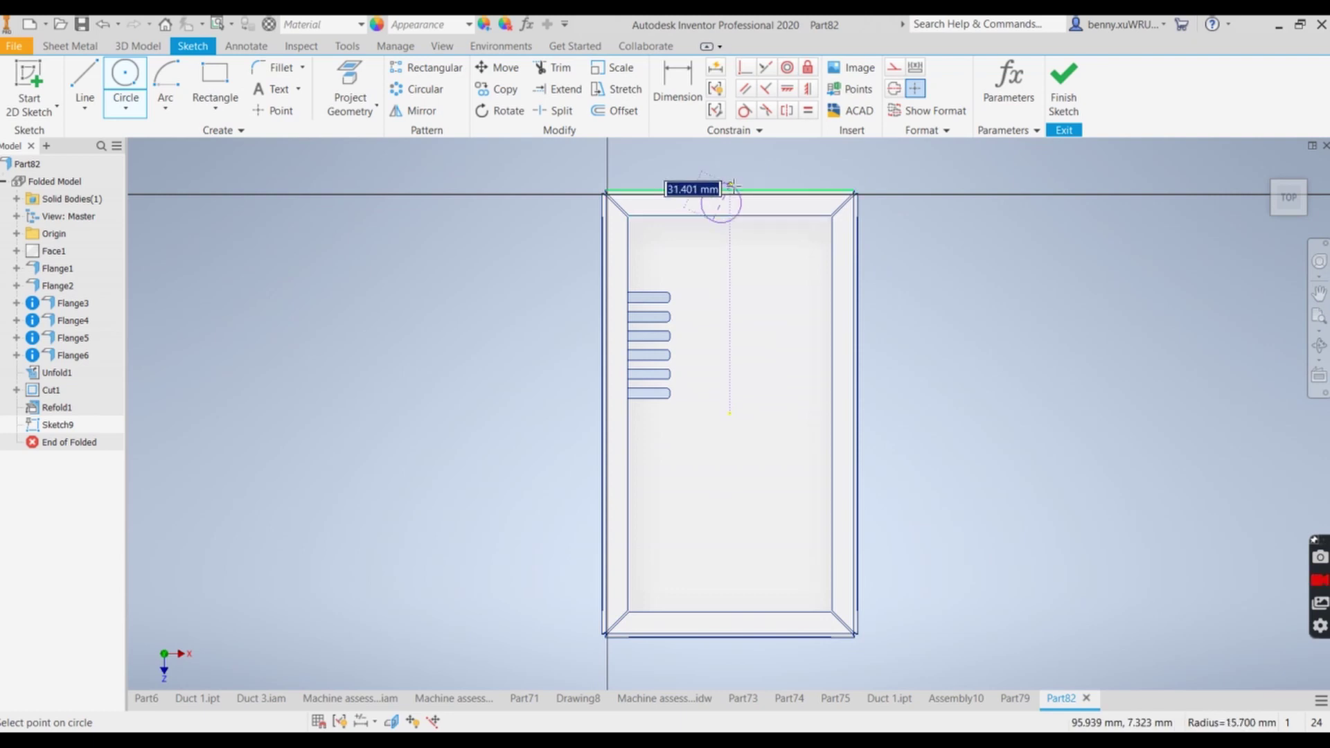
pyautogui.write('3.5')
pyautogui.press('Return')
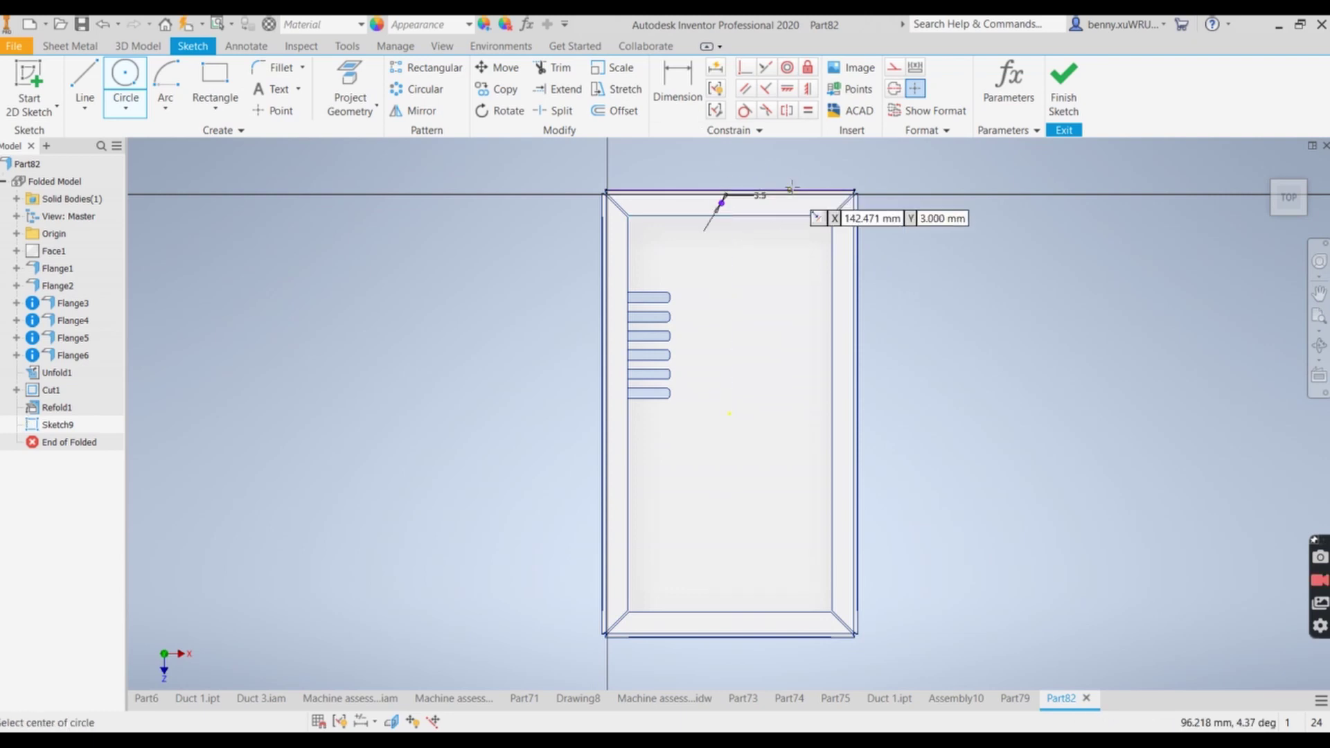
pyautogui.scroll(-2, 717, 187)
pyautogui.scroll(5, 718, 187)
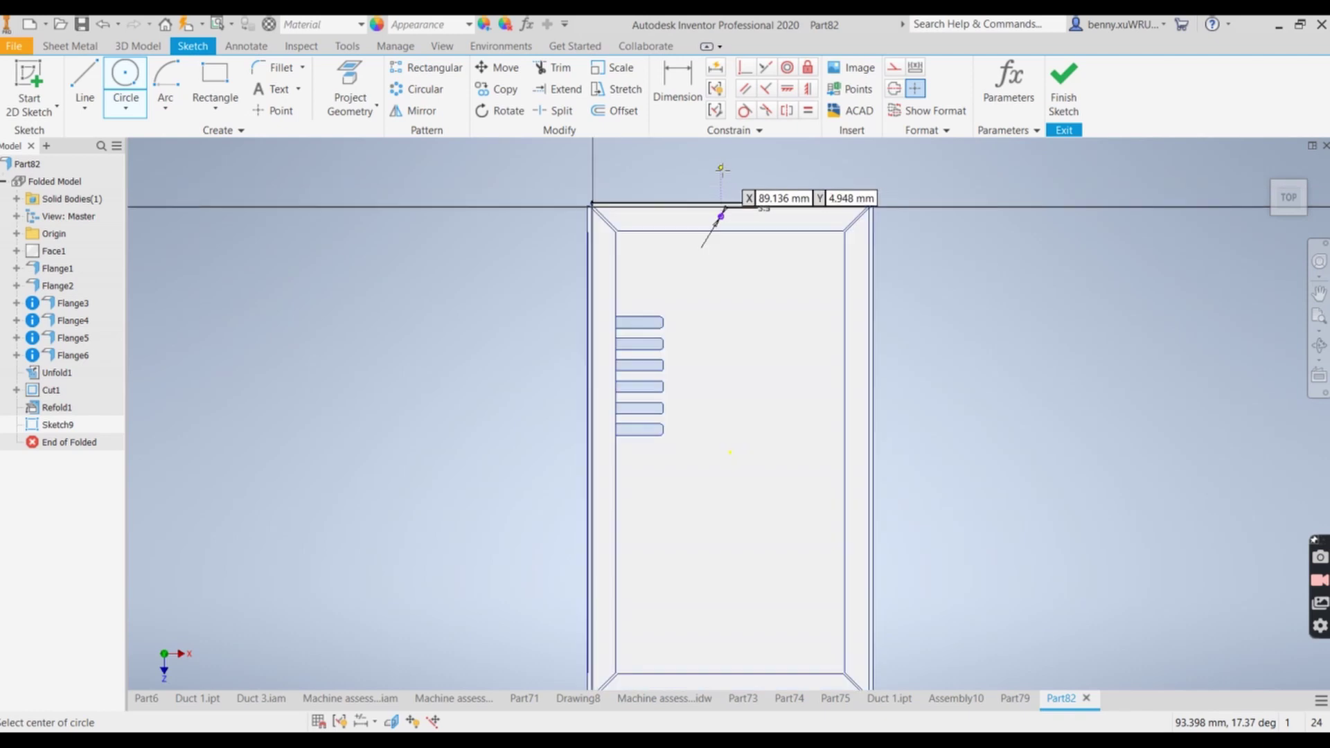
# Dimension the hole 100 mm from the right edge.
pyautogui.click(681, 77)
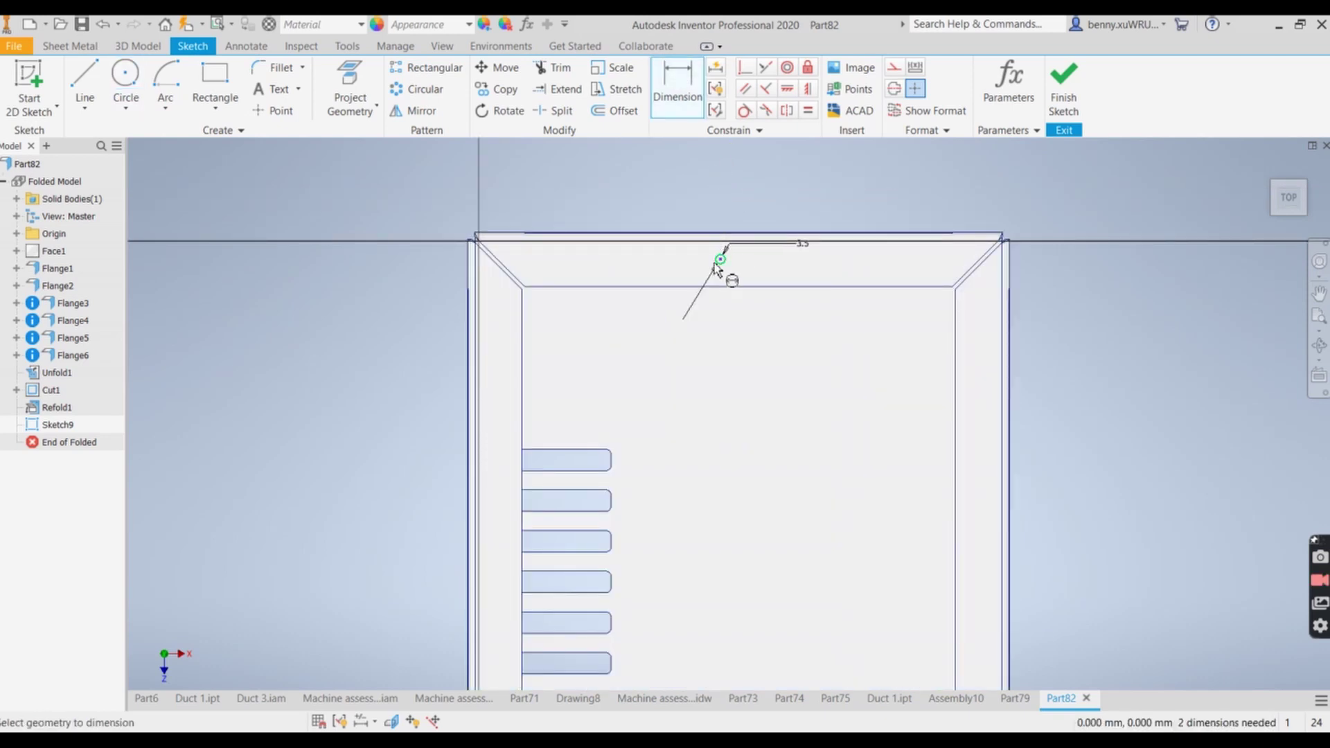
pyautogui.click(721, 262)
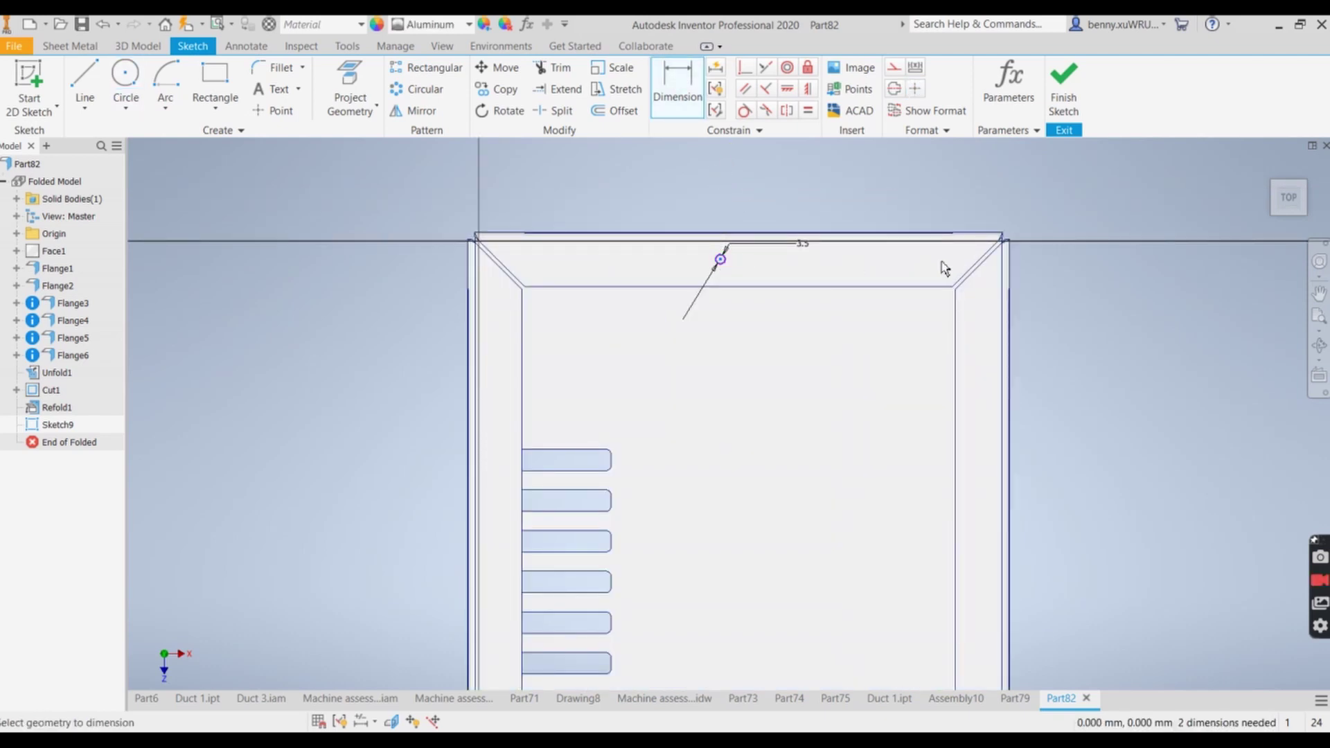
pyautogui.click(1008, 253)
pyautogui.click(1016, 189)
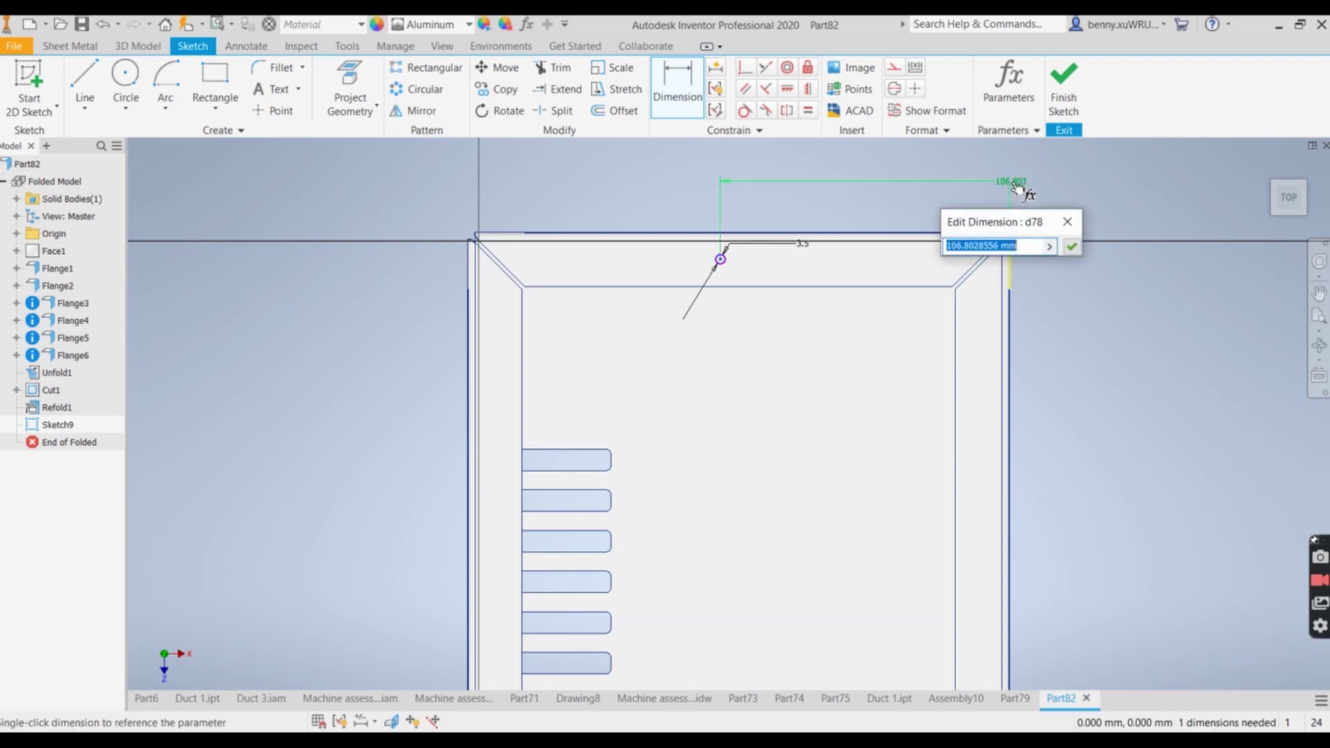
pyautogui.write('100')
pyautogui.press('Return')
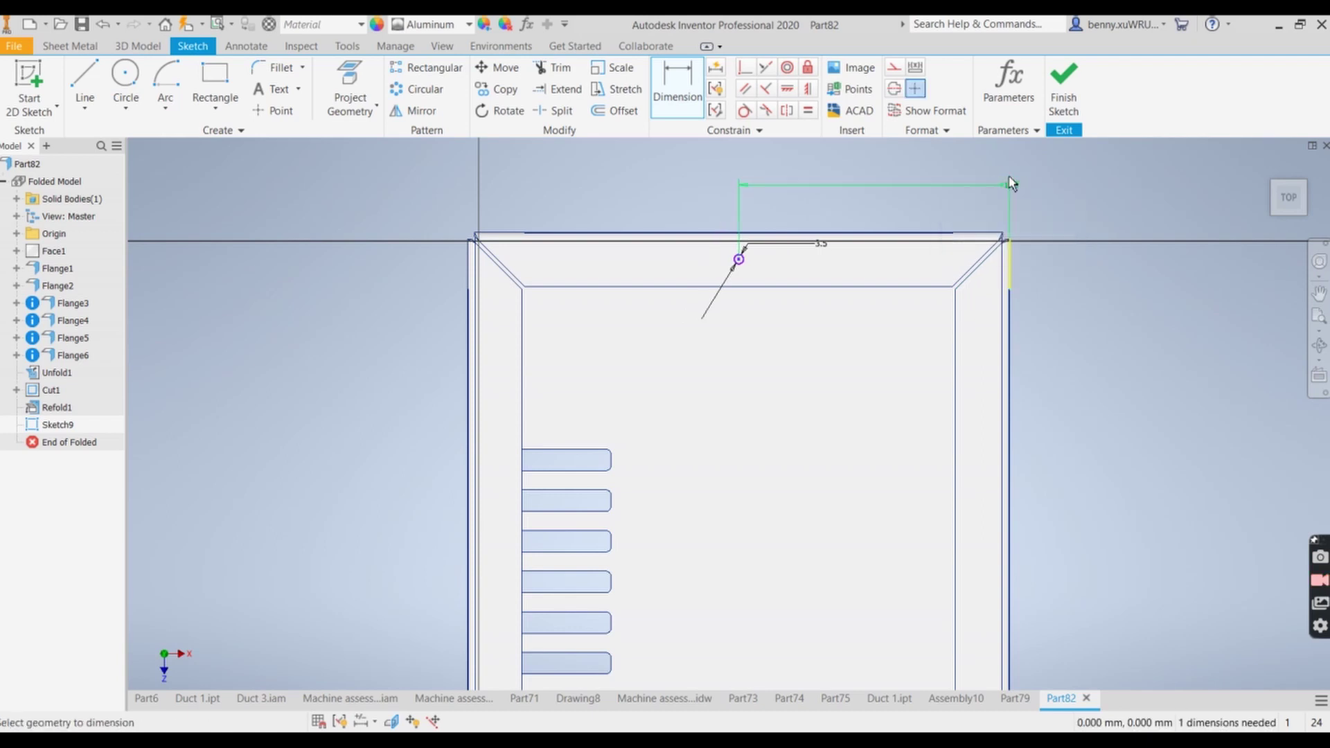
# Dimension the hole 10 mm below the top edge.
pyautogui.click(739, 261)
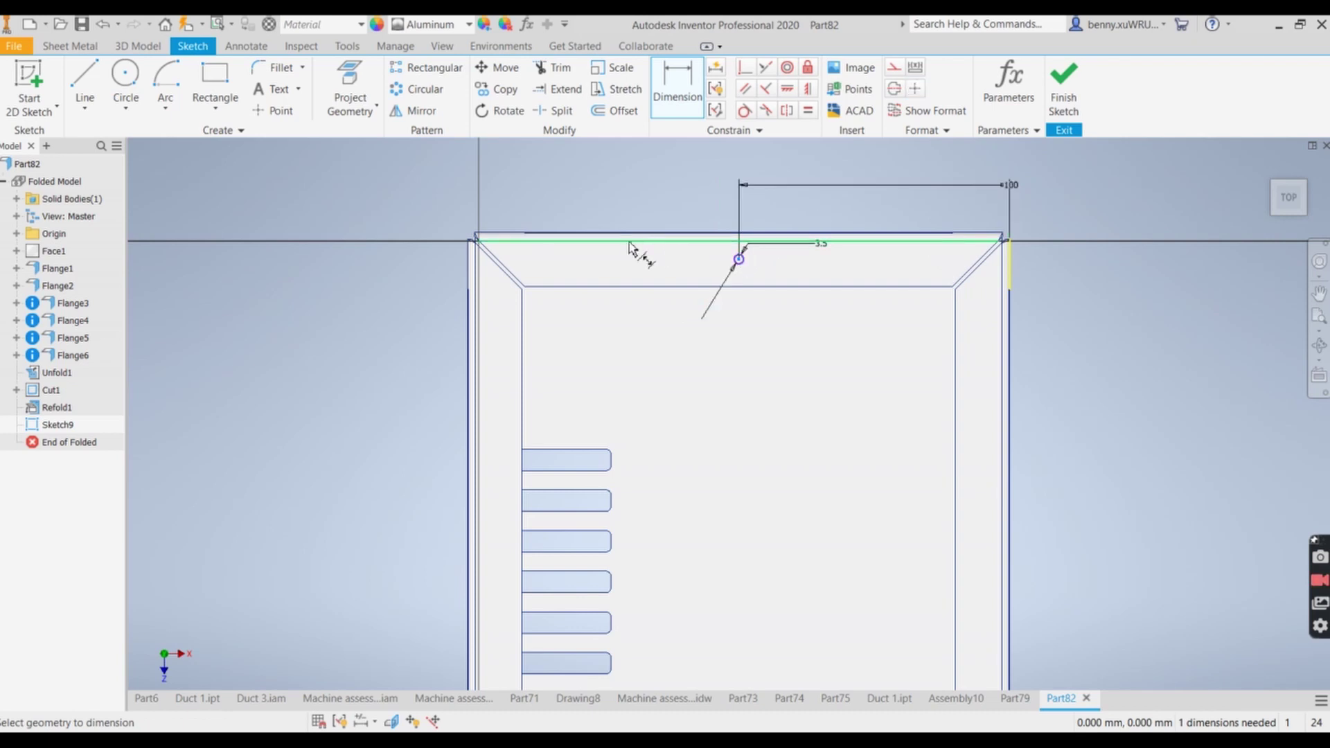
pyautogui.click(564, 235)
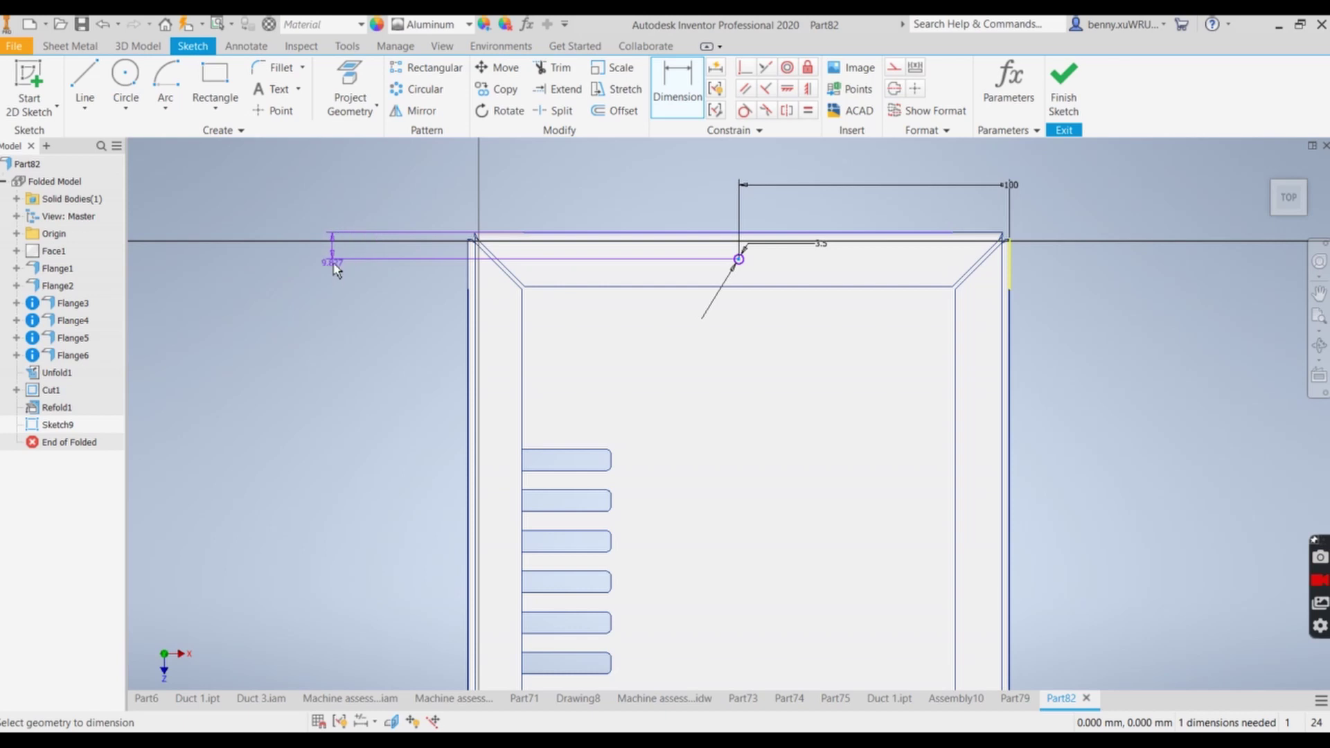
pyautogui.click(334, 267)
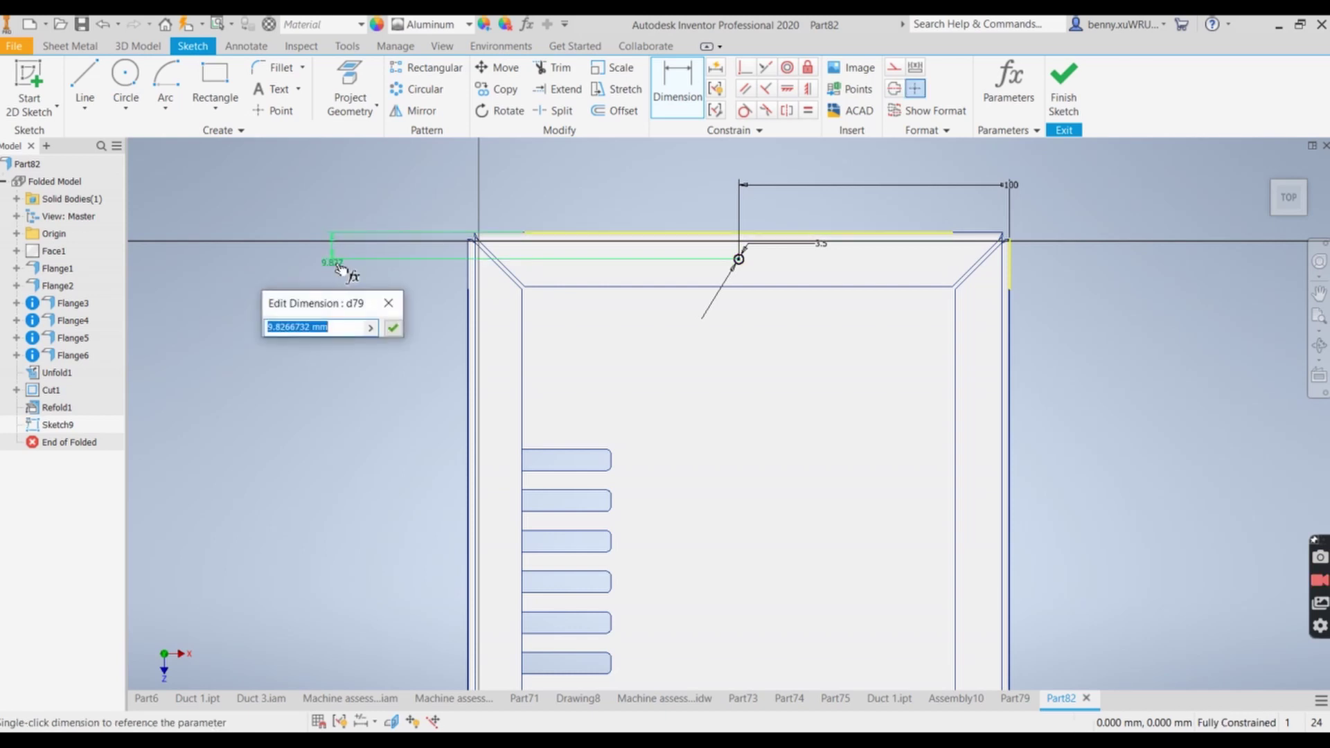
pyautogui.write('10')
pyautogui.press('Return')
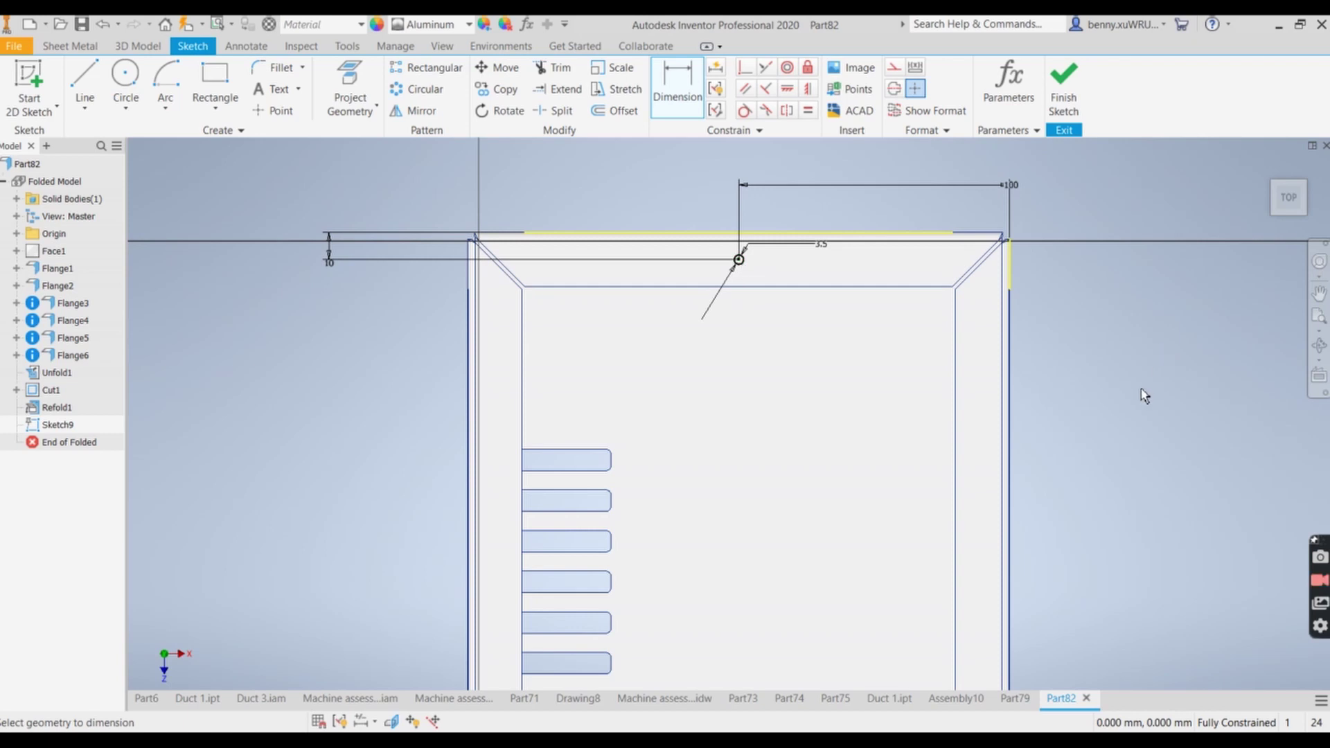
pyautogui.scroll(10, 1100, 353)
pyautogui.scroll(-10, 1025, 323)
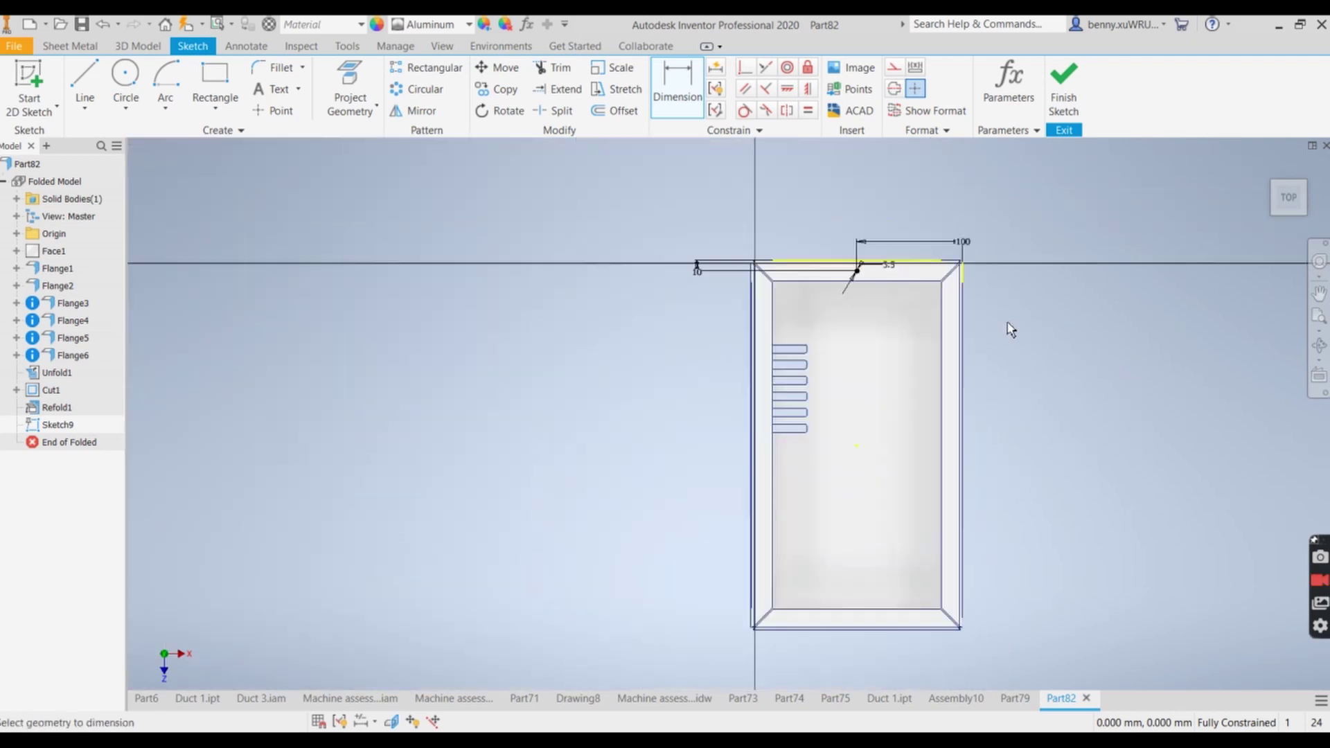
pyautogui.moveTo(980, 318); pyautogui.dragTo(859, 322, button='middle')
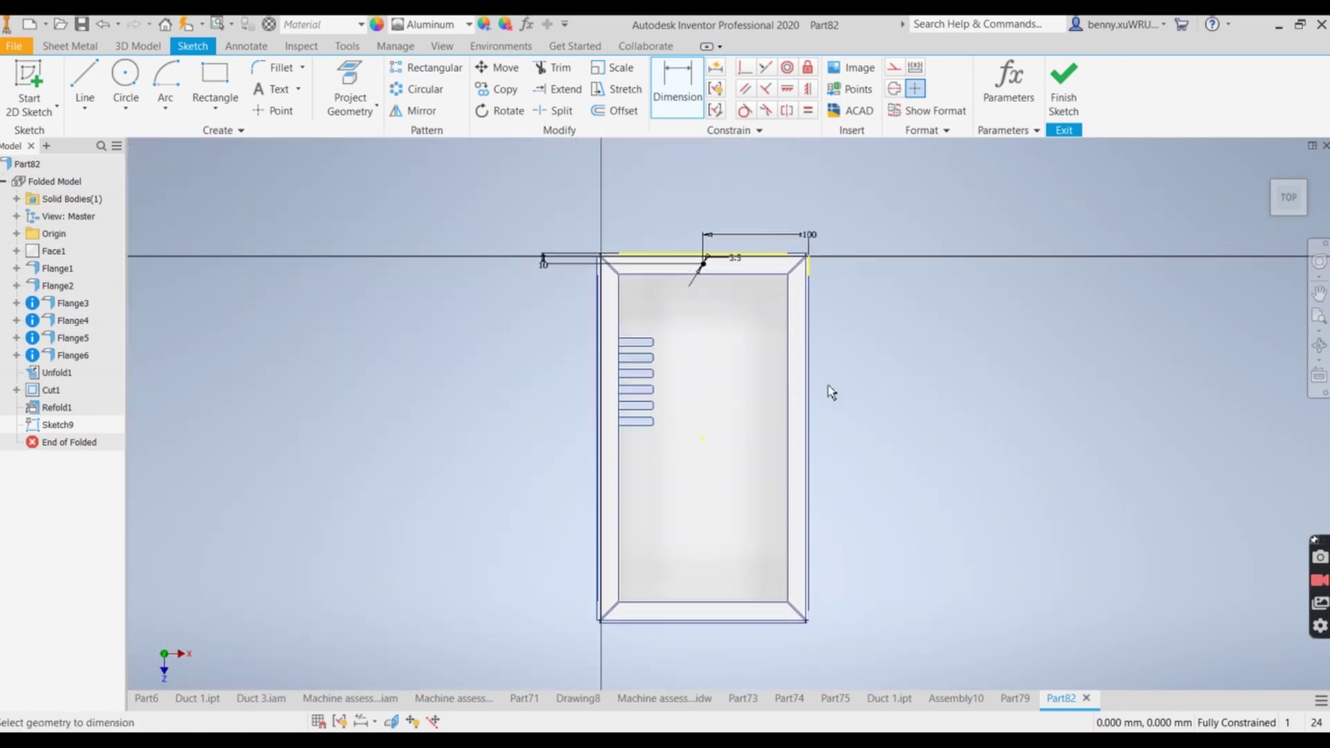
pyautogui.click(122, 85)
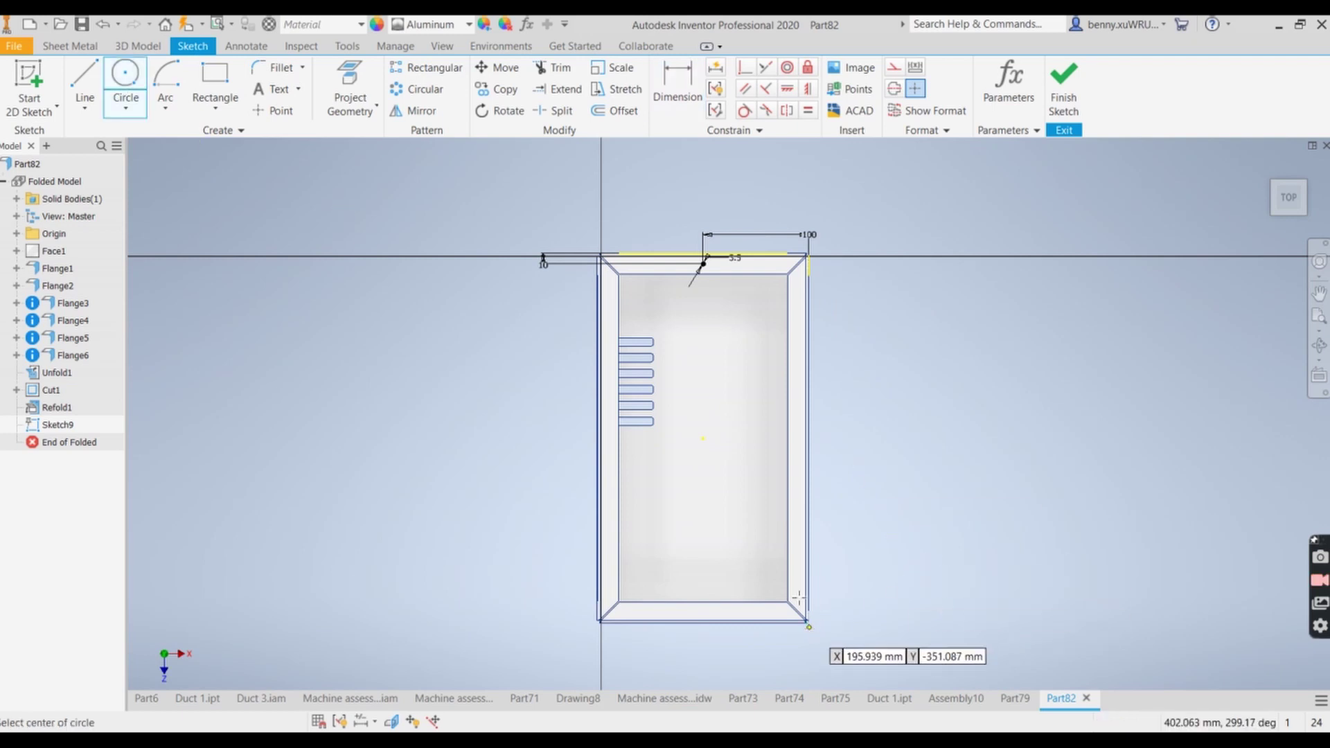
# Draw a second hole circle near the lower right edge with a 3.5 mm diameter.
pyautogui.click(796, 560)
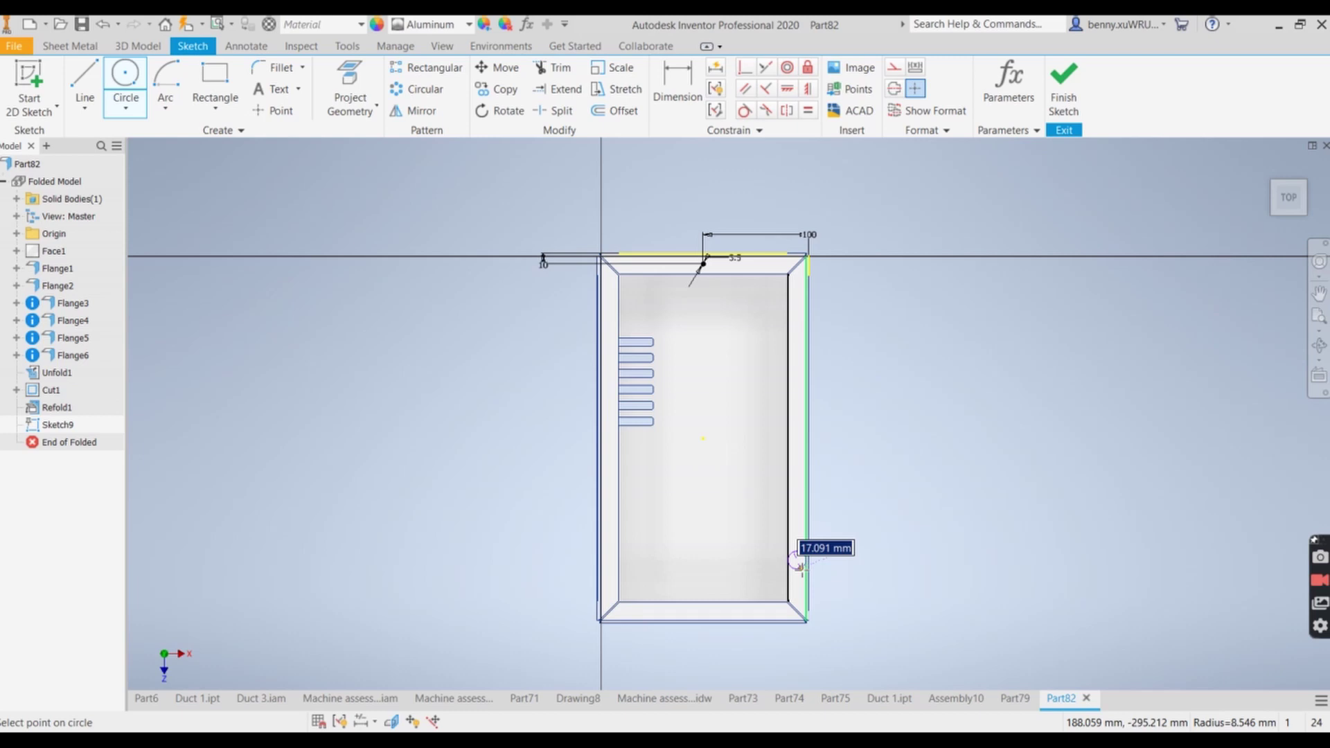
pyautogui.click(801, 566)
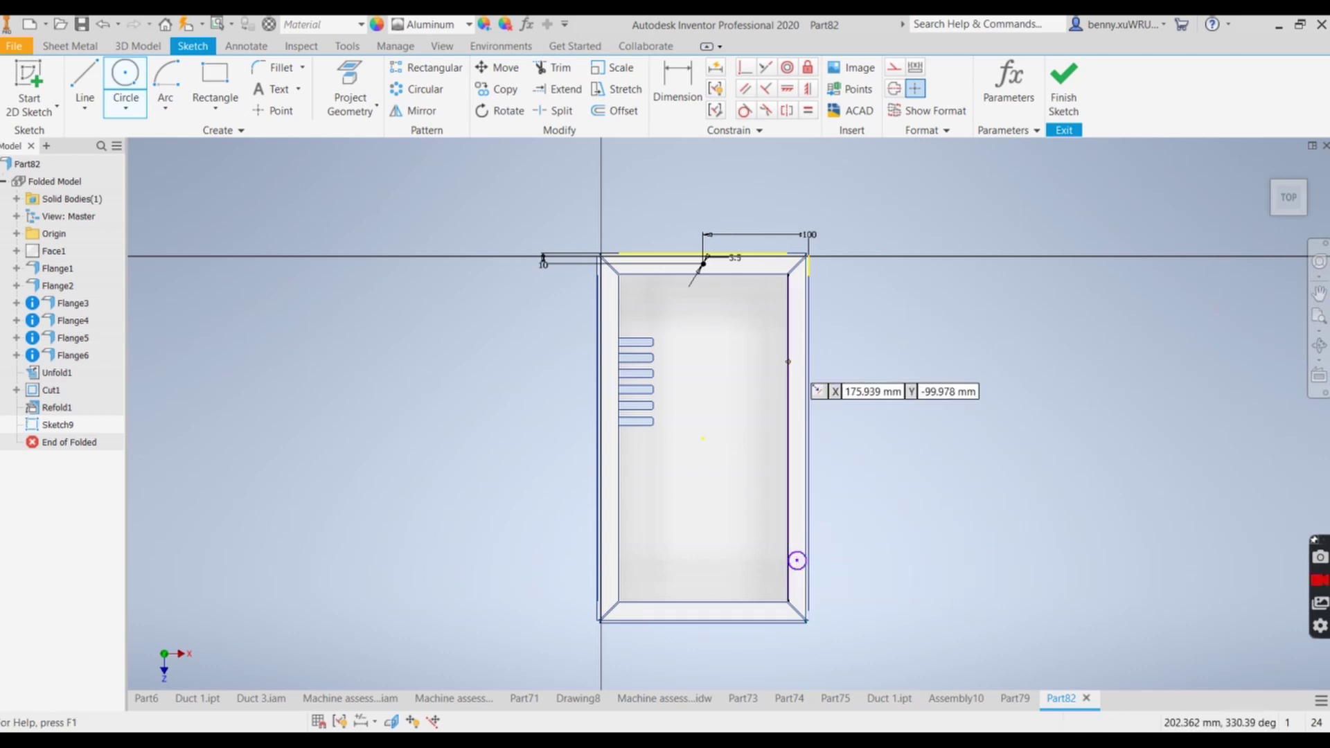
pyautogui.press('d')
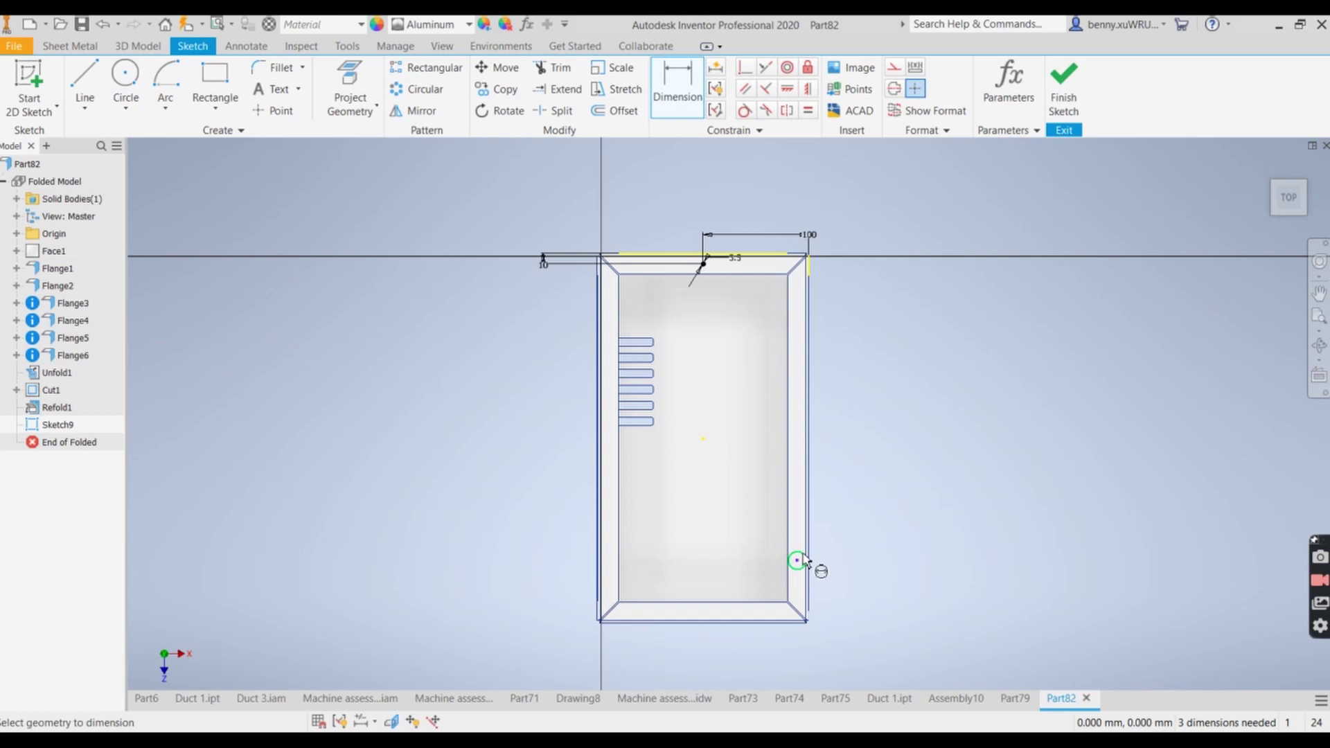
pyautogui.click(798, 560)
pyautogui.click(808, 563)
pyautogui.click(887, 549)
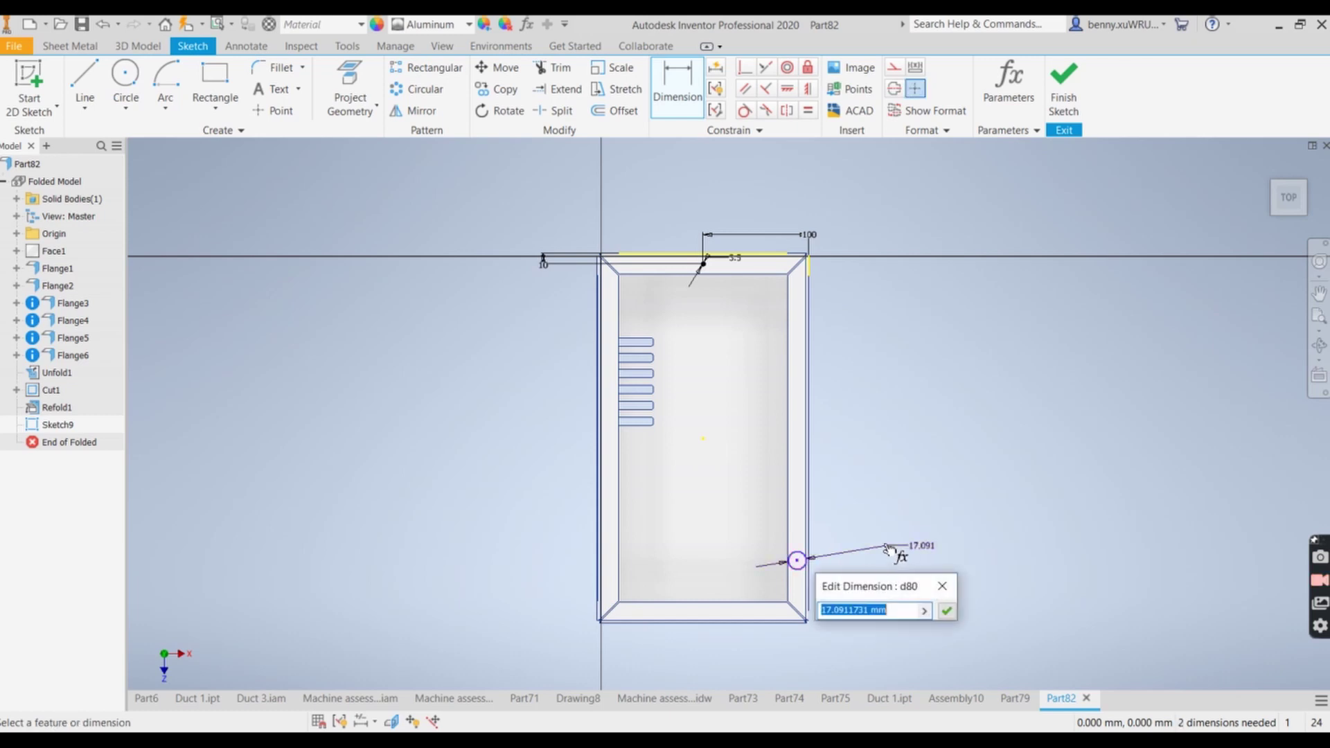
pyautogui.write('3.5')
pyautogui.press('Return')
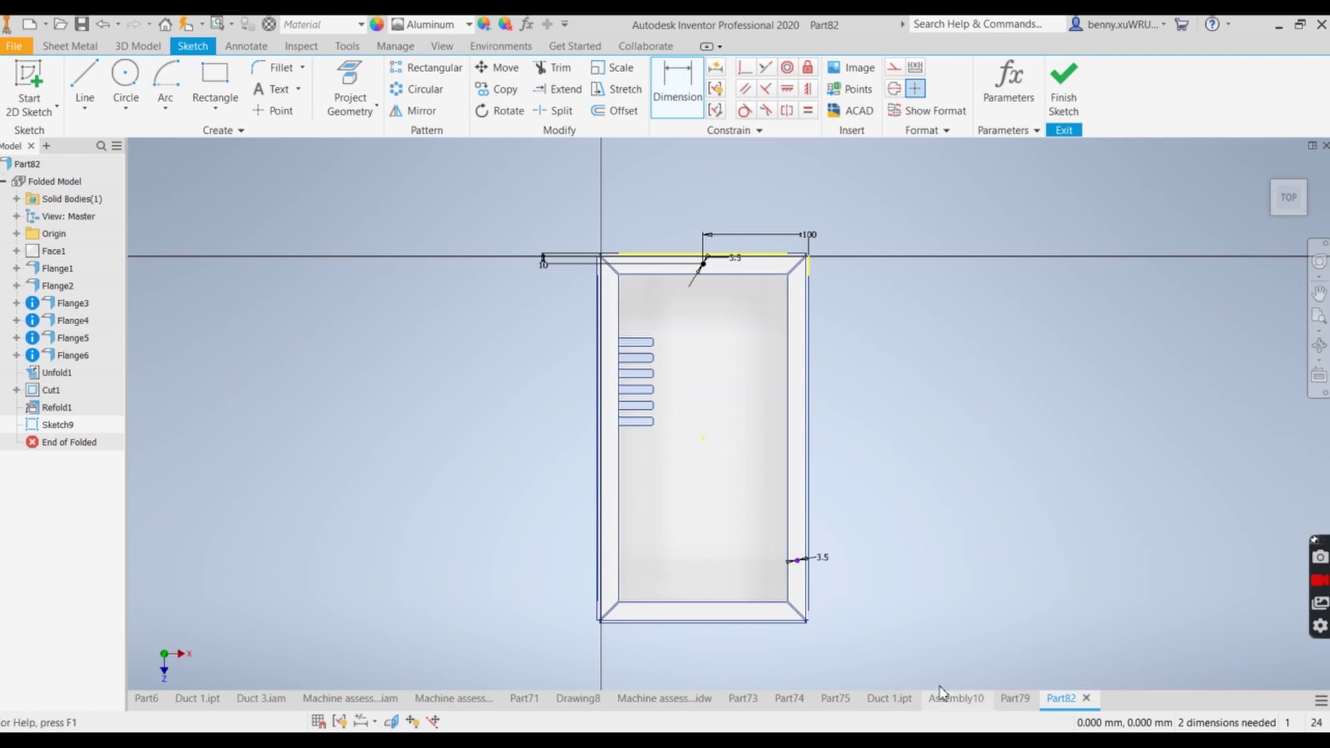
pyautogui.scroll(-3, 816, 601)
pyautogui.scroll(6, 816, 601)
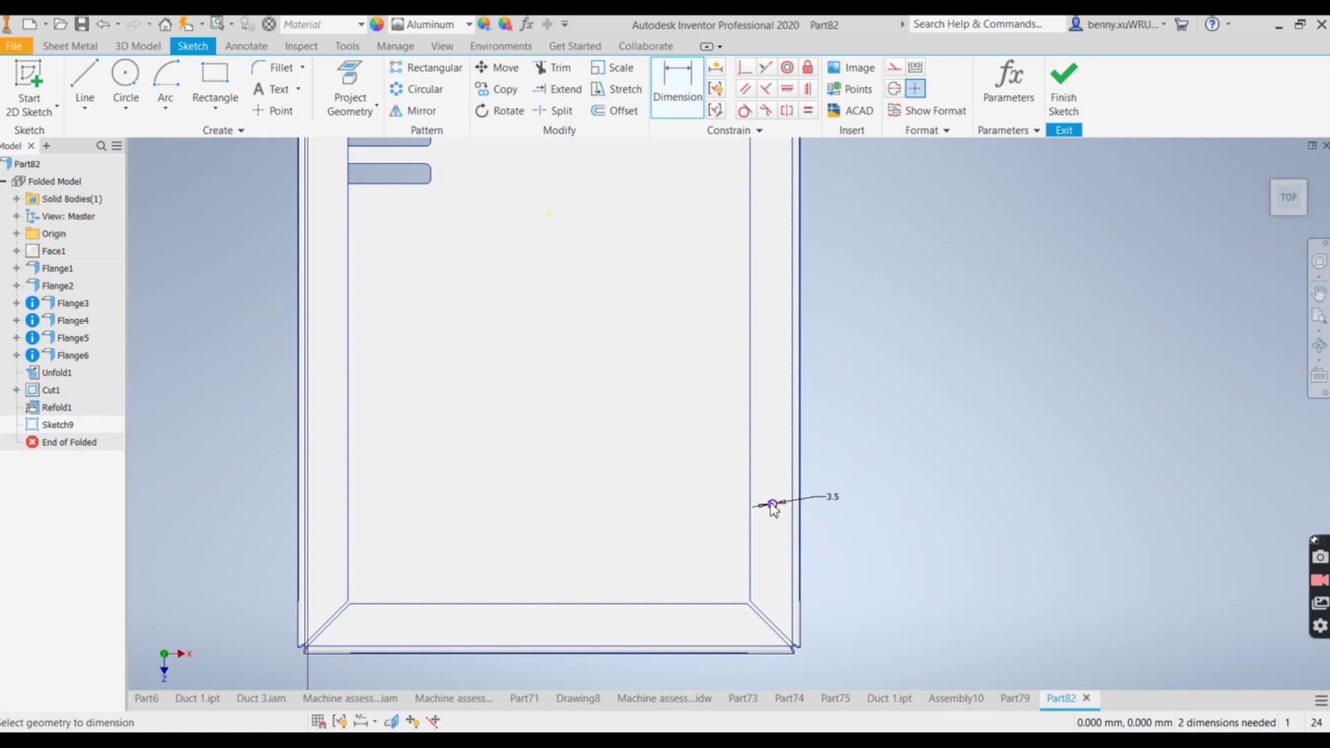
# Locate the second hole 10 mm from the right edge and 87.5 mm above the bottom.
pyautogui.click(796, 640)
pyautogui.click(786, 676)
pyautogui.write('10')
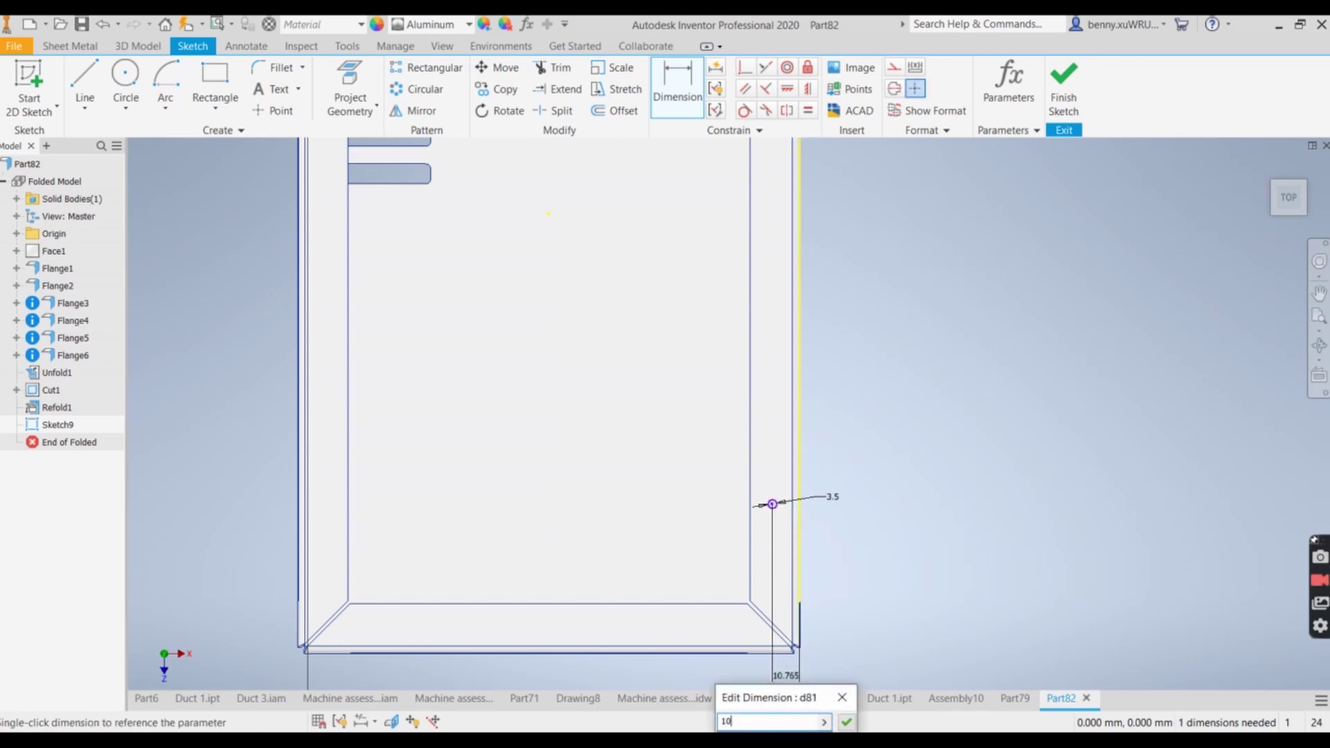
pyautogui.press('Return')
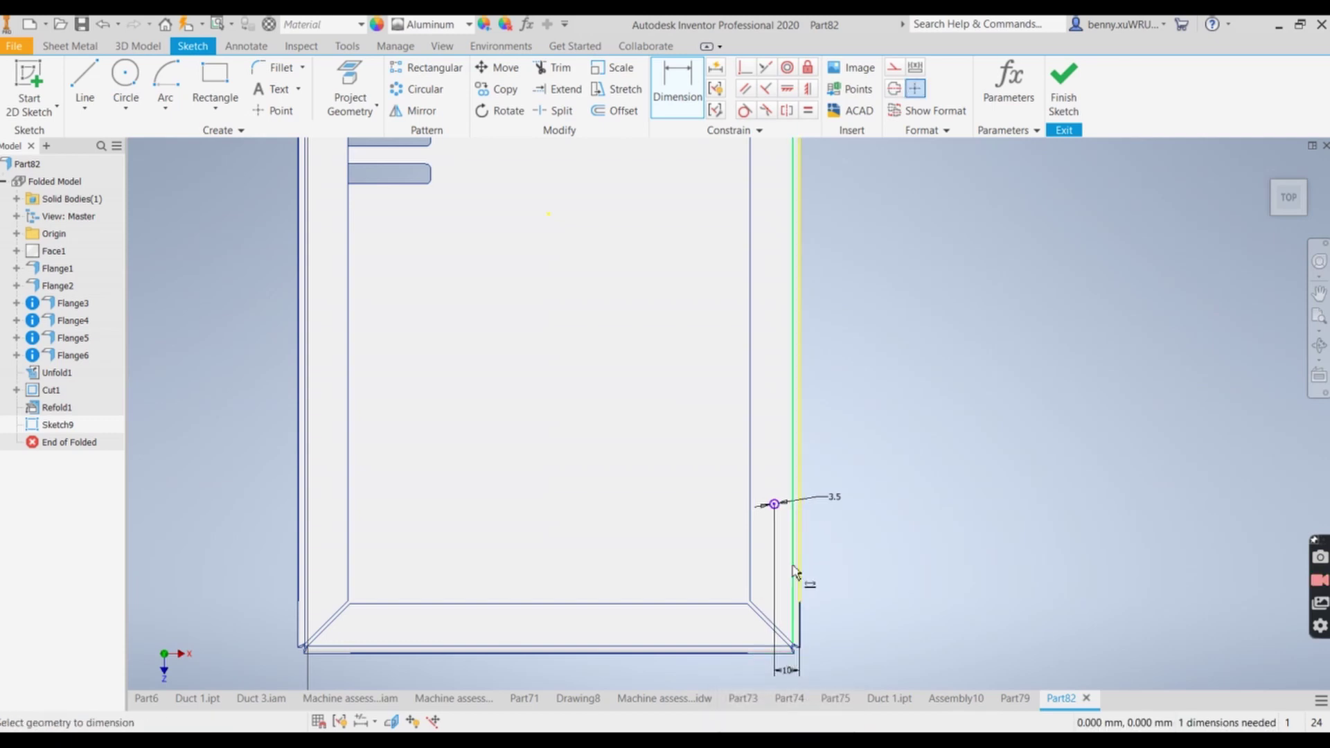
pyautogui.click(774, 505)
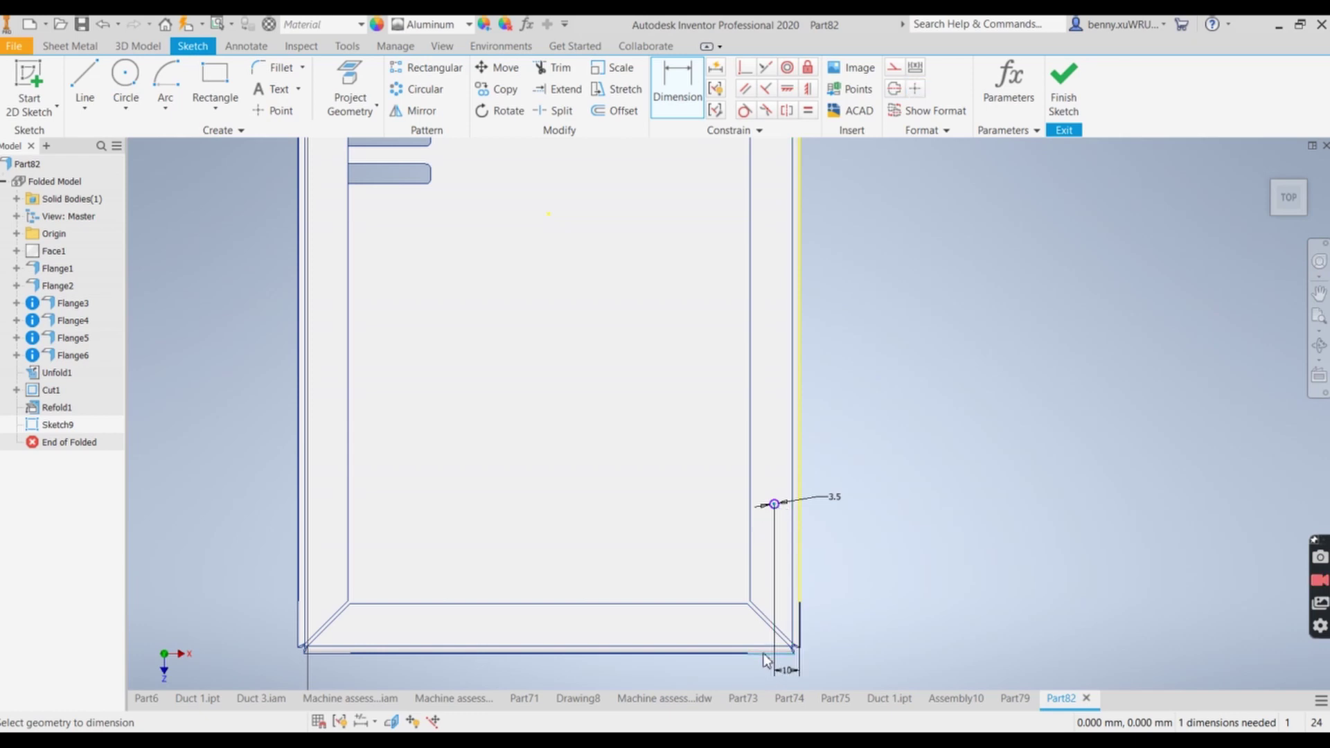
pyautogui.click(766, 654)
pyautogui.click(1010, 608)
pyautogui.write('87.5')
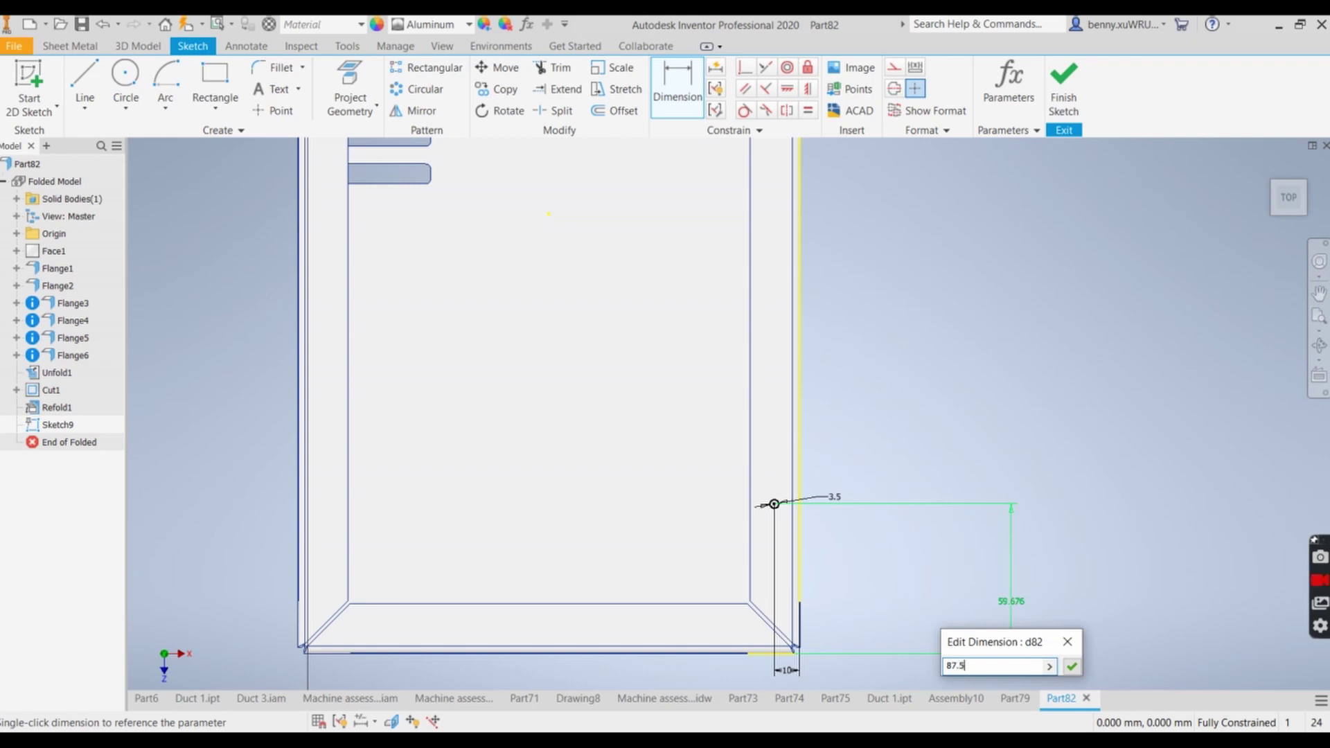
pyautogui.press('Return')
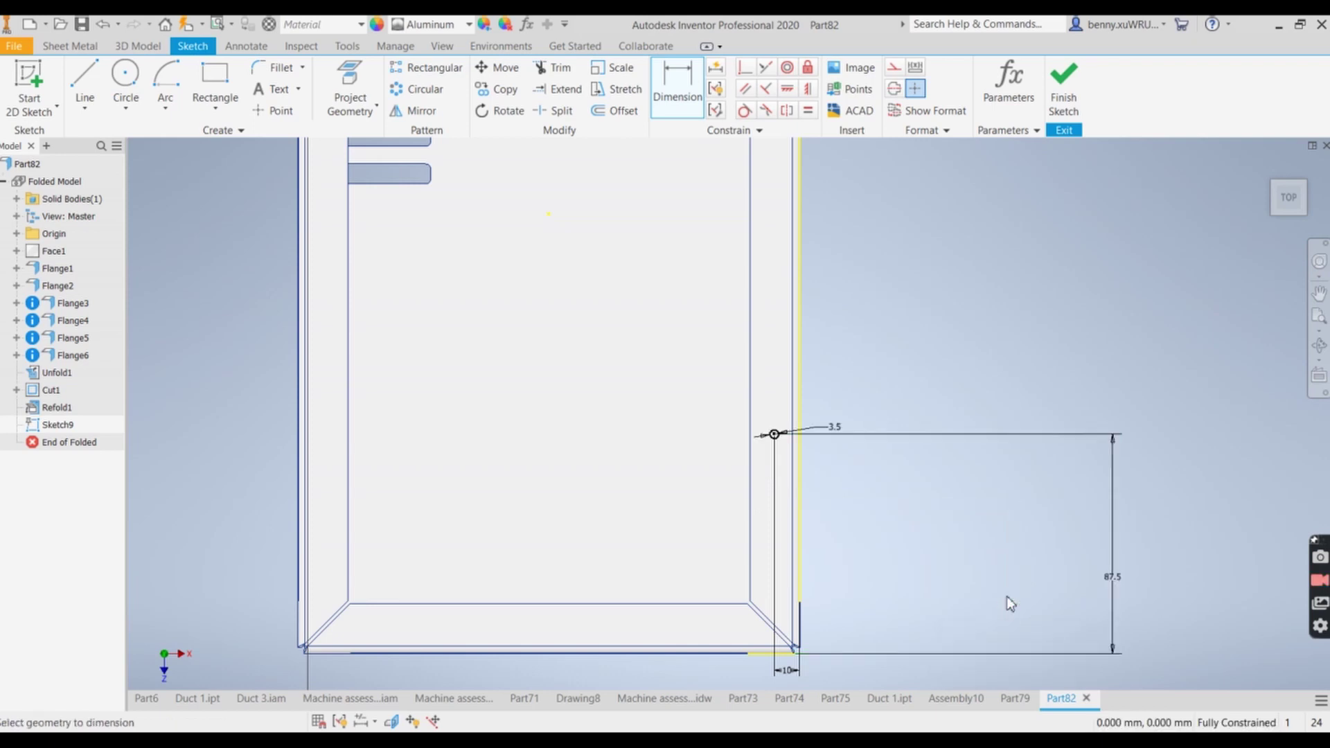
pyautogui.scroll(-3, 974, 438)
pyautogui.scroll(-2, 974, 438)
pyautogui.moveTo(974, 354); pyautogui.dragTo(899, 368, button='middle')
pyautogui.press('l')
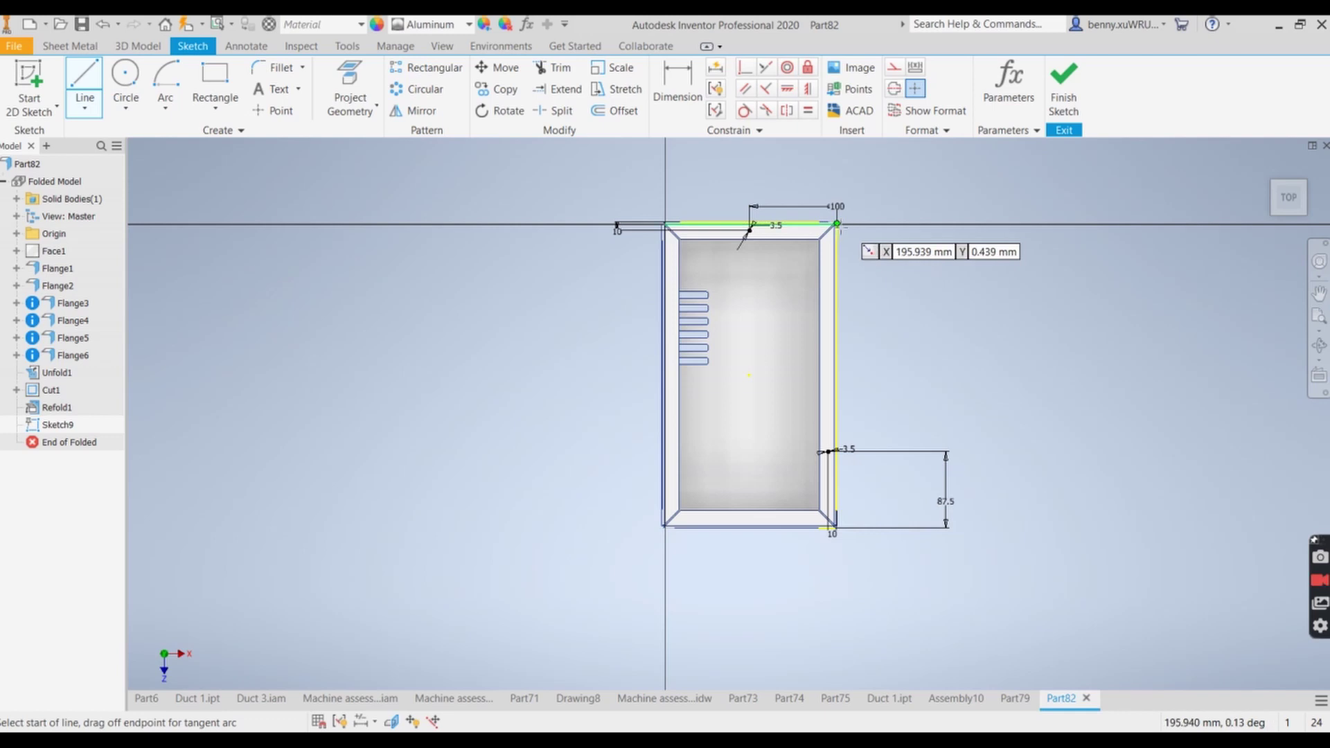
# Draw a horizontal line from the right edge to mid-part, then a short vertical line up from the bottom edge.
pyautogui.click(836, 376)
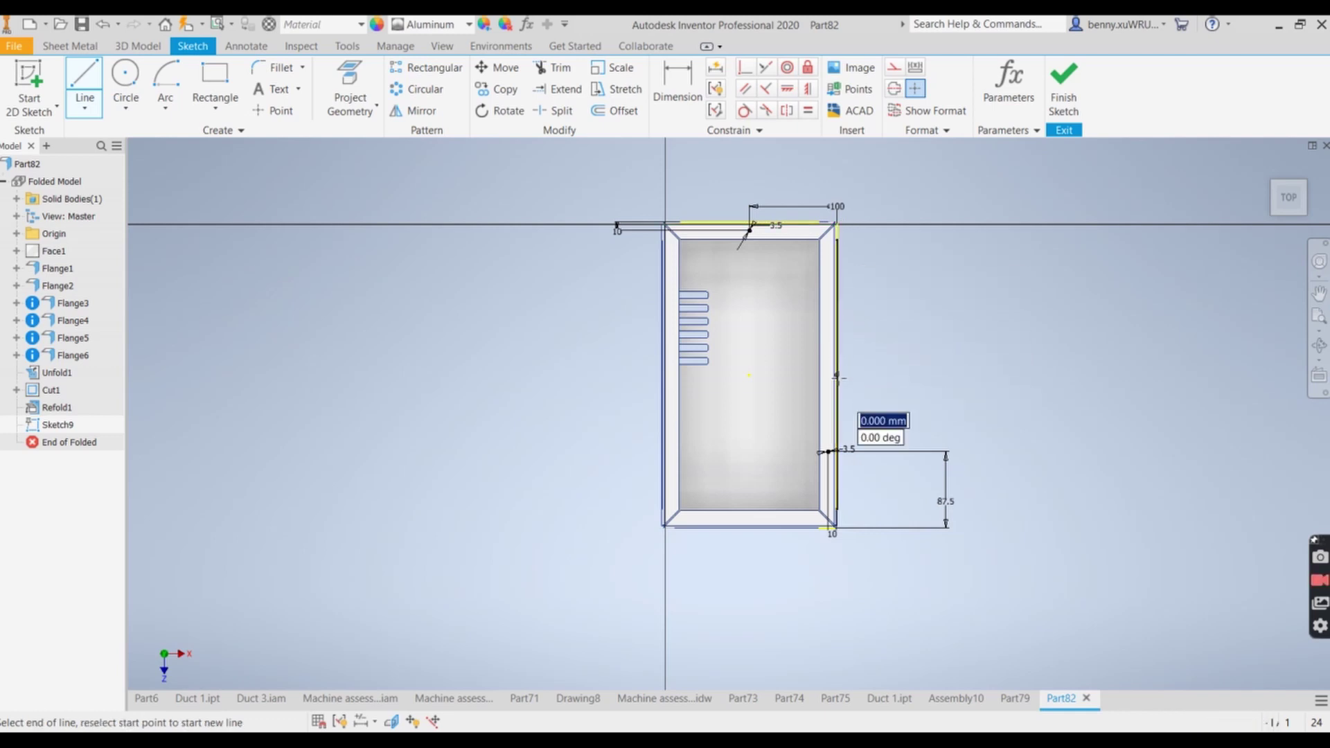
pyautogui.click(702, 375)
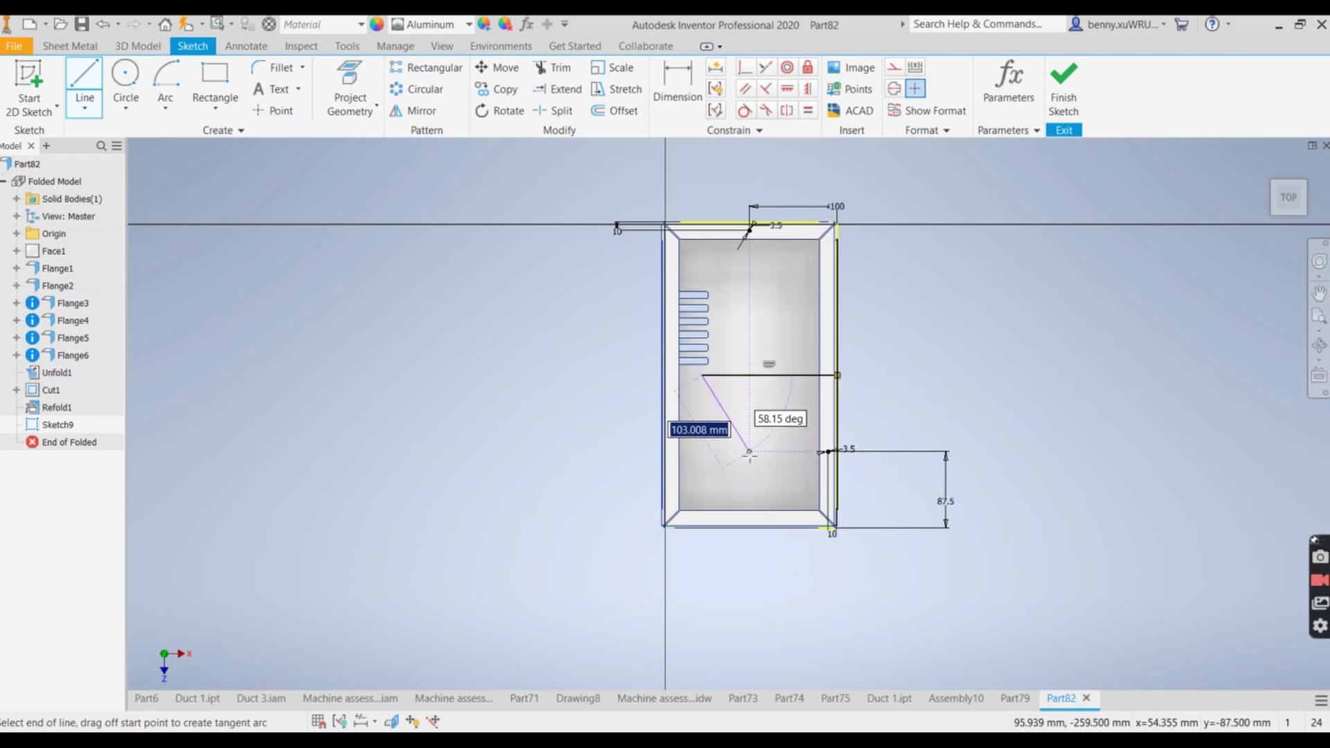
pyautogui.press('Escape')
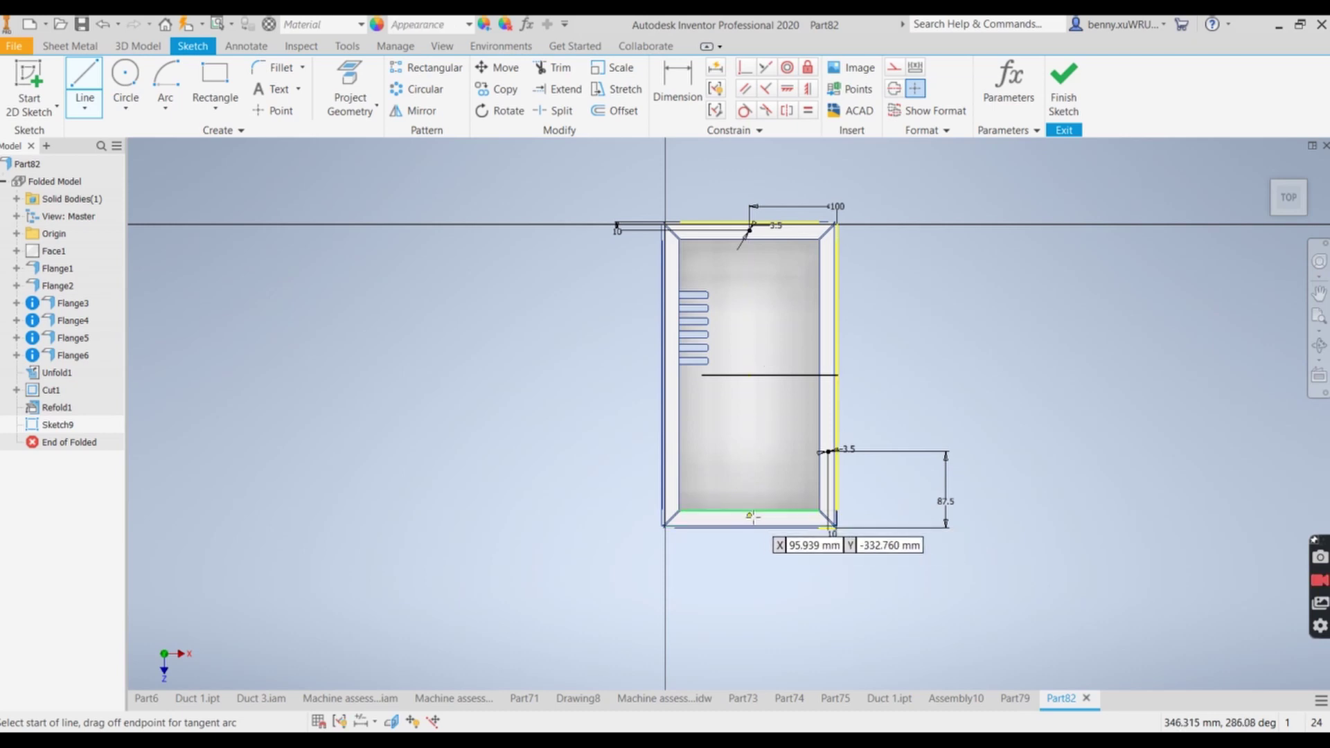
pyautogui.click(750, 510)
pyautogui.click(750, 473)
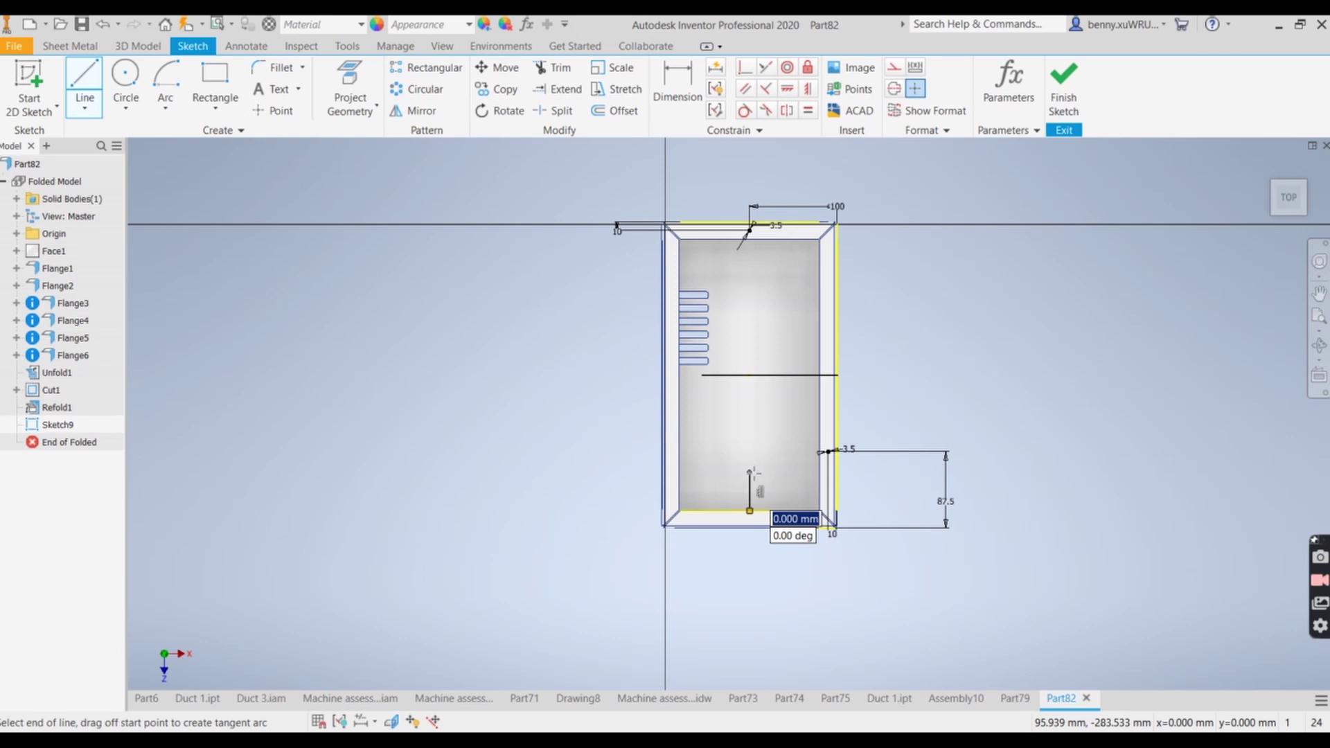
pyautogui.rightClick(754, 472)
pyautogui.click(819, 474)
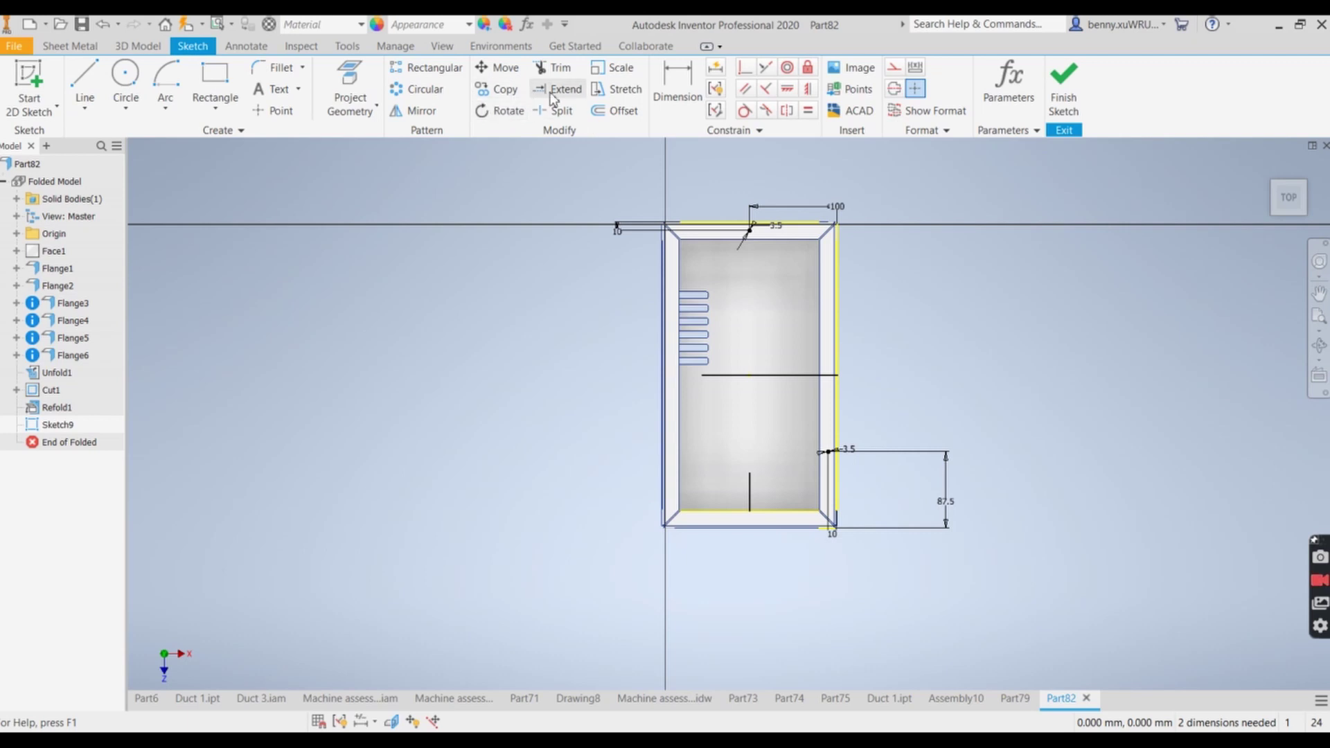
# Mirror the selected hole circle using the horizontal construction line as the mirror line.
pyautogui.click(416, 112)
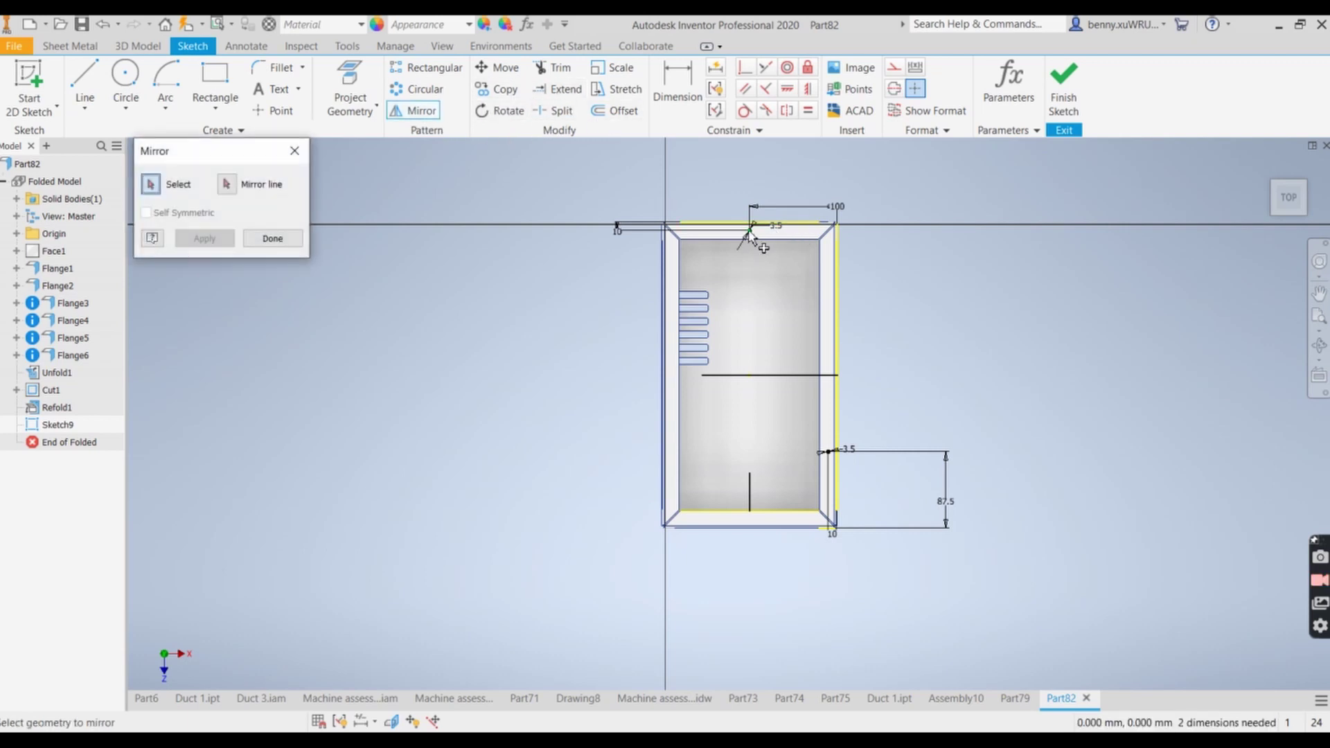
pyautogui.scroll(10, 750, 235)
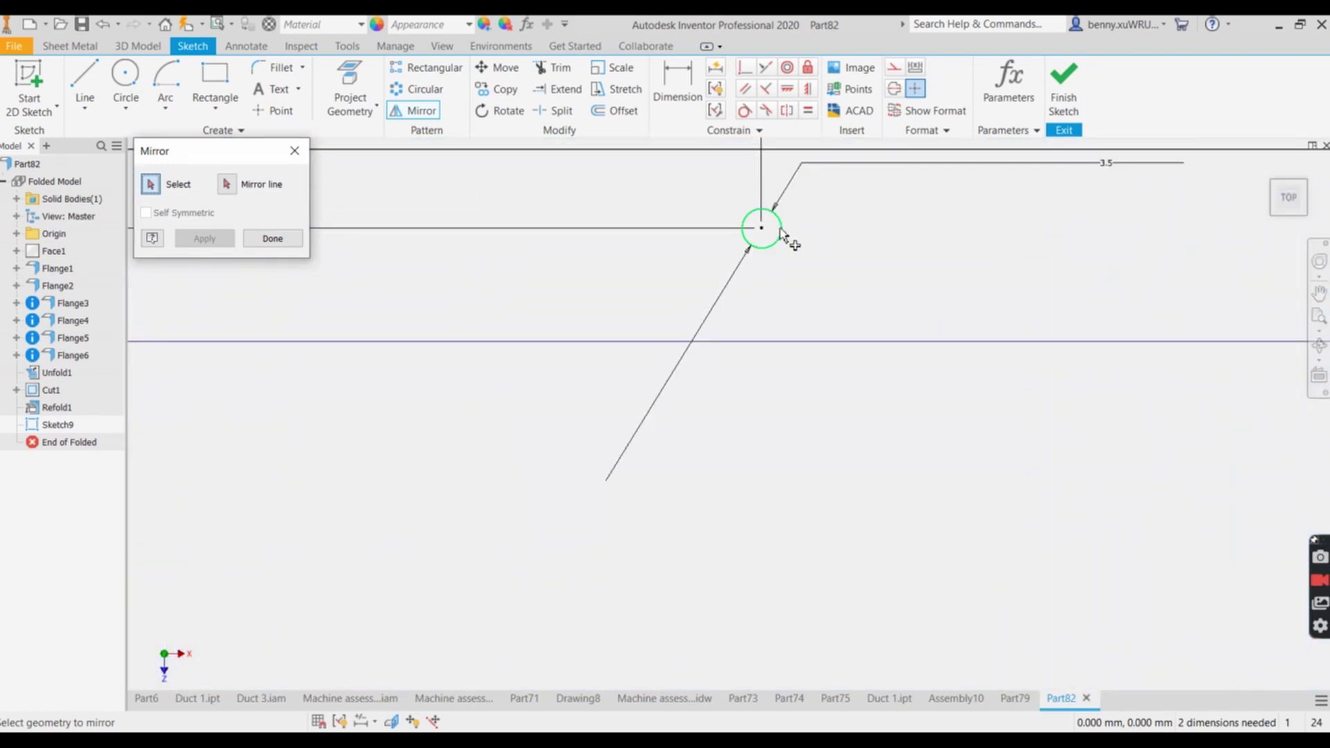
pyautogui.scroll(-5, 814, 279)
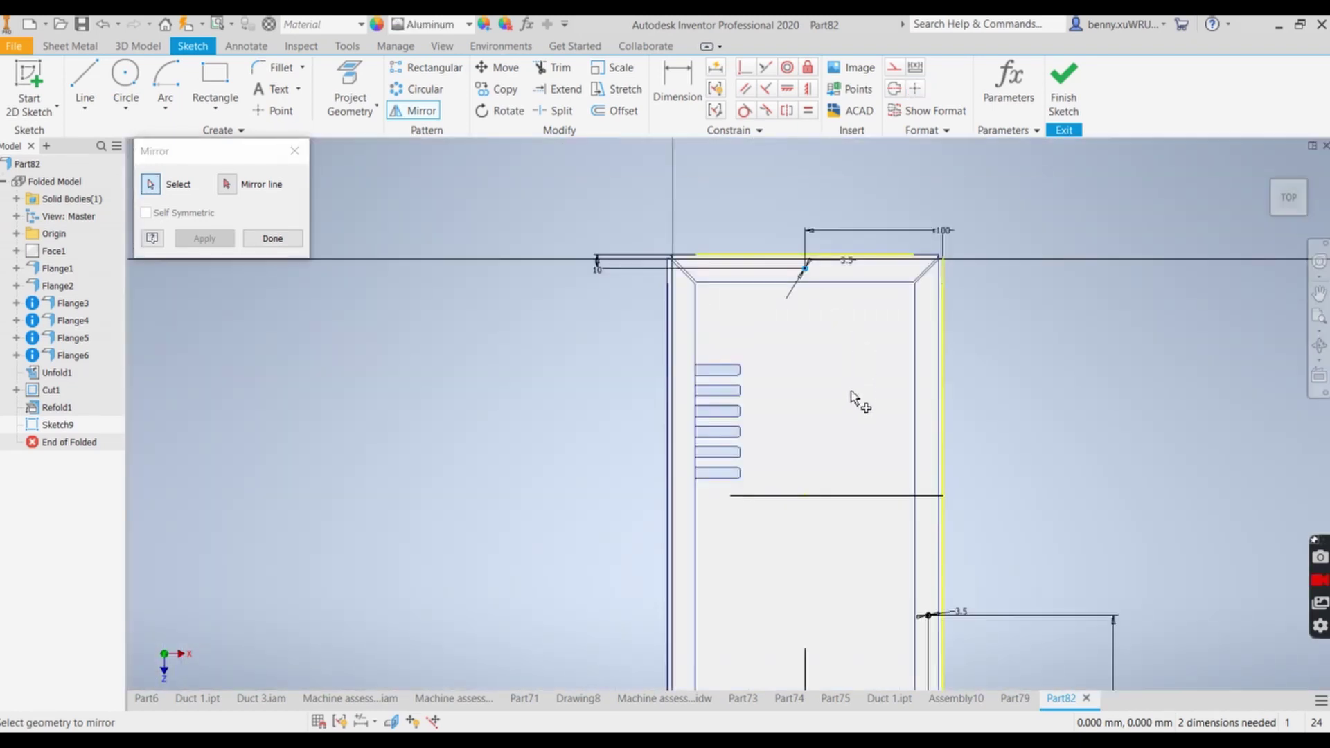
pyautogui.click(226, 183)
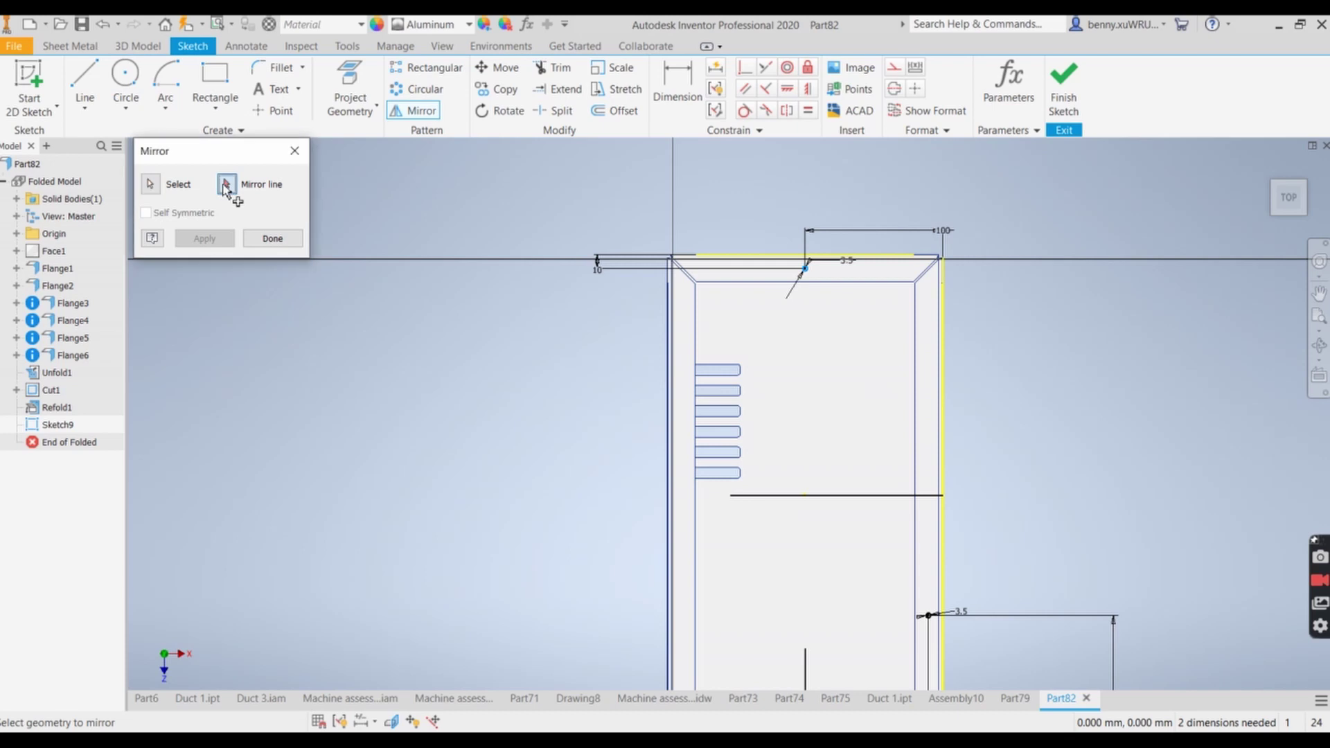
pyautogui.click(818, 494)
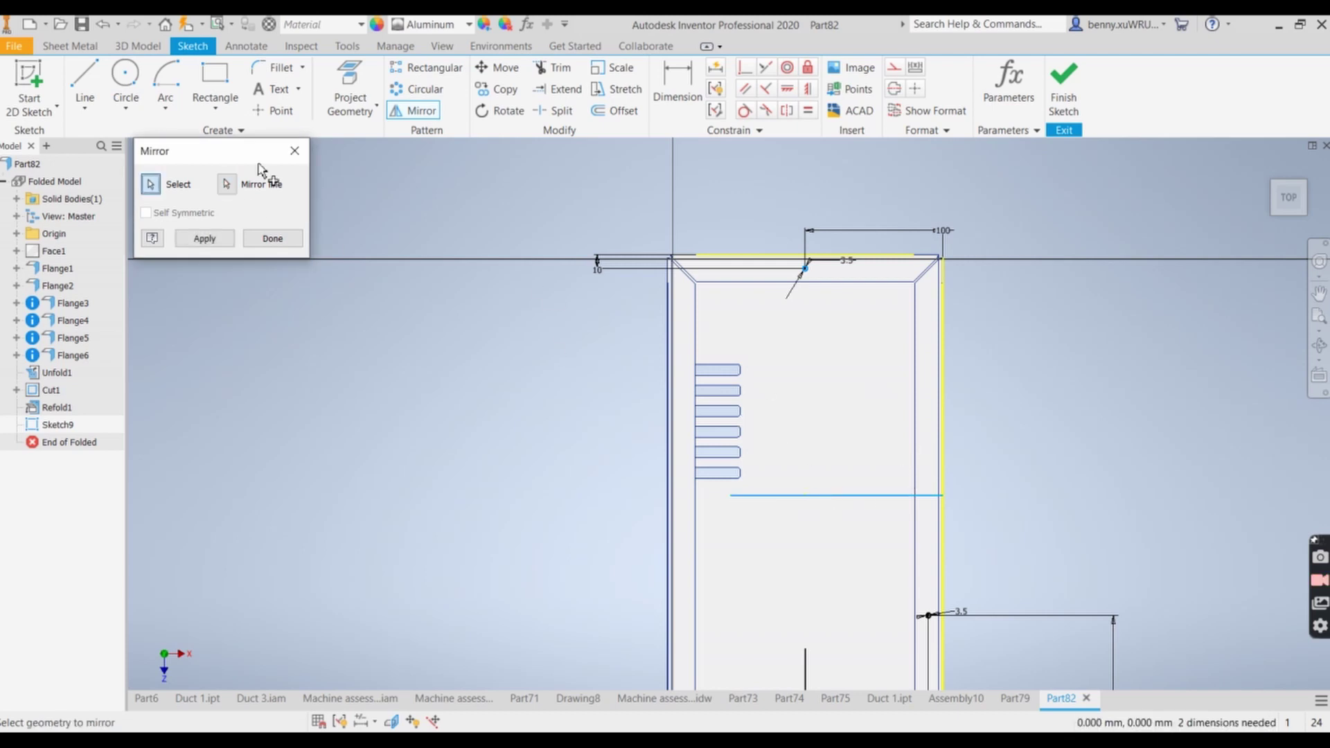
pyautogui.click(211, 239)
pyautogui.click(288, 239)
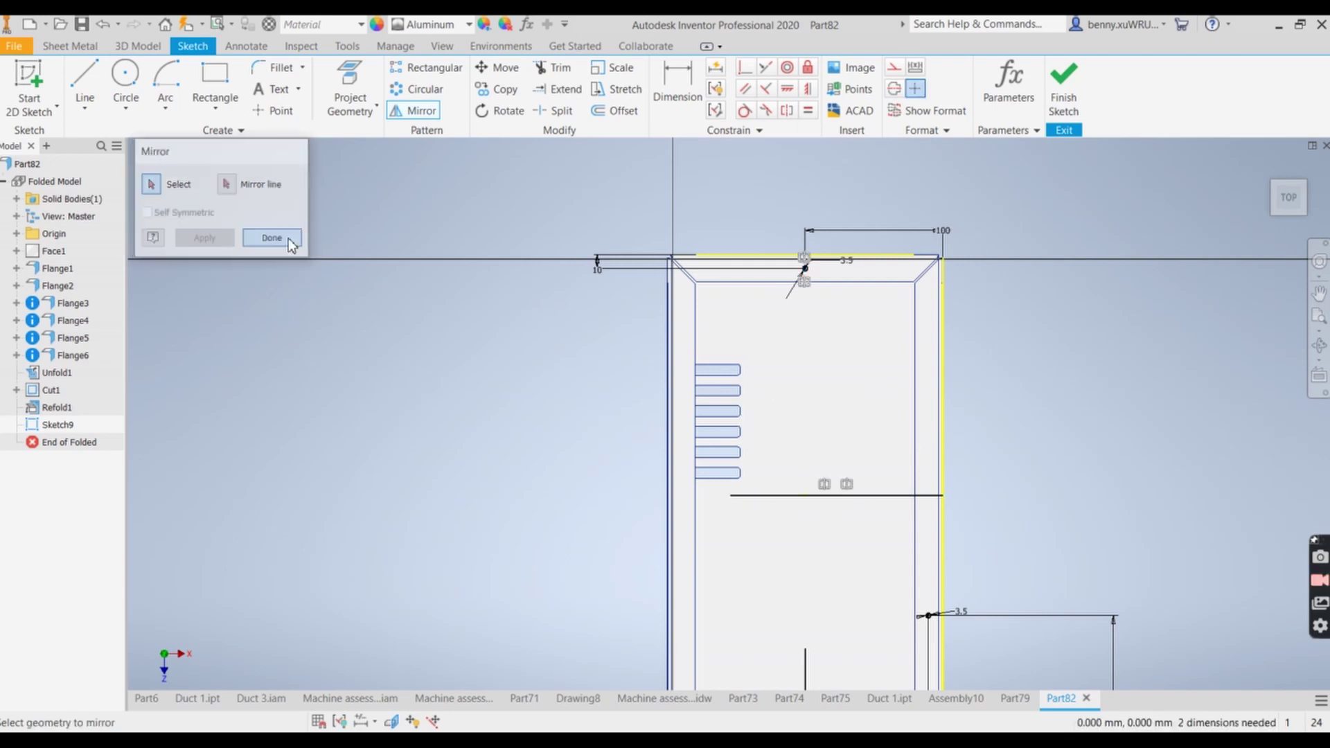
pyautogui.moveTo(907, 478)
pyautogui.mouseDown(button='middle')
pyautogui.moveTo(899, 300)
pyautogui.moveTo(939, 367)
pyautogui.mouseUp(button='middle')
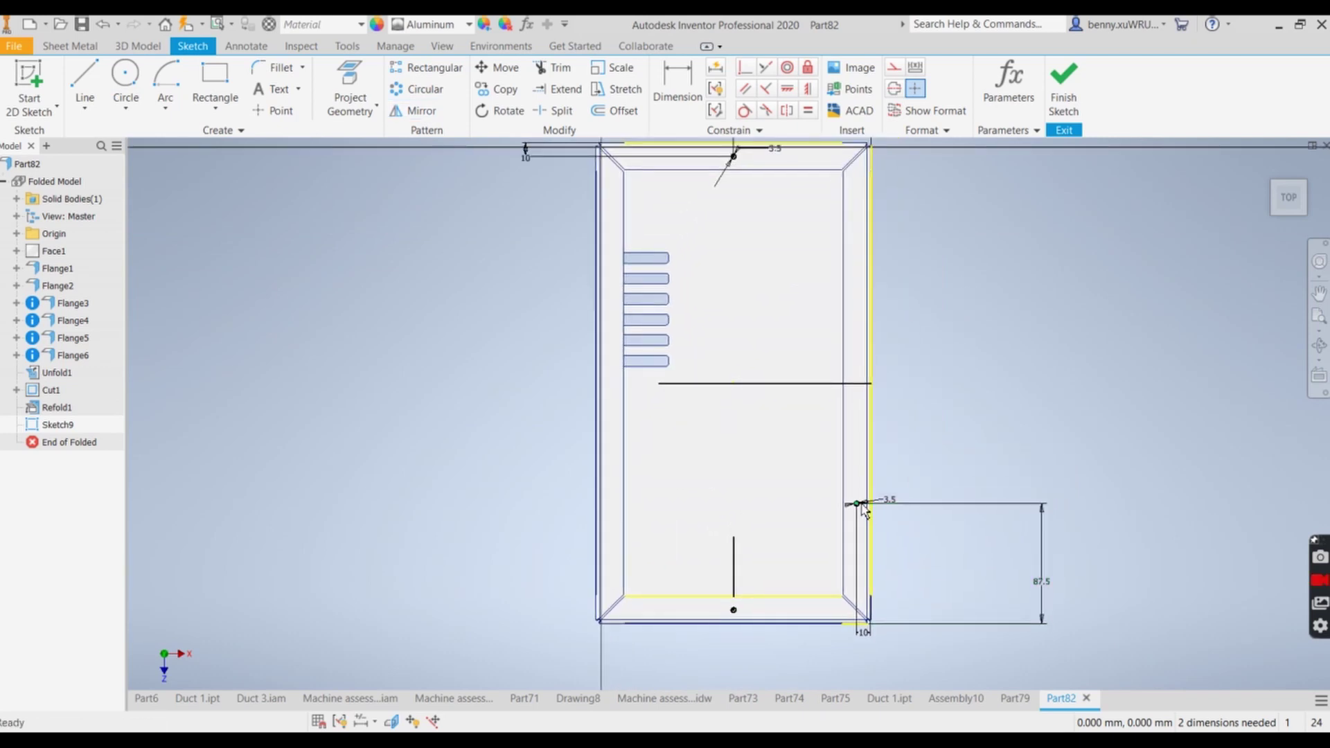
# Mirror the lower-right 3.5 mm hole circle upward across the horizontal centre line.
pyautogui.scroll(-2, 861, 516)
pyautogui.scroll(8, 861, 515)
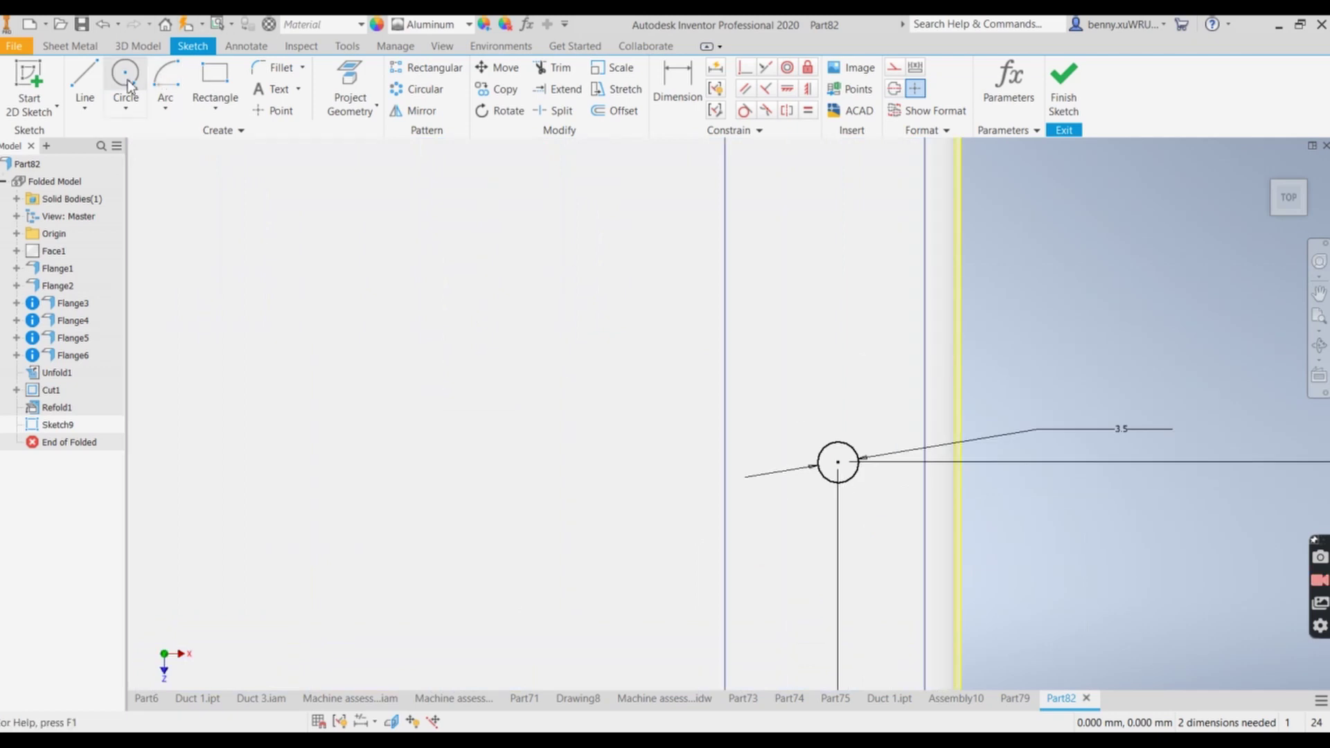
pyautogui.click(418, 112)
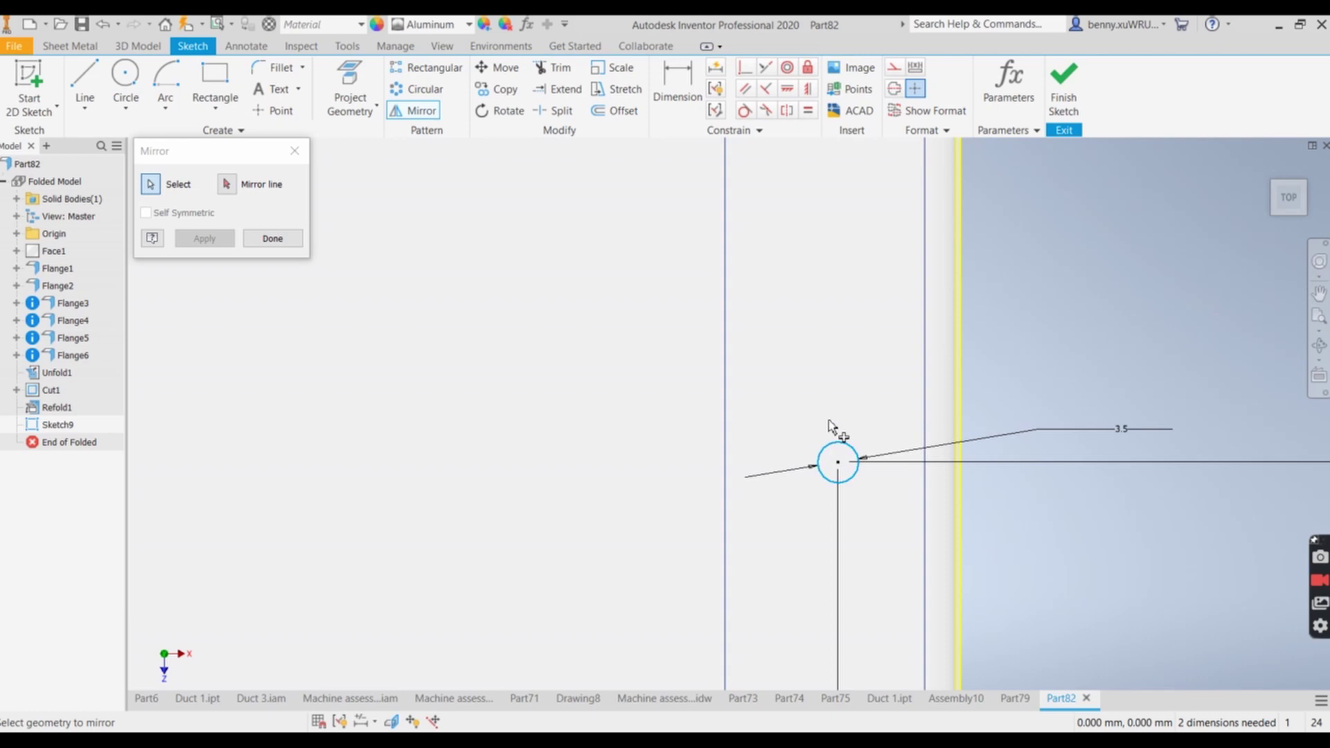
pyautogui.scroll(-5, 828, 329)
pyautogui.click(227, 184)
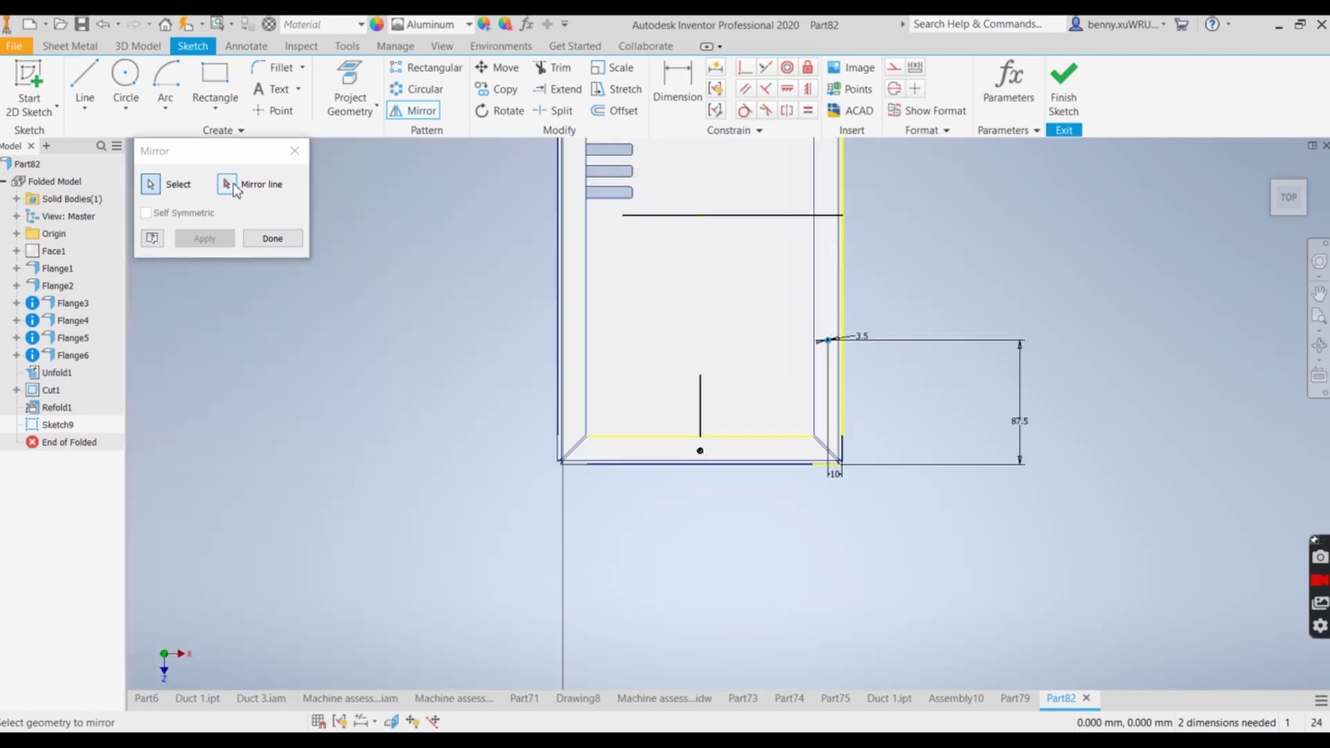
pyautogui.click(711, 216)
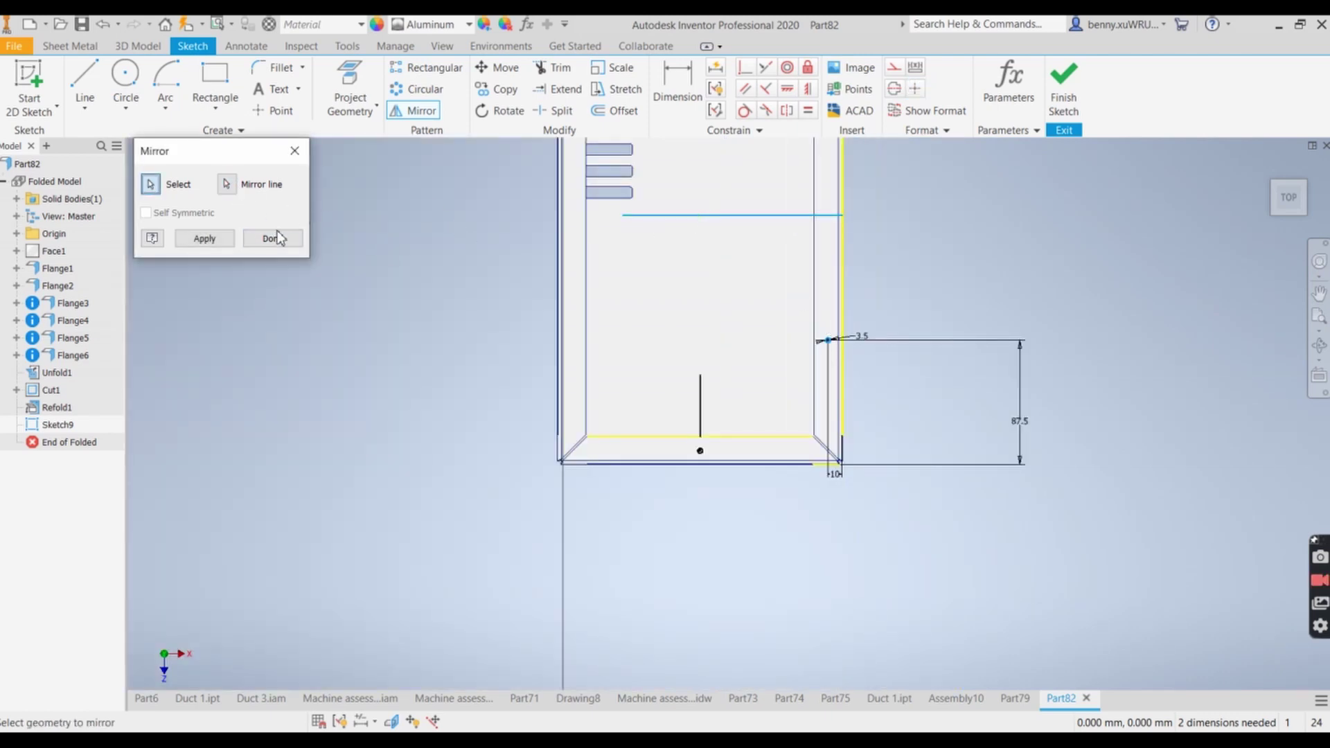
pyautogui.click(204, 239)
pyautogui.moveTo(780, 249); pyautogui.dragTo(774, 402, button='middle')
# Mirror both right-hand hole circles across the vertical centre line onto the left side.
pyautogui.click(273, 238)
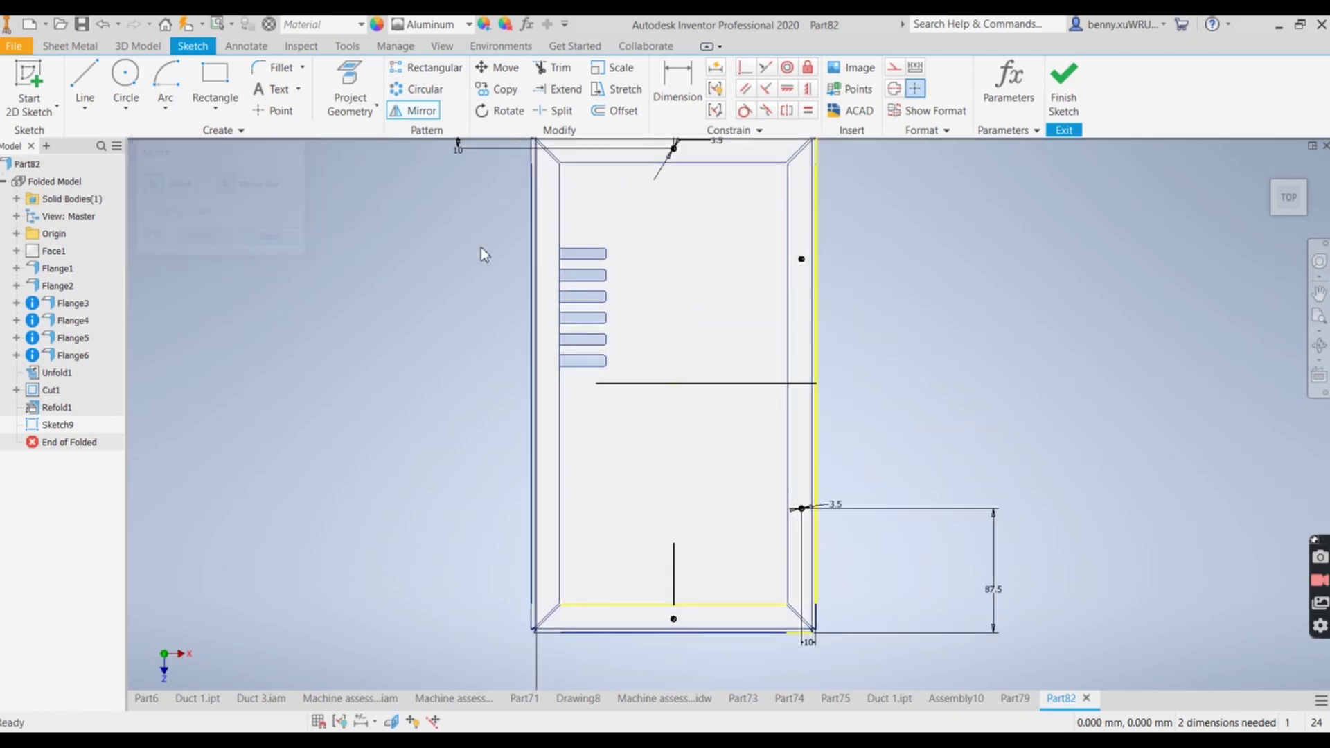
pyautogui.click(410, 113)
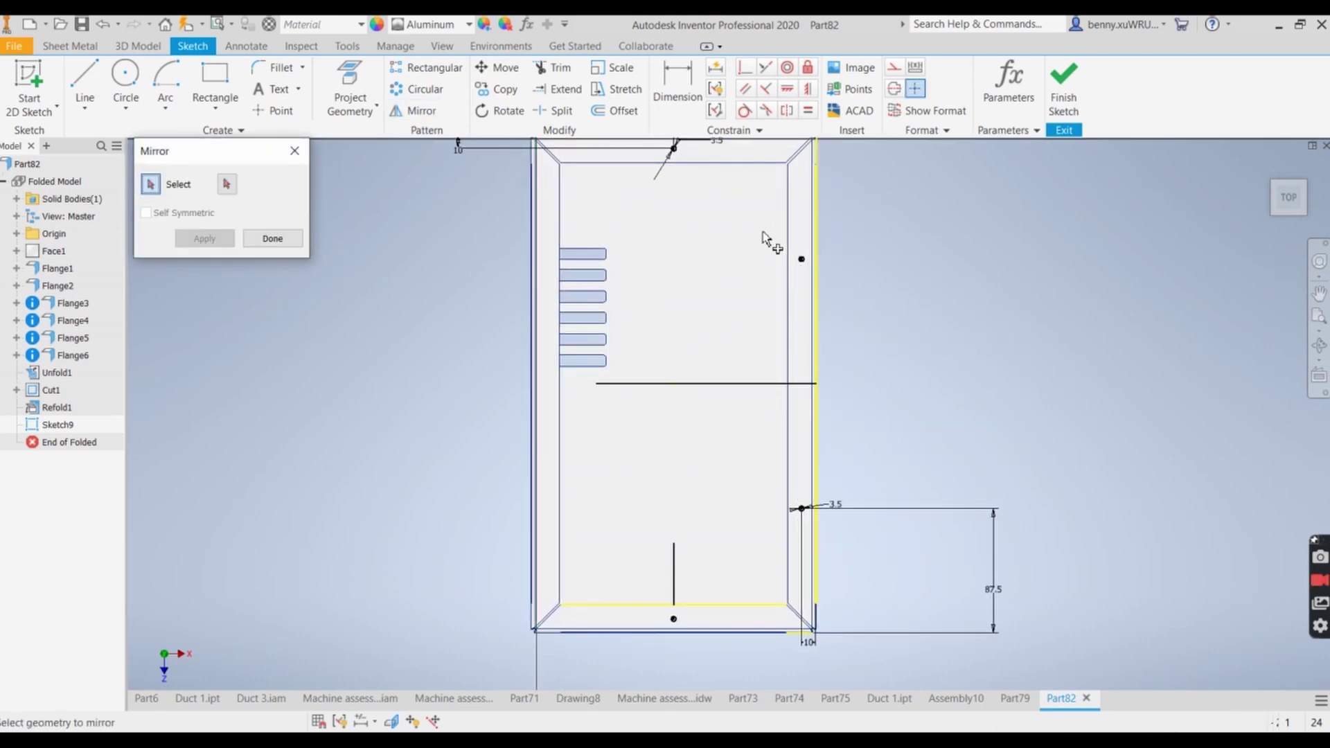
pyautogui.scroll(-3, 803, 273)
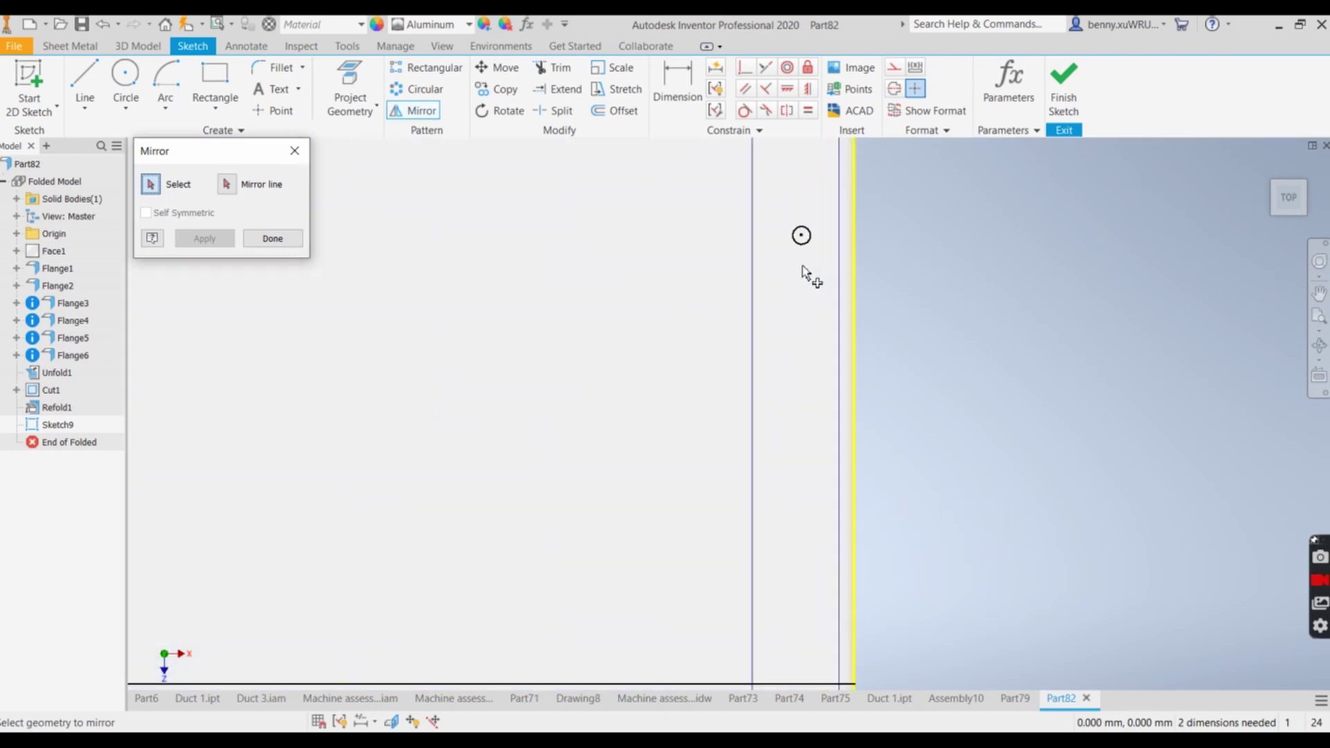
pyautogui.click(802, 235)
pyautogui.scroll(-1, 901, 312)
pyautogui.scroll(4, 916, 317)
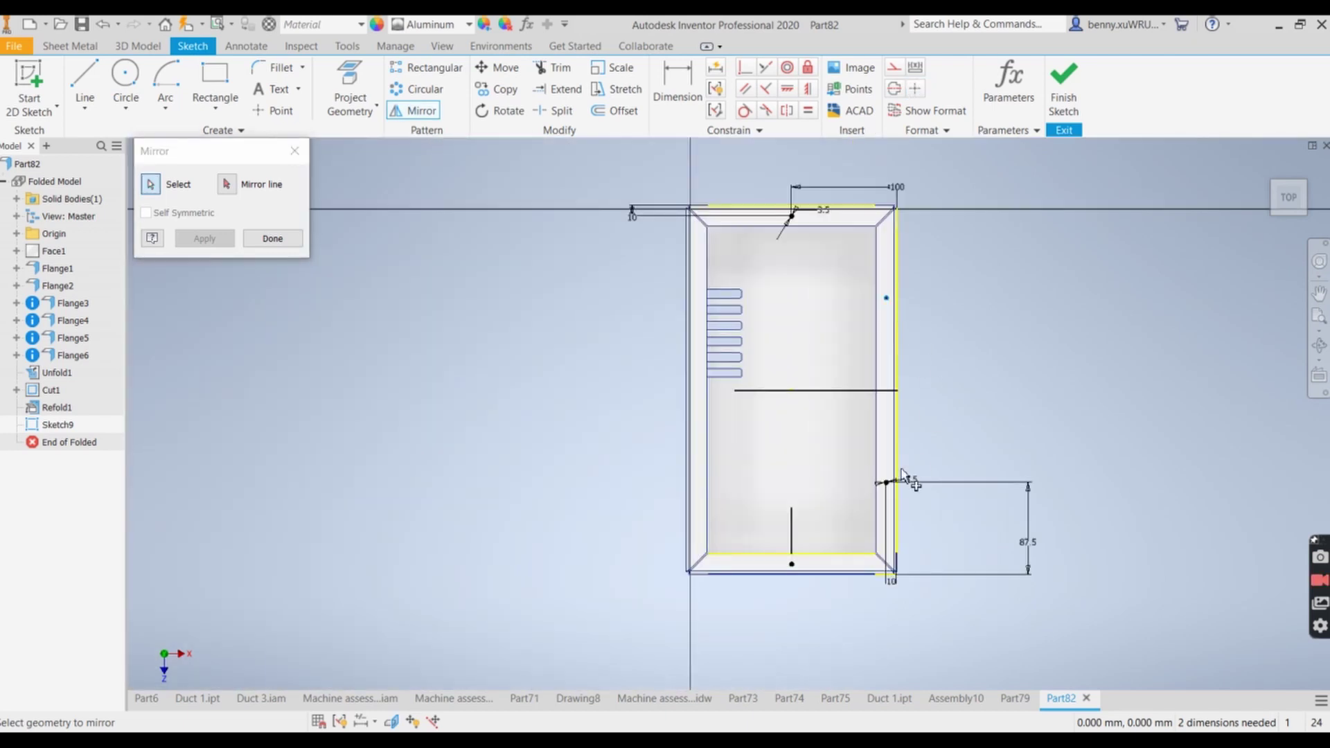
pyautogui.scroll(-4, 894, 487)
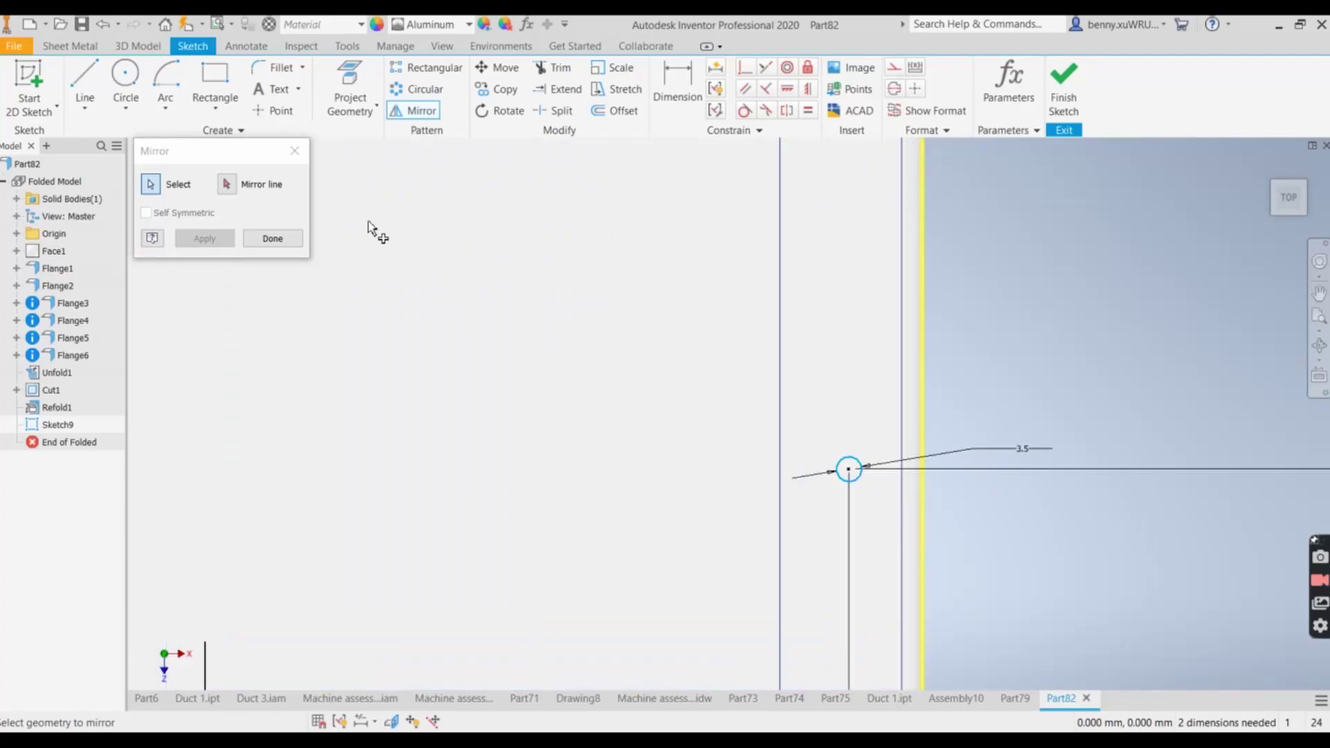
pyautogui.click(227, 183)
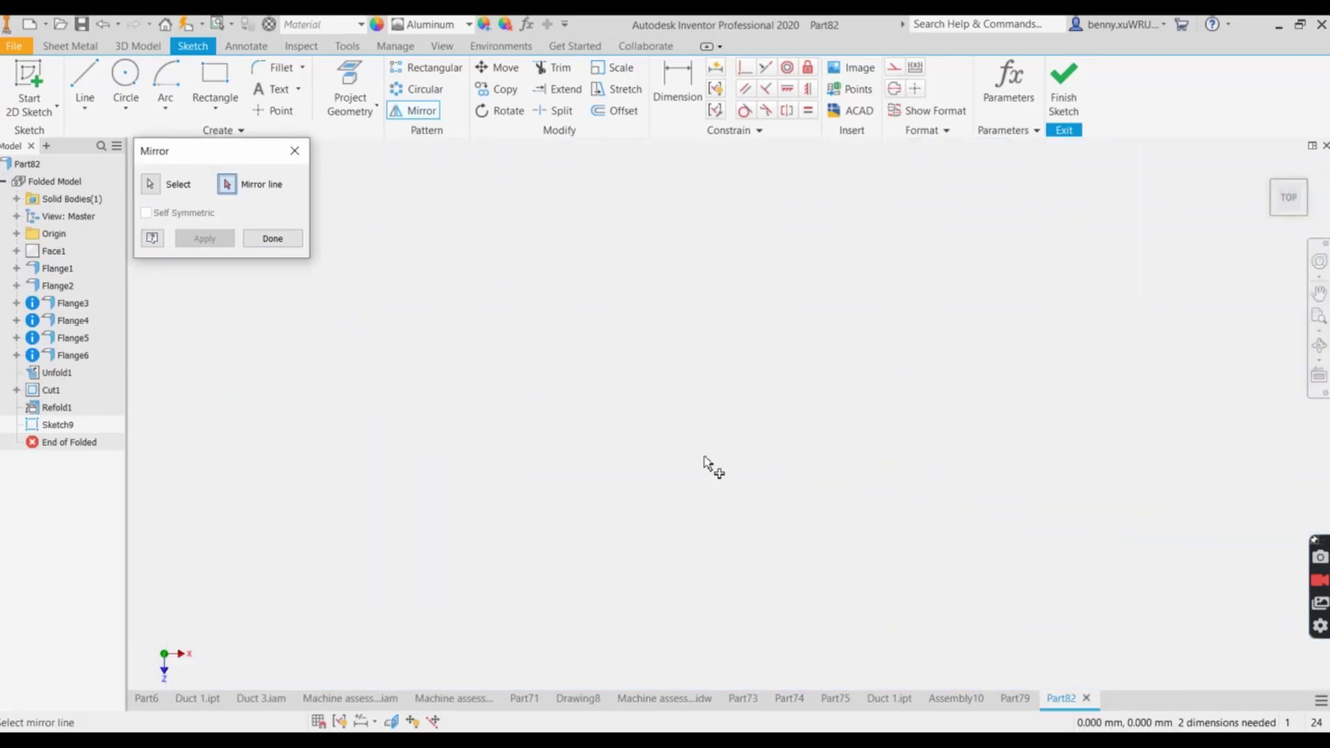
pyautogui.click(617, 580)
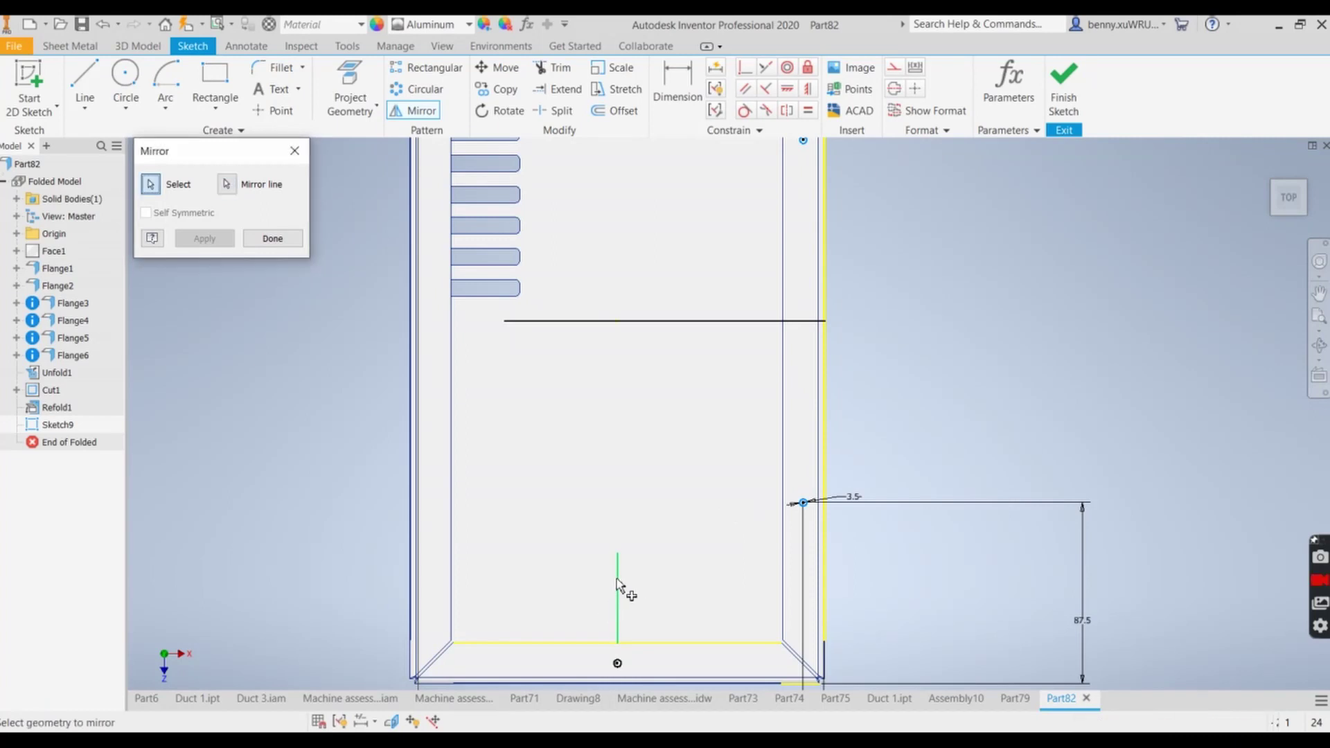
pyautogui.click(218, 239)
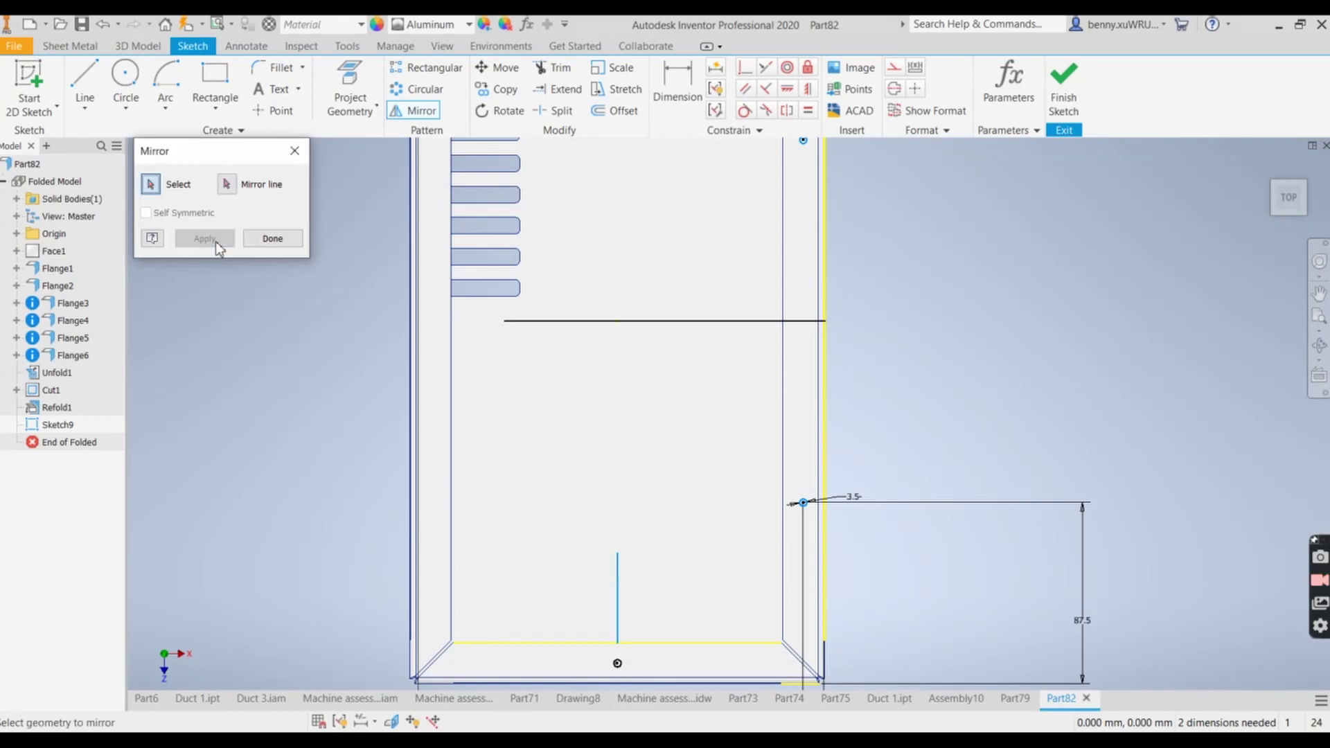
pyautogui.click(280, 239)
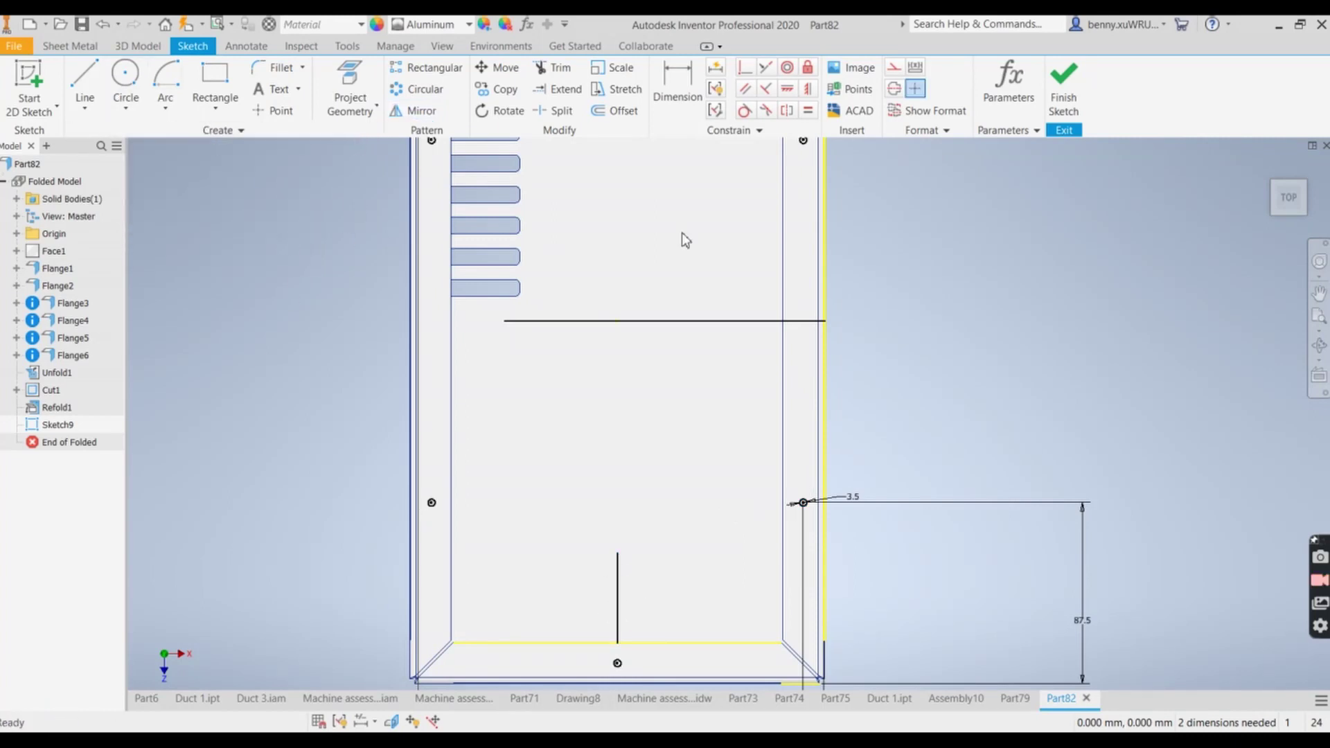
pyautogui.moveTo(688, 252); pyautogui.dragTo(755, 339, button='middle')
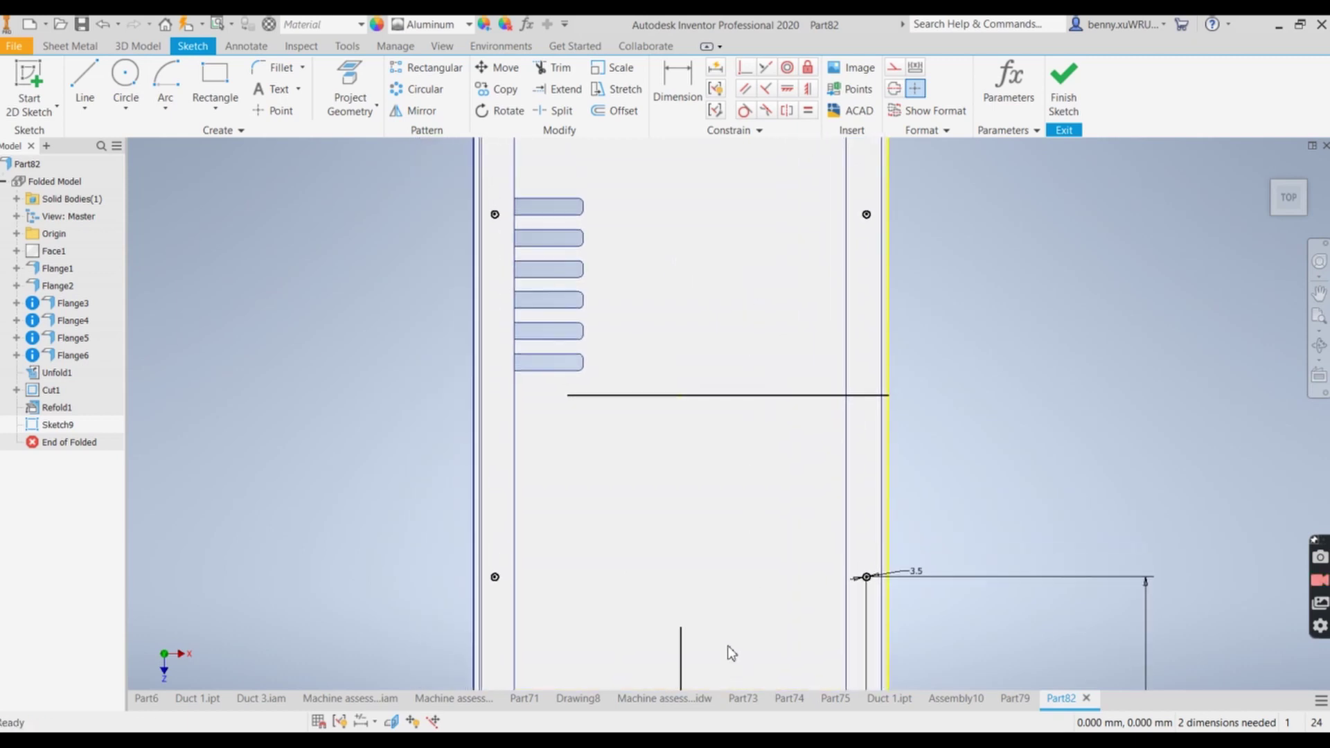
# Delete the horizontal and vertical helper lines and finish Sketch9.
pyautogui.moveTo(728, 647)
pyautogui.mouseDown()
pyautogui.moveTo(591, 570)
pyautogui.moveTo(603, 343)
pyautogui.mouseUp()
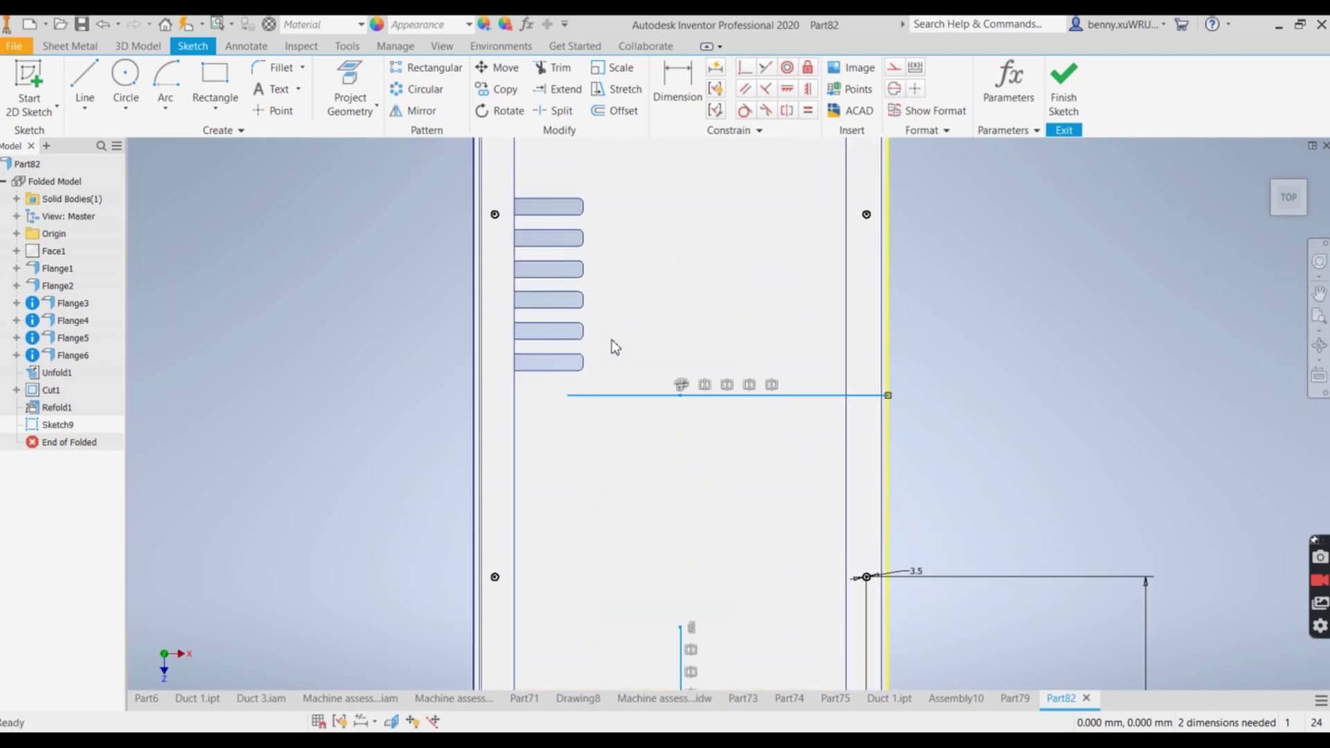
pyautogui.press('Delete')
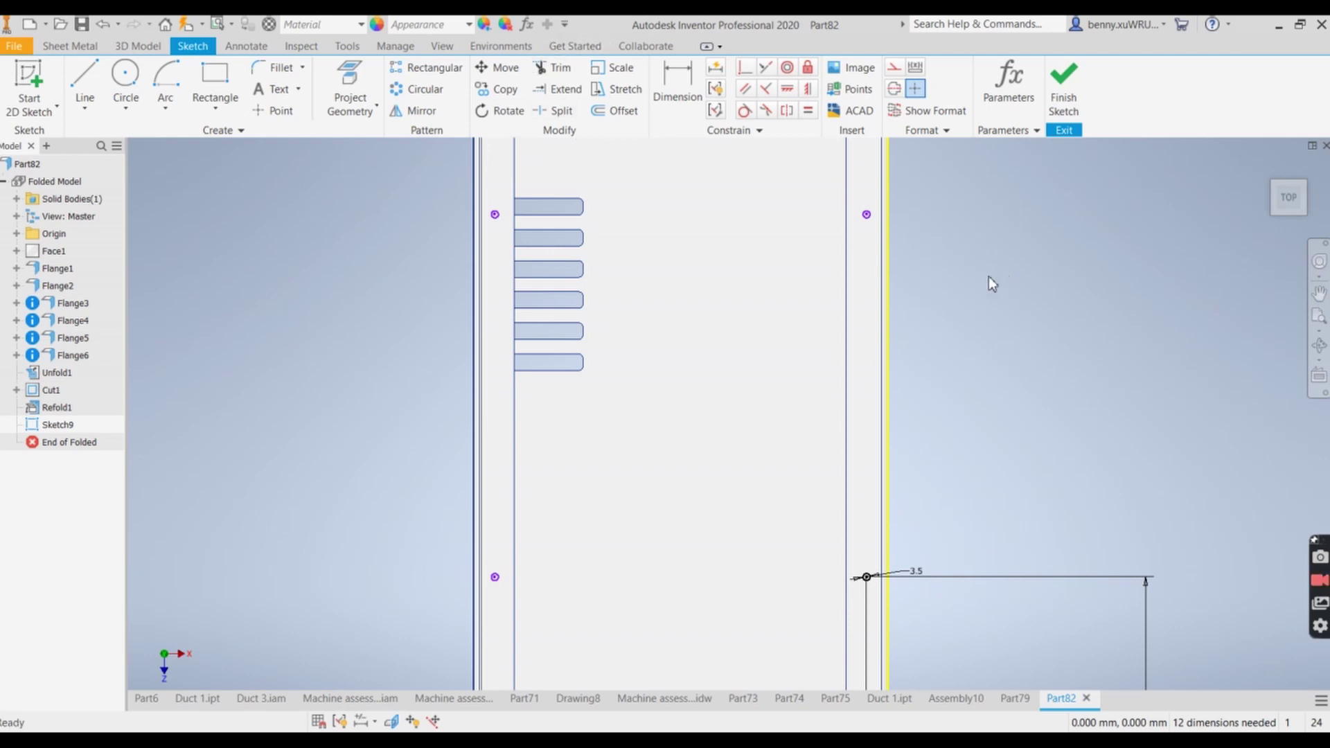
pyautogui.click(1065, 83)
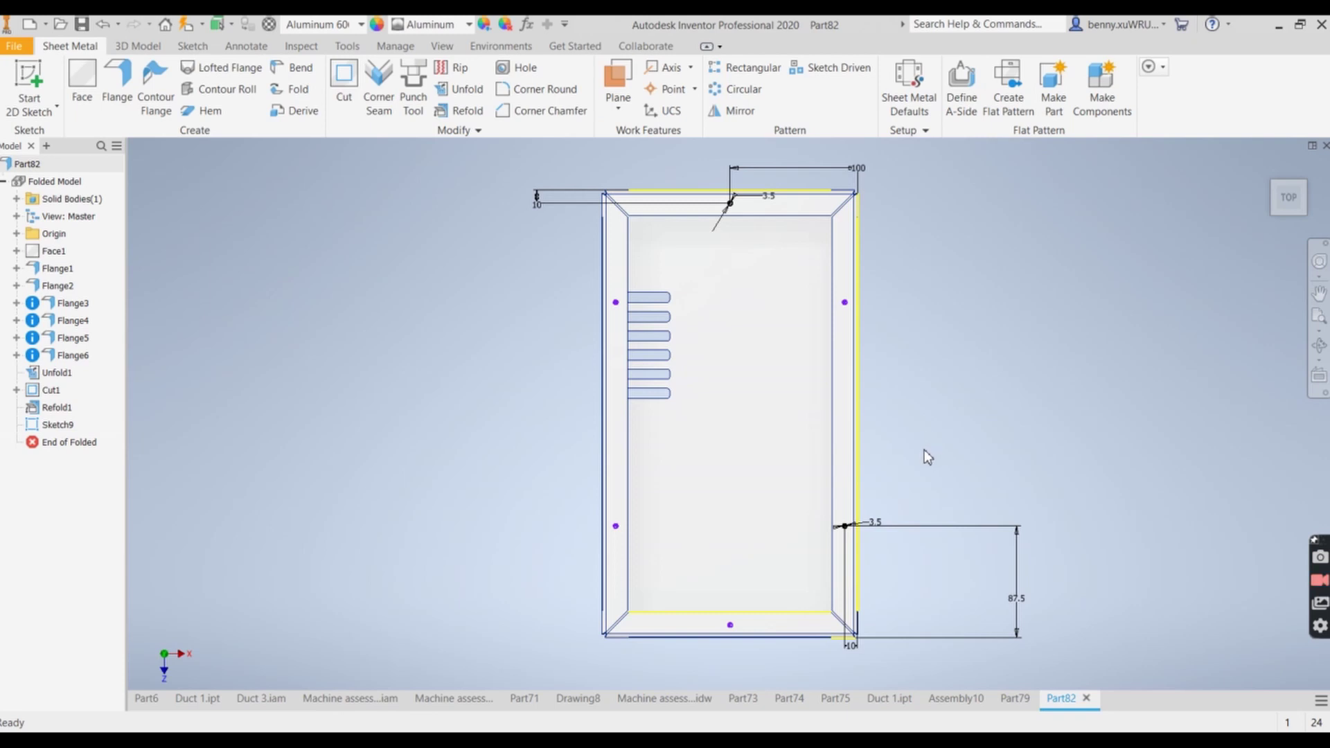
# Orbit the box to a 3D angle and start a Sheet Metal Cut.
pyautogui.keyDown('shift'); pyautogui.moveTo(923, 450); pyautogui.dragTo(970, 431, button='middle'); pyautogui.keyUp('shift')
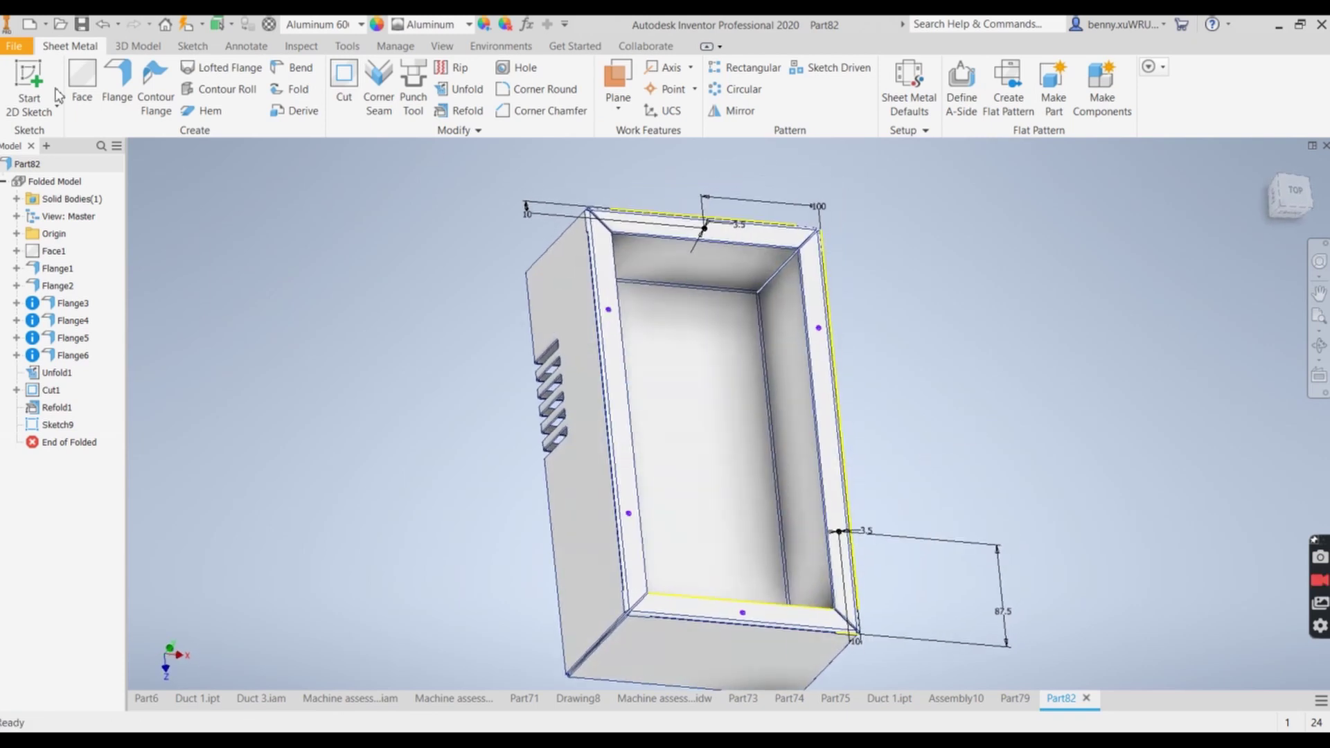
pyautogui.click(343, 77)
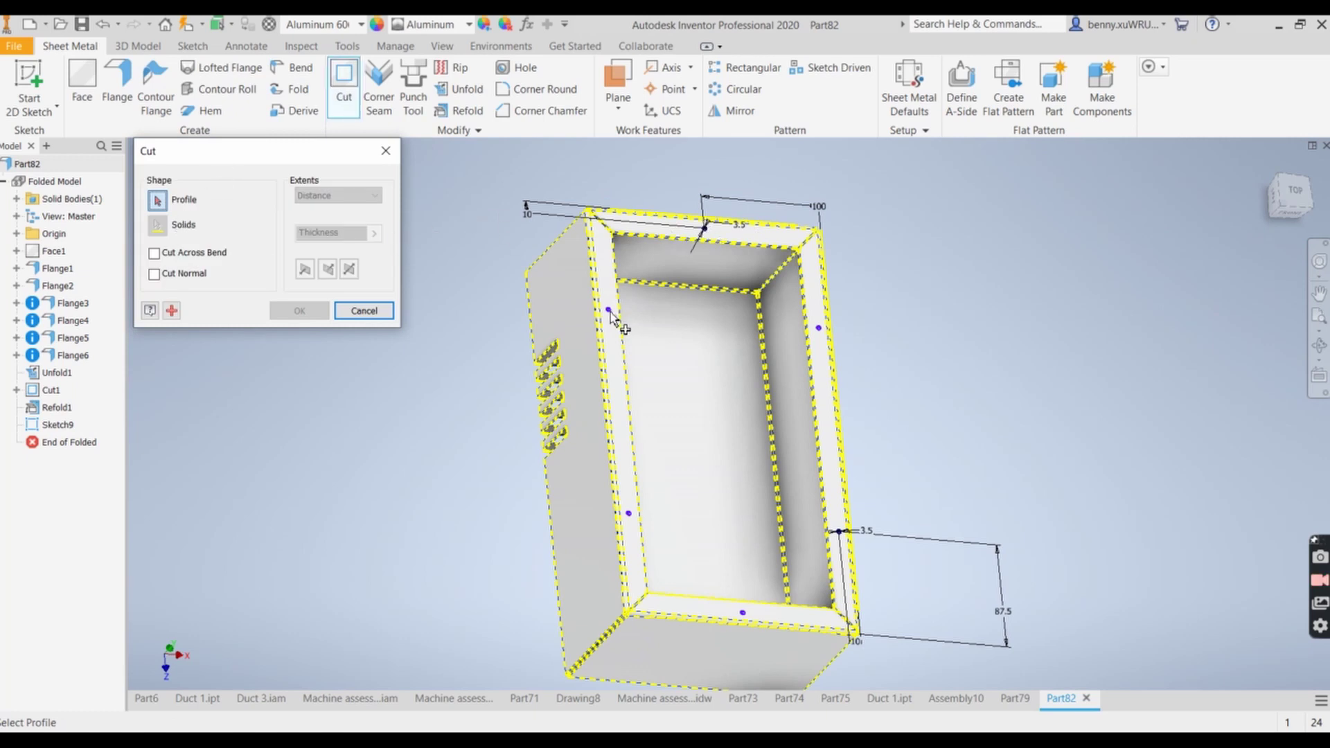
# Pick the first mounting-hole circle as a Cut profile.
pyautogui.scroll(-3, 611, 313)
pyautogui.scroll(8, 609, 311)
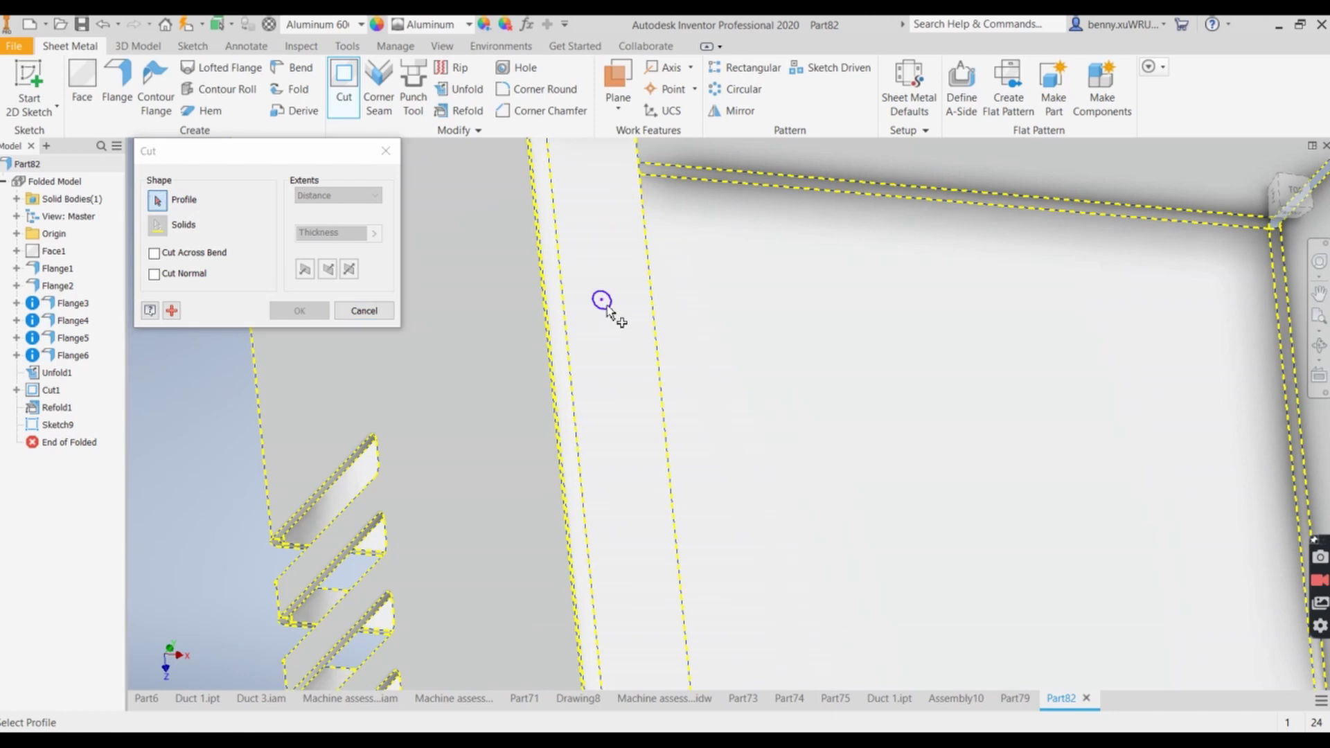
pyautogui.click(602, 300)
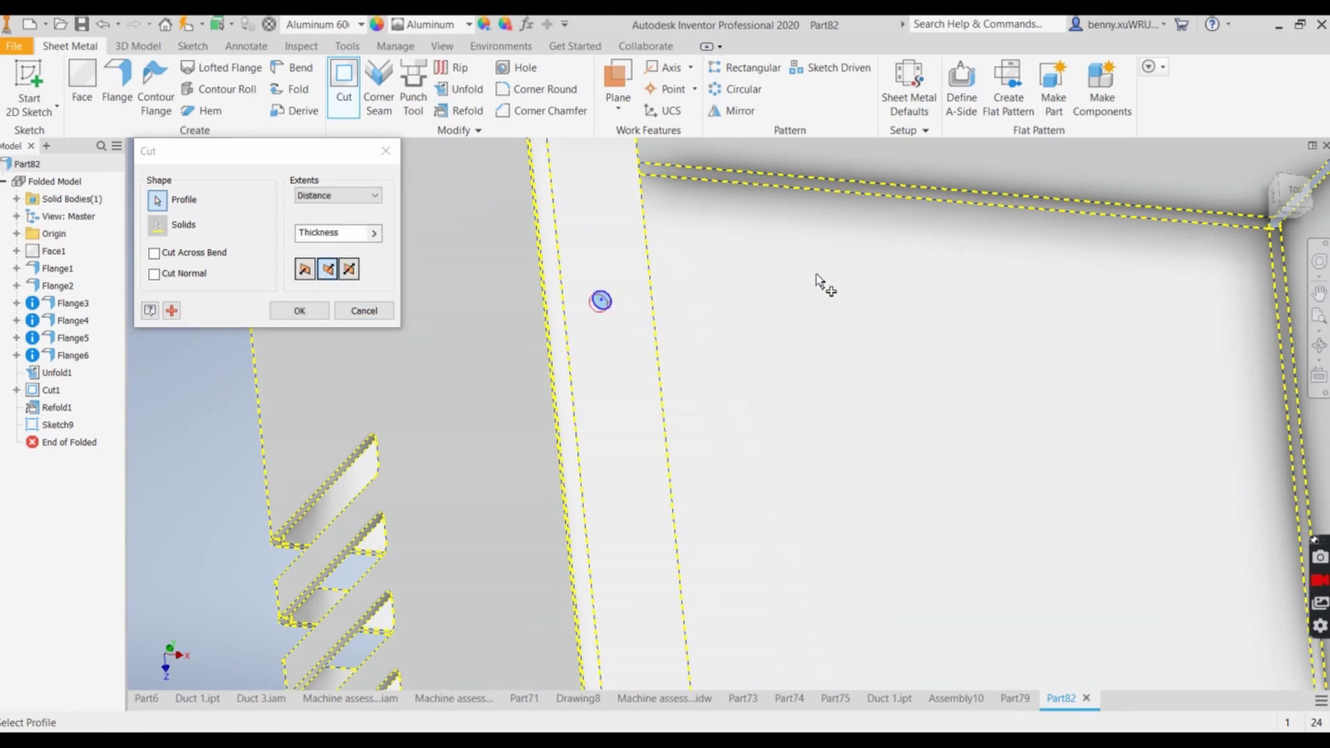
pyautogui.scroll(-3, 824, 353)
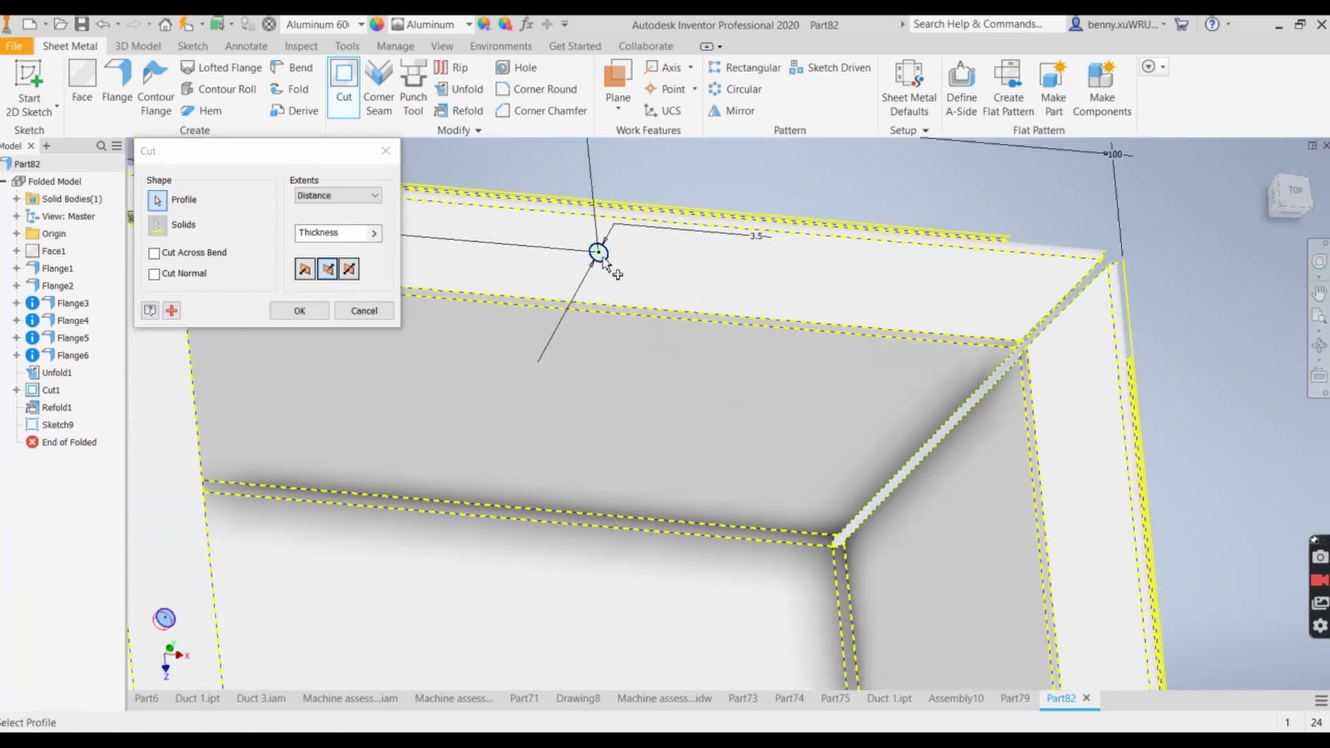
pyautogui.scroll(-2, 1171, 513)
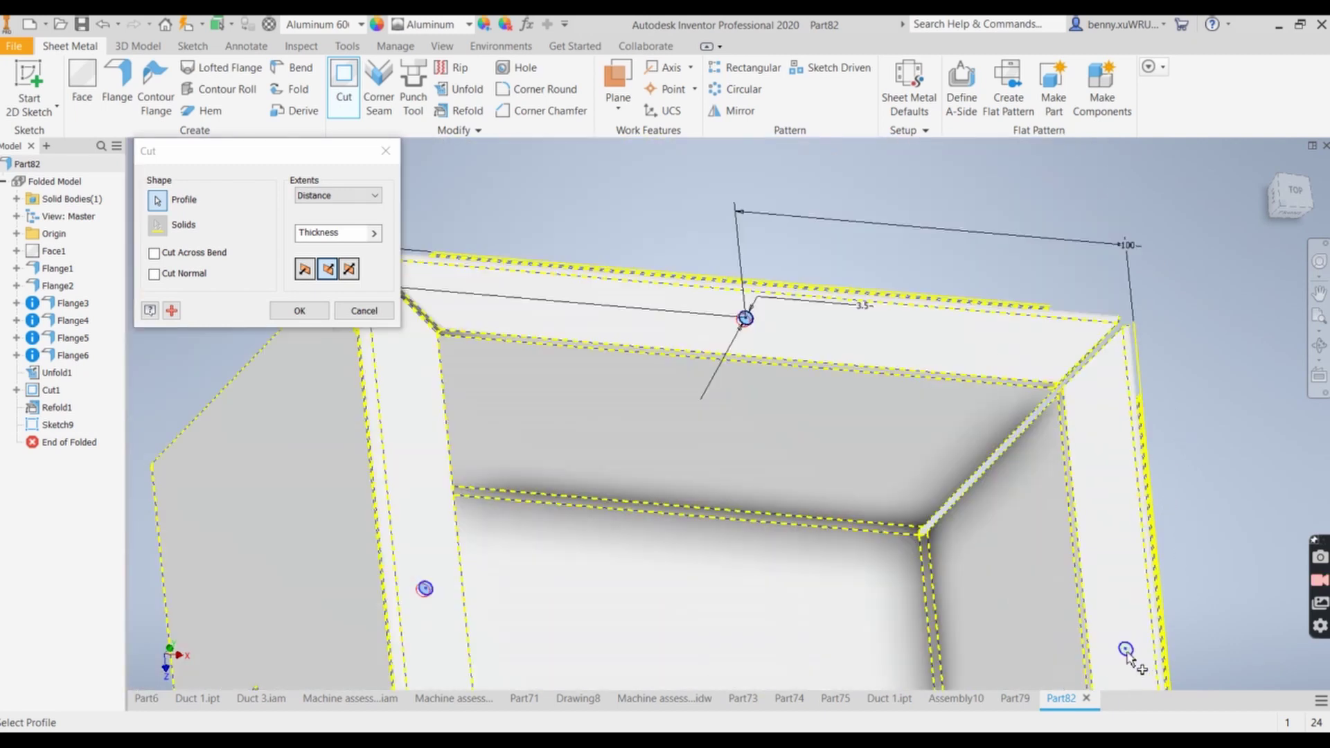
pyautogui.scroll(4, 1157, 485)
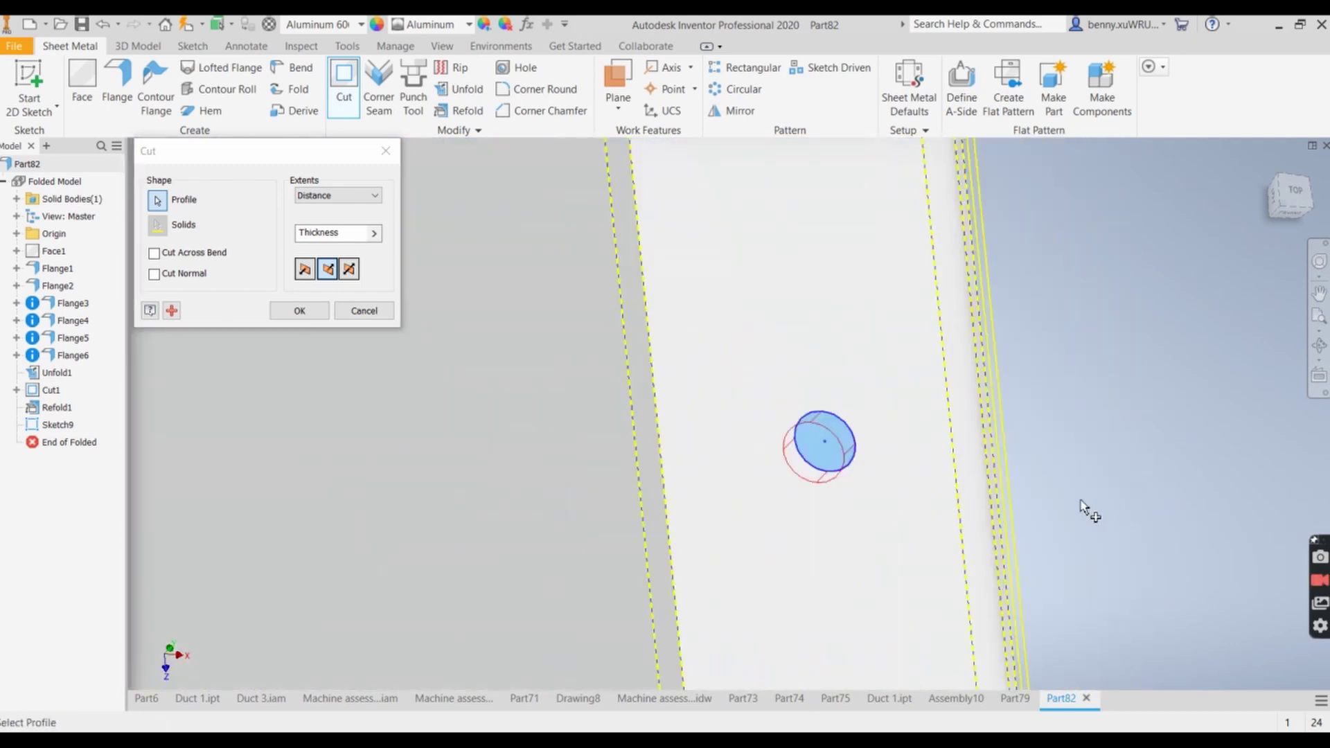
pyautogui.scroll(-6, 1081, 527)
pyautogui.scroll(-2, 968, 603)
pyautogui.scroll(5, 743, 367)
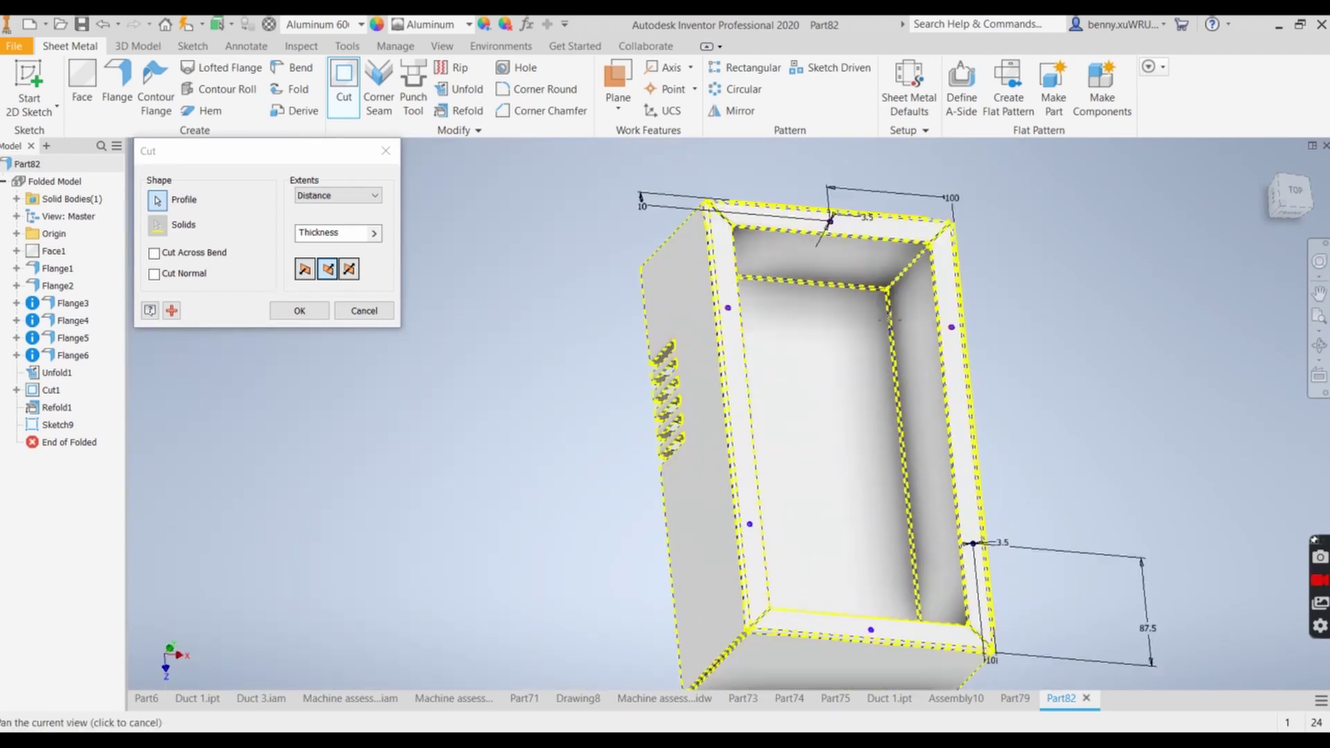
pyautogui.scroll(3, 743, 367)
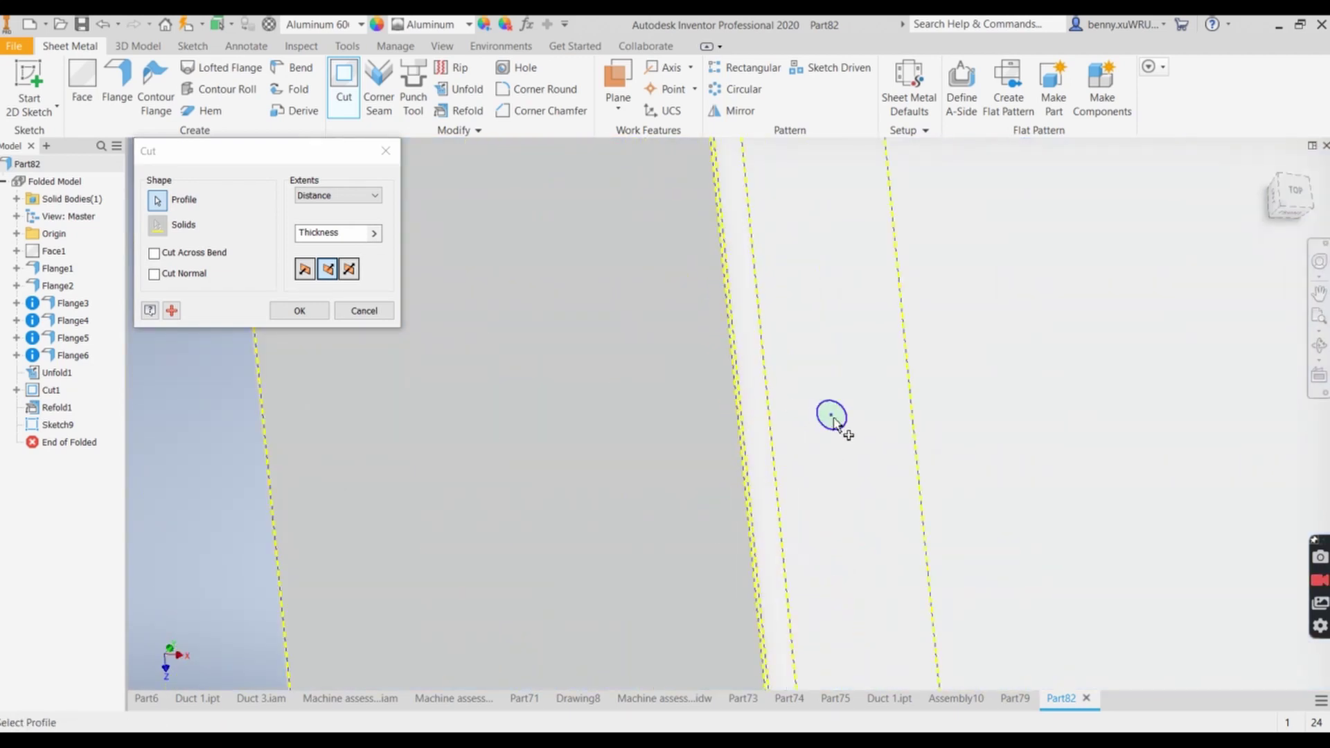
# Pick the remaining hole circles and apply the cut through the sheet thickness.
pyautogui.click(835, 420)
pyautogui.scroll(-5, 1097, 453)
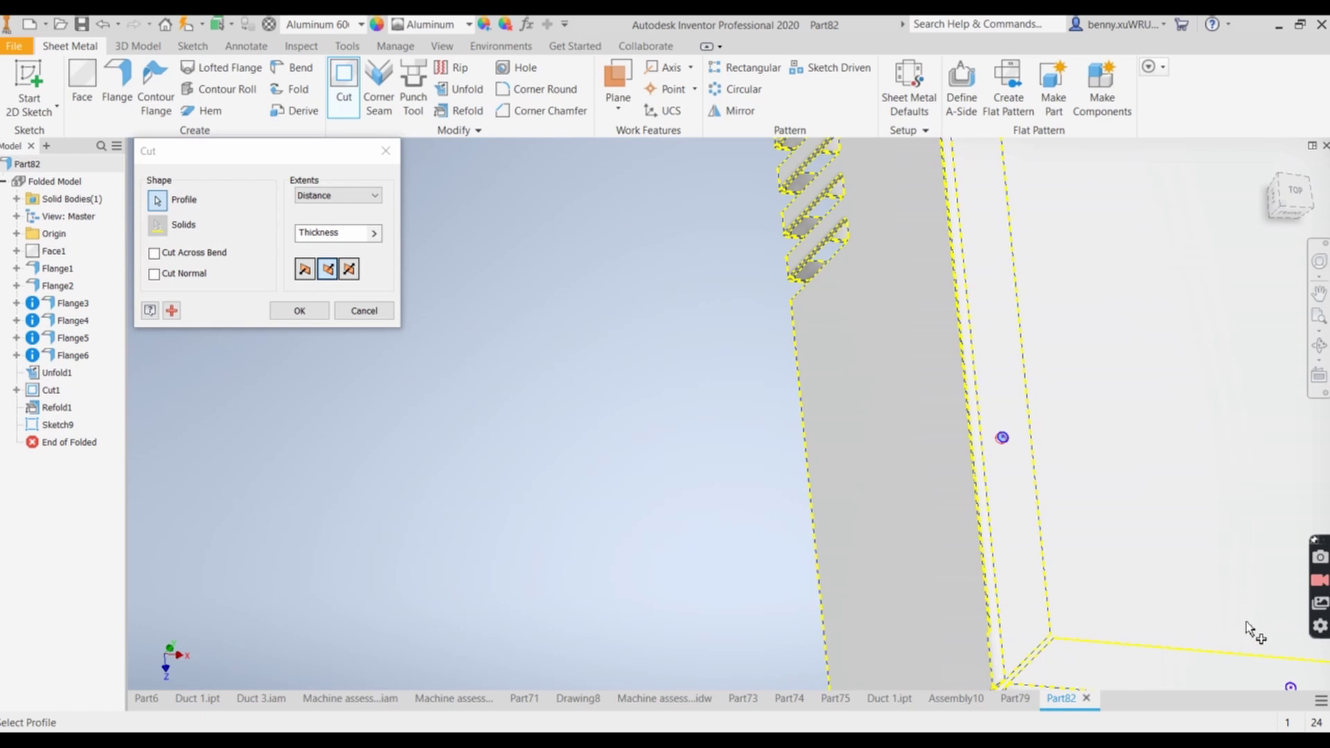
pyautogui.scroll(6, 1253, 630)
pyautogui.moveTo(1253, 630); pyautogui.dragTo(766, 450, button='middle')
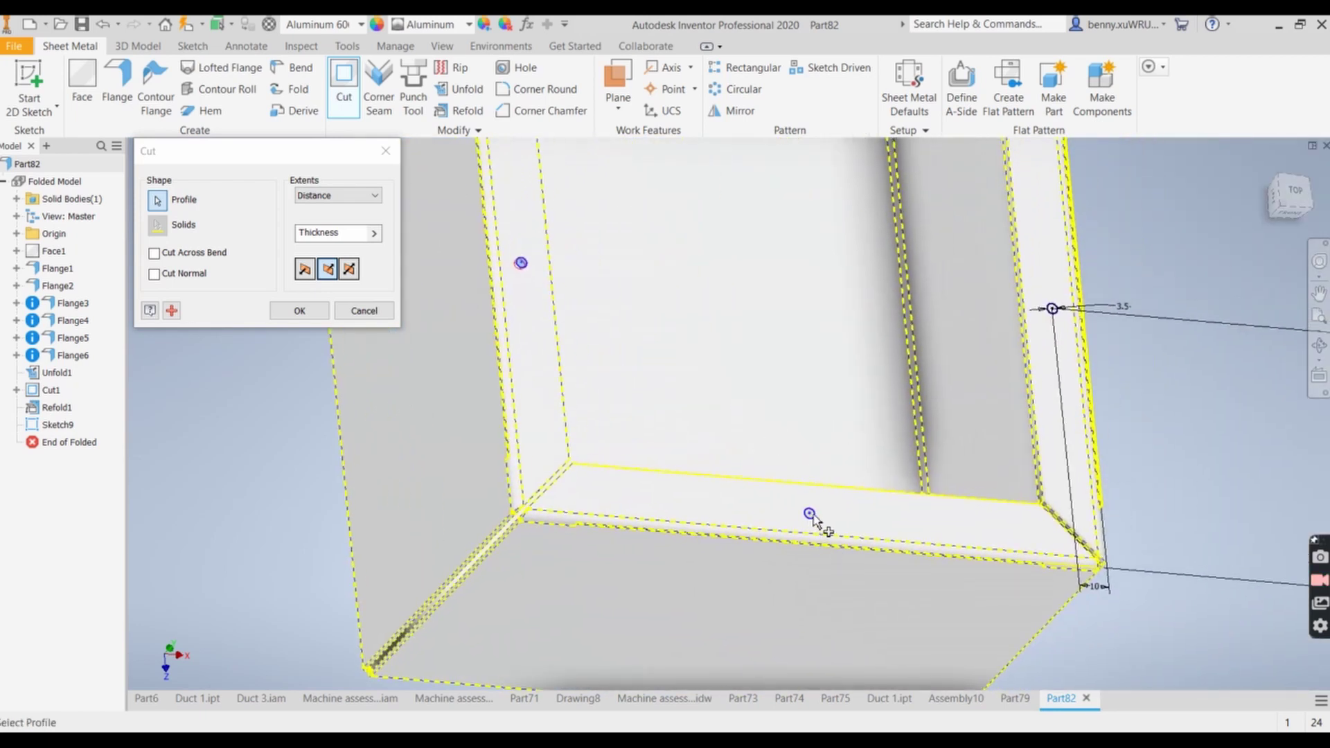
pyautogui.click(1052, 309)
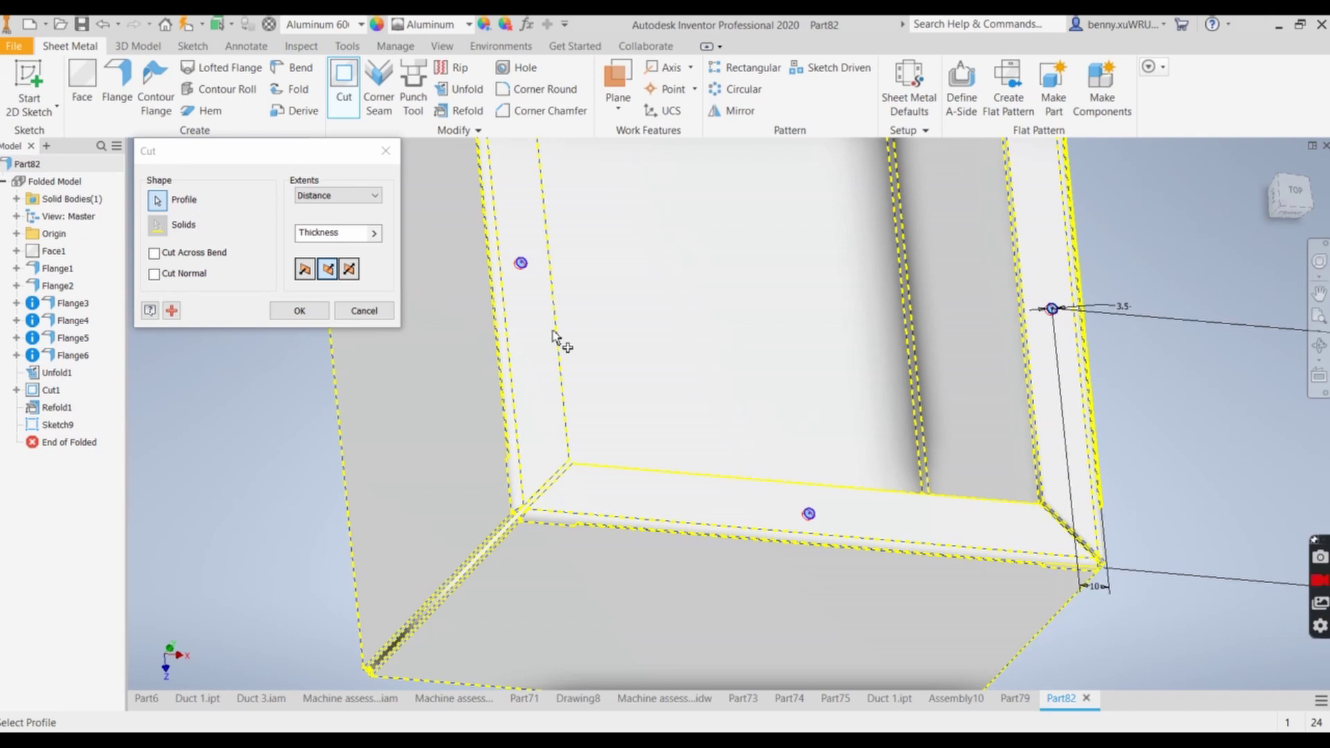
pyautogui.click(299, 311)
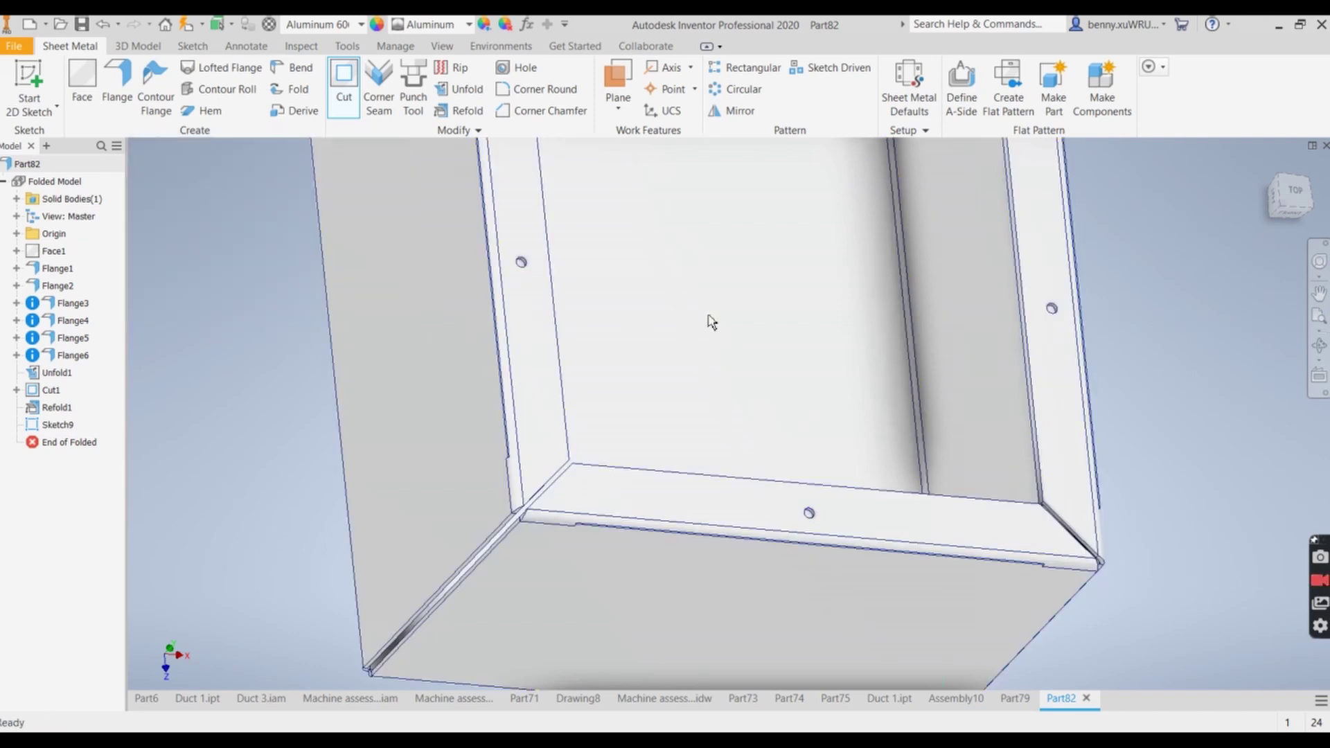
# Pan and orbit to inspect the whole louvred box with its mounting holes.
pyautogui.moveTo(1150, 319); pyautogui.dragTo(1055, 383, button='middle')
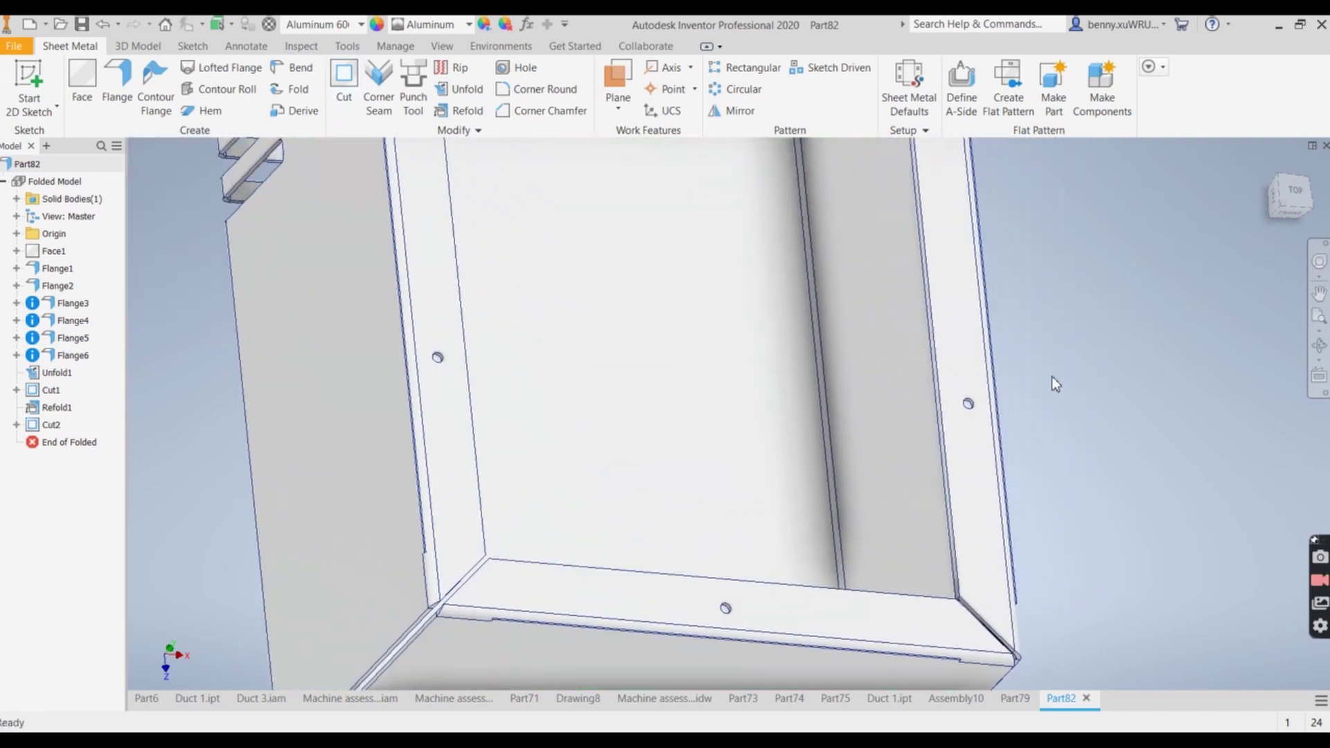
pyautogui.scroll(-5, 1052, 376)
pyautogui.keyDown('shift'); pyautogui.moveTo(1062, 326); pyautogui.dragTo(979, 424, button='middle'); pyautogui.keyUp('shift')
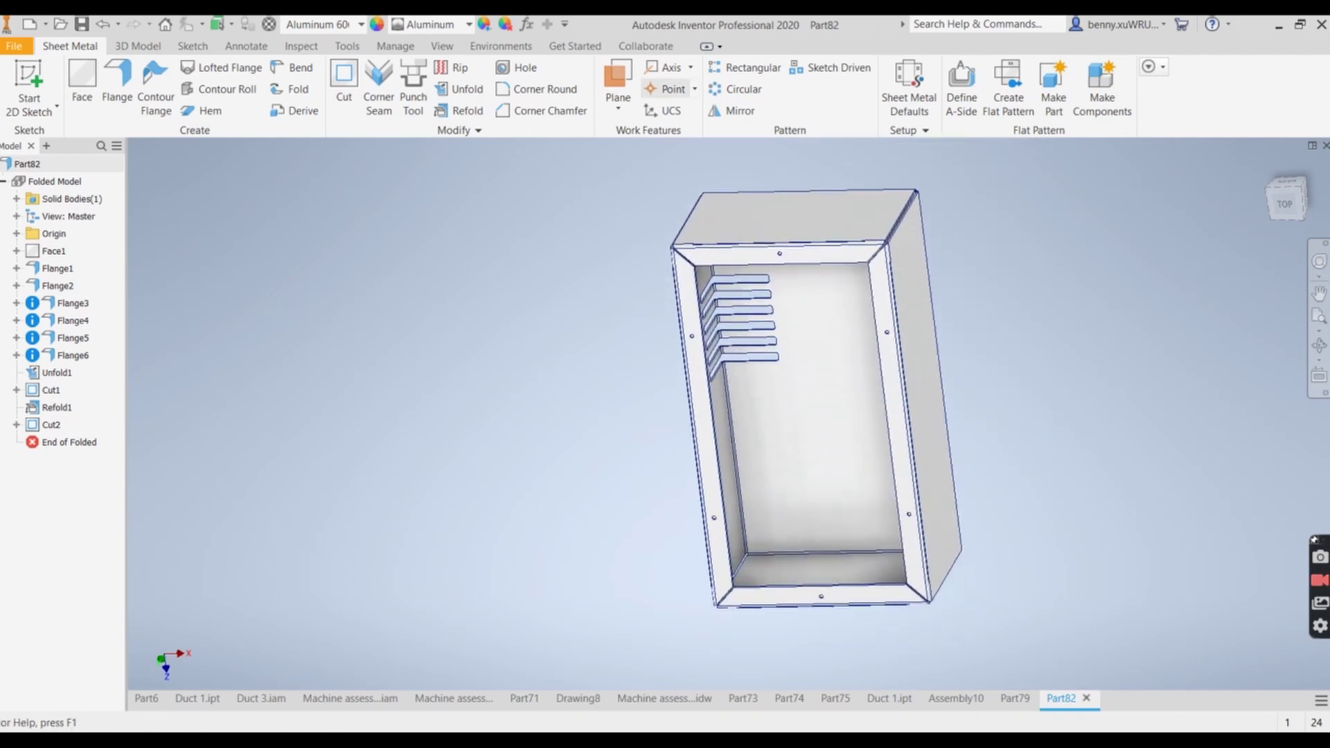
# Start Save As and choose the Desktop as the save location.
pyautogui.click(13, 51)
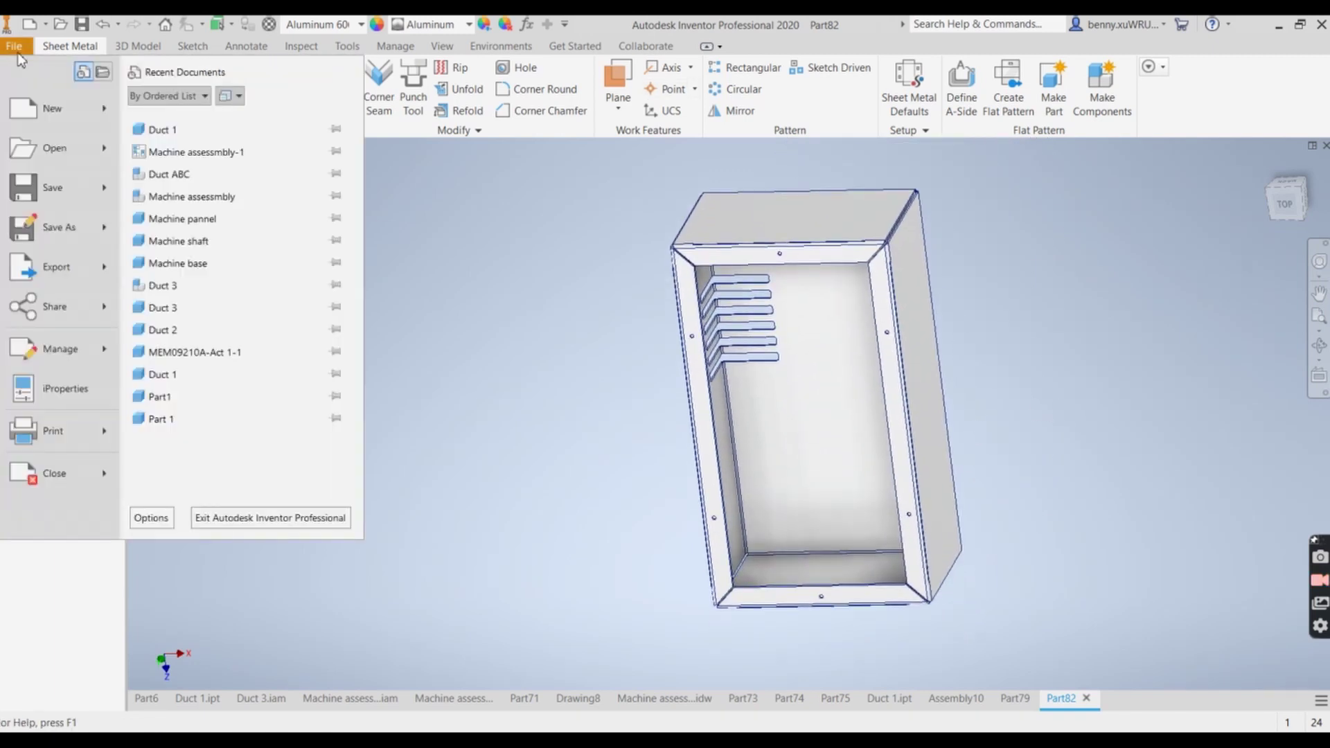
pyautogui.click(70, 236)
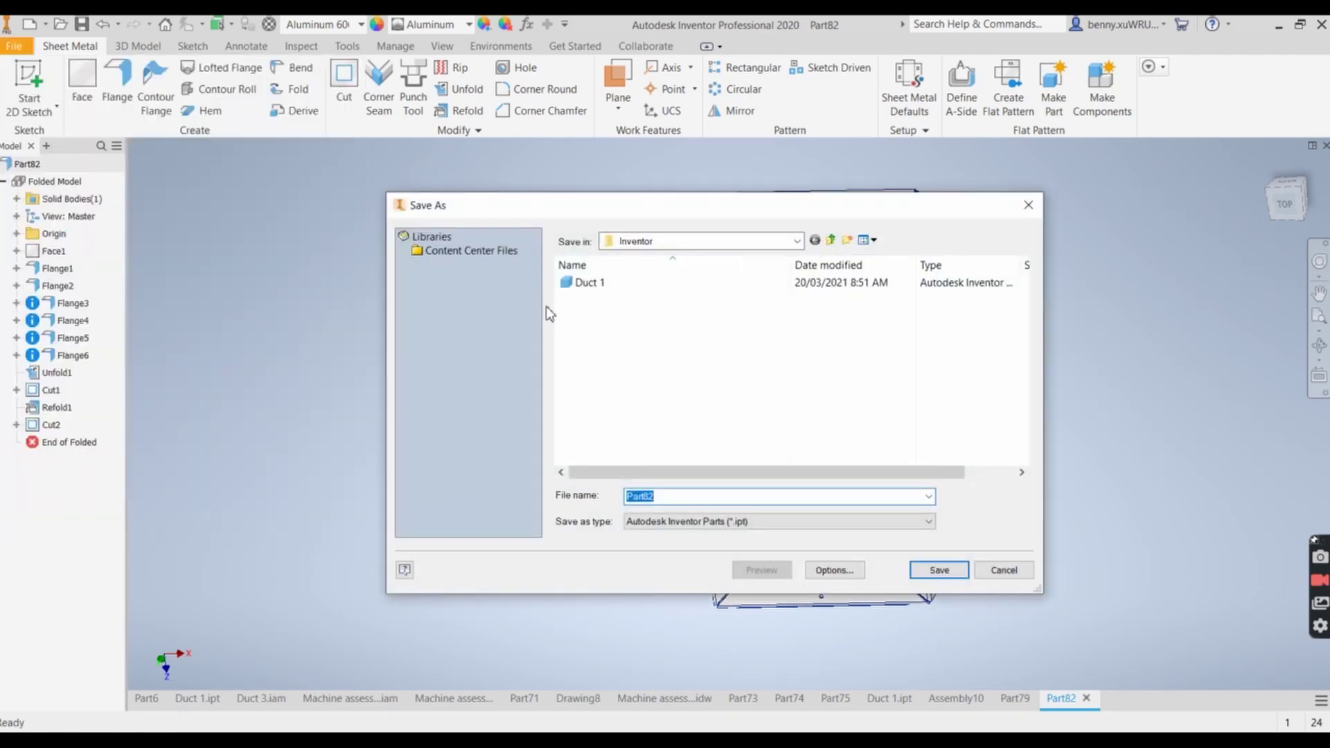
pyautogui.click(797, 242)
pyautogui.scroll(5, 652, 291)
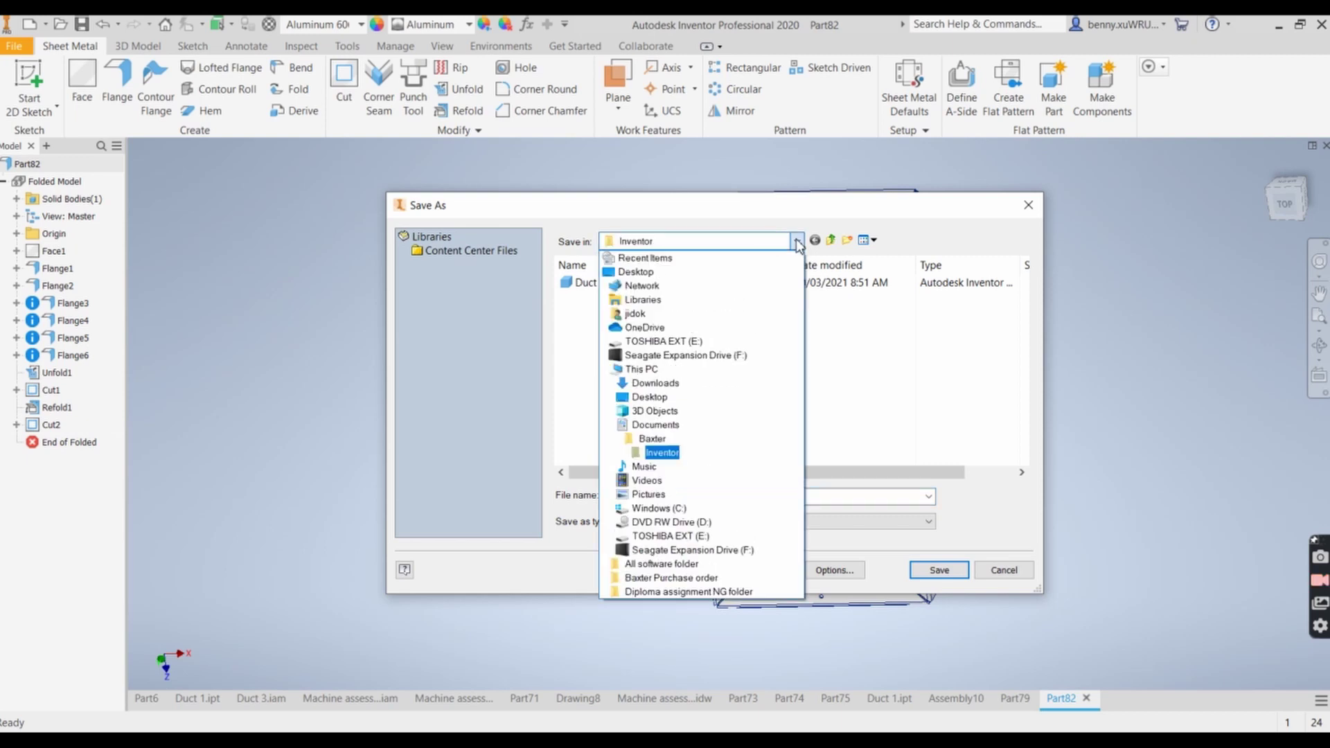
pyautogui.click(646, 281)
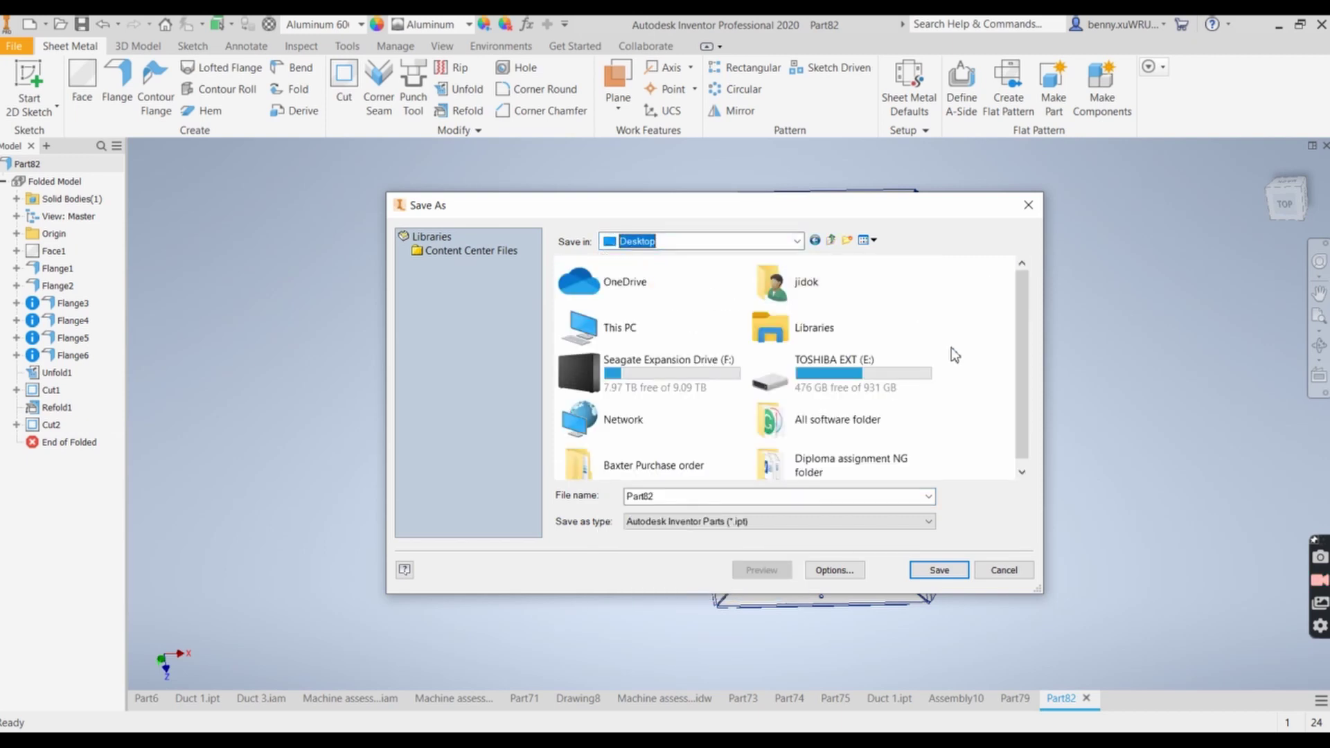
pyautogui.scroll(-1, 951, 347)
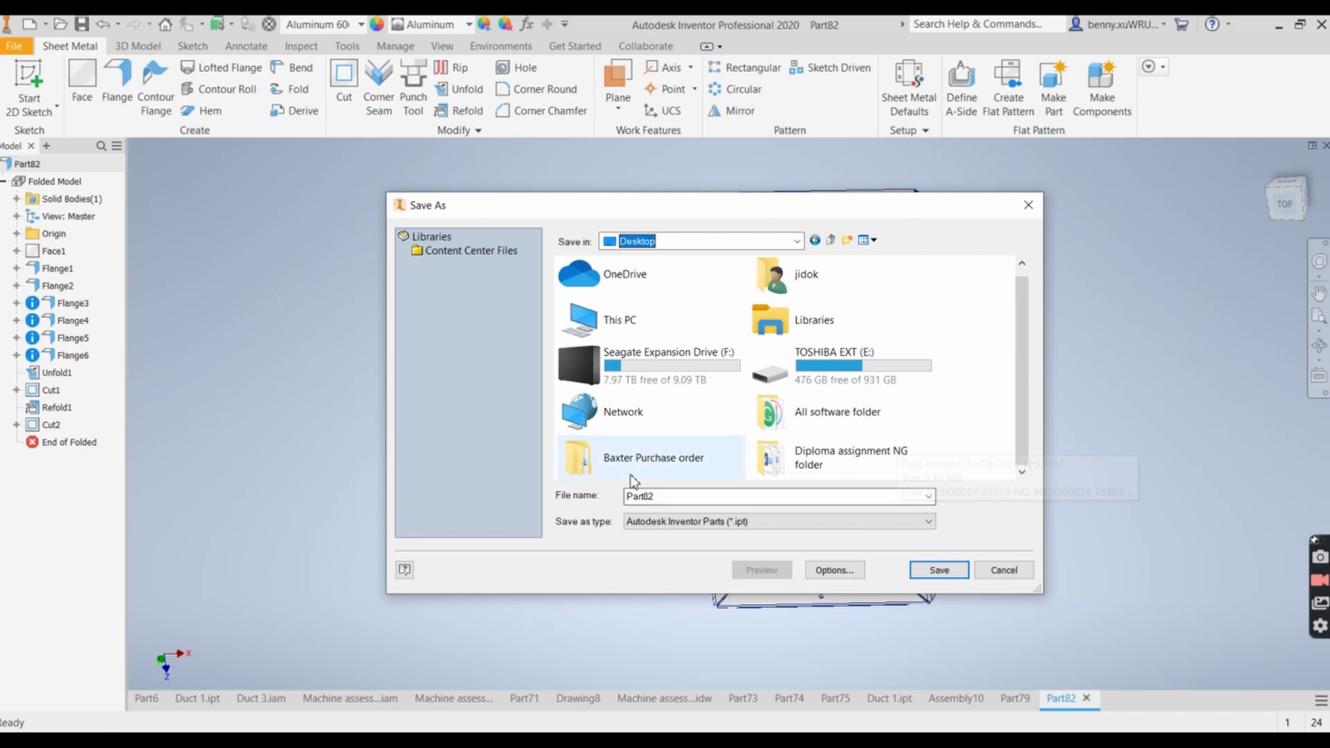
# Create a new Desktop folder named Inventor and open it.
pyautogui.rightClick(982, 315)
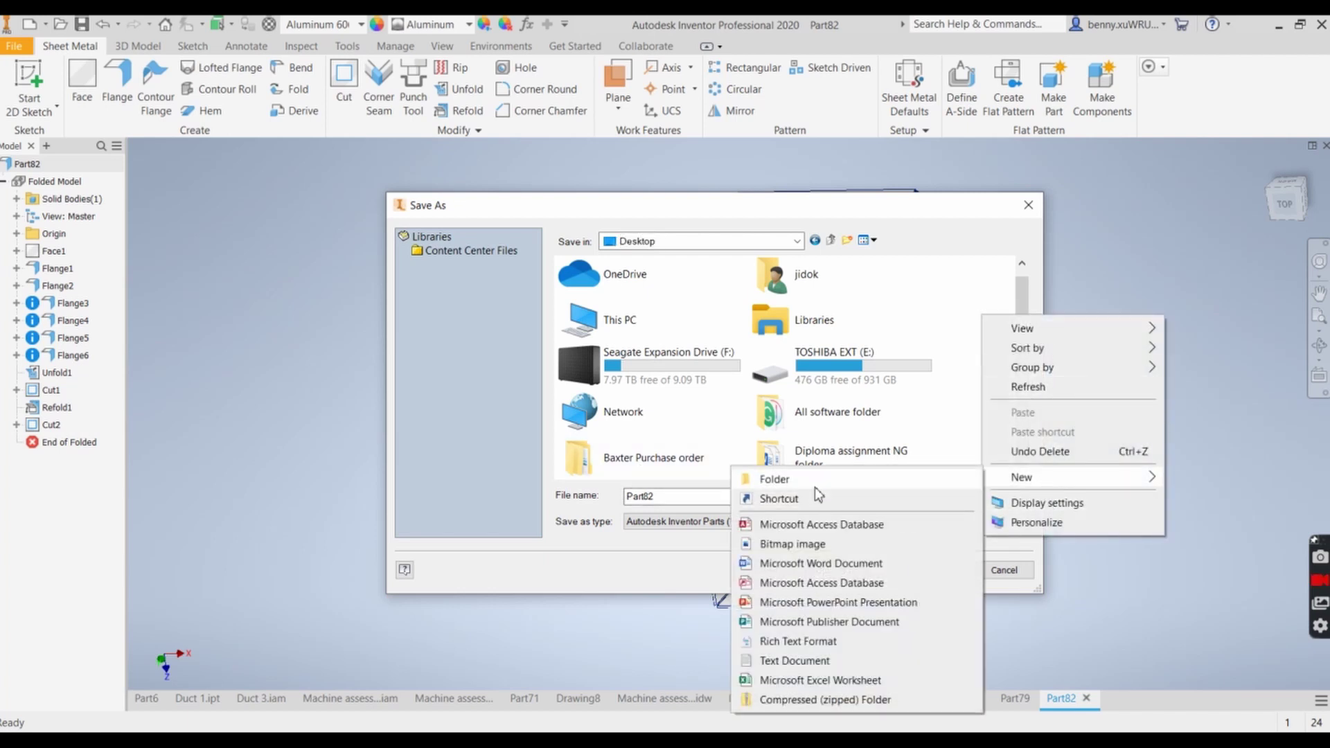
pyautogui.click(815, 488)
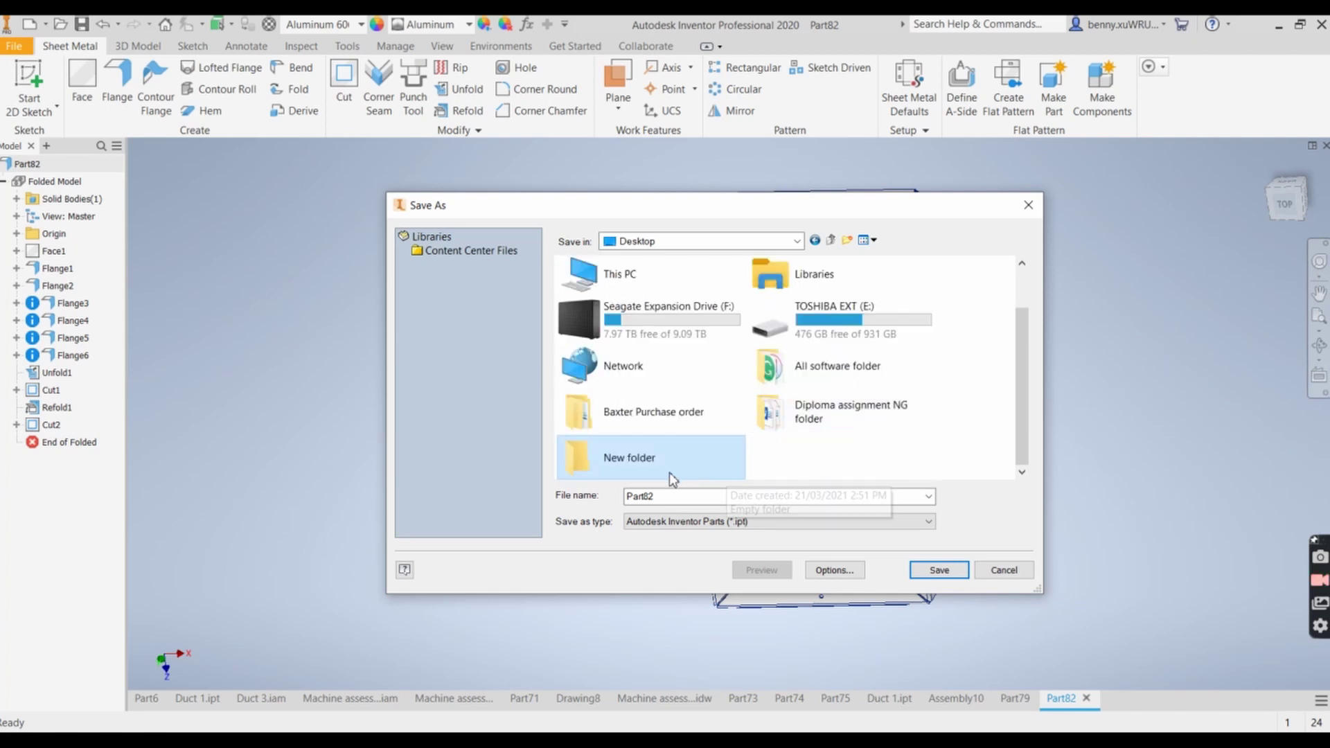
pyautogui.click(659, 470)
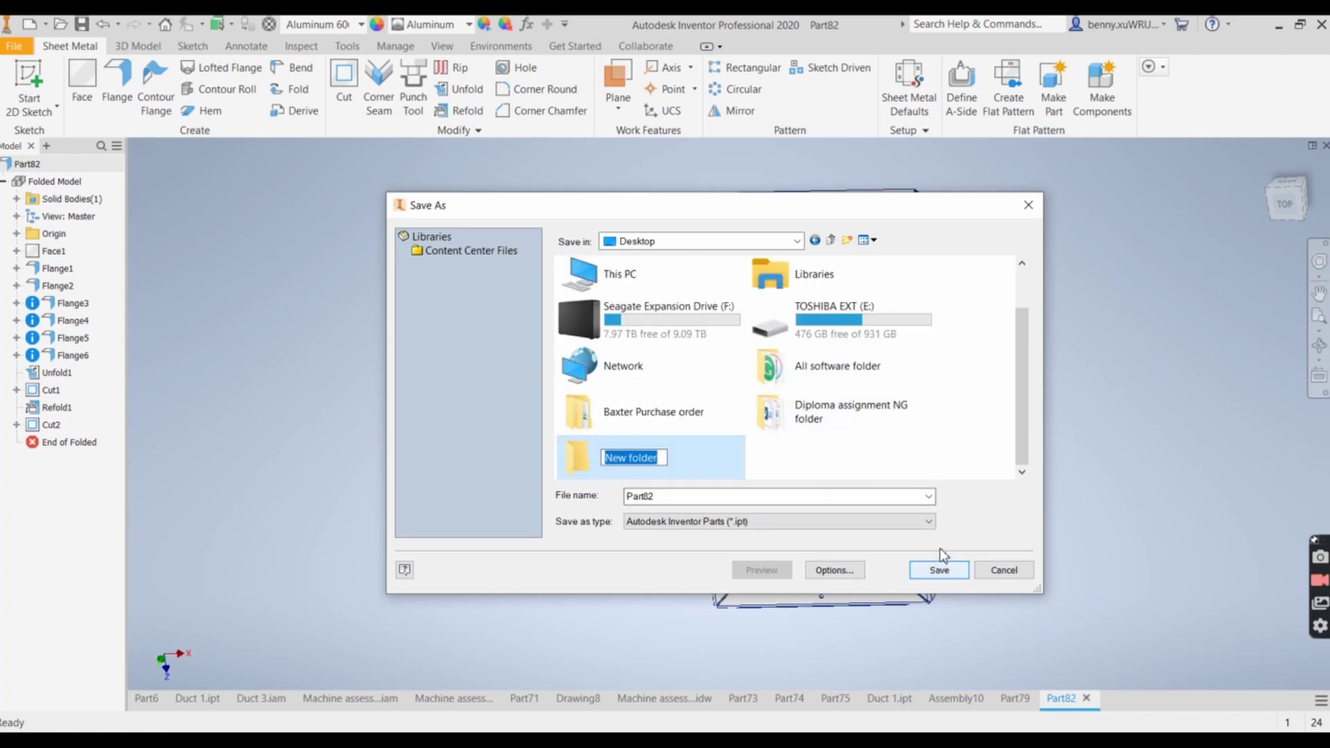
pyautogui.press('BackSpace')
pyautogui.write('Inv')
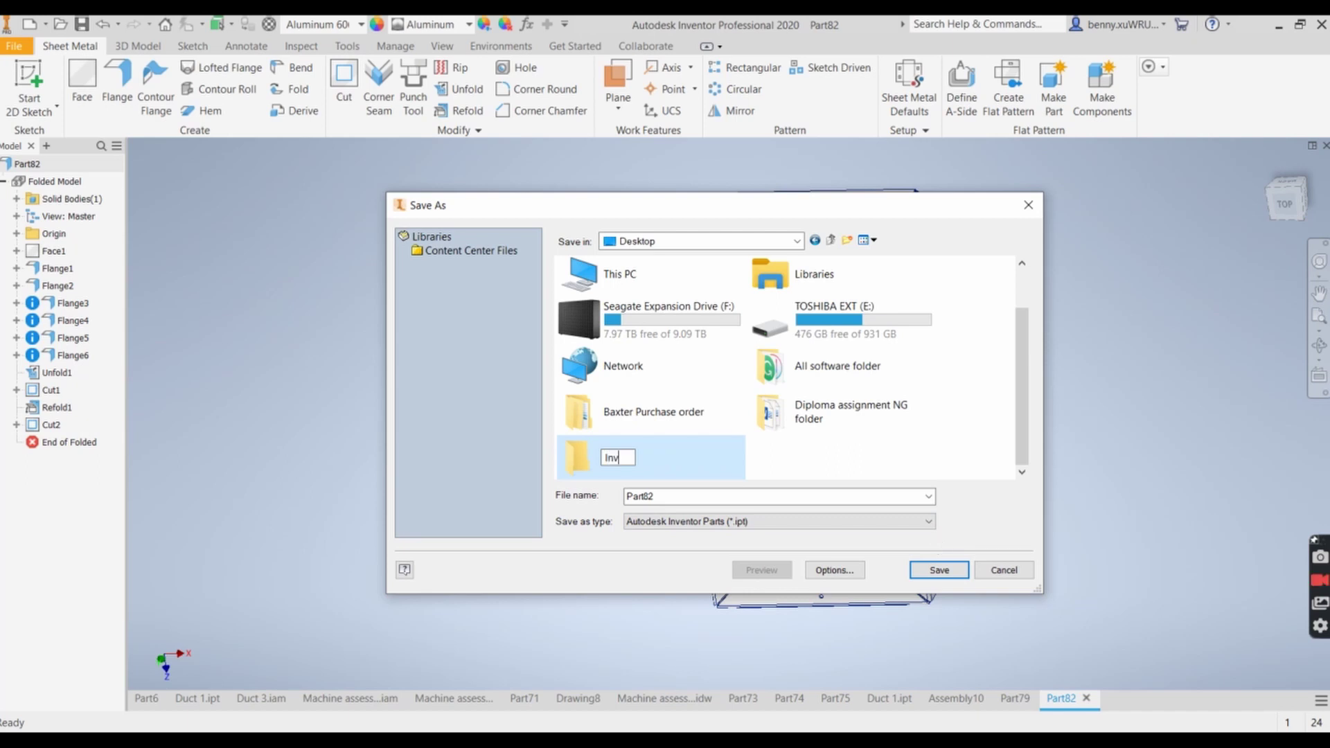
pyautogui.write('entor')
pyautogui.press('Return')
pyautogui.press('Return')
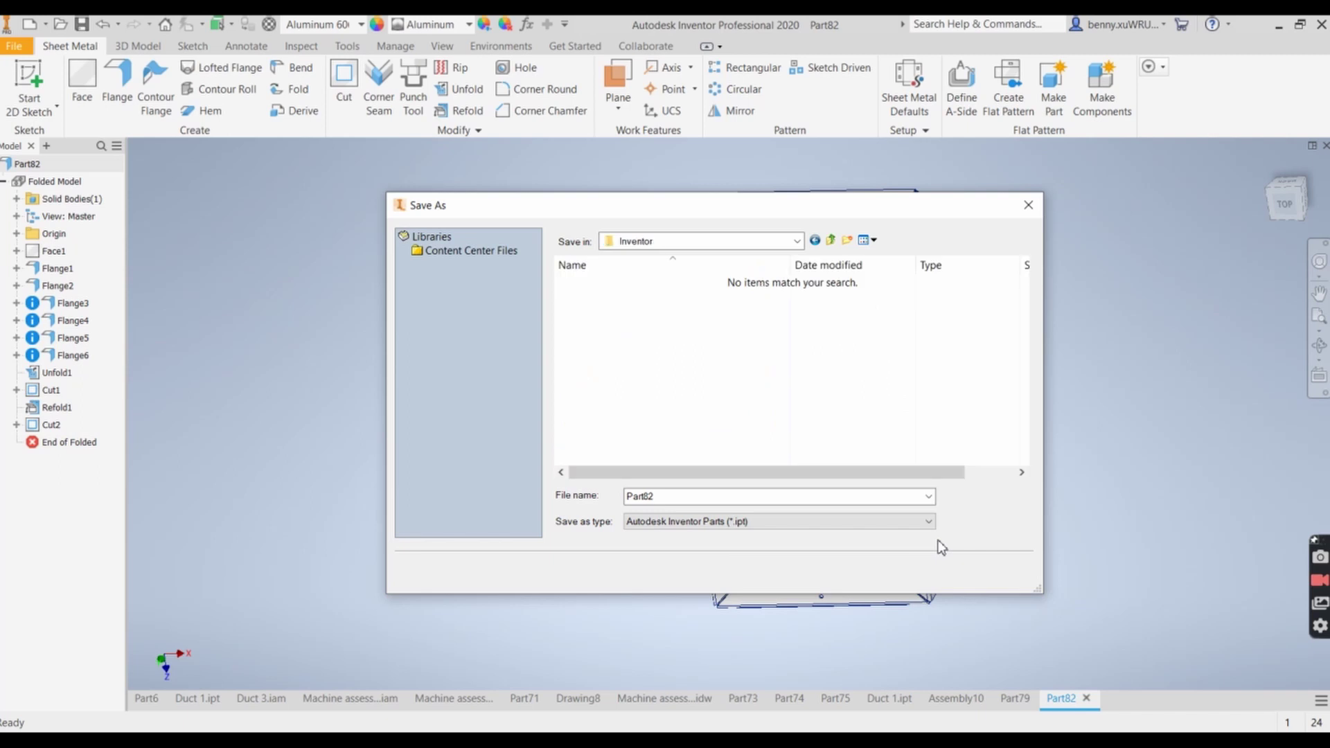
# Name the part 'Sheet metal box' and save it.
pyautogui.doubleClick(665, 498)
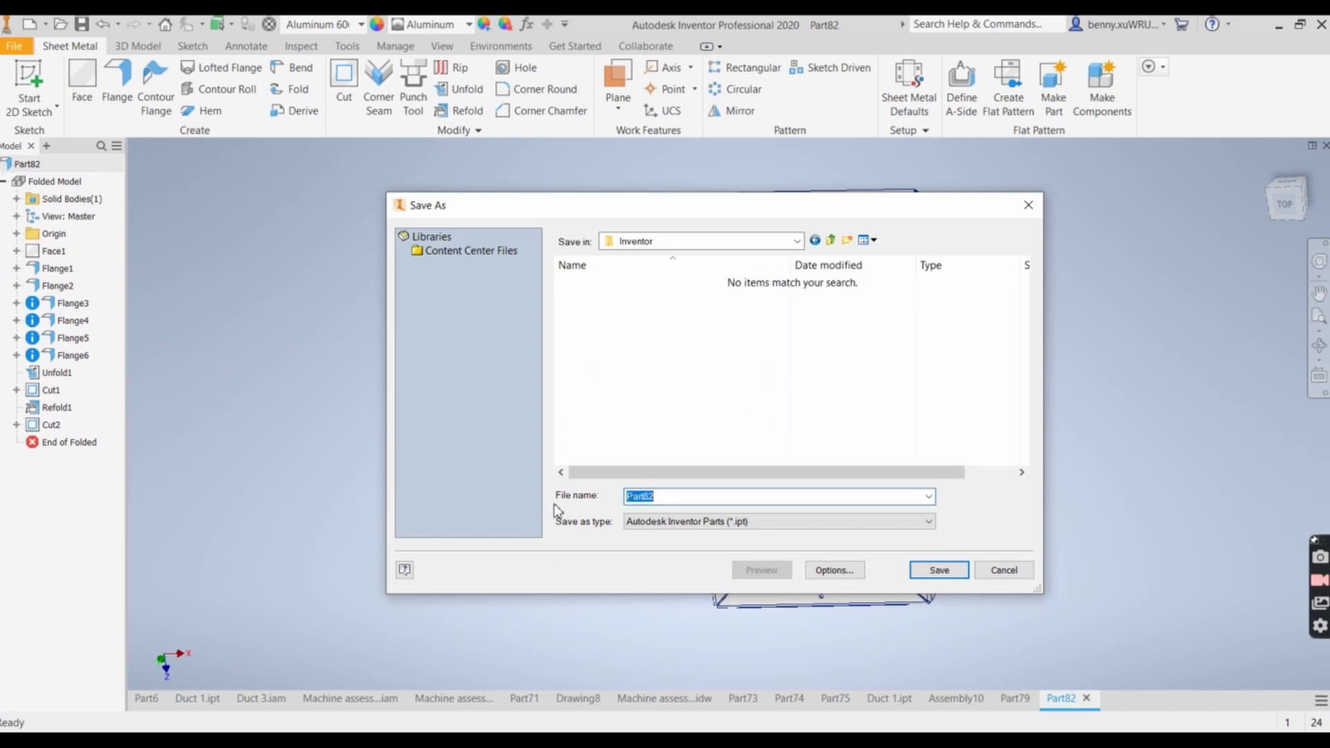
pyautogui.write('B')
pyautogui.write('x')
pyautogui.press('Return')
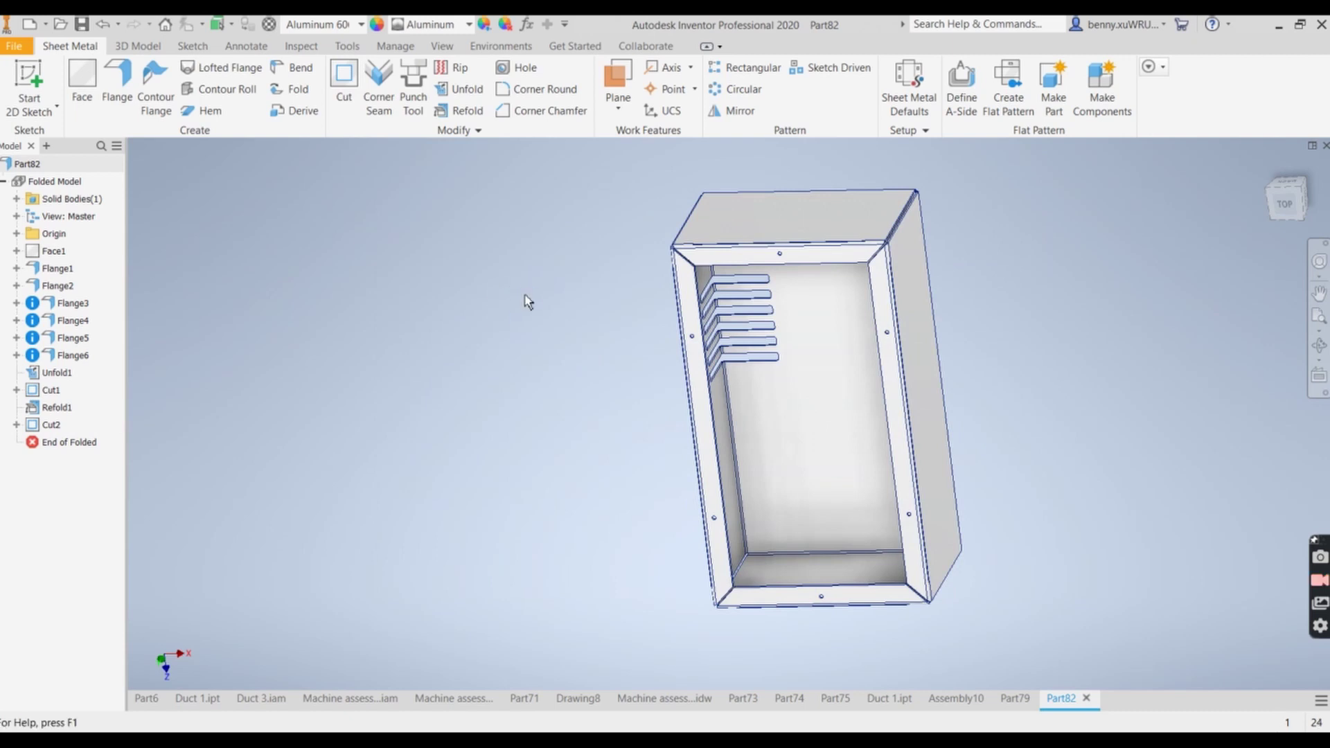
# Return to the home view and start a new file from the File menu.
pyautogui.press('F6')
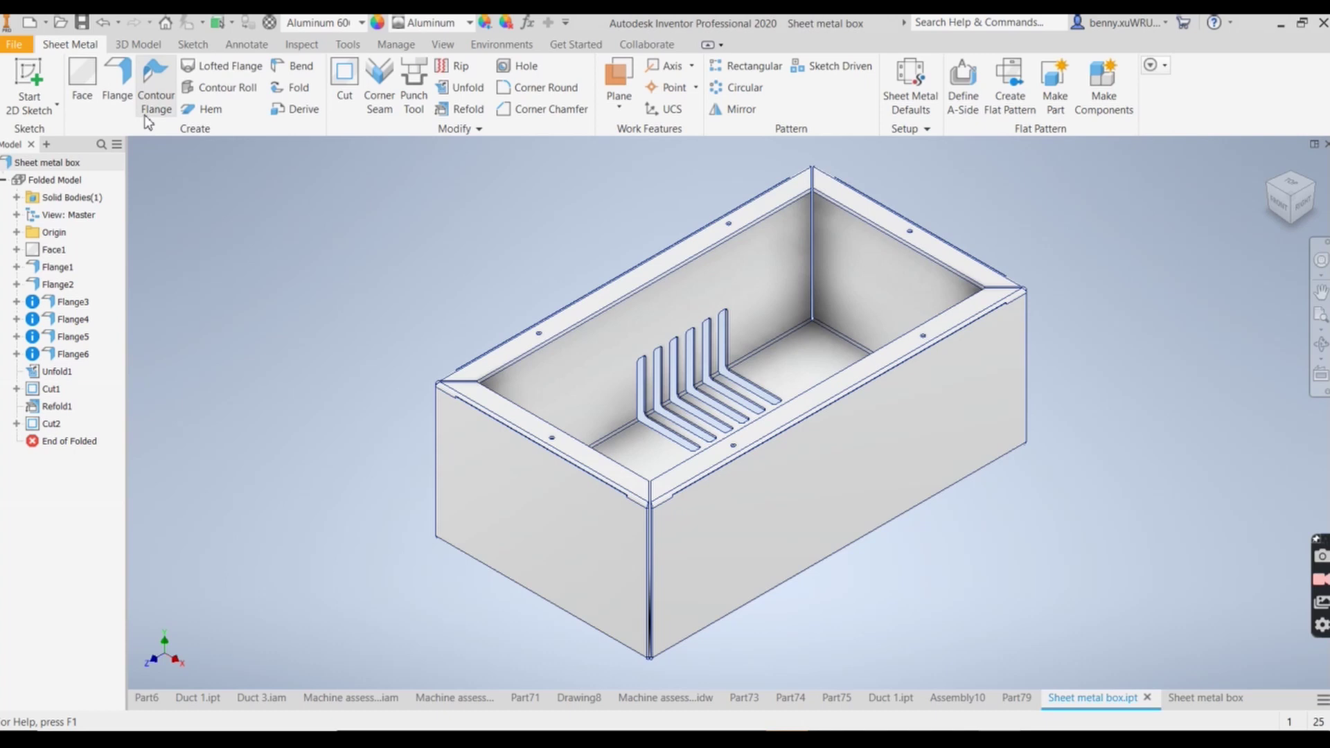
pyautogui.click(23, 43)
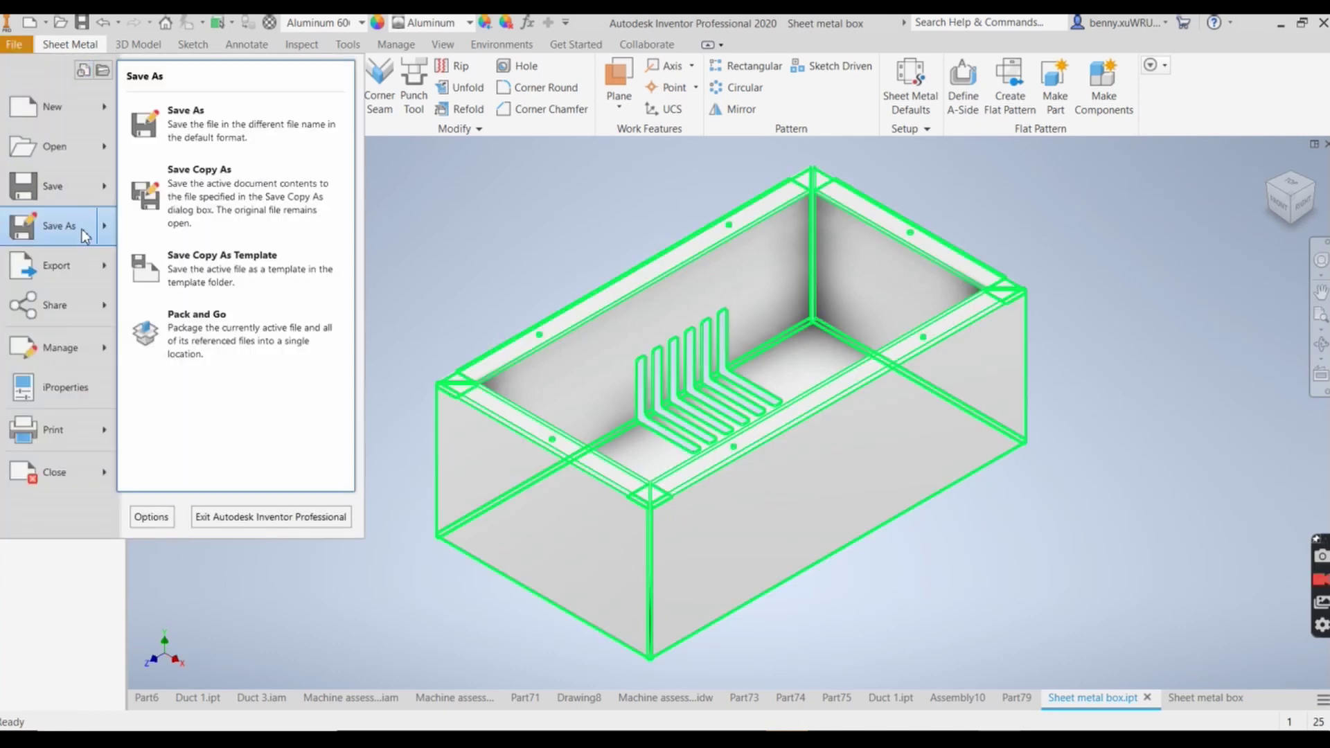
pyautogui.click(63, 113)
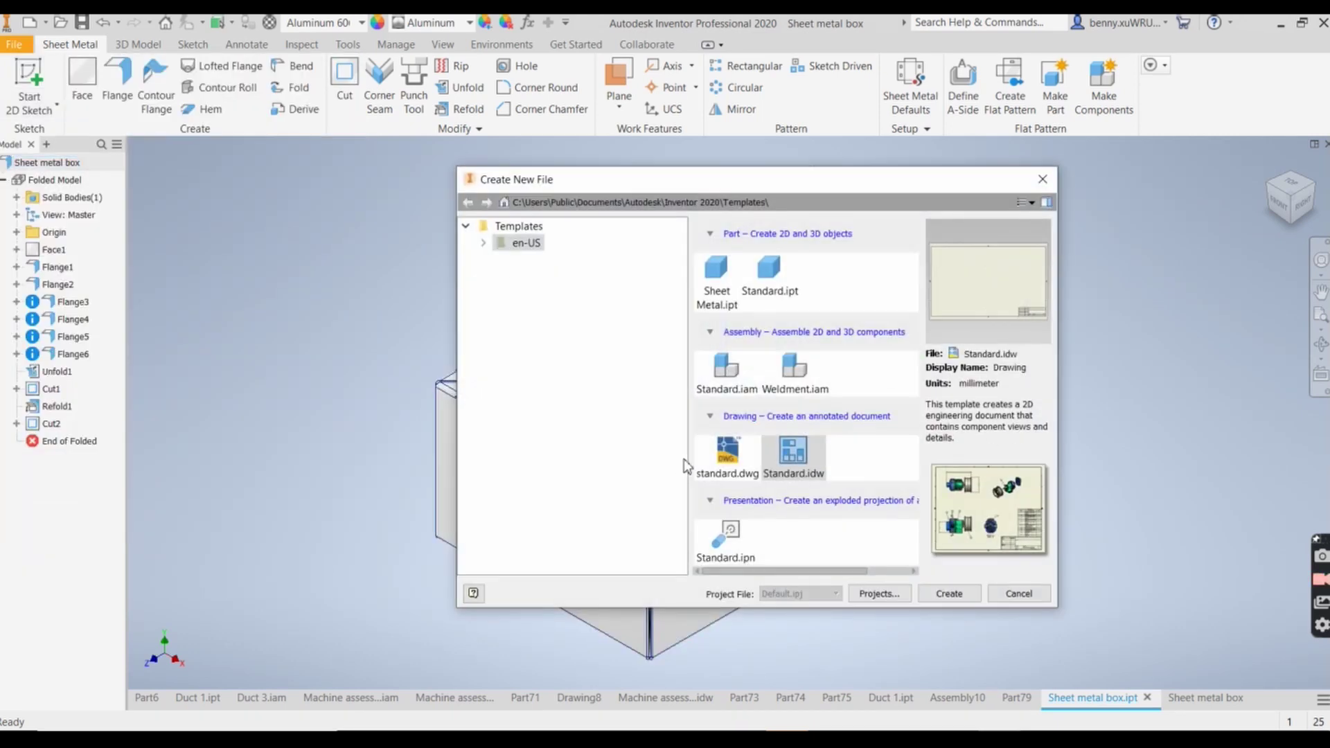
# Create a new drawing from the Standard.idw template.
pyautogui.click(792, 459)
pyautogui.click(970, 590)
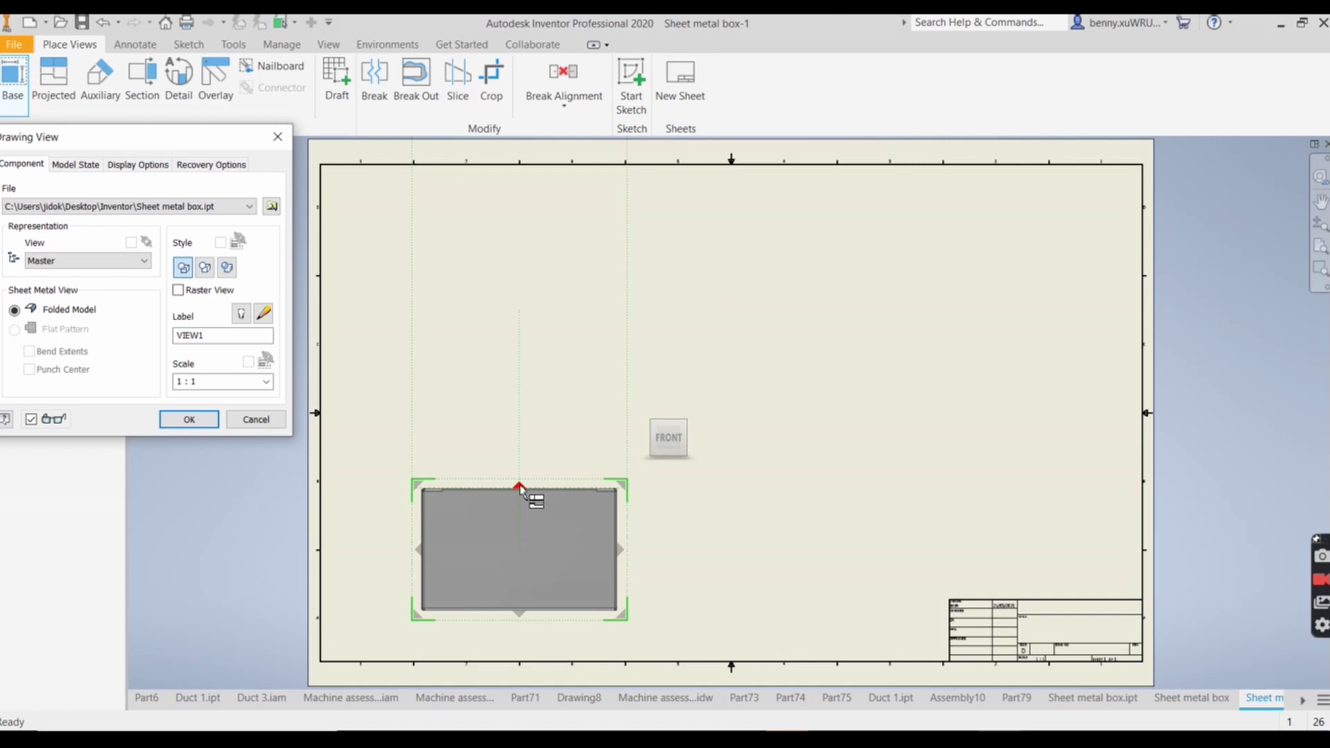
# Project top and side views, reposition the front view, set 1/2 scale, and add an isometric view.
pyautogui.click(520, 485)
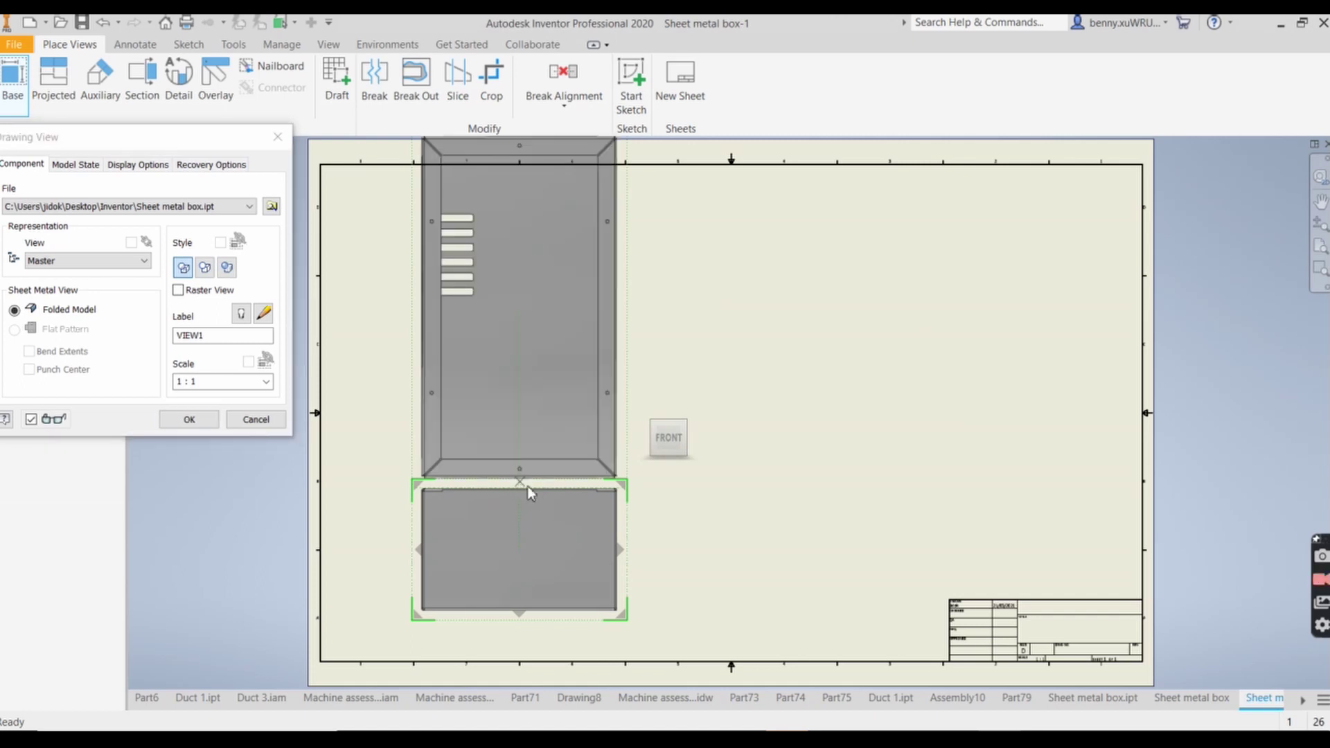
pyautogui.click(621, 550)
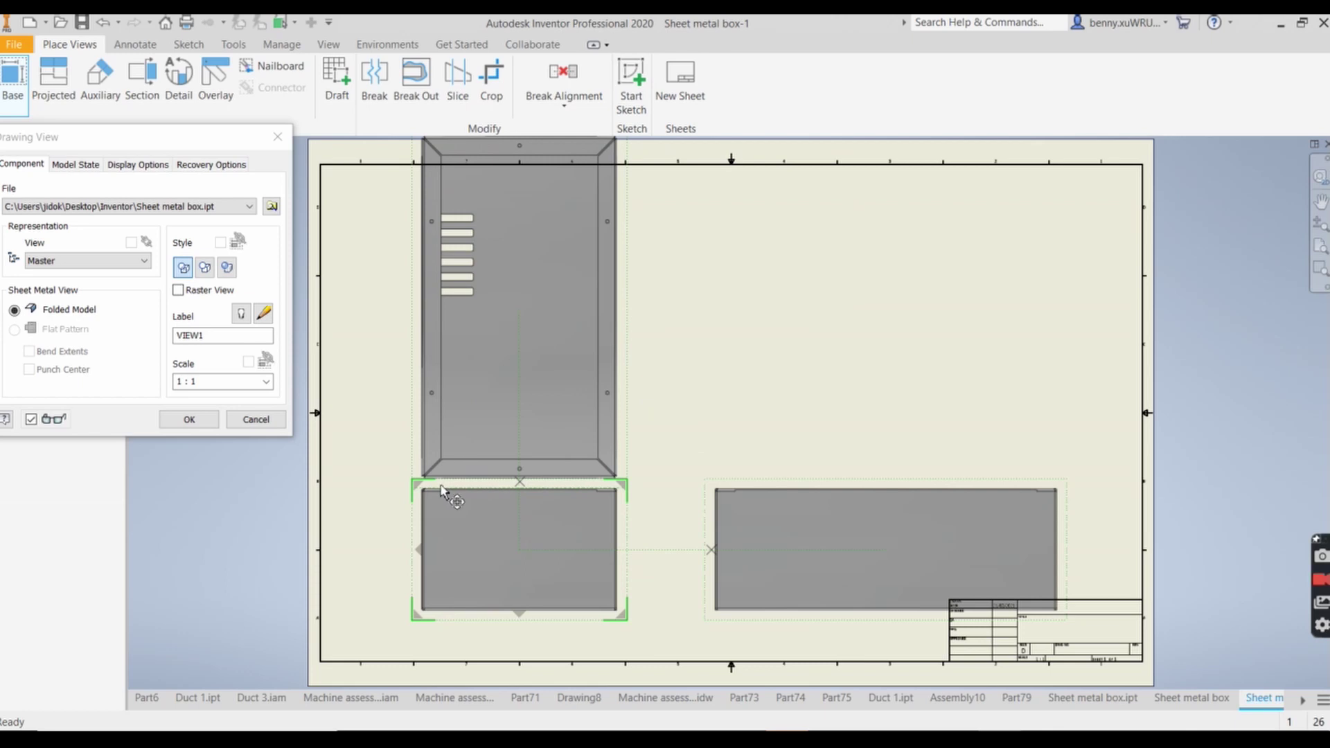
pyautogui.moveTo(446, 490); pyautogui.dragTo(379, 510)
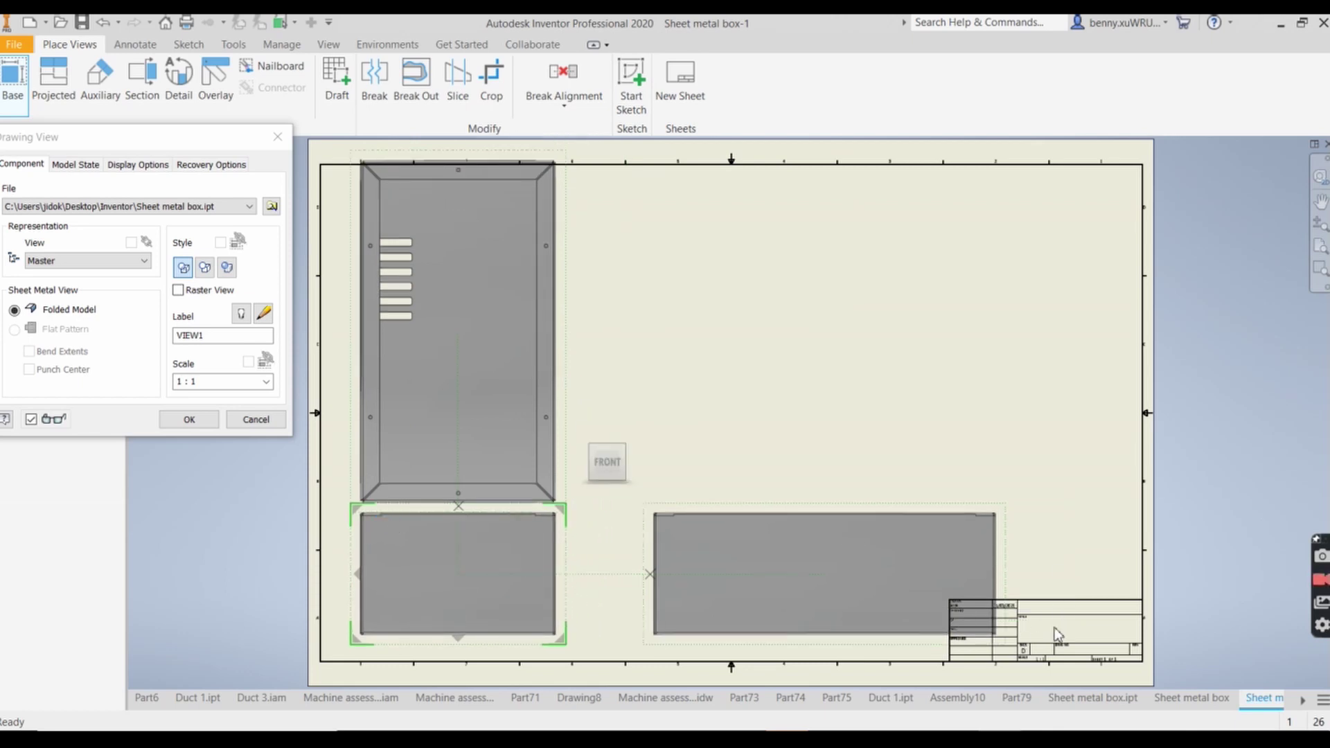
pyautogui.click(266, 381)
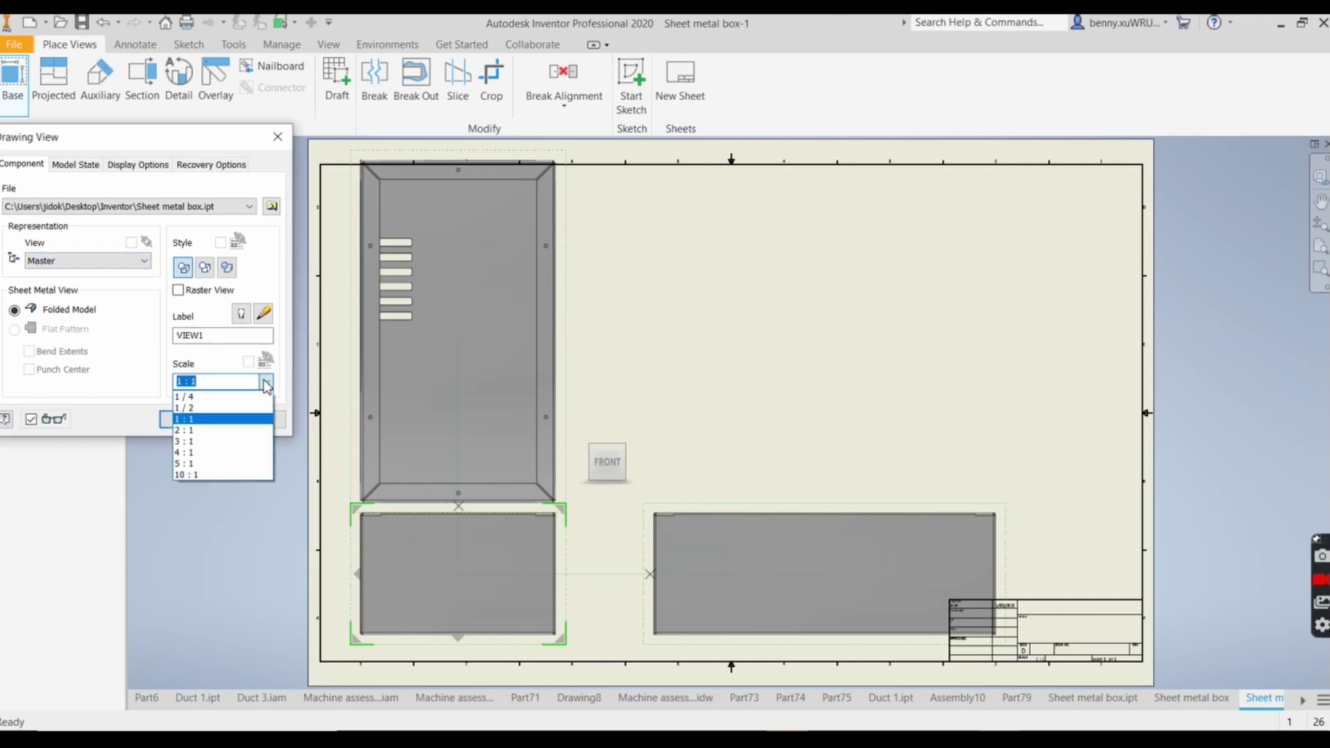
pyautogui.click(207, 409)
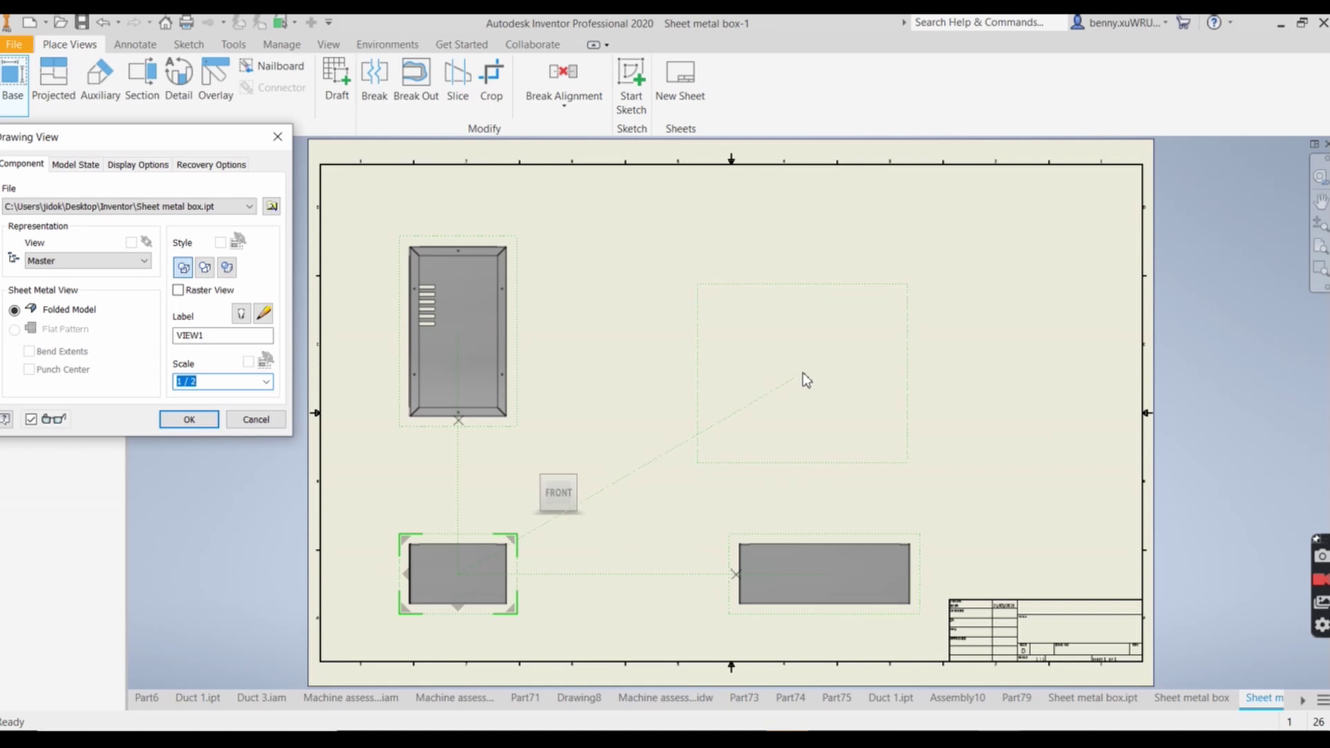
pyautogui.click(821, 362)
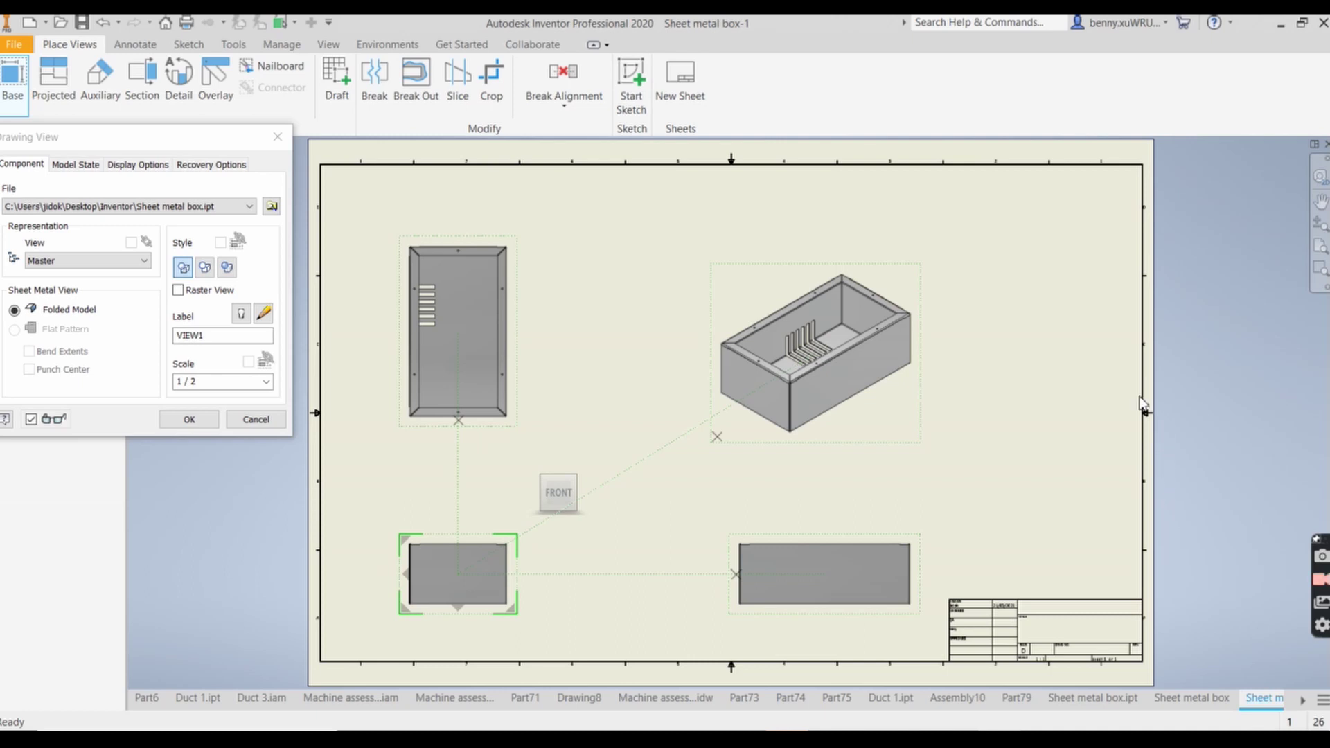
pyautogui.click(190, 419)
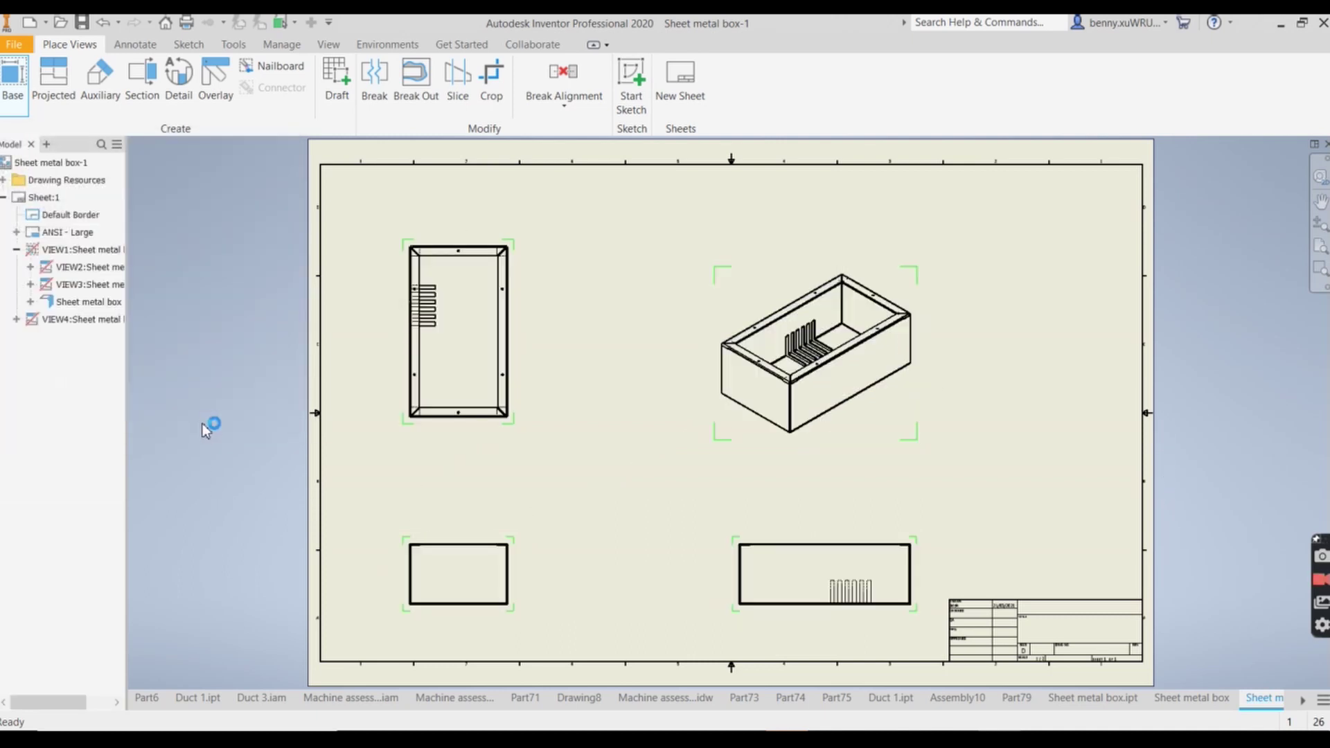